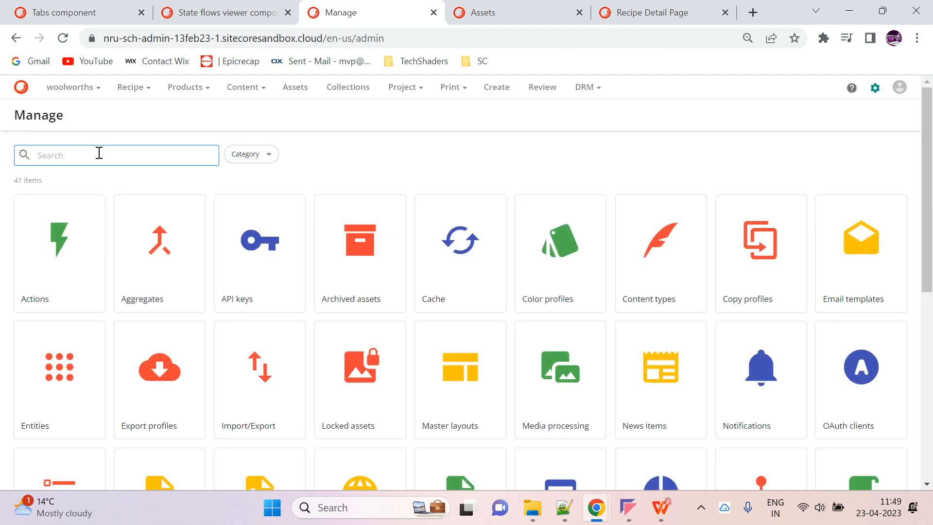
# Step: Open the Taxonomy administration and start a new taxonomy named W.RecipeLifeCycleStatus with manual sorting allowed
pyautogui.write('tax')
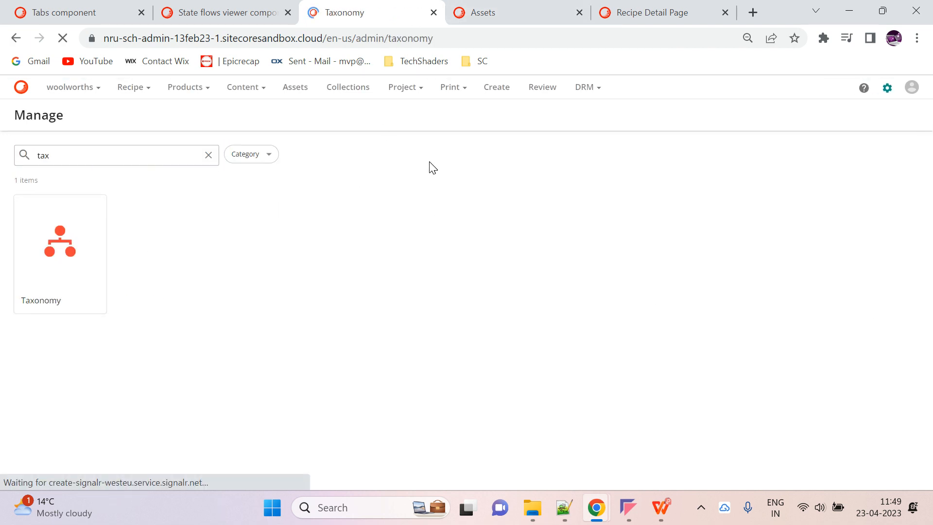
pyautogui.click(860, 155)
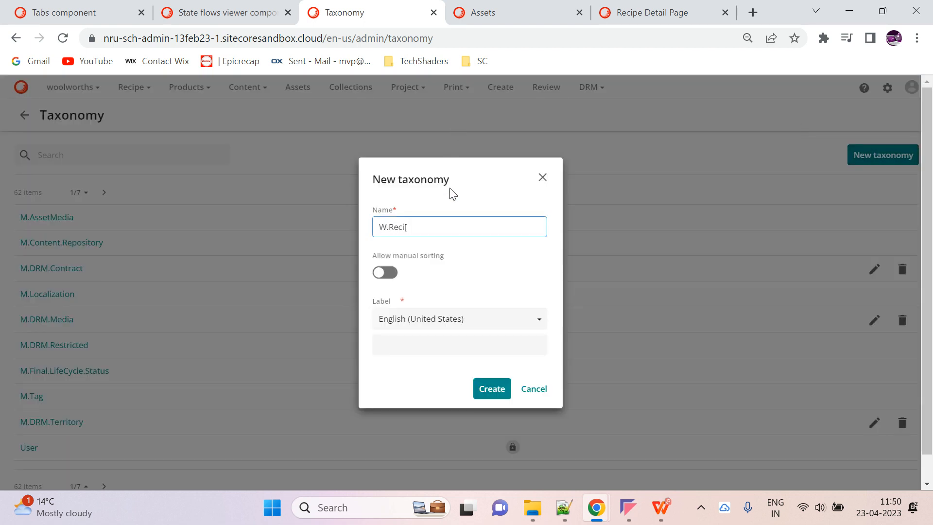
pyautogui.write('W.RecipeLifeCy')
pyautogui.click(380, 272)
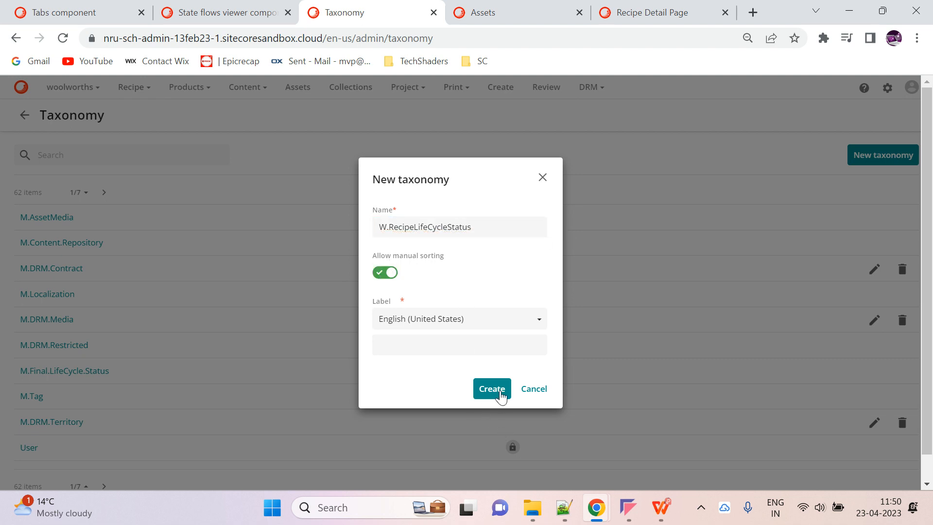
pyautogui.click(501, 394)
# Step: Label the new taxonomy Recipe Life Cycle Status in English (United States) and create it
pyautogui.click(477, 337)
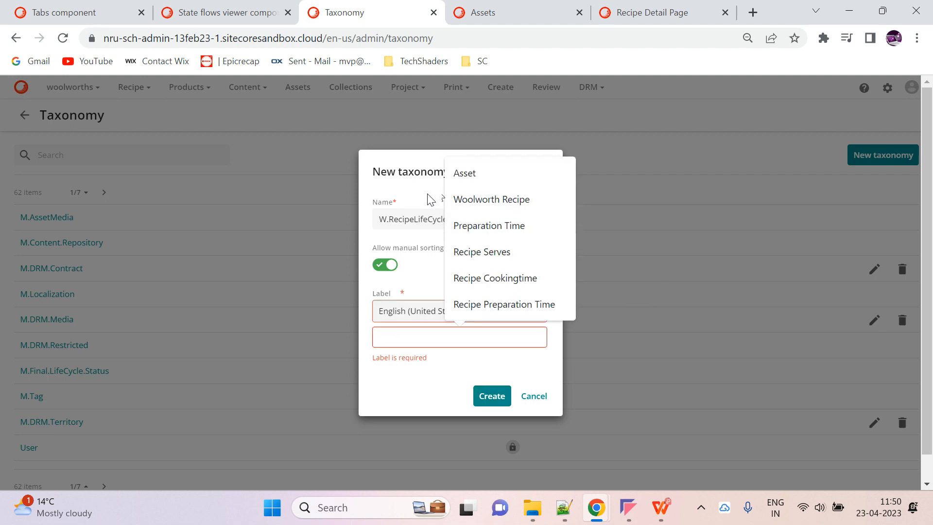
pyautogui.click(417, 220)
pyautogui.moveTo(390, 220); pyautogui.dragTo(504, 227)
pyautogui.hotkey('ctrl', 'c')
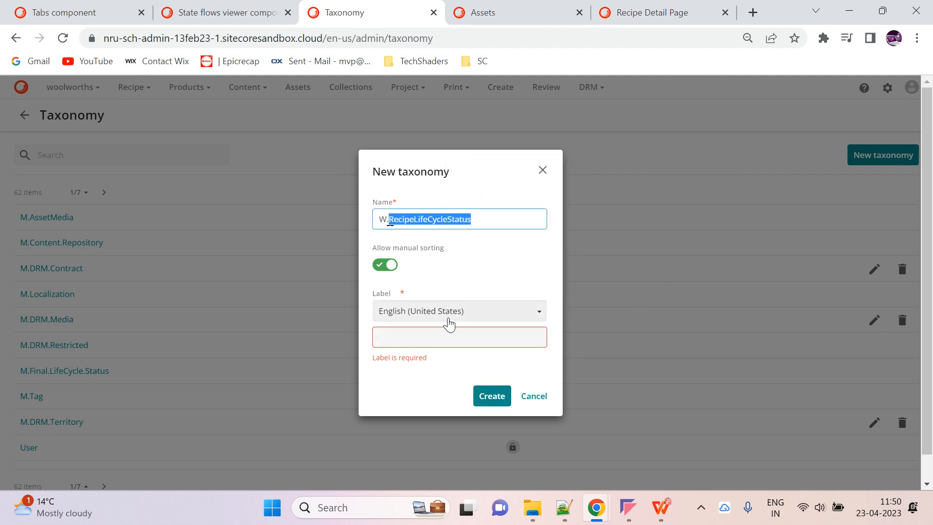
pyautogui.click(415, 337)
pyautogui.hotkey('ctrl', 'v')
pyautogui.click(402, 337)
pyautogui.click(422, 337)
pyautogui.click(442, 336)
pyautogui.click(491, 395)
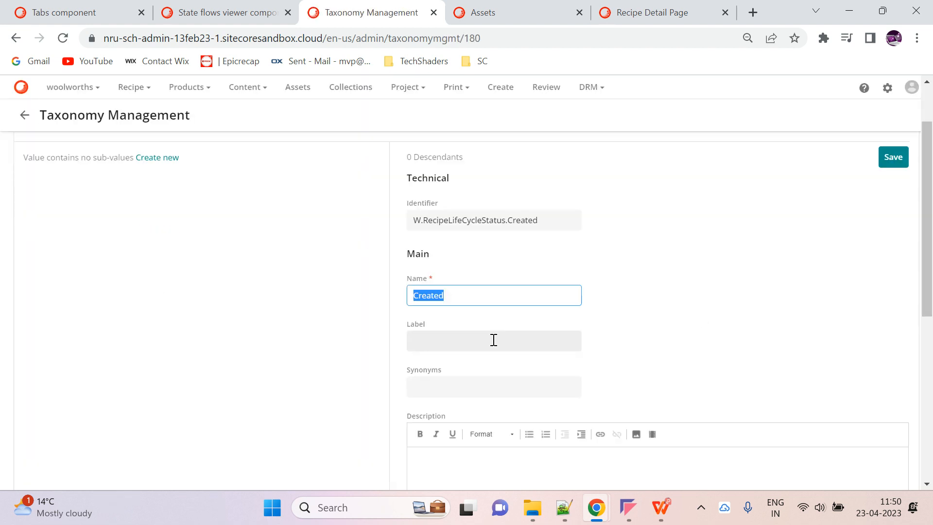
# Step: Label the new taxonomy value Created and give it the two-people-with-checkmark icon
pyautogui.click(494, 340)
pyautogui.hotkey('ctrl', 'v')
pyautogui.scroll(-7, 804, 325)
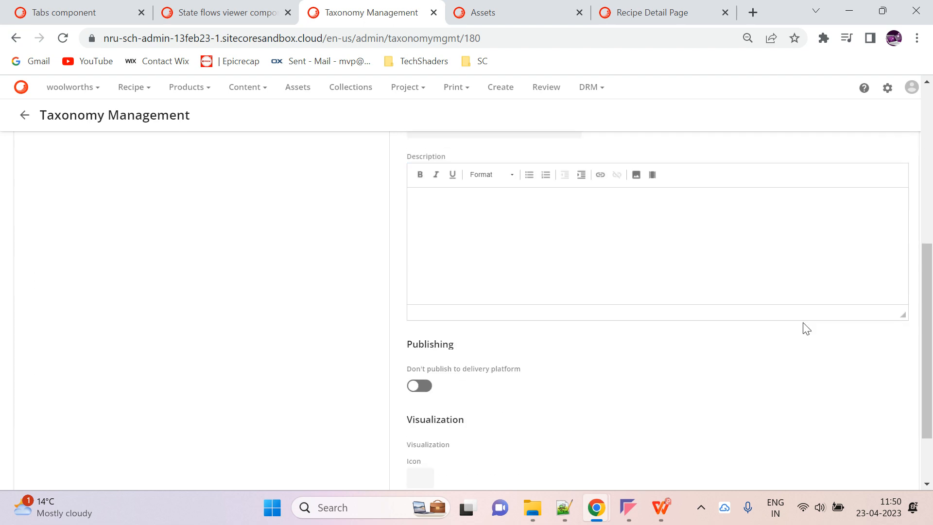
pyautogui.click(420, 394)
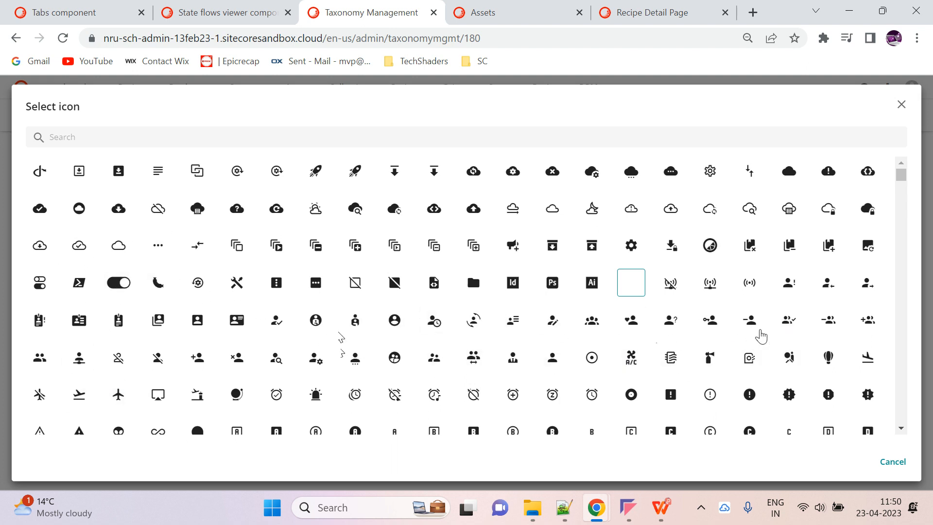
pyautogui.click(788, 321)
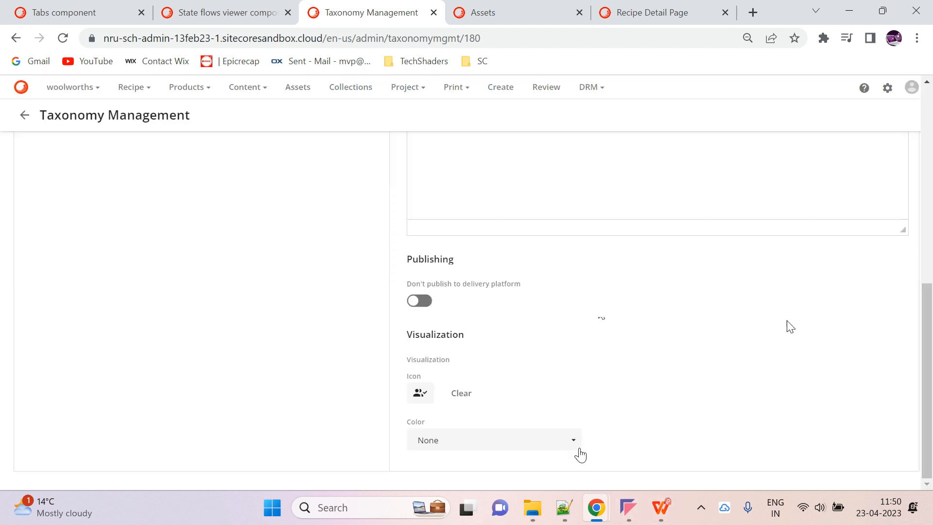
# Step: Set the Created value's visualization color to Red and save the value
pyautogui.scroll(6, 579, 452)
pyautogui.scroll(-6, 712, 392)
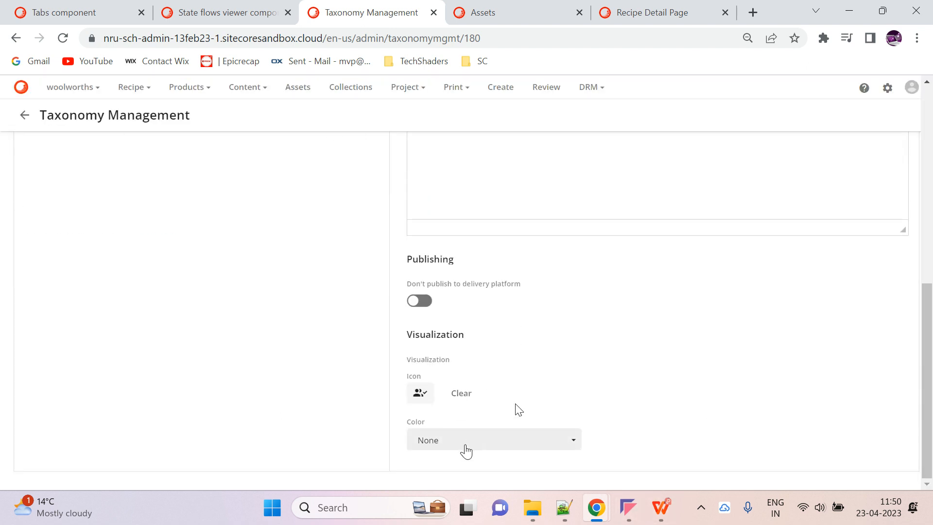
pyautogui.click(464, 451)
pyautogui.click(465, 267)
pyautogui.scroll(6, 834, 379)
pyautogui.scroll(2, 834, 379)
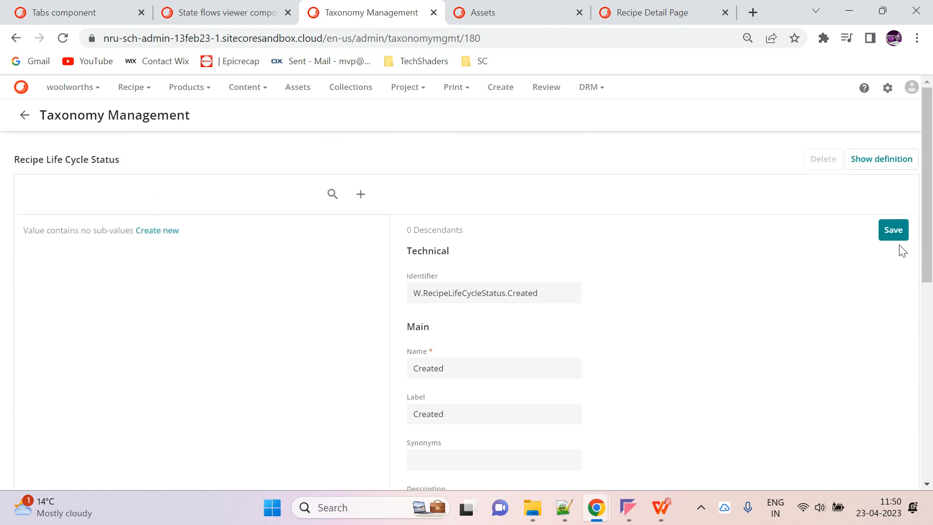
pyautogui.click(895, 231)
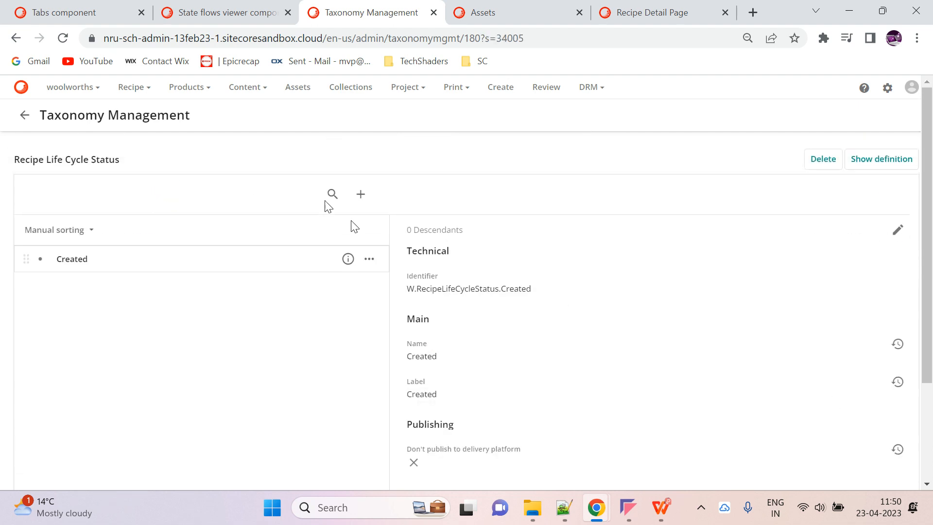
# Step: Add another value to the taxonomy with InProgress as both its name and label
pyautogui.click(361, 194)
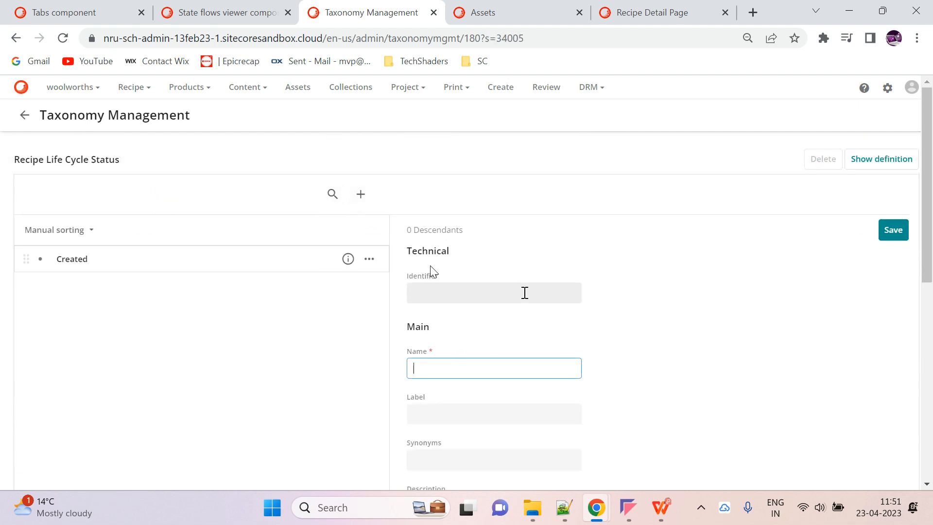
pyautogui.write('InProgre')
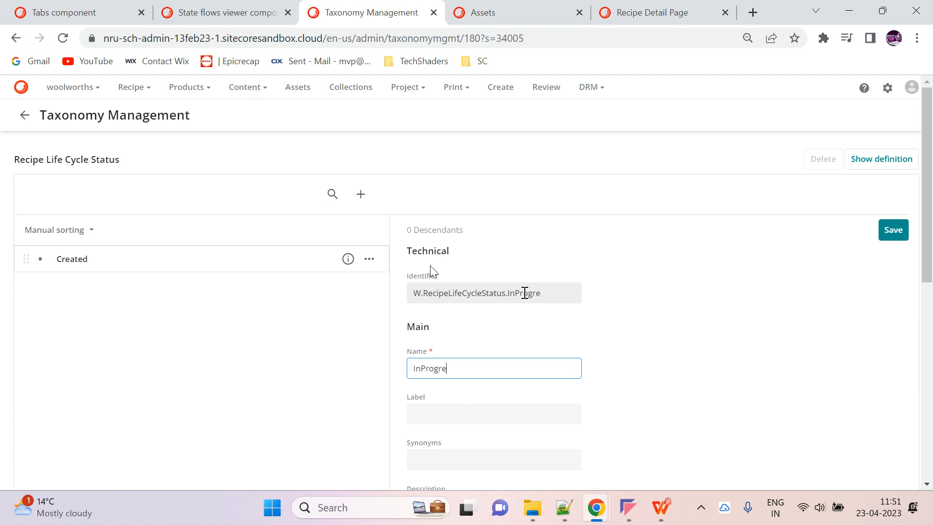
pyautogui.write('ss')
pyautogui.doubleClick(477, 367)
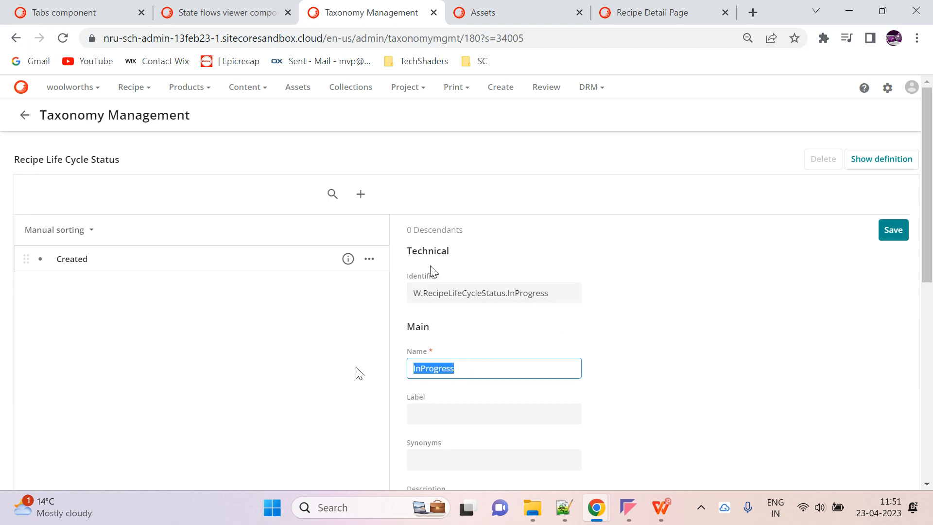
pyautogui.click(451, 411)
# Step: Set the InProgress value's visualization color to Deep purple and save the value
pyautogui.scroll(-6, 651, 320)
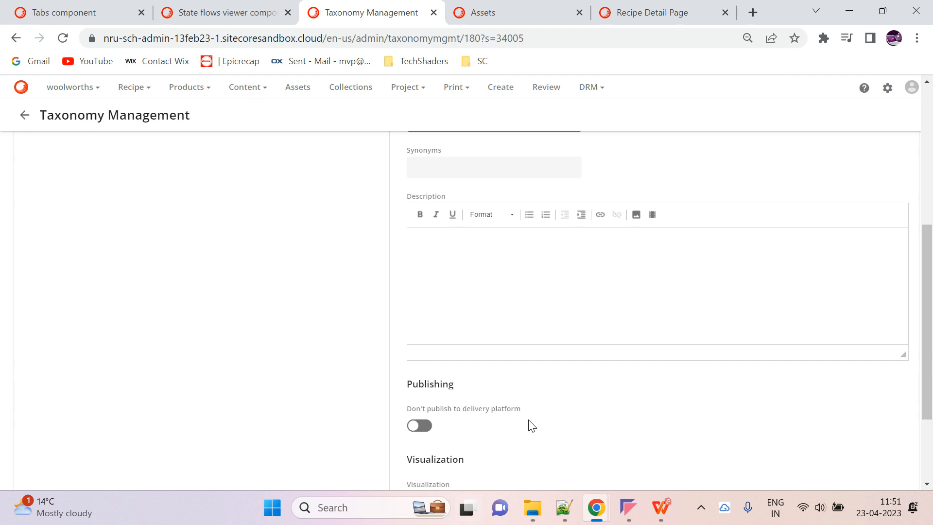
pyautogui.scroll(-3, 532, 426)
pyautogui.click(458, 441)
pyautogui.click(489, 327)
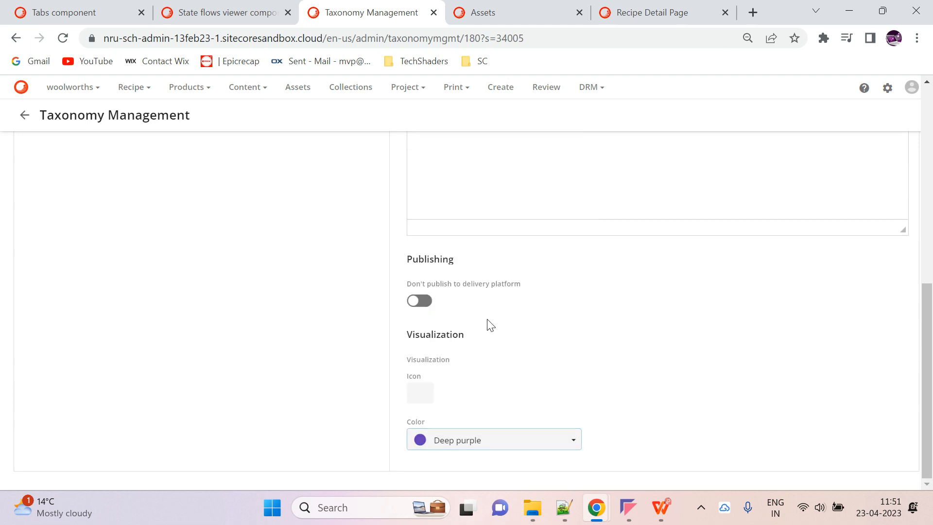
pyautogui.scroll(10, 749, 314)
pyautogui.click(898, 230)
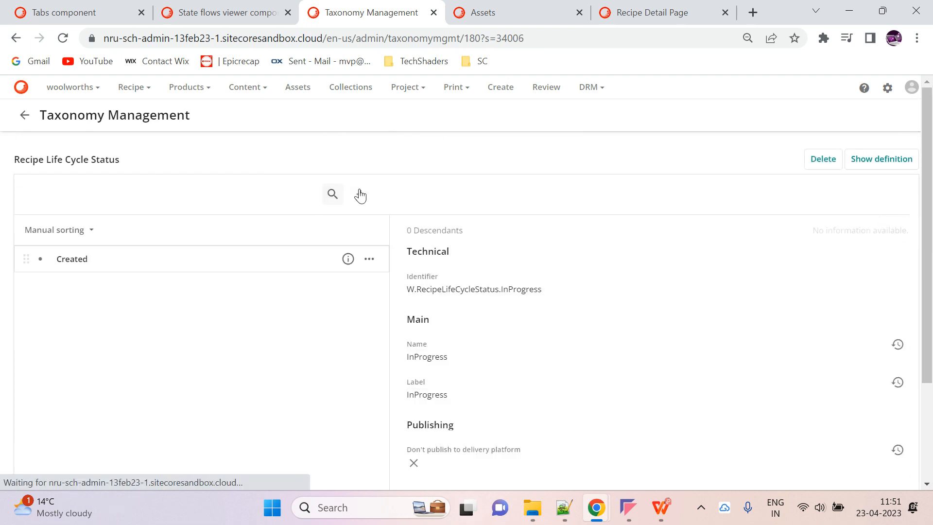
# Step: Add a taxonomy value named UnderReview with the label Under Review
pyautogui.click(359, 194)
pyautogui.click(497, 359)
pyautogui.write('Und')
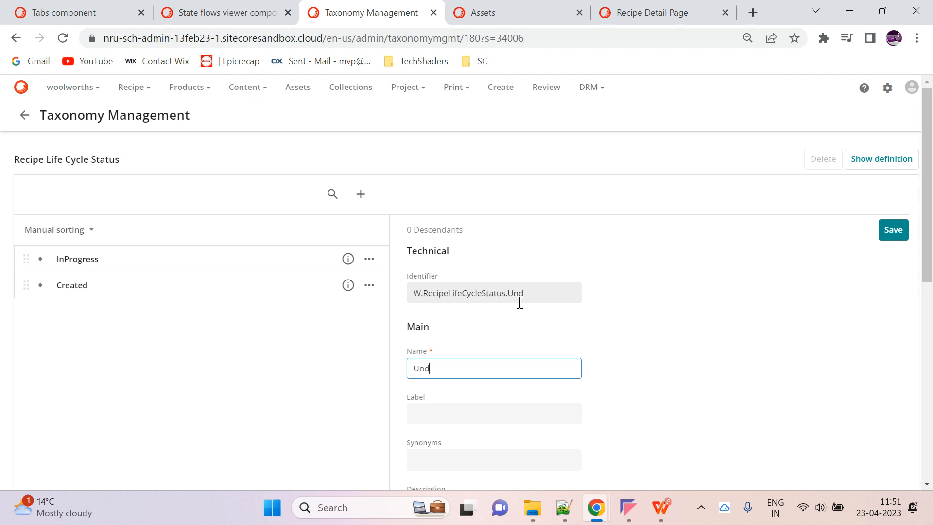
pyautogui.hotkey('ctrl', 'a')
pyautogui.hotkey('ctrl', 'c')
pyautogui.click(458, 413)
pyautogui.hotkey('ctrl', 'v')
pyautogui.click(435, 414)
pyautogui.press('BackSpace')
pyautogui.press('Right')
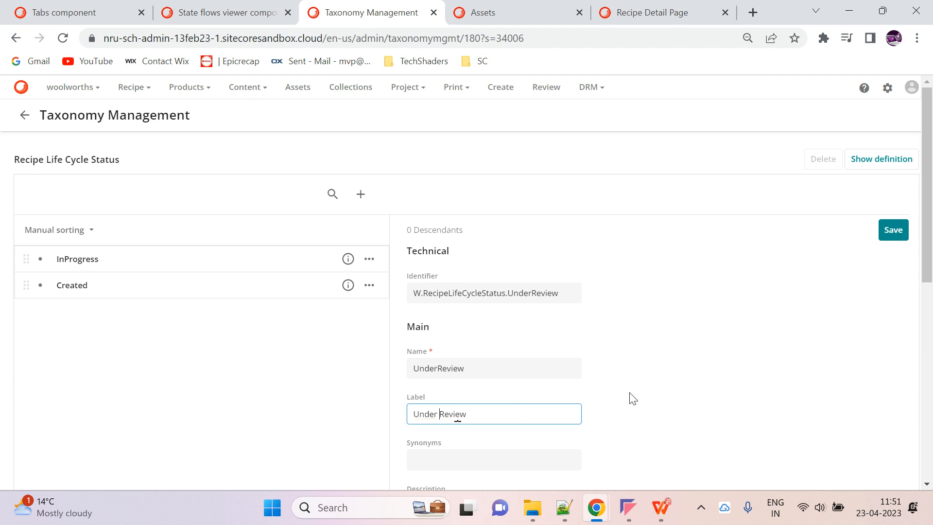
# Step: Set the Under Review value's visualization color to Blue and save the value
pyautogui.scroll(-7, 636, 393)
pyautogui.scroll(-1, 506, 359)
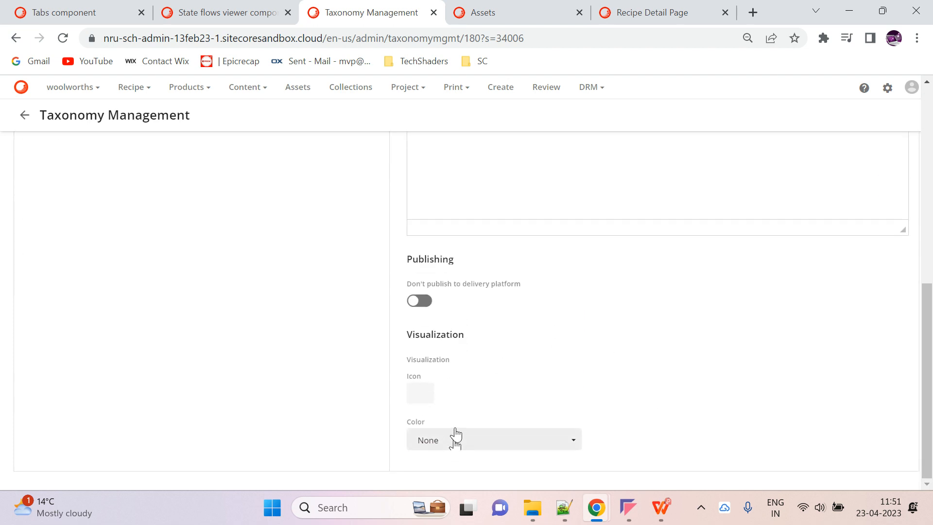
pyautogui.click(457, 440)
pyautogui.click(459, 376)
pyautogui.scroll(10, 745, 381)
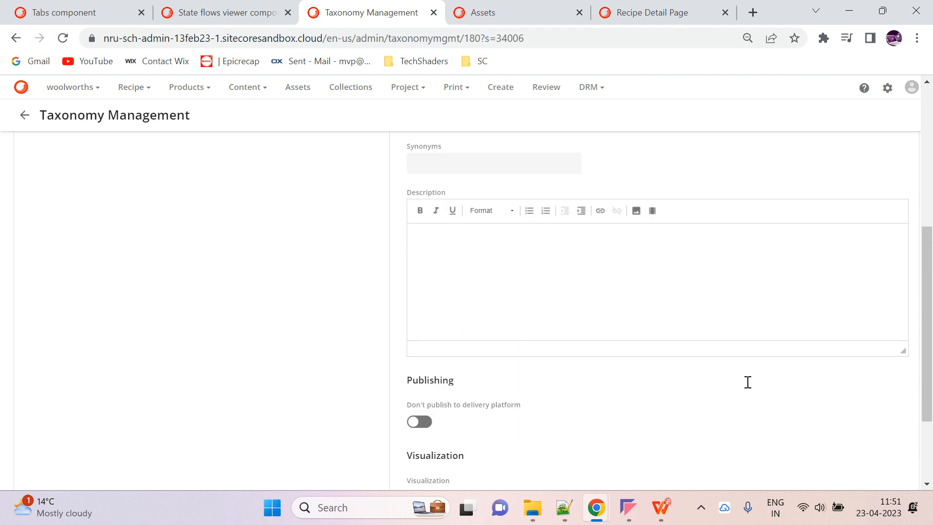
pyautogui.click(892, 234)
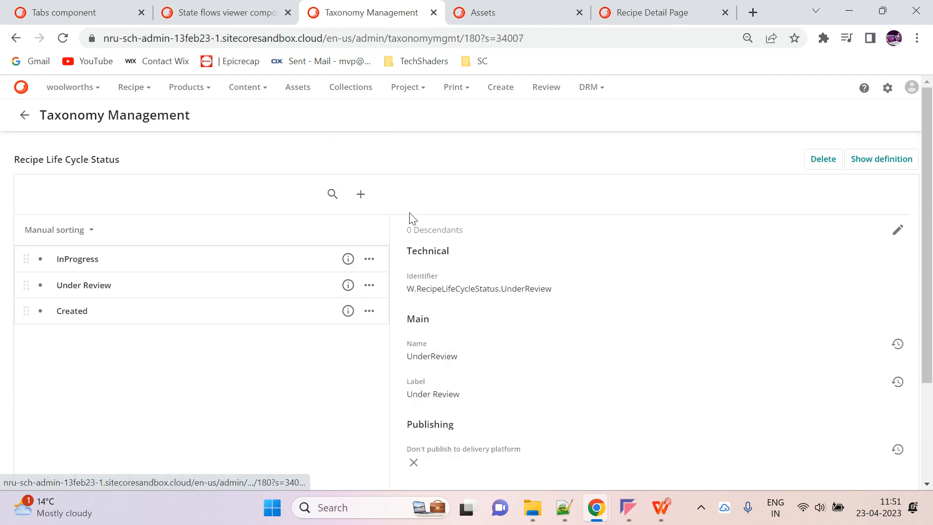
# Step: Add a taxonomy value named Approved with the visualization color Cyan and save it
pyautogui.click(361, 194)
pyautogui.write('Approved')
pyautogui.scroll(-10, 523, 358)
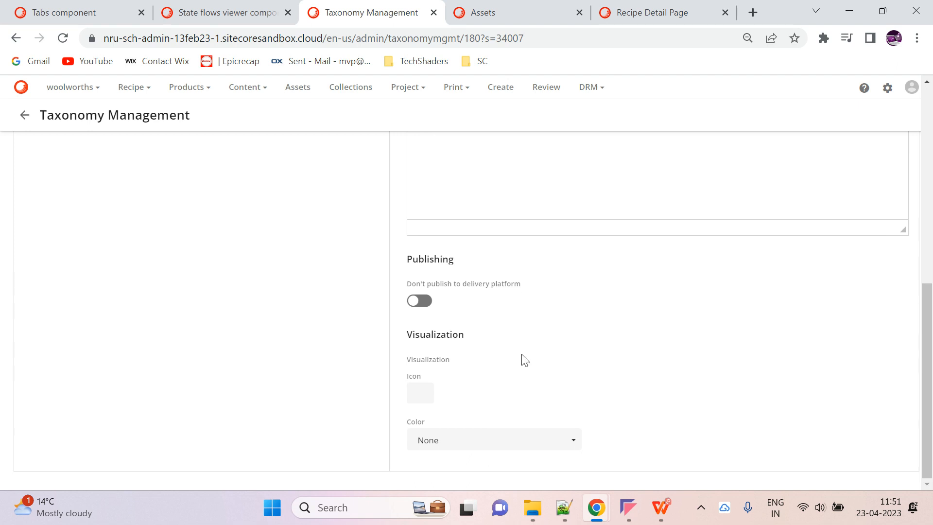
pyautogui.click(466, 446)
pyautogui.scroll(-5, 499, 362)
pyautogui.scroll(-1, 499, 362)
pyautogui.click(479, 391)
pyautogui.click(486, 442)
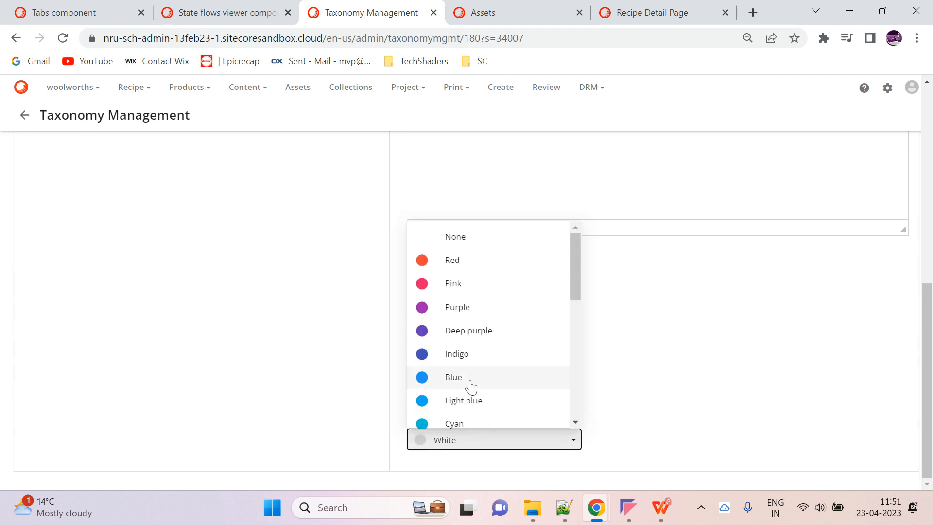
pyautogui.click(478, 424)
pyautogui.scroll(10, 680, 380)
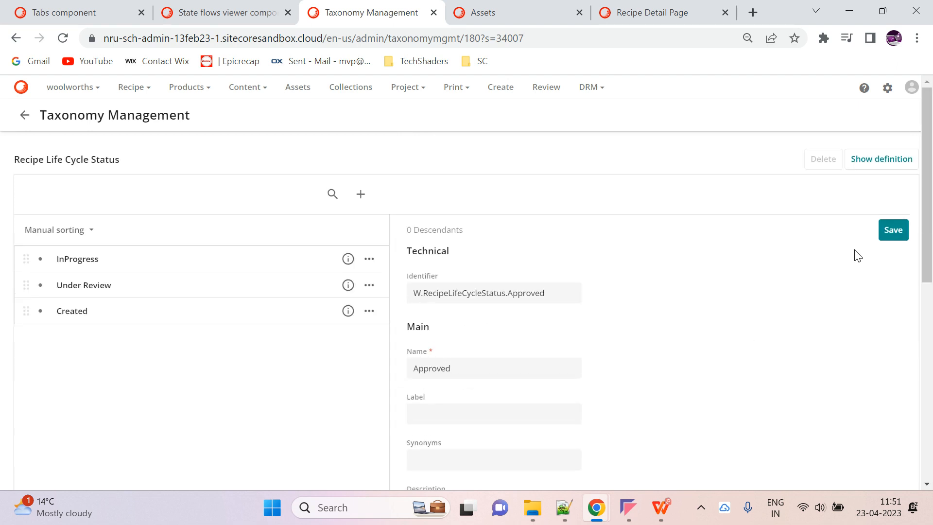
pyautogui.click(894, 240)
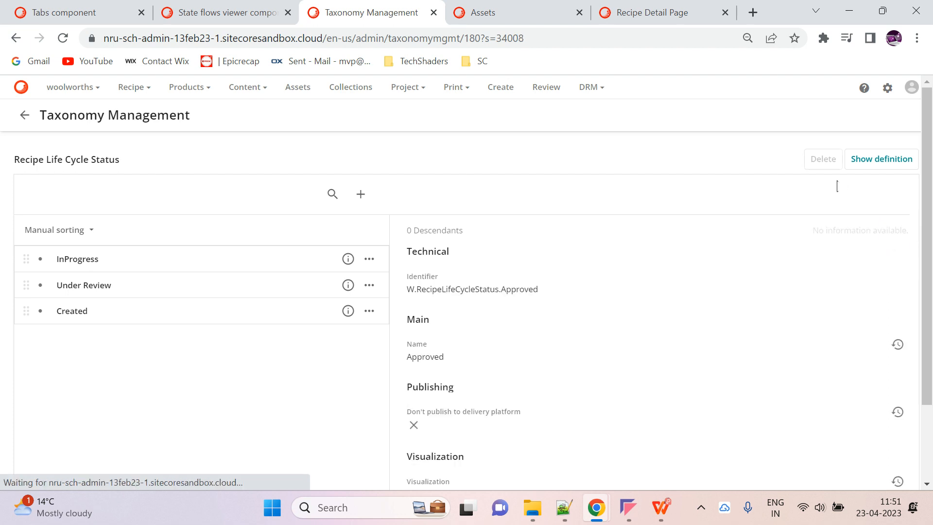
# Step: Return to the Manage page, search for "option" and open the Option lists administration
pyautogui.click(20, 117)
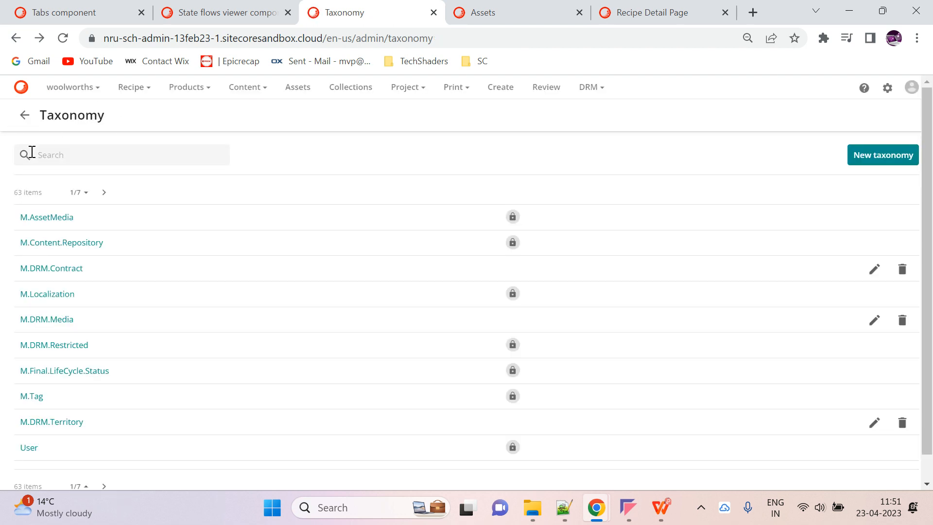
pyautogui.click(25, 115)
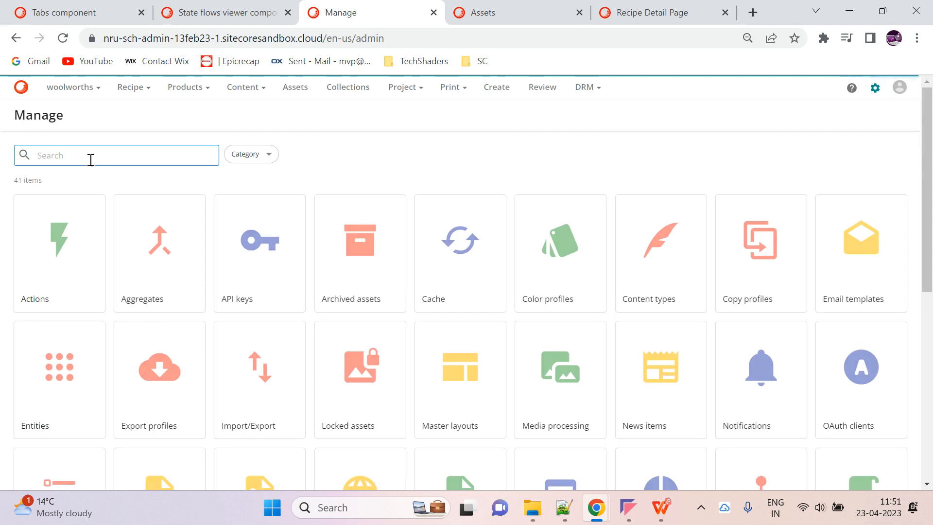
pyautogui.write('optio')
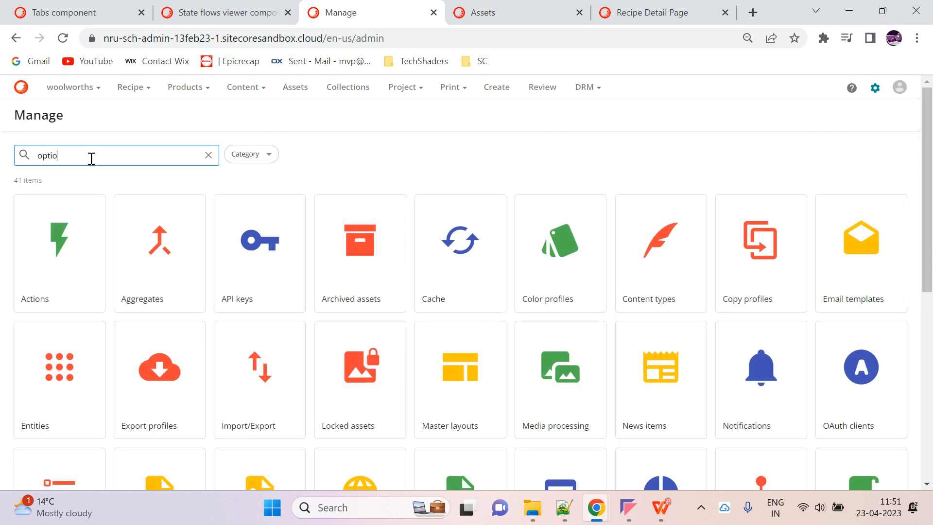
pyautogui.write('n')
pyautogui.click(73, 263)
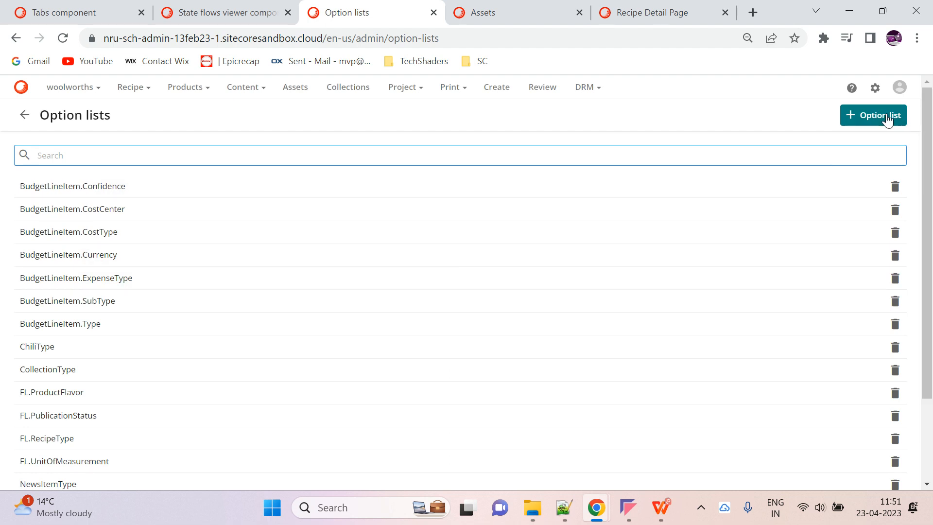
# Step: Create a flat option list named W.Publicationstatus
pyautogui.click(856, 124)
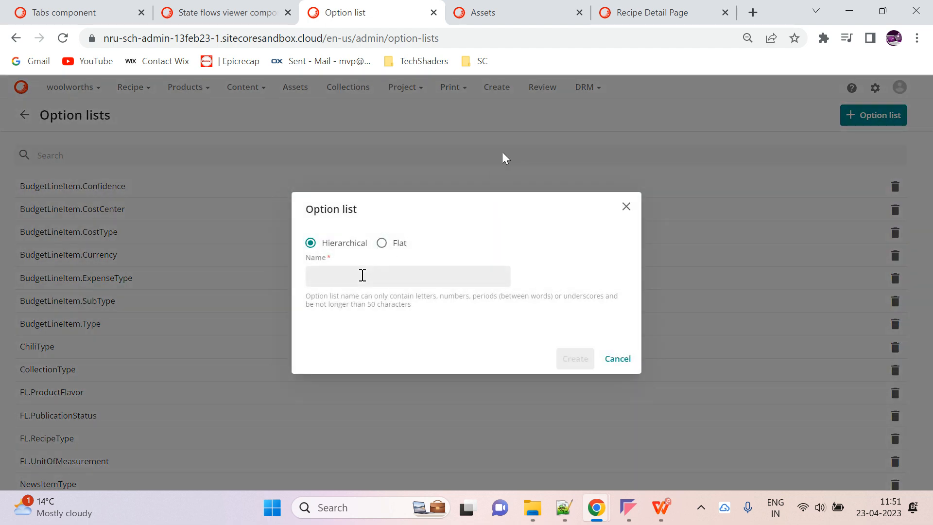
pyautogui.click(392, 250)
pyautogui.click(352, 279)
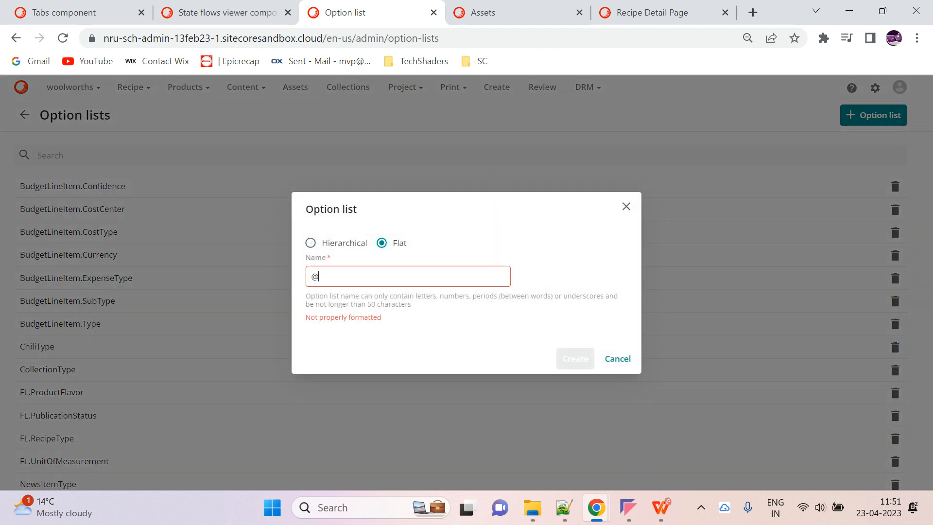
pyautogui.write('W.Publicationstatus')
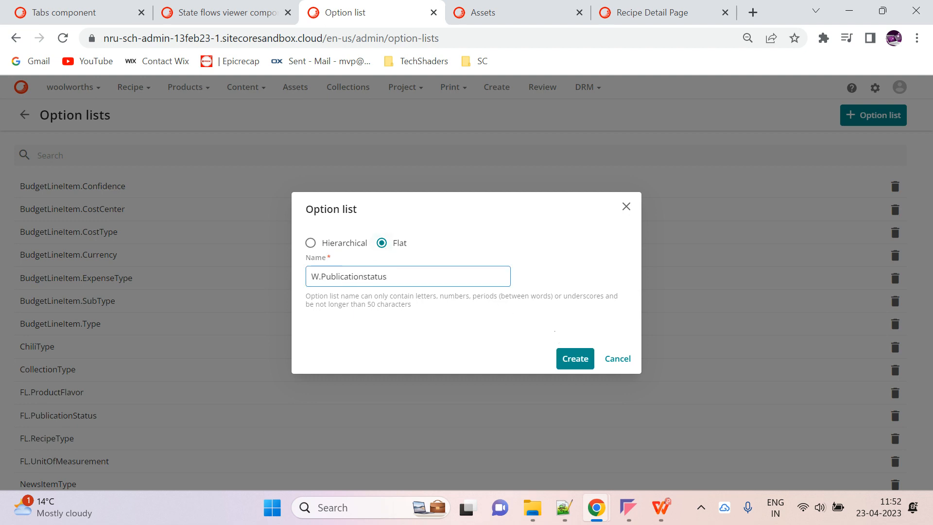
pyautogui.click(575, 358)
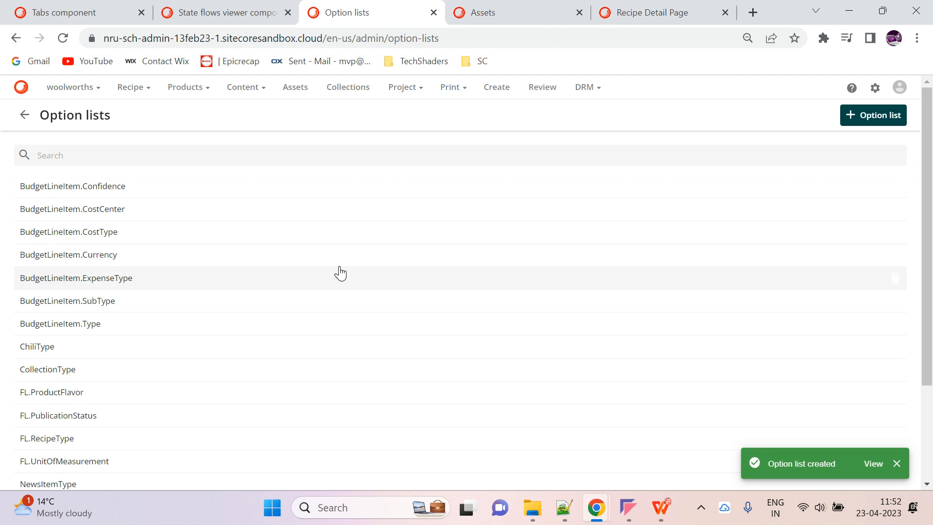
# Step: Add the items Pending and Ready to the W.Publicationstatus option list and save it
pyautogui.scroll(-3, 340, 273)
pyautogui.click(42, 470)
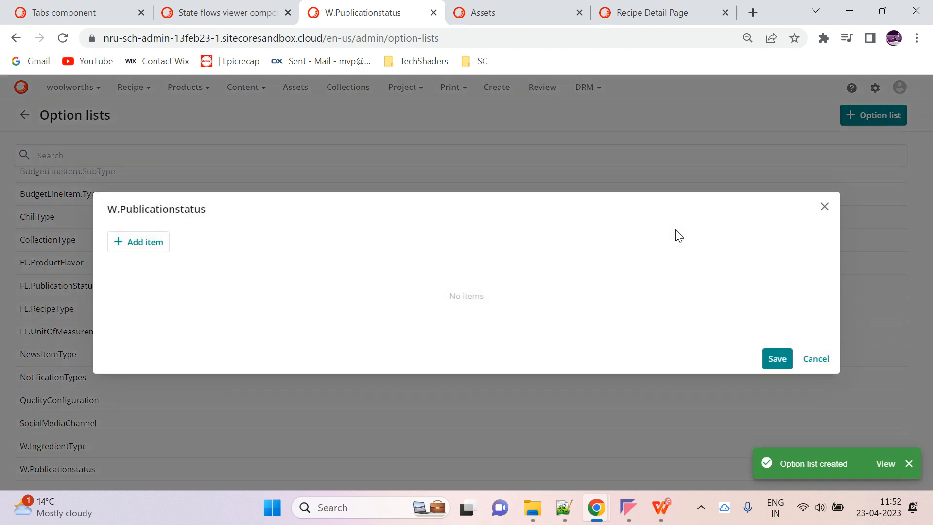
pyautogui.click(142, 243)
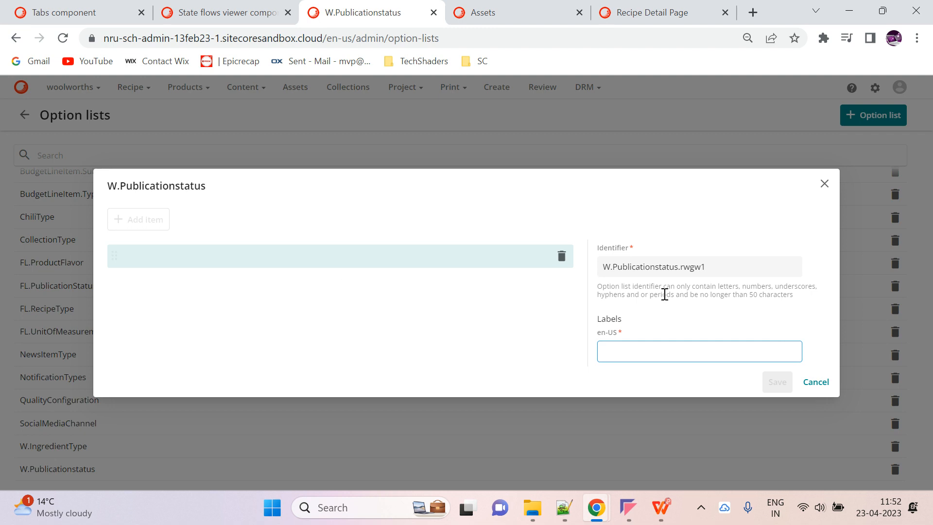
pyautogui.write('Pending')
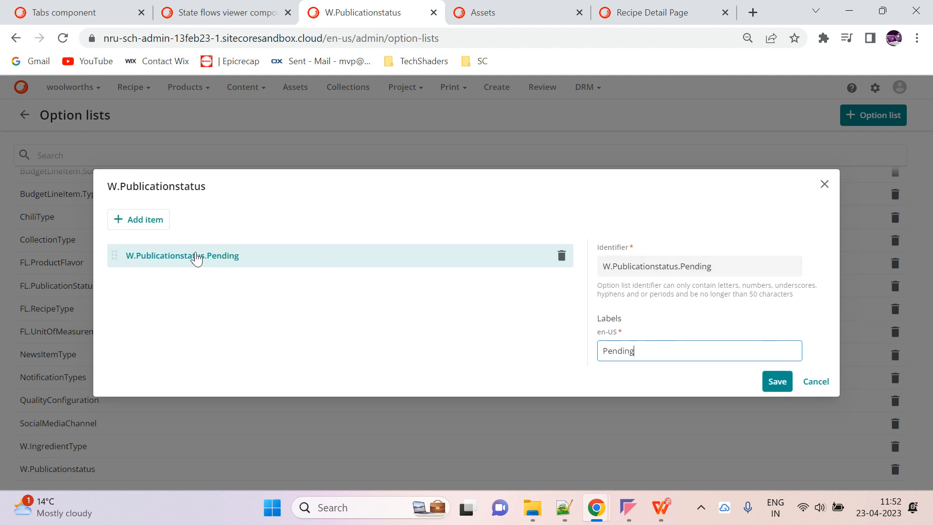
pyautogui.click(148, 225)
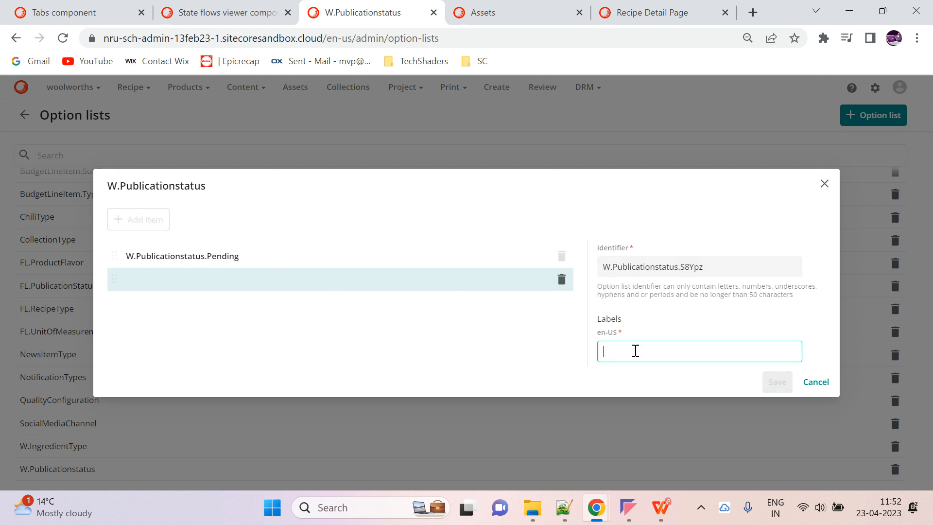
pyautogui.write('Ready')
pyautogui.click(777, 380)
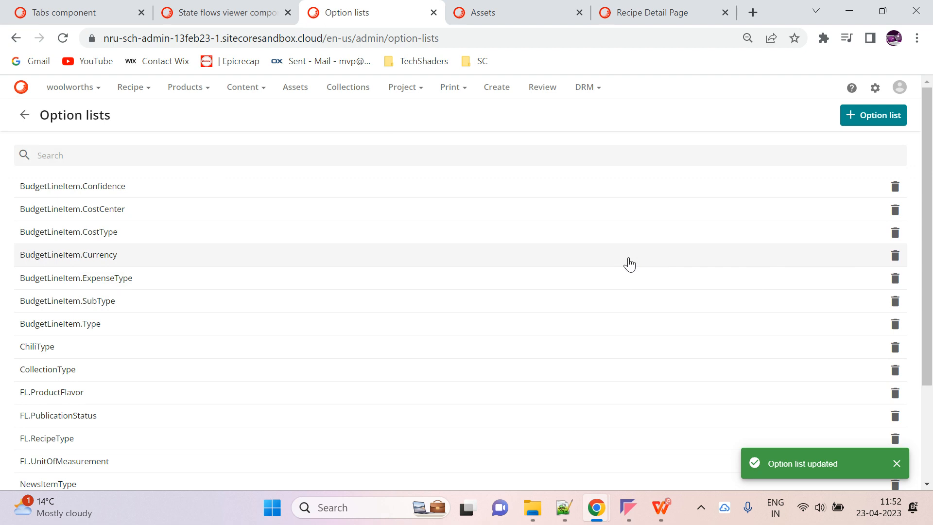
# Step: Go to the Schema administration, search for "w.re" and open the W.Recipe definition
pyautogui.click(874, 88)
pyautogui.write('schema')
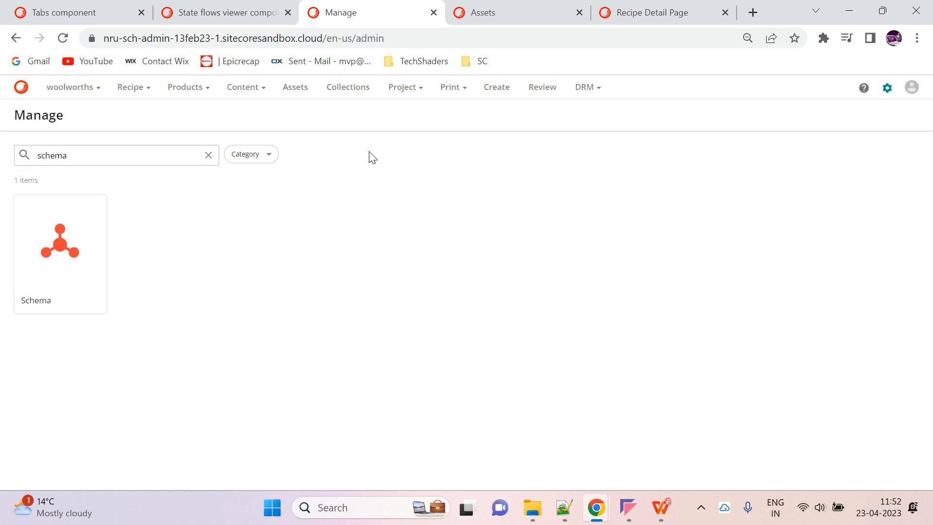
pyautogui.click(101, 247)
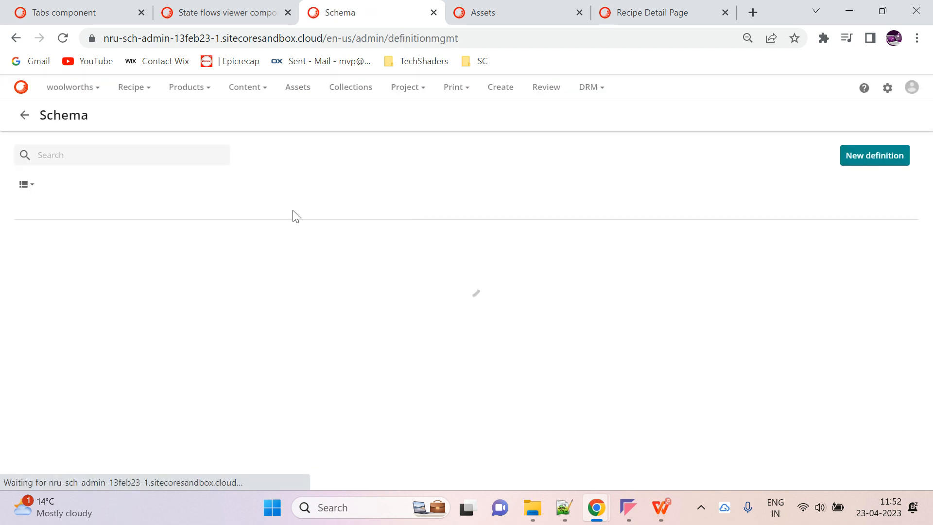
pyautogui.click(60, 157)
pyautogui.write('w.re')
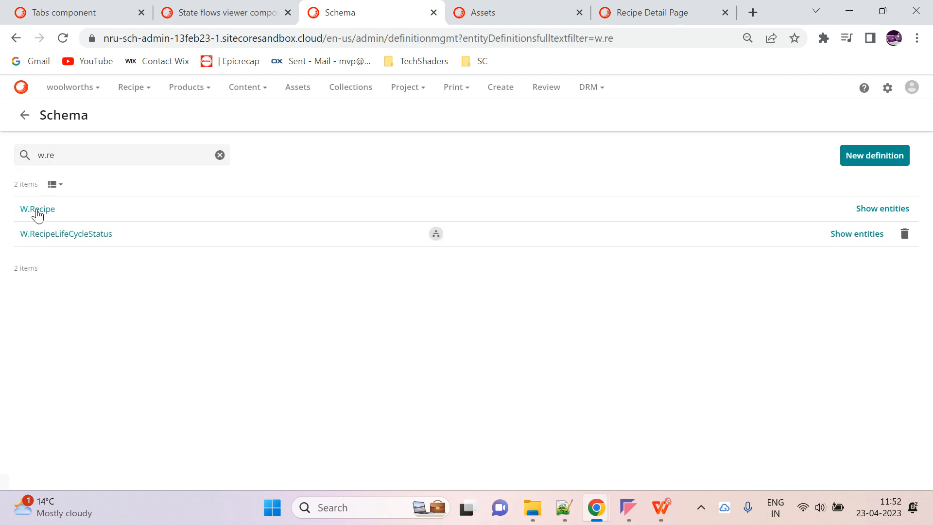
pyautogui.click(43, 210)
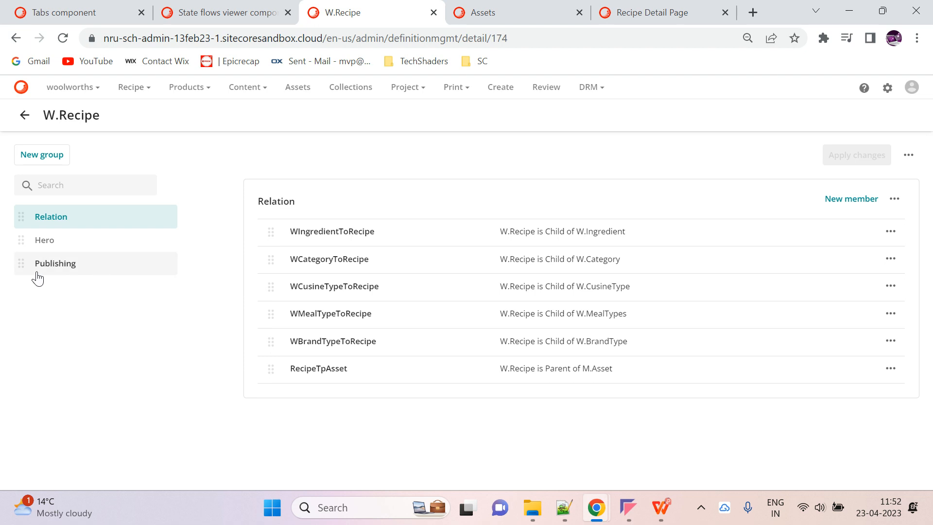
# Step: Create a member group in W.Recipe with the name and English label Workflow
pyautogui.click(39, 153)
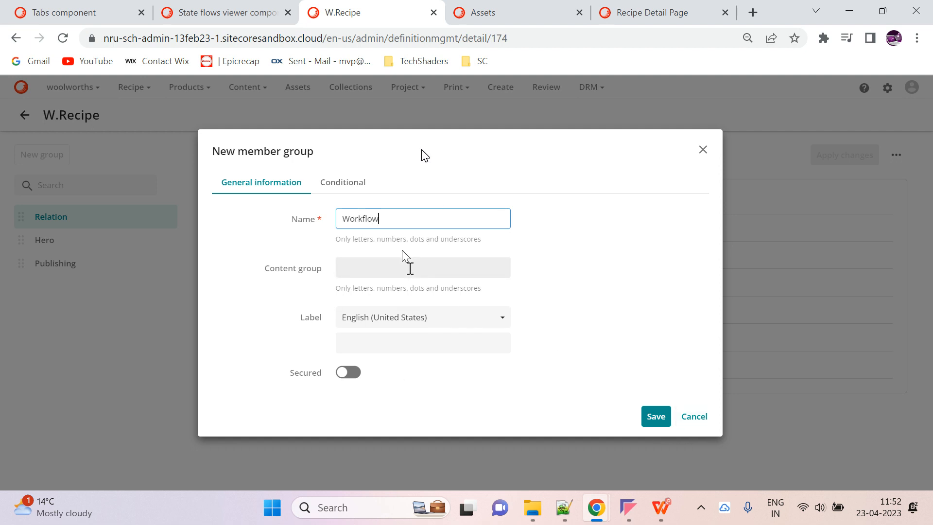
pyautogui.moveTo(391, 218); pyautogui.dragTo(253, 206)
pyautogui.hotkey('ctrl', 'c')
pyautogui.click(375, 335)
pyautogui.hotkey('ctrl', 'v')
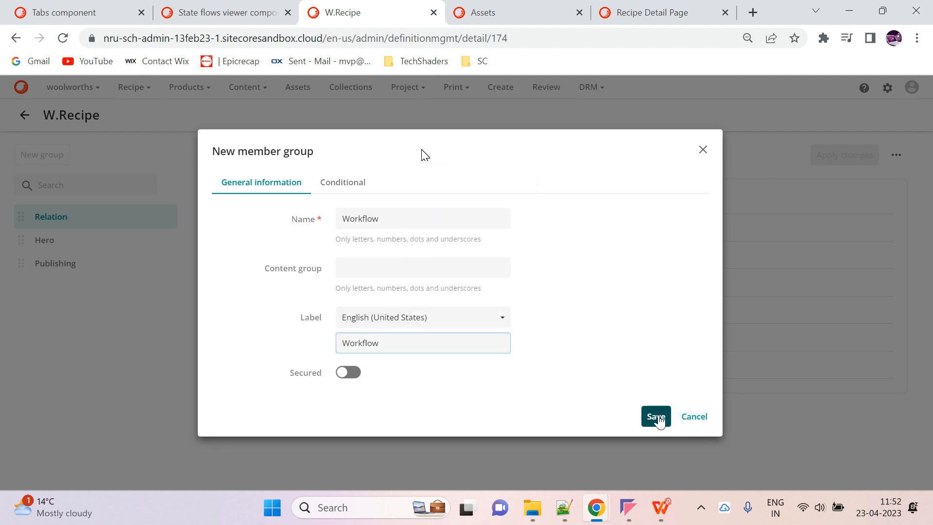
pyautogui.click(656, 416)
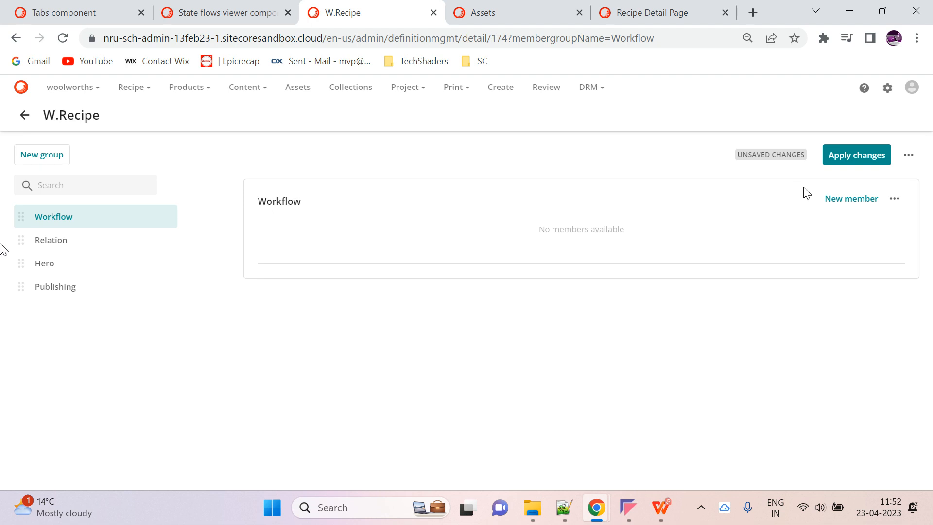
# Step: Start a new taxonomy member in the Workflow group and set its associated definition to W.RecipeLifeCycleStatus
pyautogui.click(829, 198)
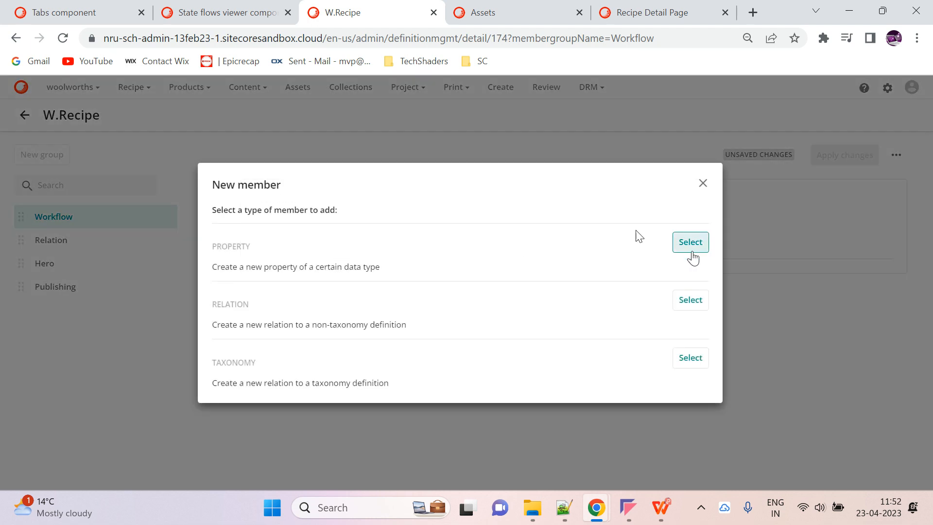
pyautogui.click(694, 359)
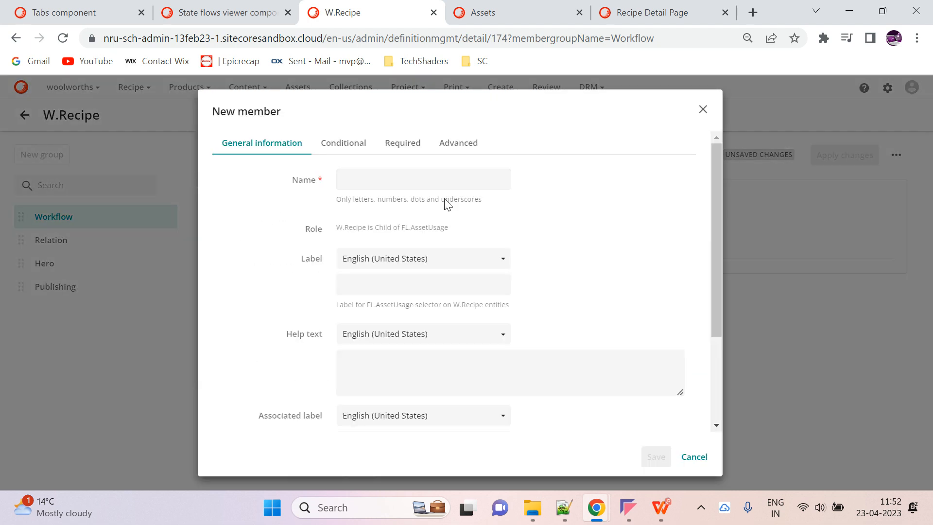
pyautogui.click(382, 179)
pyautogui.click(607, 252)
pyautogui.scroll(-3, 595, 267)
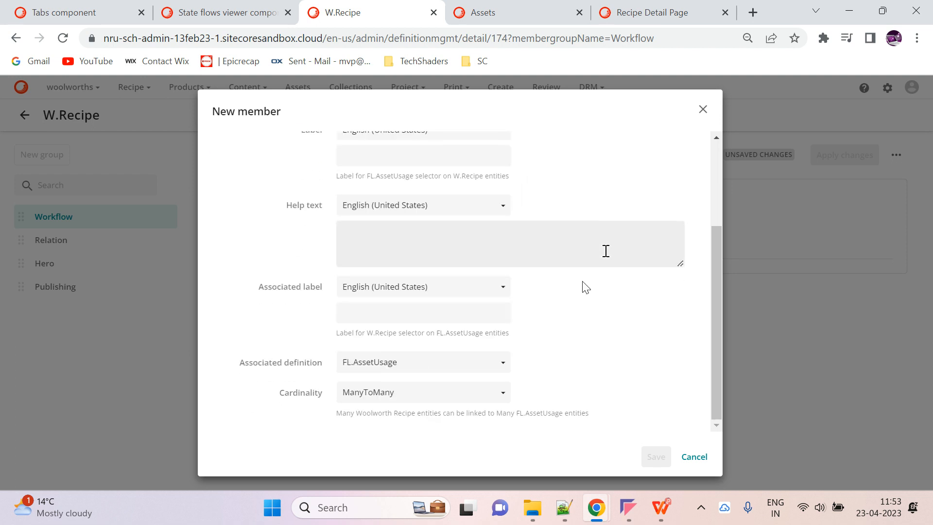
pyautogui.click(421, 365)
pyautogui.write('w.')
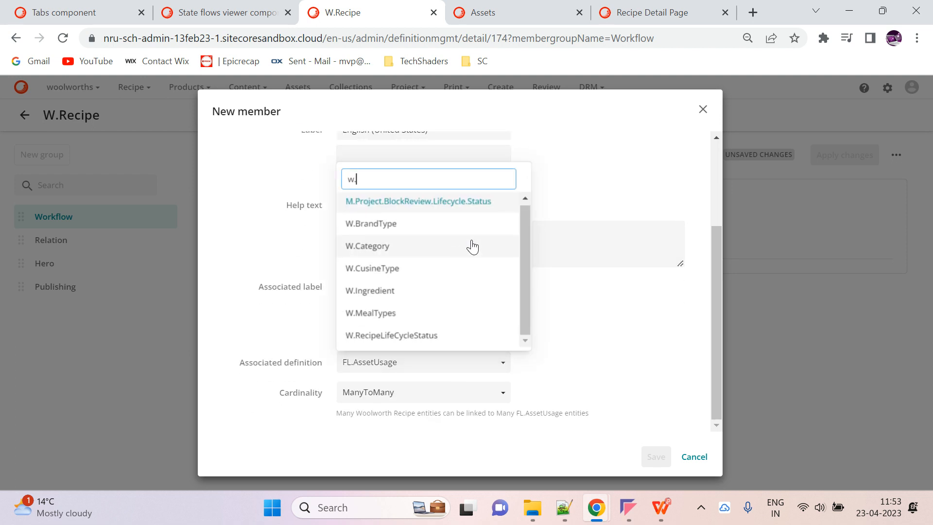
pyautogui.click(433, 336)
# Step: Name the new taxonomy member RecipeLifeCycleStatusToRecipe
pyautogui.scroll(3, 597, 325)
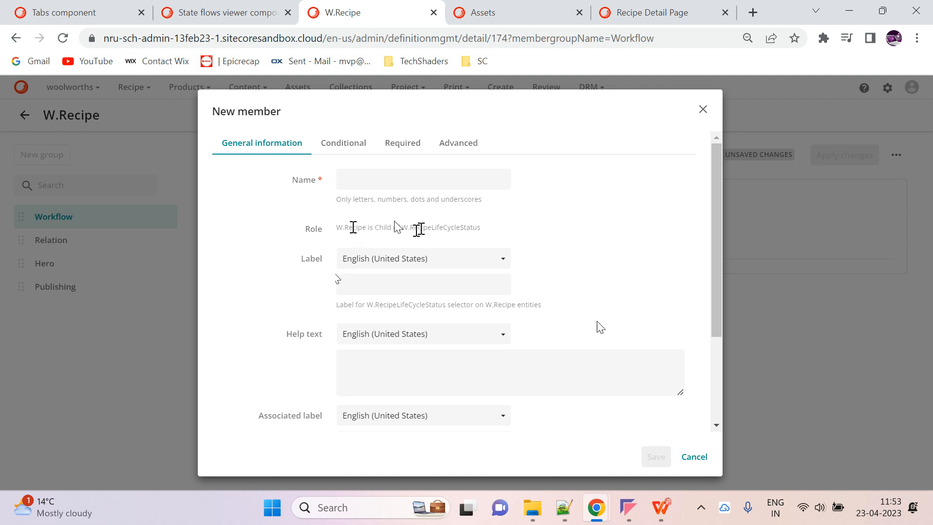
pyautogui.moveTo(408, 227); pyautogui.dragTo(479, 228)
pyautogui.hotkey('ctrl', 'c')
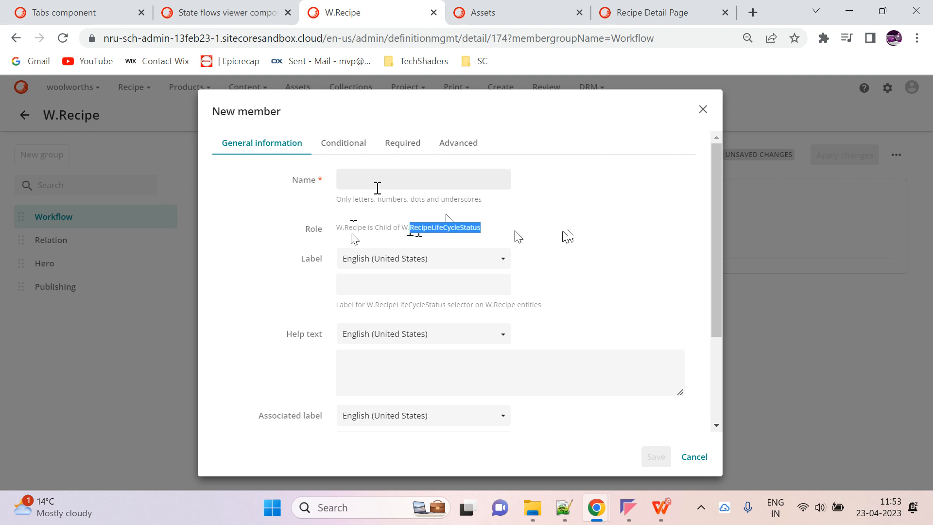
pyautogui.click(378, 179)
pyautogui.hotkey('ctrl', 'v')
pyautogui.write('To')
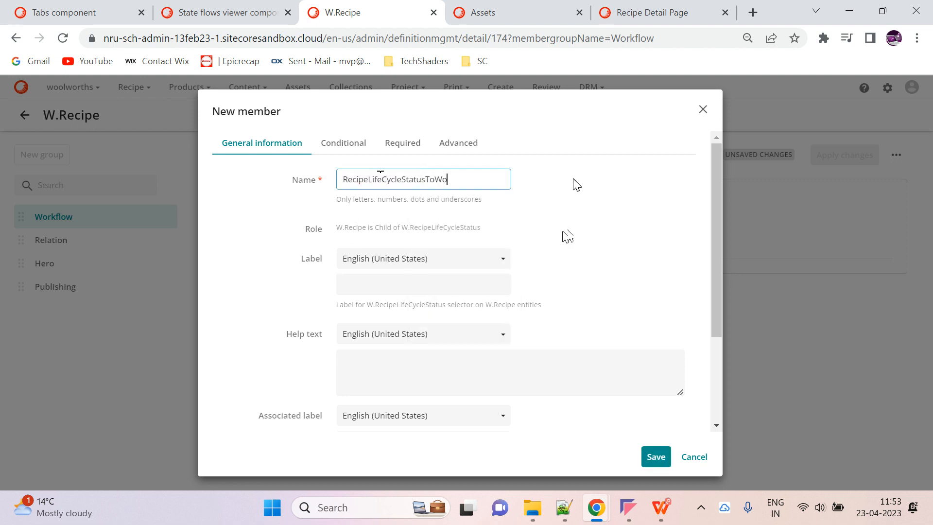
pyautogui.press('BackSpace')
pyautogui.write('Recipe')
# Step: Set the taxonomy member's English label to "RecipeLifeCycleStatus To Woolworth Recipe"
pyautogui.hotkey('ctrl', 'a')
pyautogui.hotkey('ctrl', 'c')
pyautogui.click(459, 283)
pyautogui.hotkey('ctrl', 'v')
pyautogui.click(426, 285)
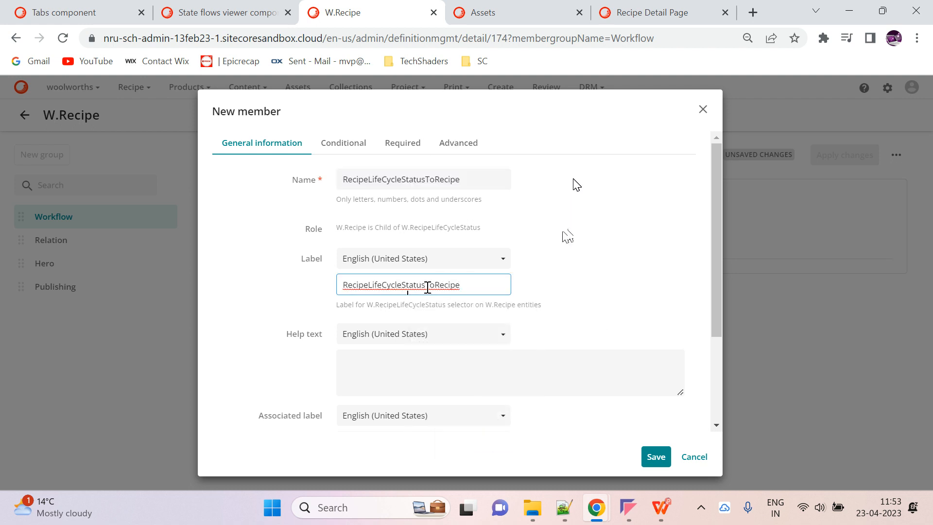
pyautogui.click(438, 285)
pyautogui.write('Wpp')
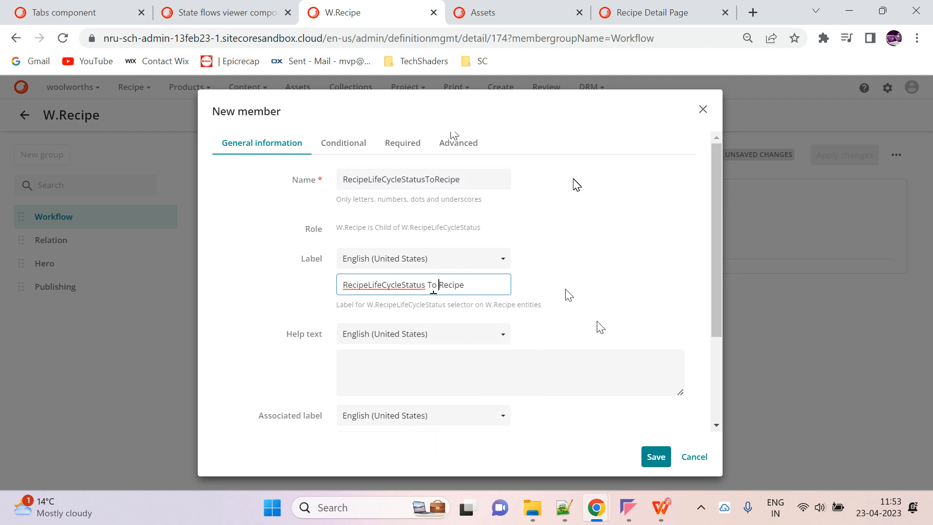
pyautogui.write('lworth')
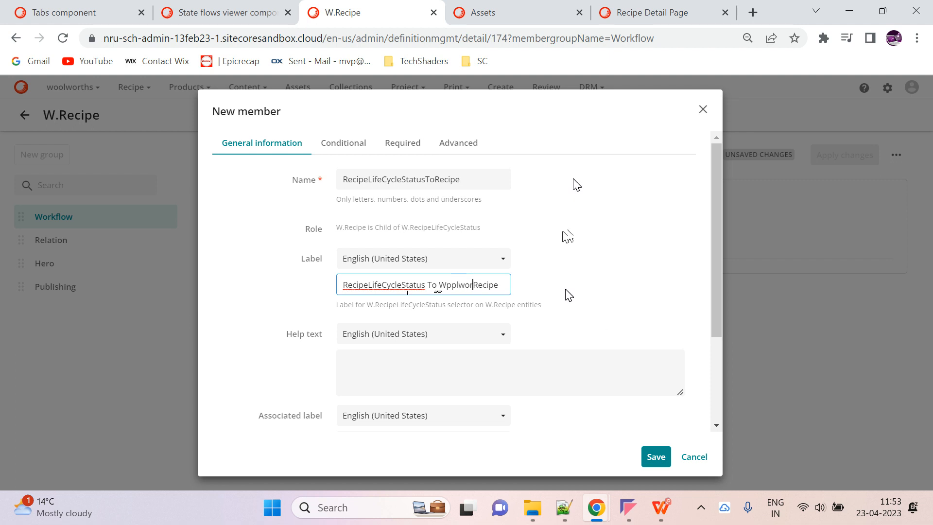
pyautogui.rightClick(460, 284)
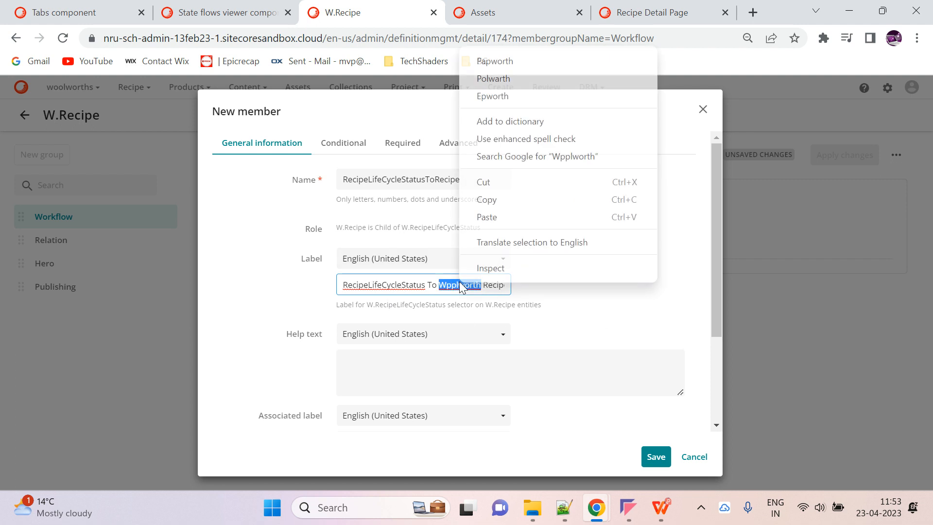
pyautogui.click(451, 259)
pyautogui.click(595, 310)
pyautogui.doubleClick(448, 285)
pyautogui.write('Woolwor')
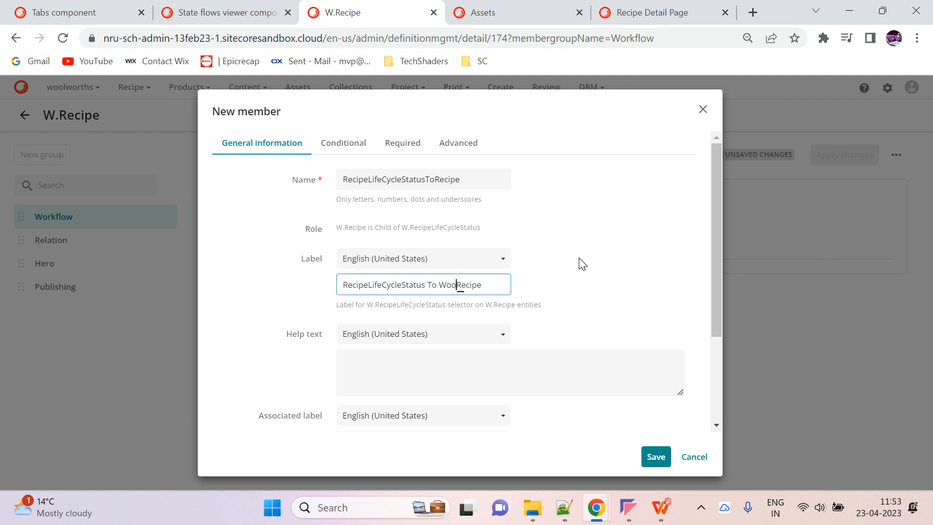
pyautogui.write('th')
# Step: Review the taxonomy member's general and advanced settings and save the member
pyautogui.scroll(-3, 579, 245)
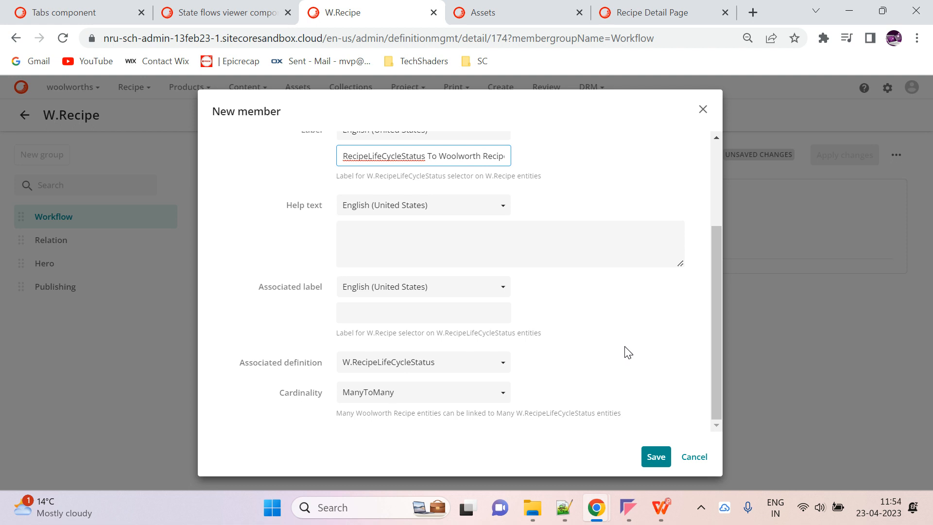
pyautogui.scroll(1, 625, 352)
pyautogui.scroll(-1, 624, 351)
pyautogui.scroll(2, 626, 352)
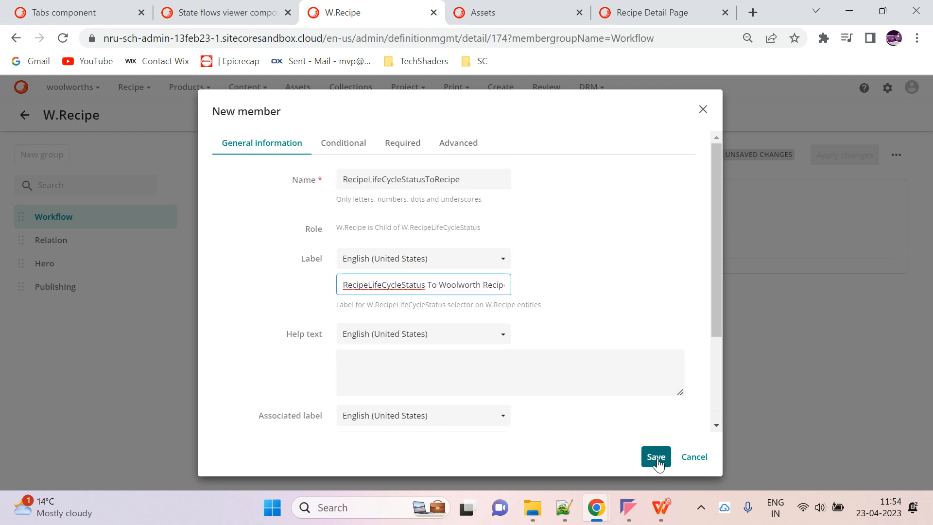
pyautogui.click(467, 149)
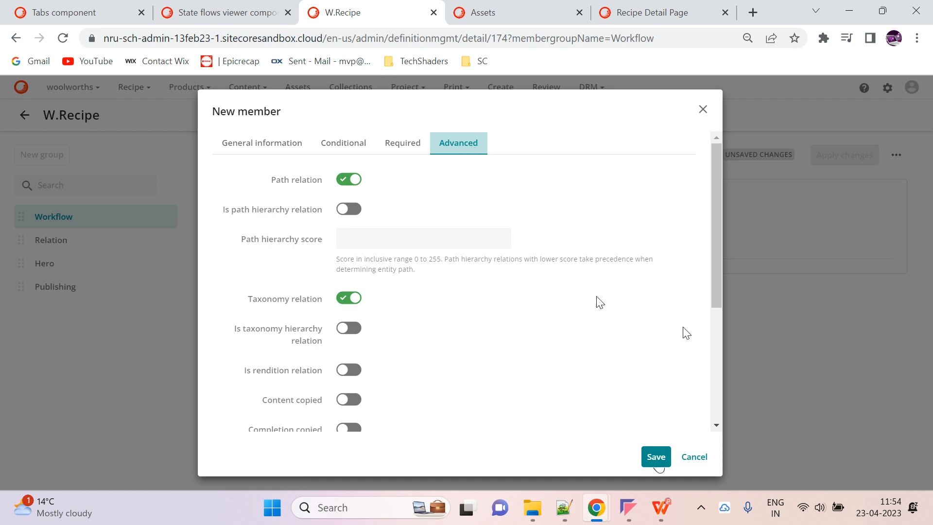
pyautogui.scroll(-2, 506, 295)
pyautogui.scroll(-3, 470, 339)
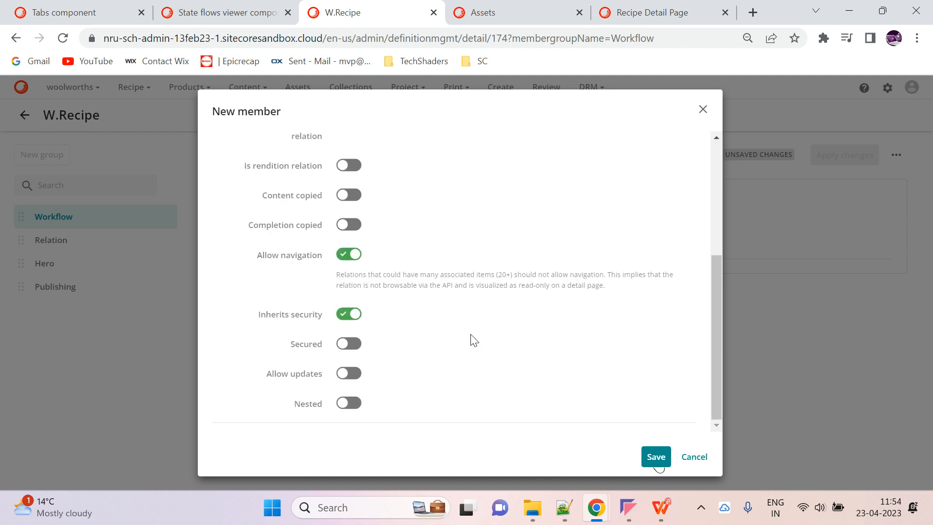
pyautogui.click(376, 375)
pyautogui.scroll(5, 570, 358)
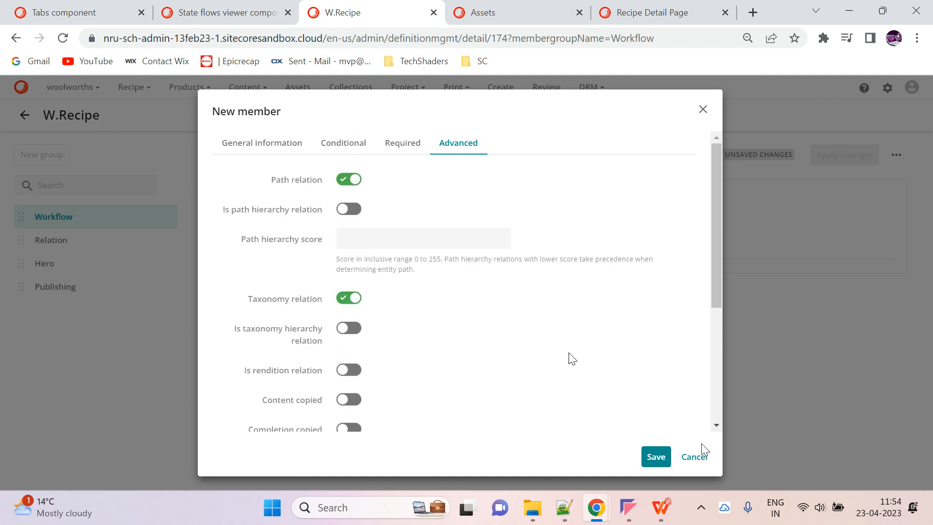
pyautogui.click(656, 459)
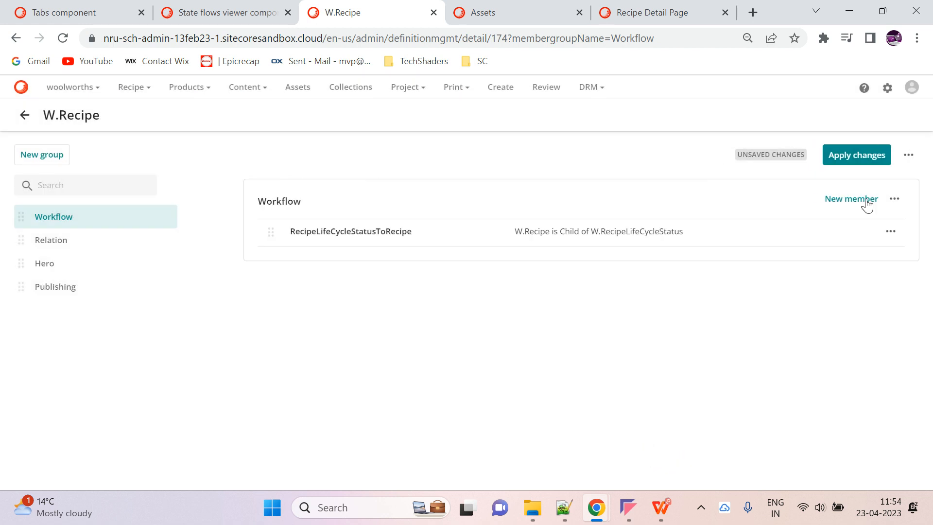
# Step: Start a new property member in the Workflow group with the Option list data type
pyautogui.click(854, 197)
pyautogui.click(680, 242)
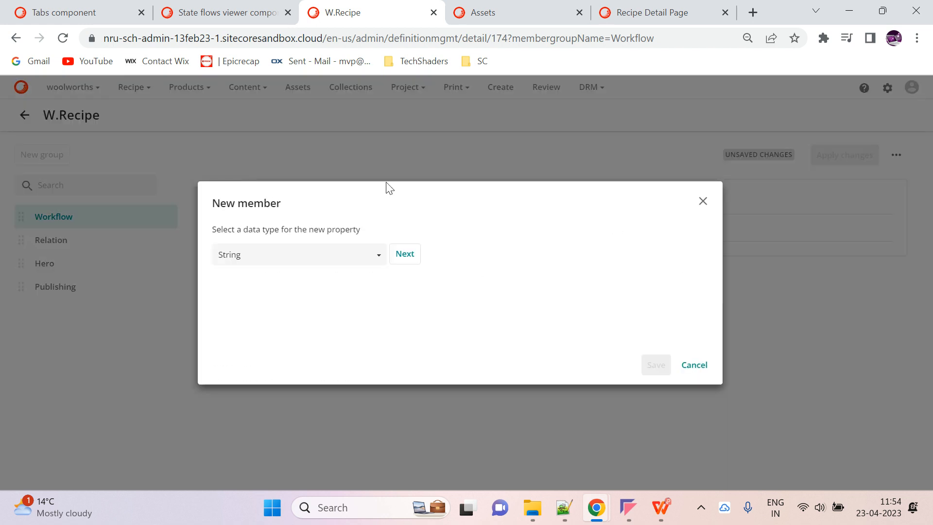
pyautogui.click(319, 263)
pyautogui.scroll(-2, 306, 359)
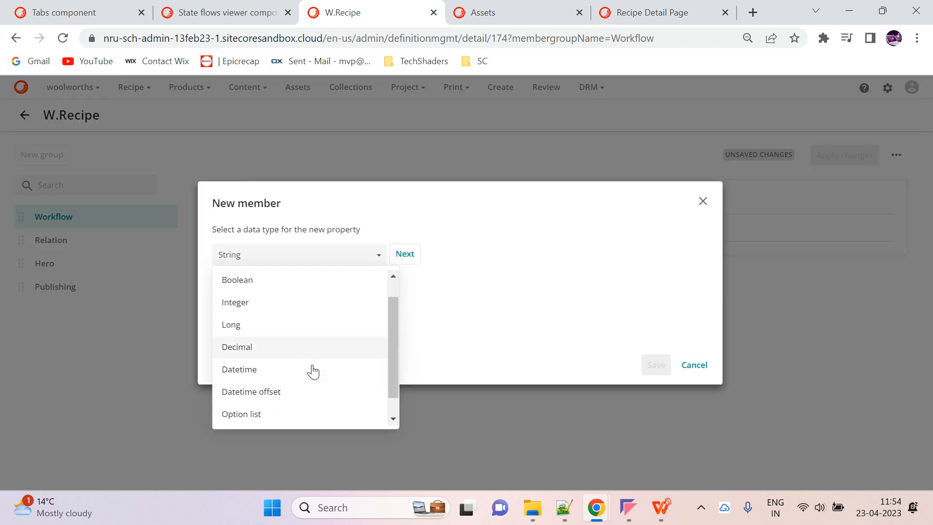
pyautogui.click(291, 396)
pyautogui.click(410, 254)
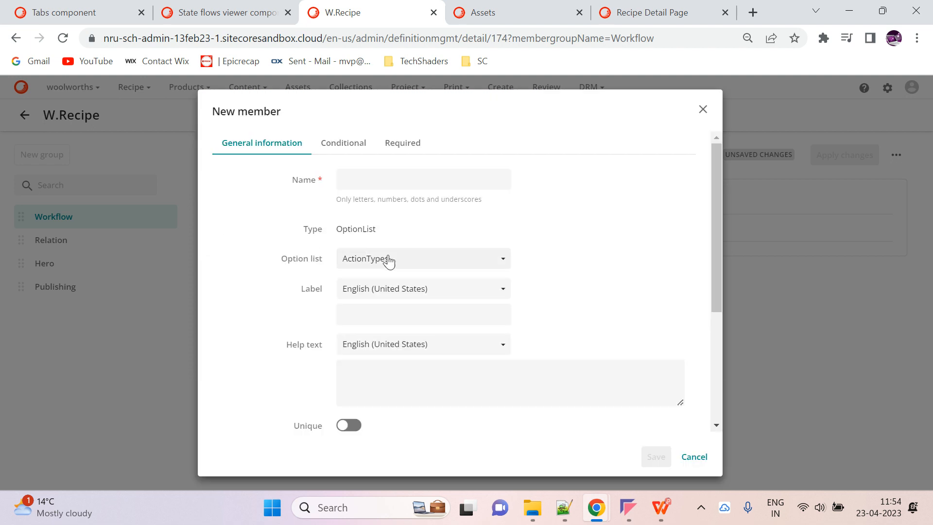
# Step: Choose W.Publicationstatus as the new member's option list
pyautogui.scroll(-5, 445, 307)
pyautogui.scroll(5, 443, 309)
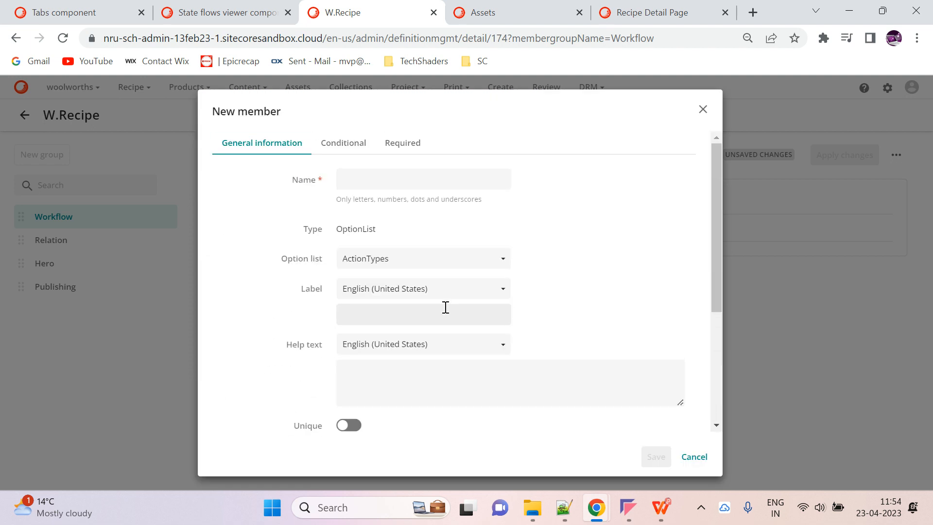
pyautogui.click(392, 260)
pyautogui.write('w.')
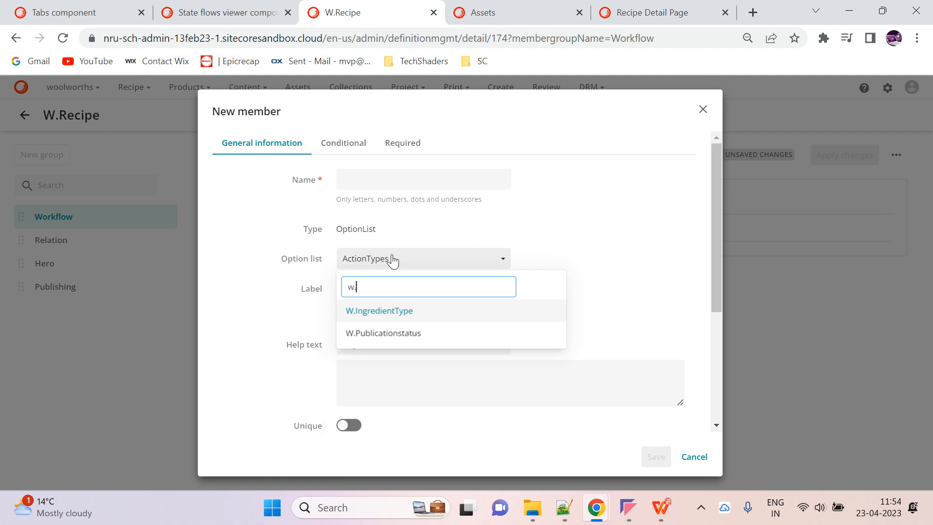
pyautogui.click(409, 332)
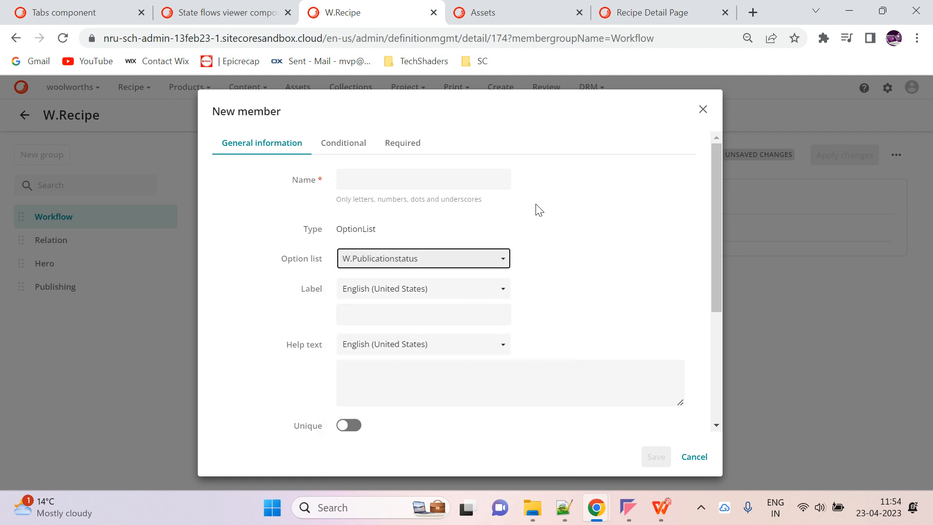
# Step: Name the new option list member WoolworthPublicationStatus
pyautogui.click(375, 172)
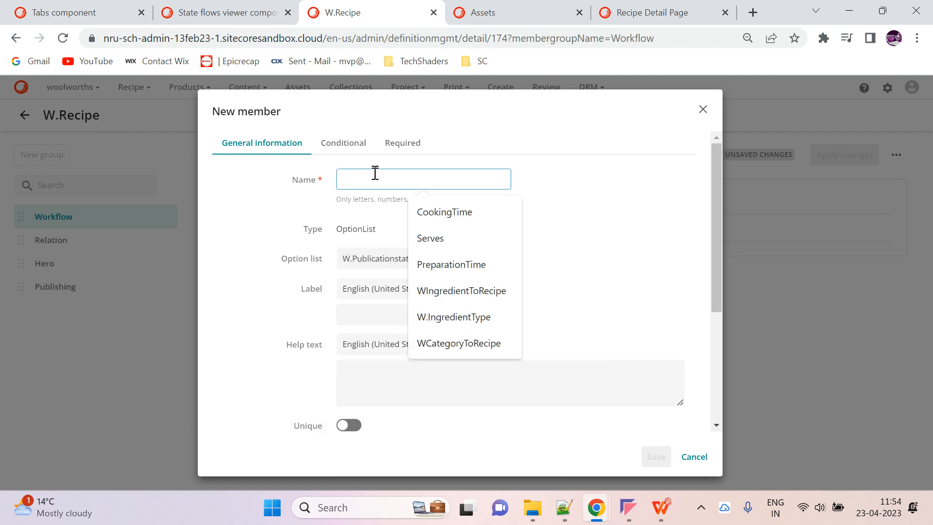
pyautogui.write('W')
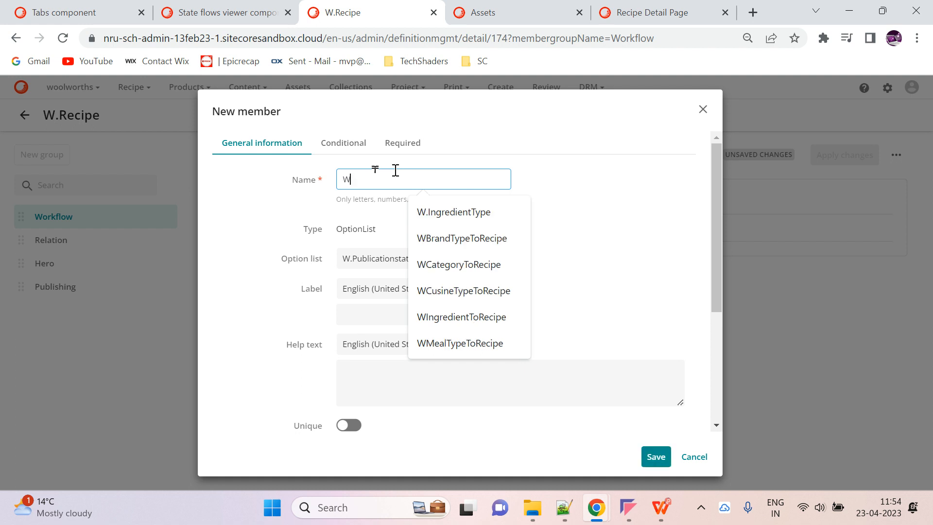
pyautogui.write('oo')
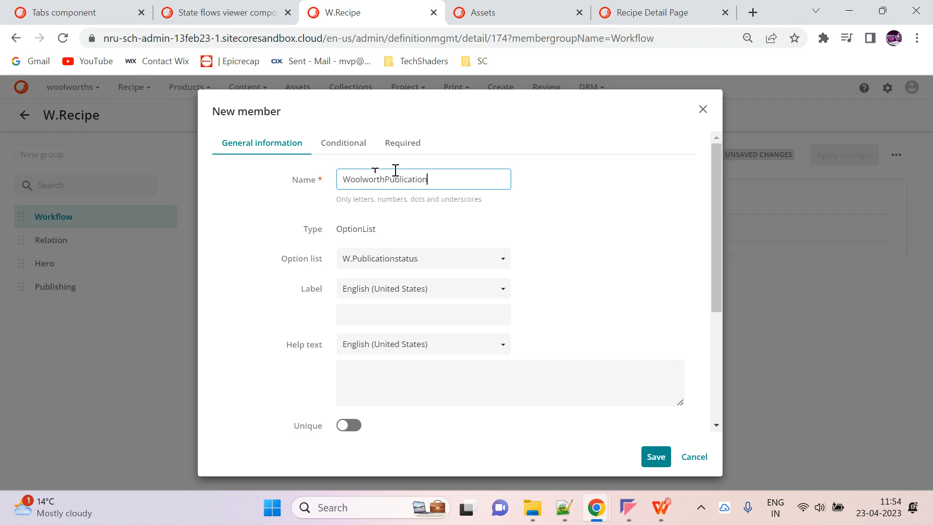
# Step: Reuse the member's name as its English label, spaced out as "Woolworth Publication Status"
pyautogui.doubleClick(395, 170)
pyautogui.hotkey('ctrl', 'c')
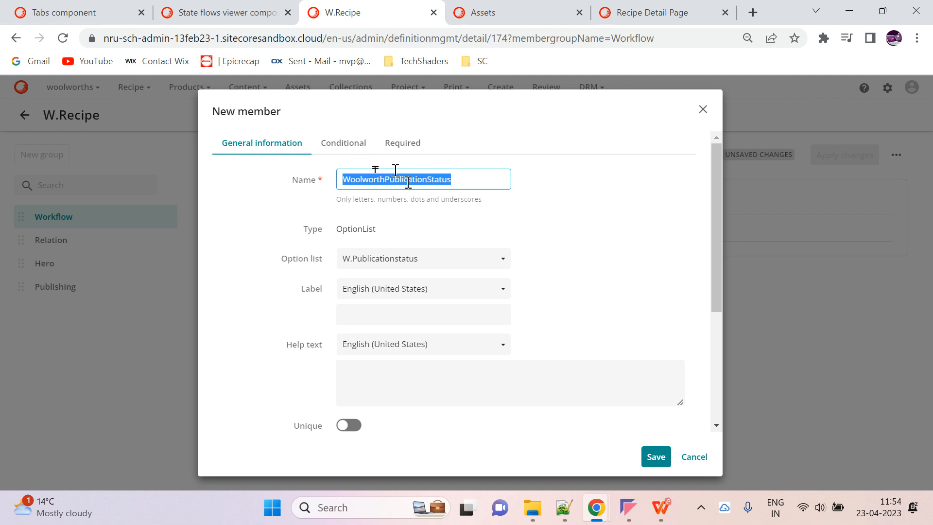
pyautogui.click(417, 316)
pyautogui.hotkey('ctrl', 'v')
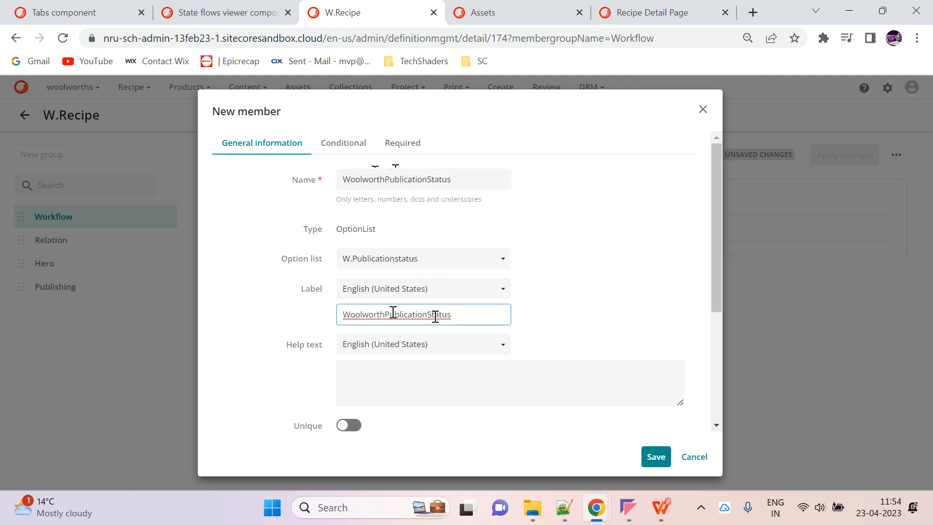
pyautogui.click(429, 315)
pyautogui.click(383, 315)
# Step: Save the publication status member with its default settings and apply the changes to the W.Recipe definition
pyautogui.scroll(-4, 572, 288)
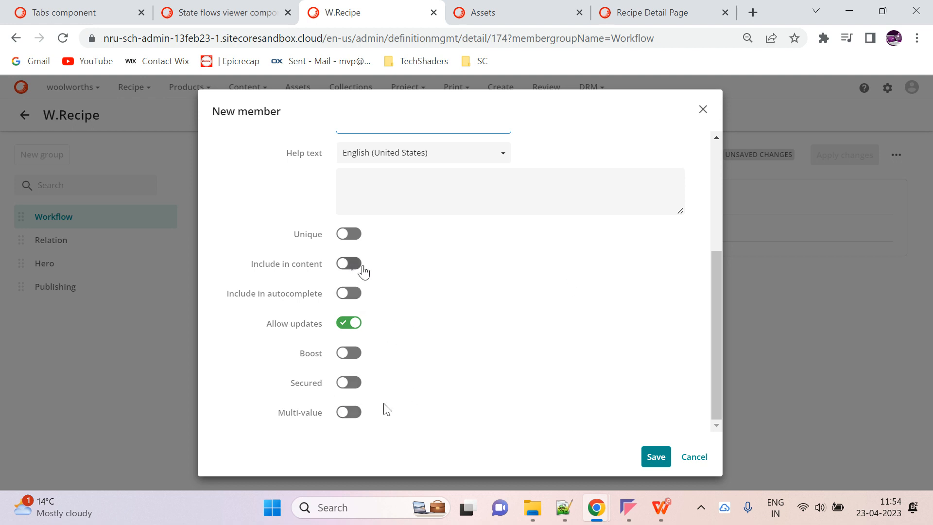
pyautogui.scroll(5, 577, 313)
pyautogui.scroll(-4, 580, 317)
pyautogui.scroll(5, 580, 317)
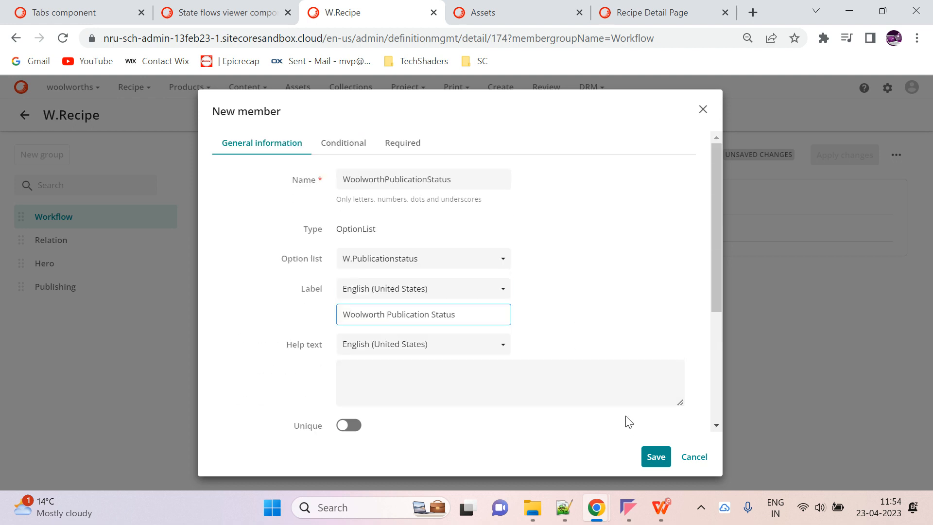
pyautogui.click(422, 149)
pyautogui.click(343, 235)
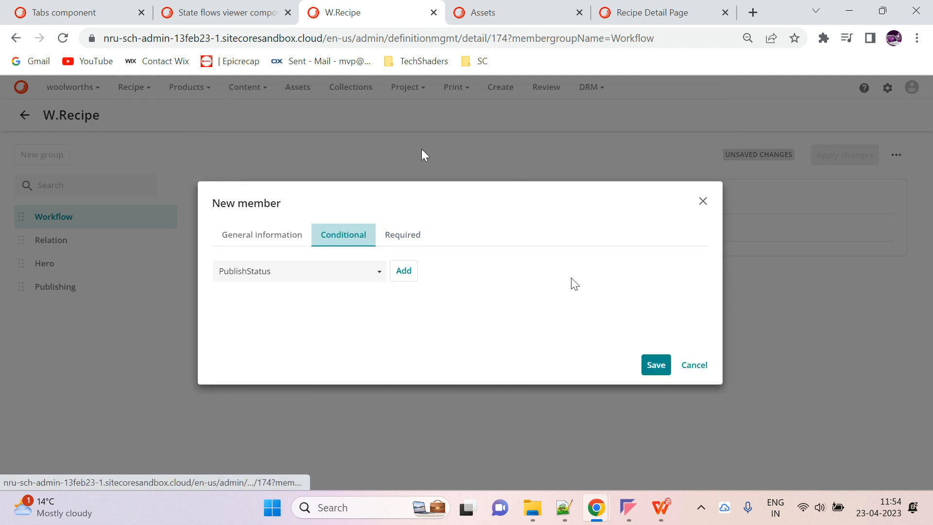
pyautogui.click(261, 235)
pyautogui.scroll(-4, 612, 250)
pyautogui.click(656, 456)
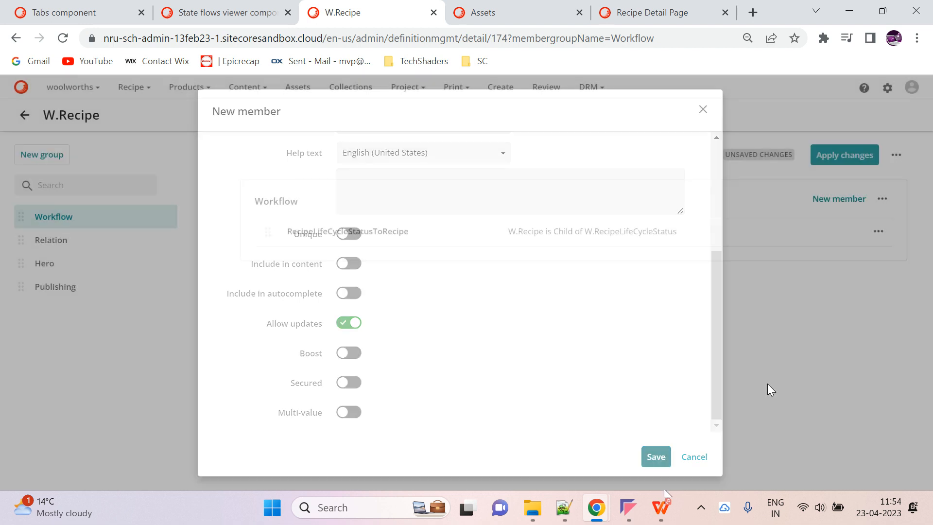
pyautogui.click(880, 157)
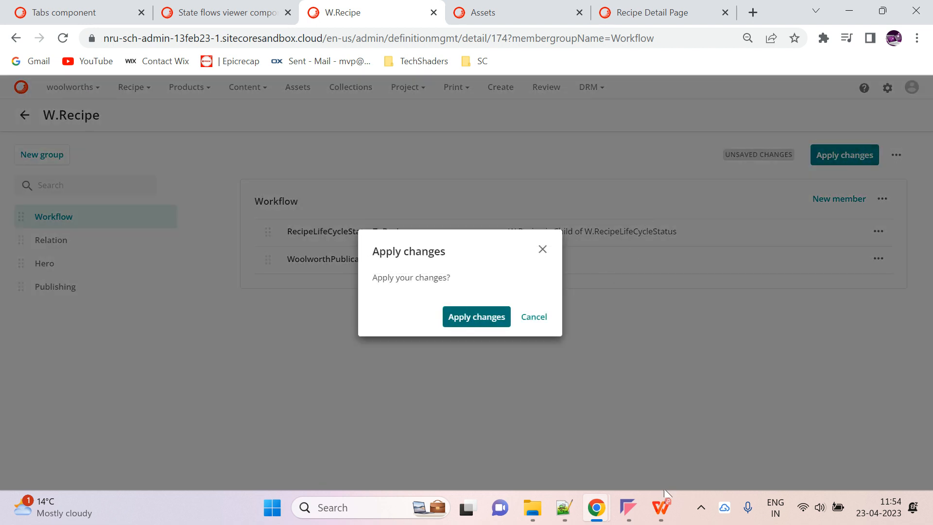
pyautogui.press('Return')
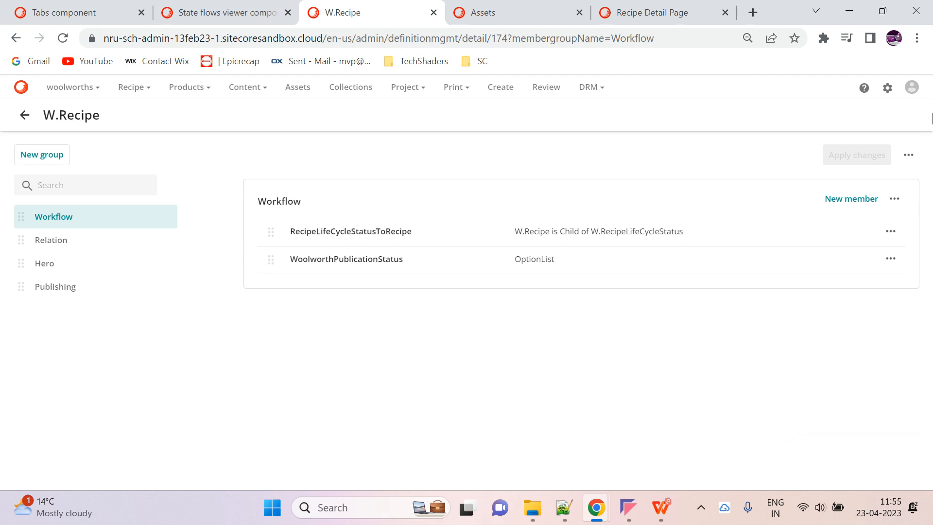
# Step: Start enabling the W.Recipe definition for state flow
pyautogui.click(907, 155)
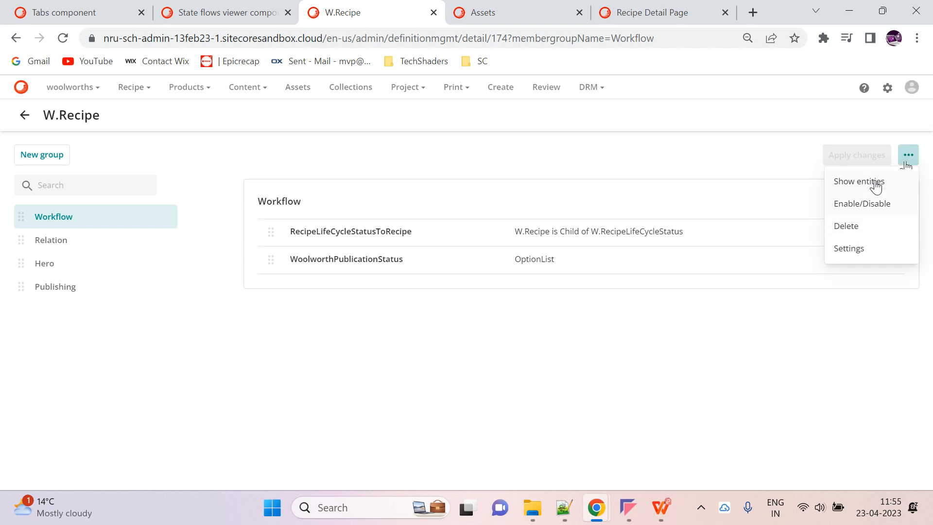
pyautogui.click(865, 207)
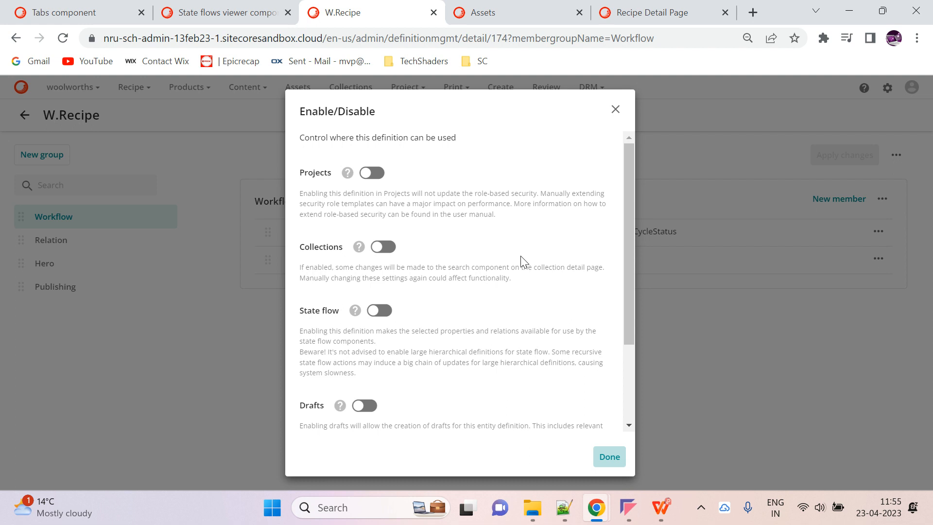
pyautogui.click(379, 310)
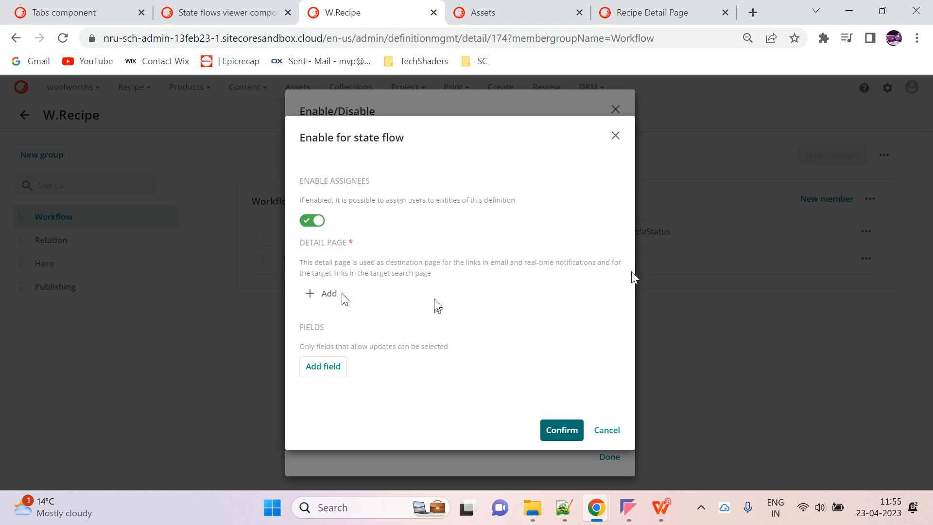
# Step: Find the portal pages matching "woolworth" and set Woolworth Recipe Detailed Page as the state flow detail page
pyautogui.click(323, 293)
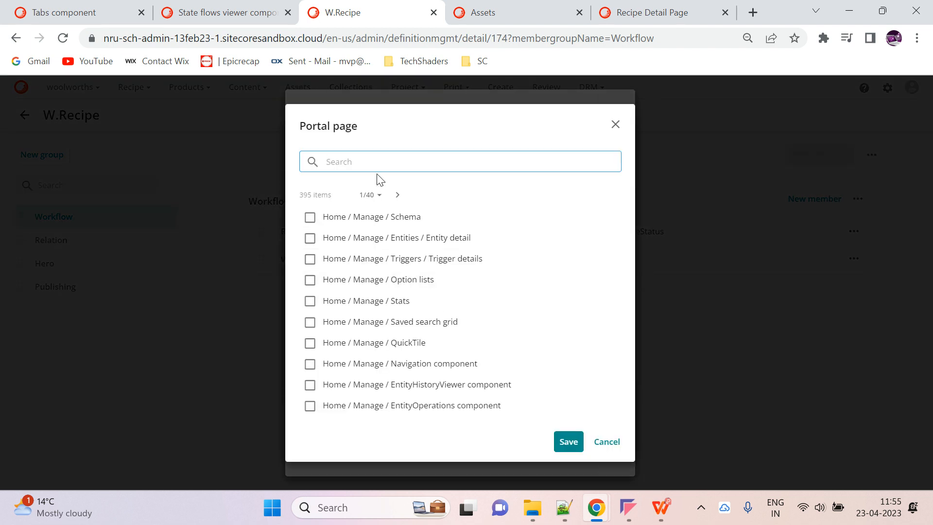
pyautogui.write('woolworth')
pyautogui.press('Return')
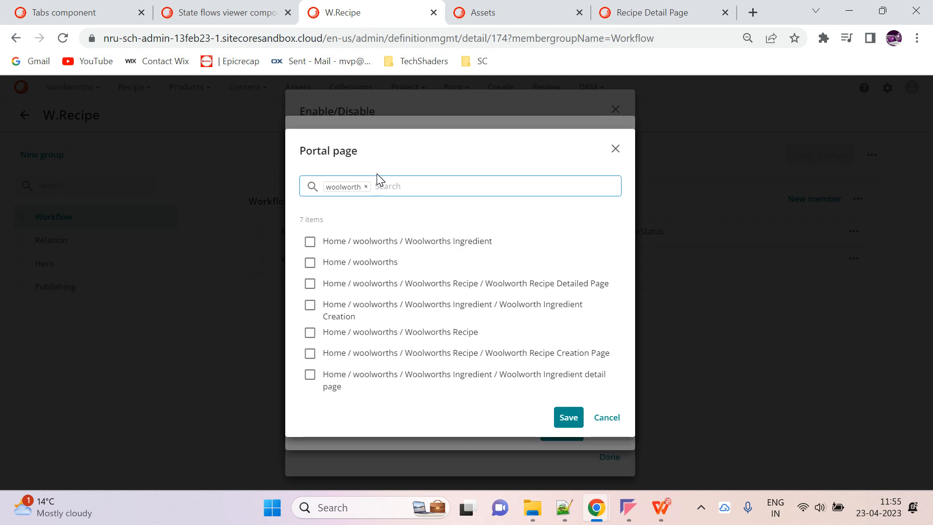
pyautogui.click(533, 285)
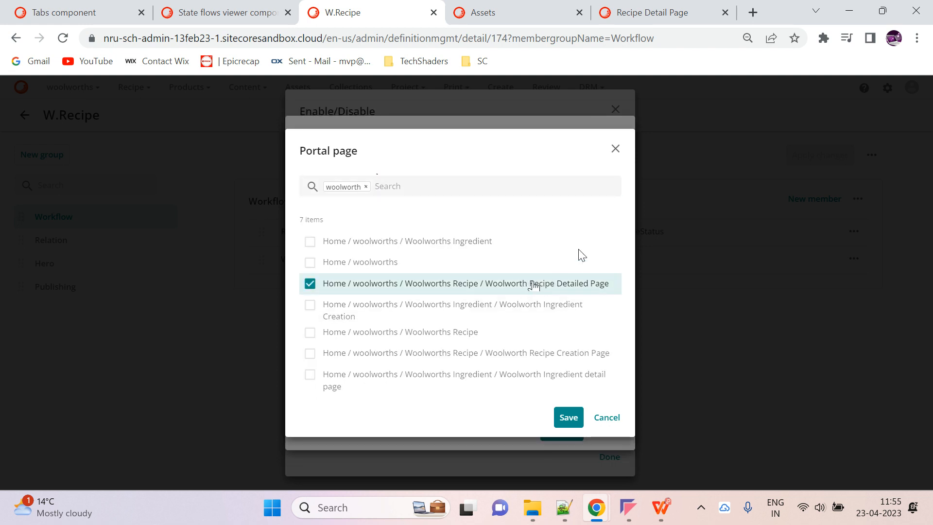
pyautogui.click(567, 419)
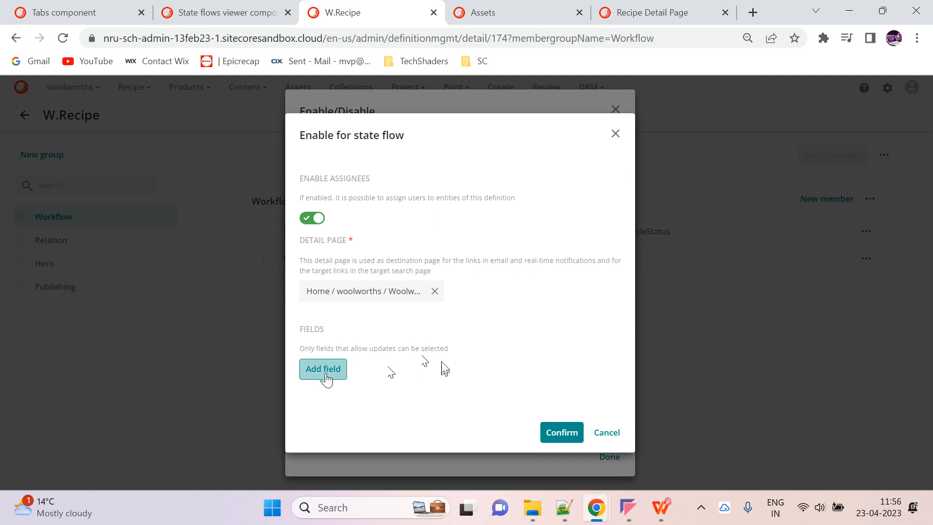
# Step: Add the Publish status and RecipeLifeCycleStatus To Woolworth Recipe fields to the state flow settings
pyautogui.click(324, 375)
pyautogui.scroll(-3, 422, 209)
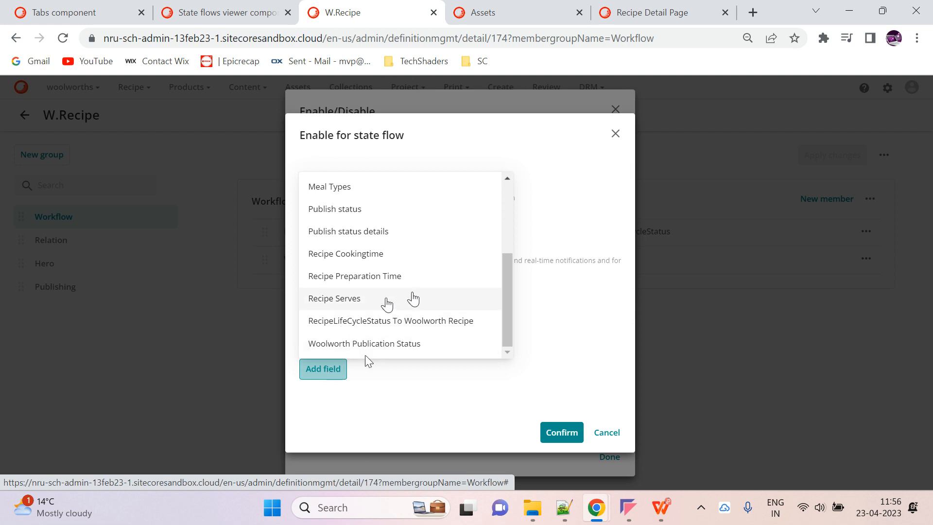
pyautogui.scroll(3, 440, 293)
pyautogui.scroll(-3, 444, 291)
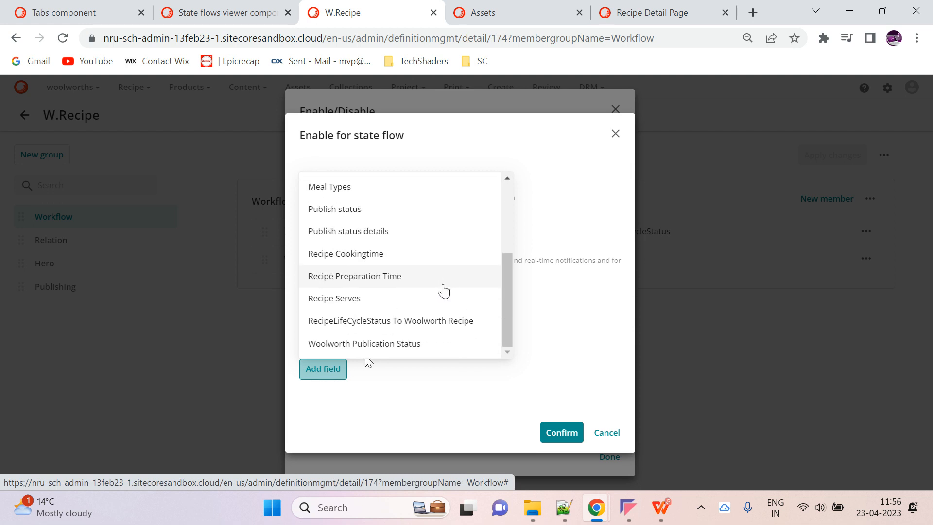
pyautogui.click(392, 209)
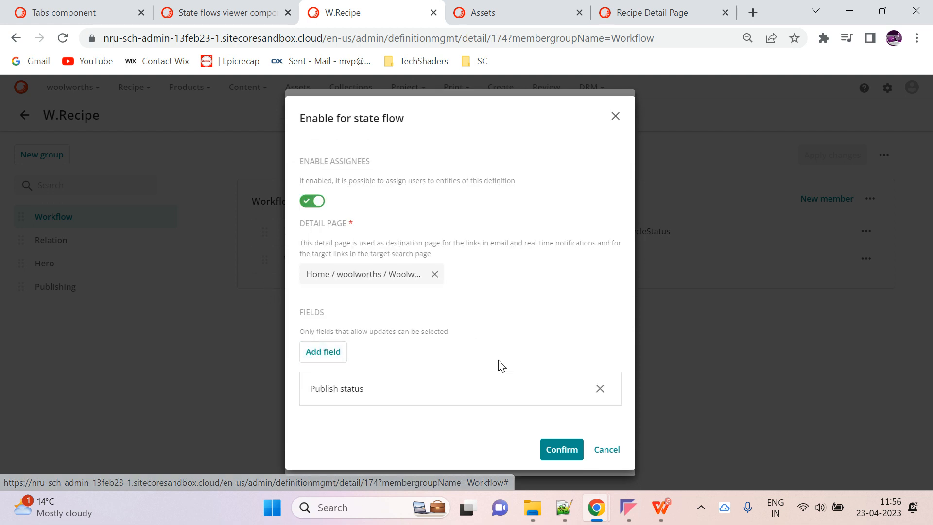
pyautogui.click(338, 356)
pyautogui.scroll(-3, 486, 238)
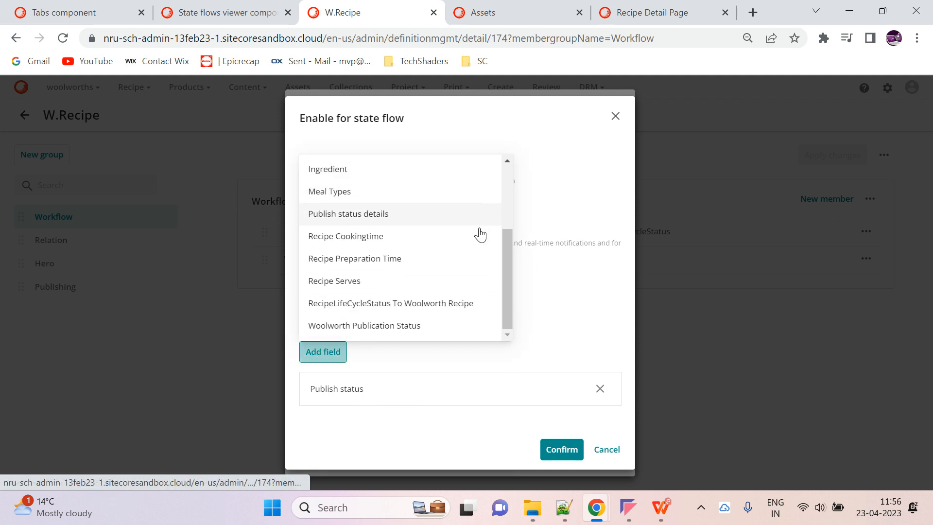
pyautogui.click(431, 311)
pyautogui.scroll(-1, 535, 307)
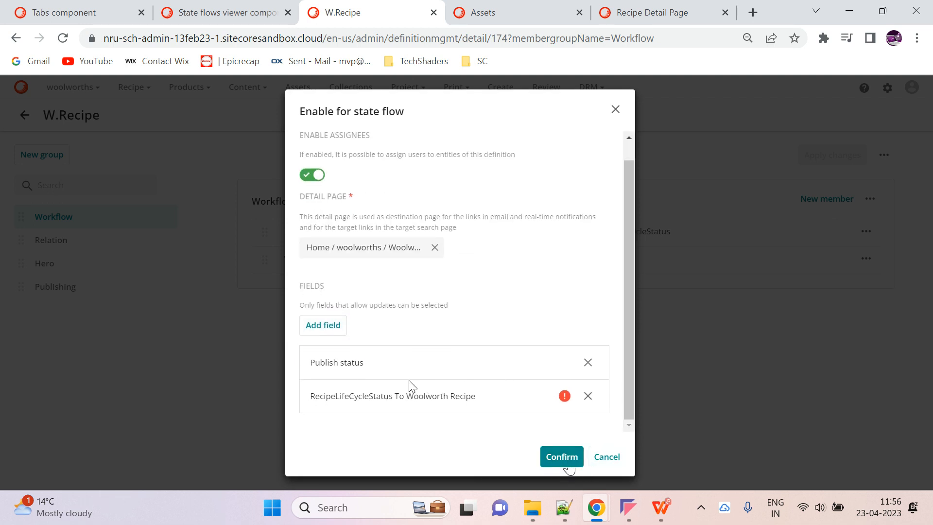
# Step: Remove the Publish status field from the state flow fields and add it again below the life cycle status field
pyautogui.click(587, 362)
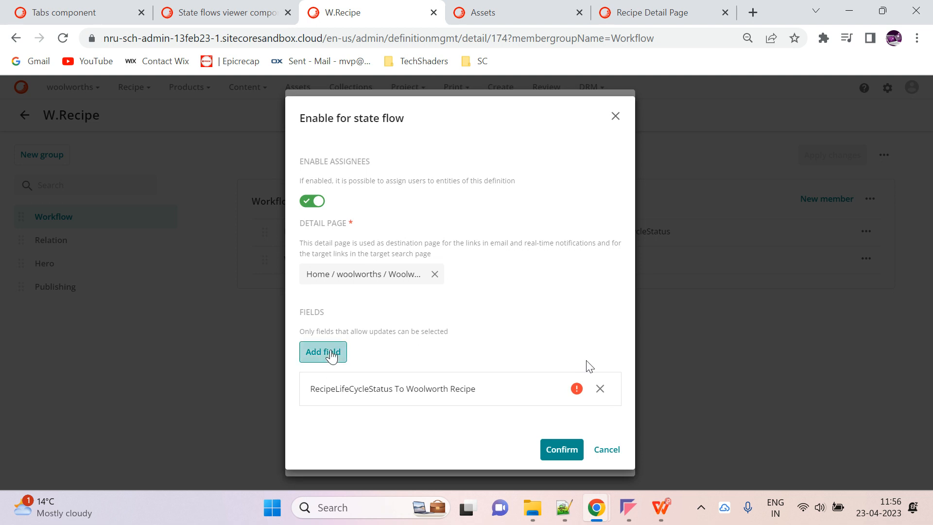
pyautogui.click(331, 356)
pyautogui.scroll(-3, 369, 291)
pyautogui.click(349, 212)
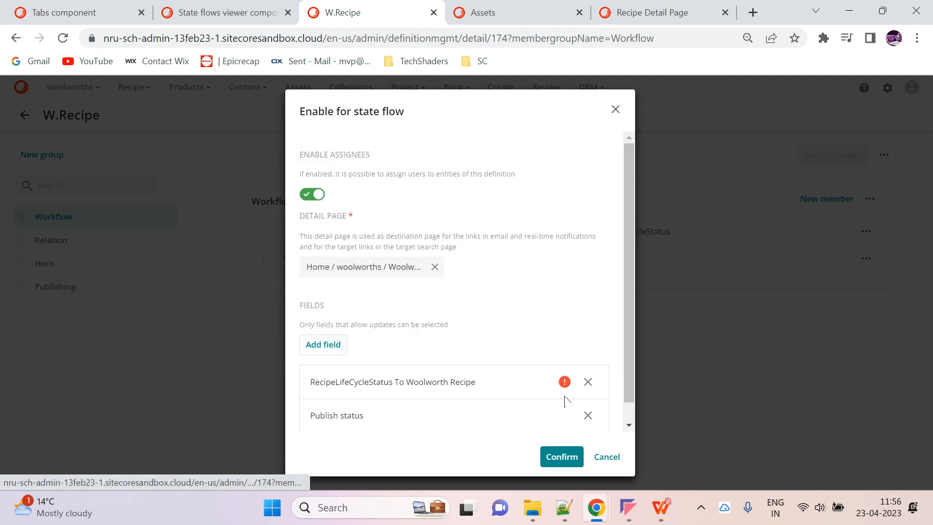
# Step: Try to confirm the state flow settings and close the Enable/Disable dialog
pyautogui.click(560, 457)
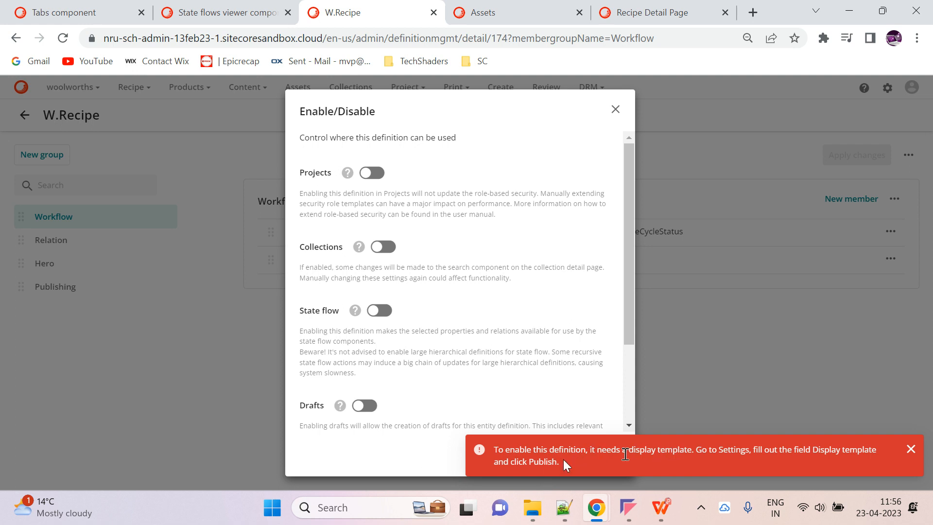
pyautogui.click(706, 455)
pyautogui.click(615, 110)
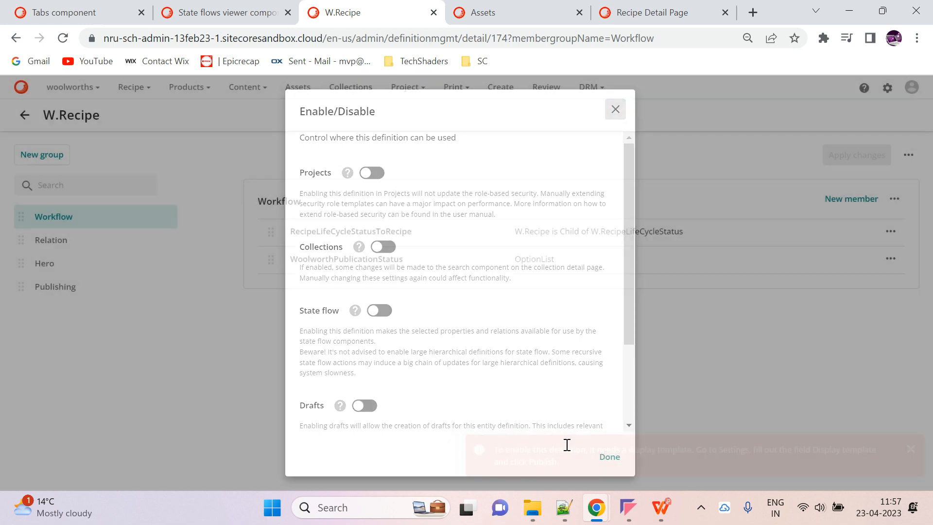
# Step: Try to save {RecipeName} as the display template in the W.Recipe definition's settings
pyautogui.click(907, 155)
pyautogui.click(864, 248)
pyautogui.click(505, 245)
pyautogui.write('{Recipe}')
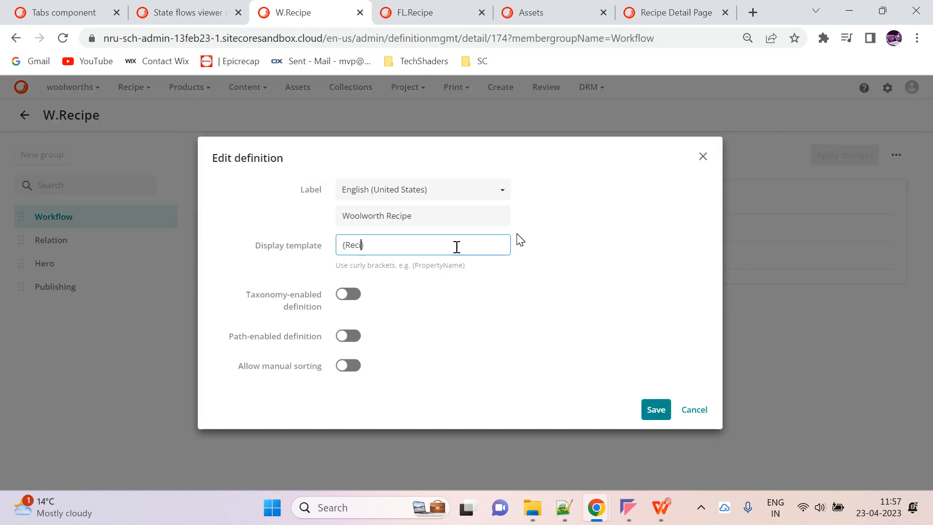
pyautogui.write('Name')
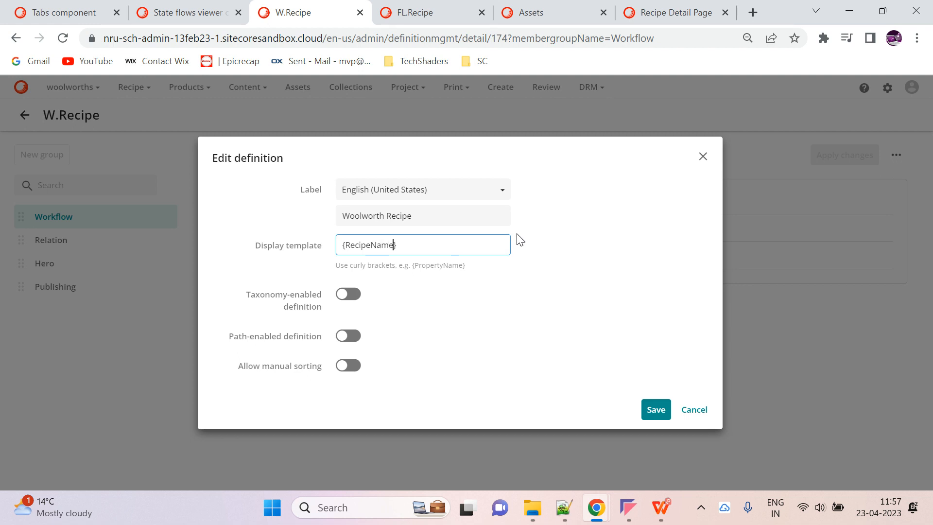
pyautogui.click(655, 410)
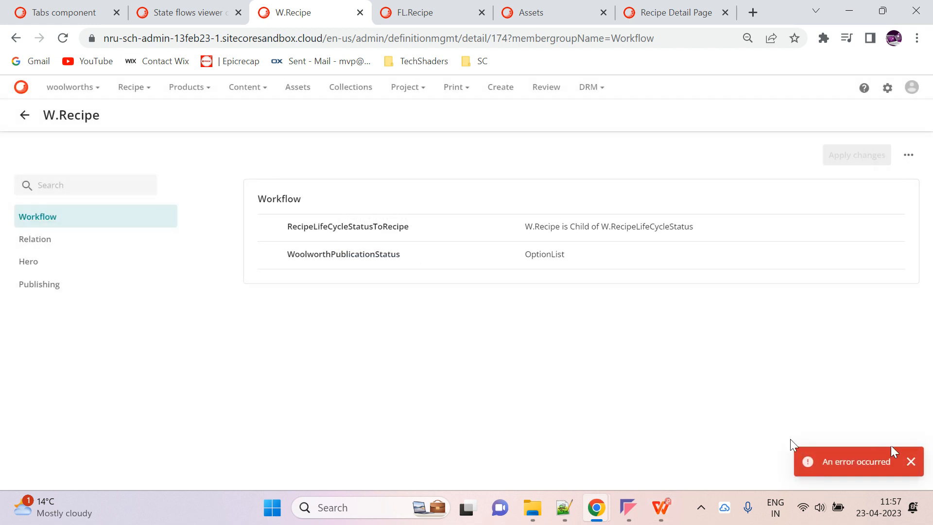
# Step: Reload the page, then set the definition's display template to {RecipeName} and apply the changes
pyautogui.click(62, 38)
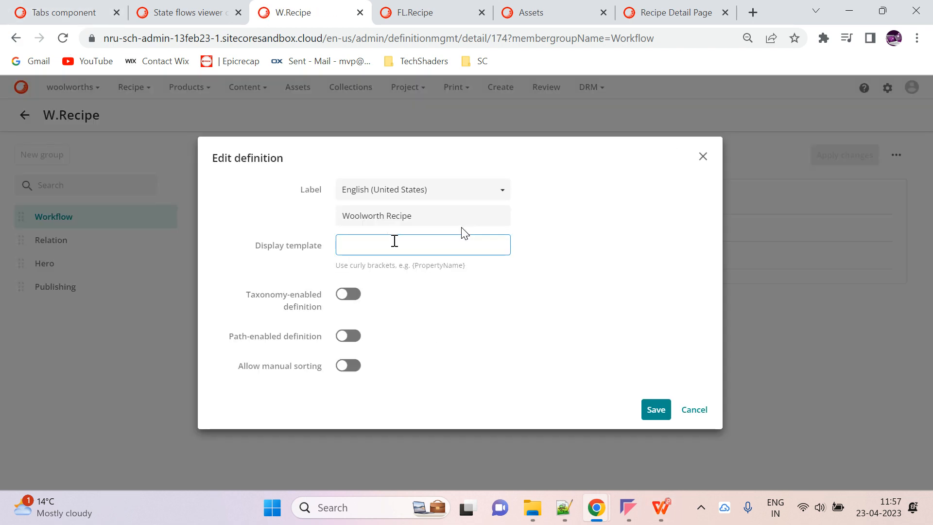
pyautogui.write('{}')
pyautogui.press('Left')
pyautogui.write('Recipe')
pyautogui.write('Name')
pyautogui.press('Return')
pyautogui.click(865, 158)
pyautogui.click(473, 317)
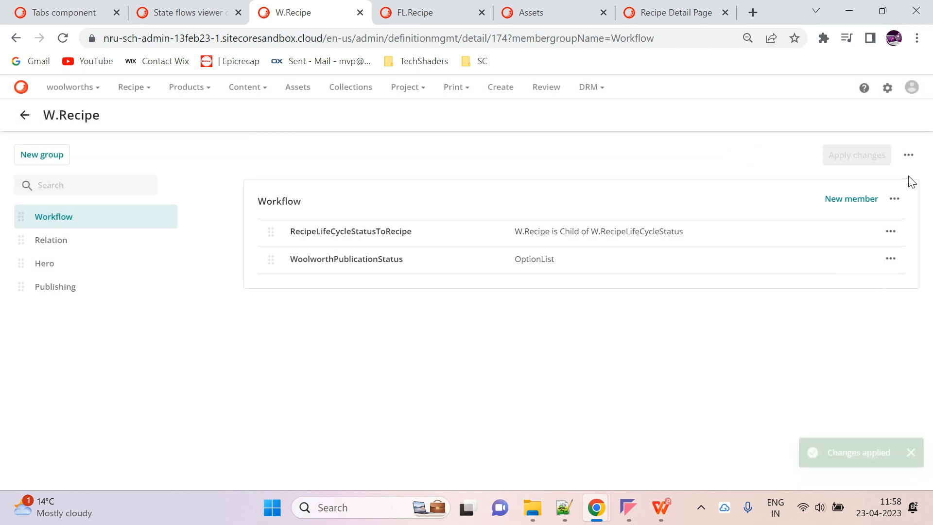
# Step: Switch on state flow for the W.Recipe definition and choose Woolworth Recipe Detailed Page as its detail page
pyautogui.click(908, 155)
pyautogui.click(863, 202)
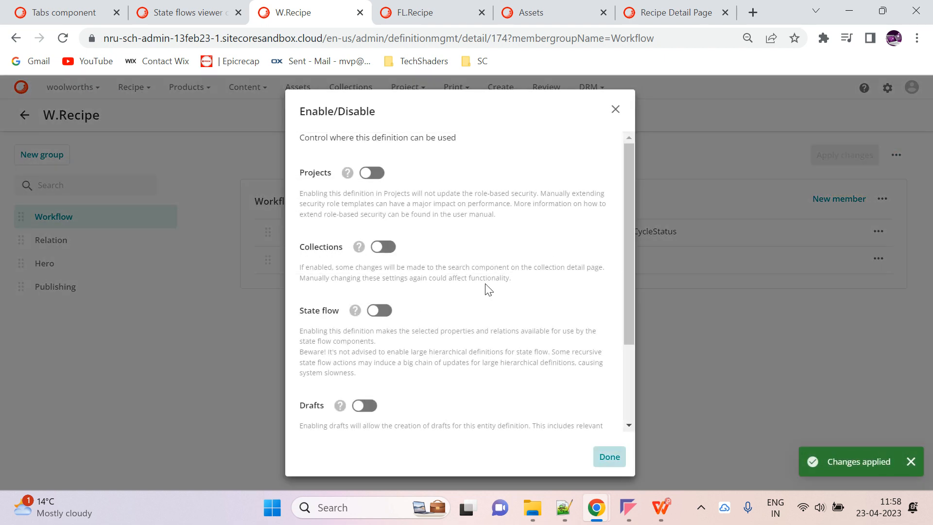
pyautogui.click(378, 314)
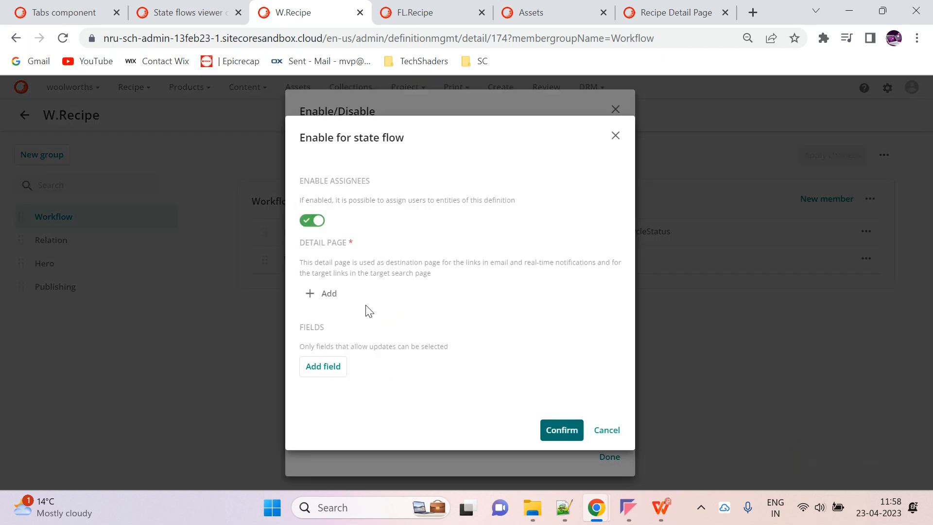
pyautogui.click(340, 294)
pyautogui.write('wo')
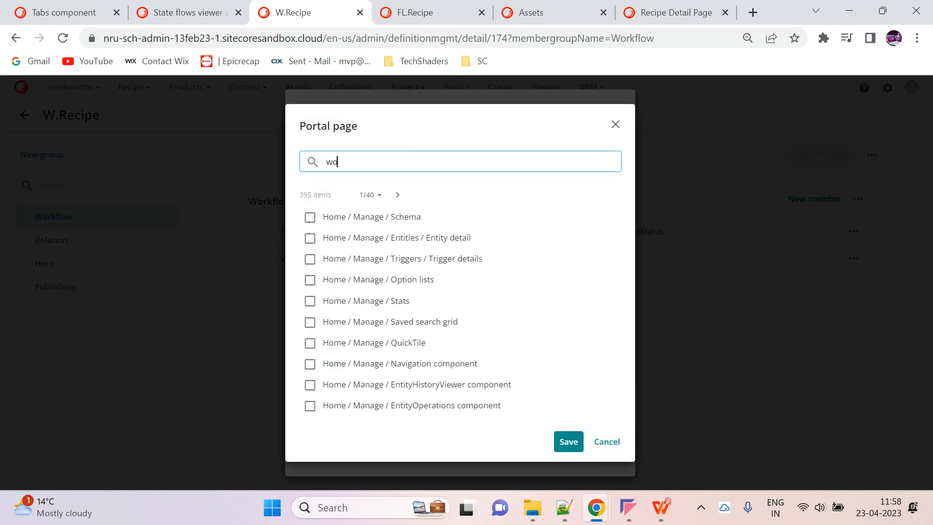
pyautogui.write('olworth reciepe')
pyautogui.press('Return')
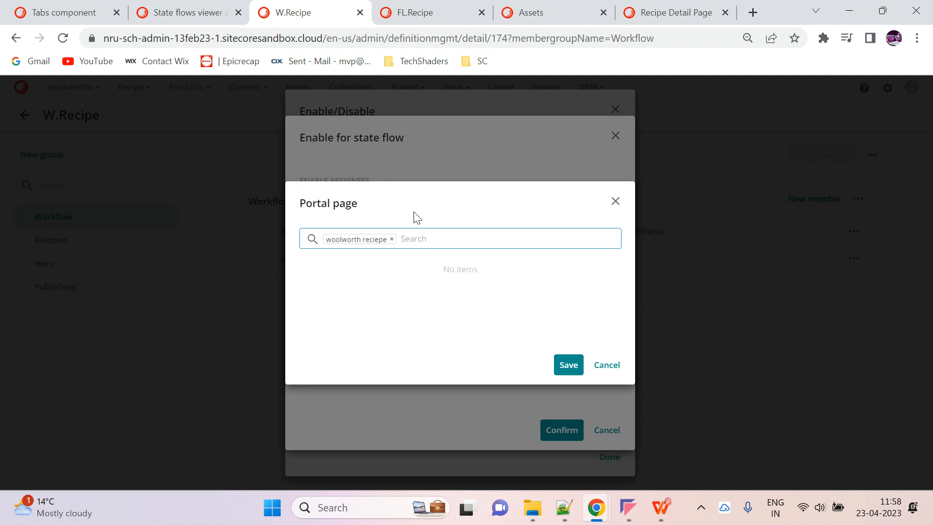
pyautogui.click(392, 239)
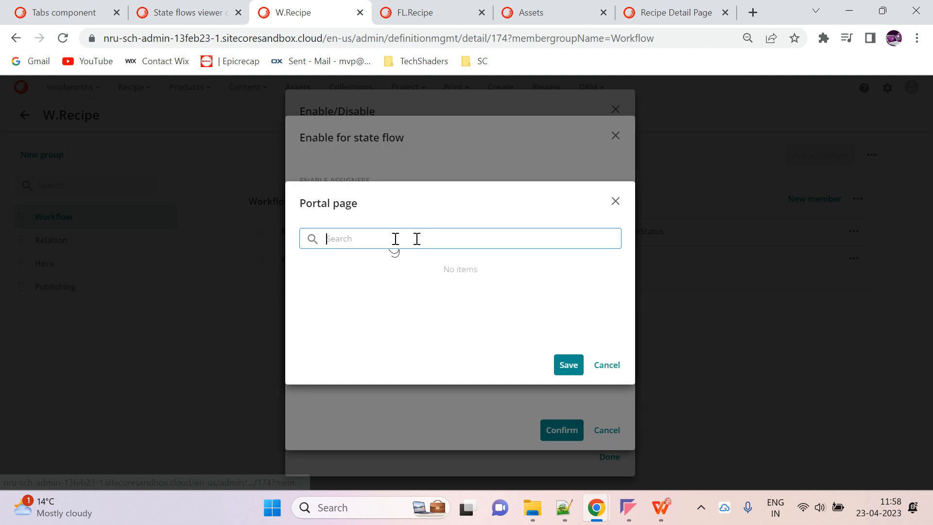
pyautogui.write('woolworth')
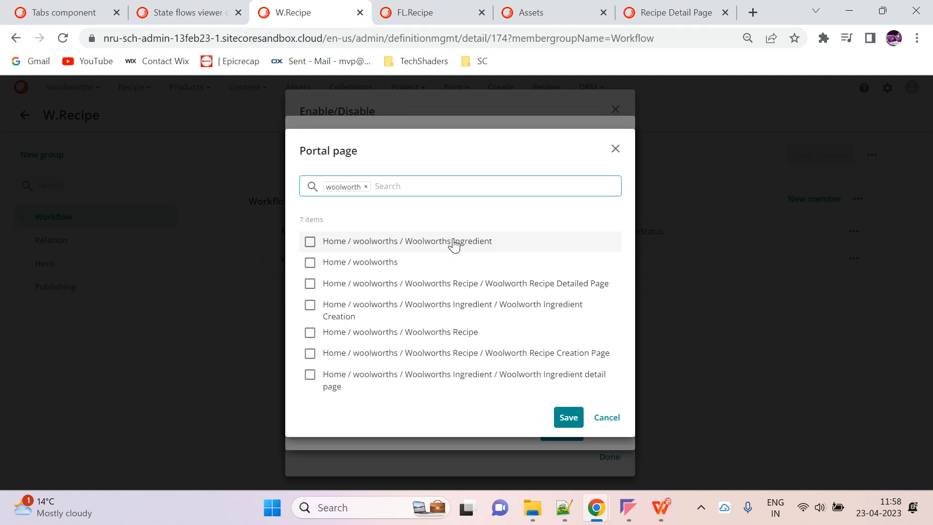
pyautogui.click(510, 282)
pyautogui.click(569, 417)
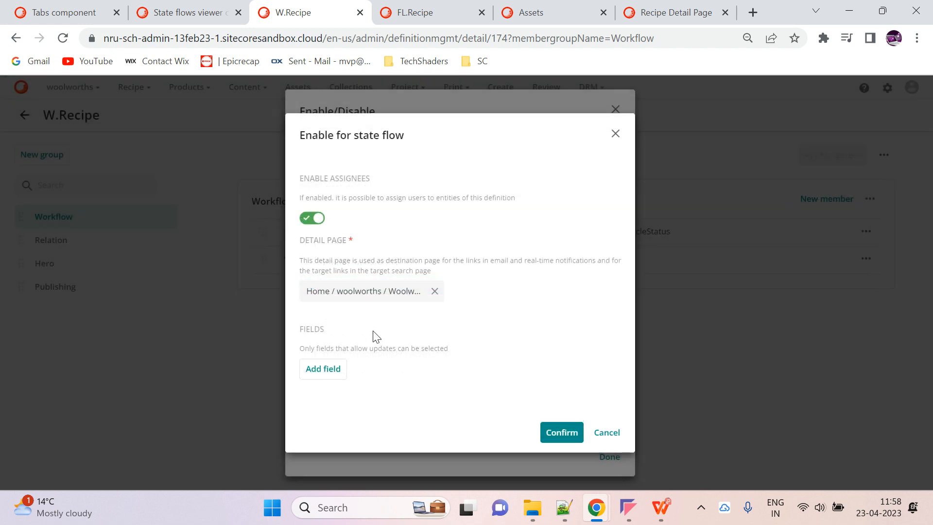
# Step: Try to confirm state flow with the Publish status and RecipeLifeCycleStatus To Woolworth Recipe fields, and close the Enable/Disable dialog
pyautogui.click(323, 369)
pyautogui.scroll(-3, 383, 263)
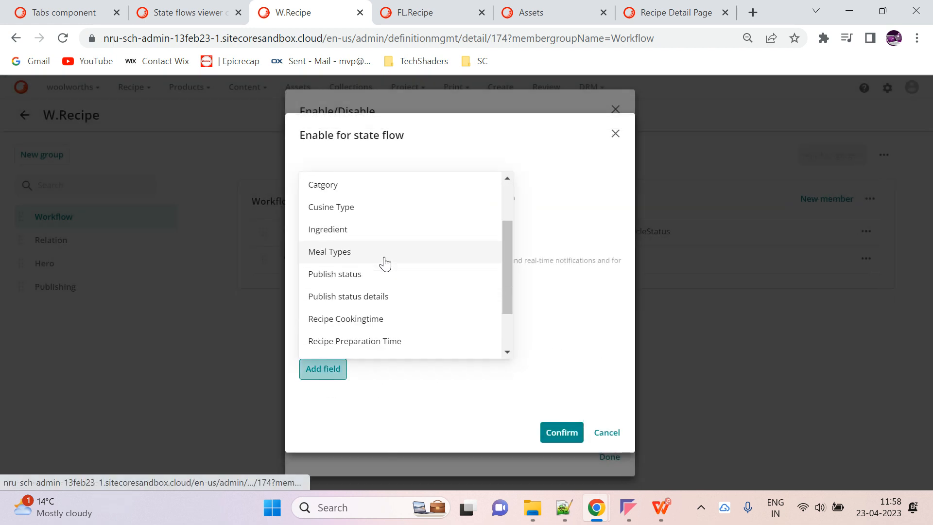
pyautogui.click(349, 274)
pyautogui.click(341, 350)
pyautogui.scroll(-3, 402, 229)
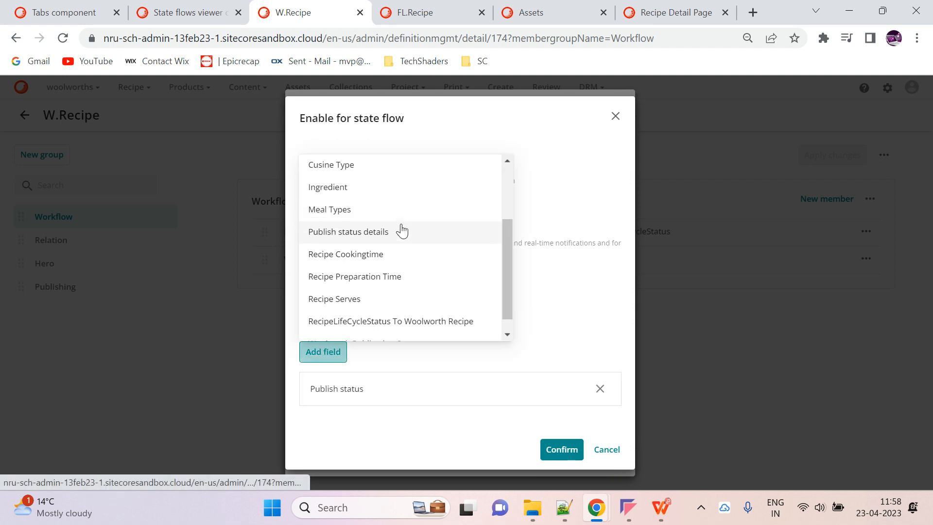
pyautogui.click(387, 304)
pyautogui.click(556, 457)
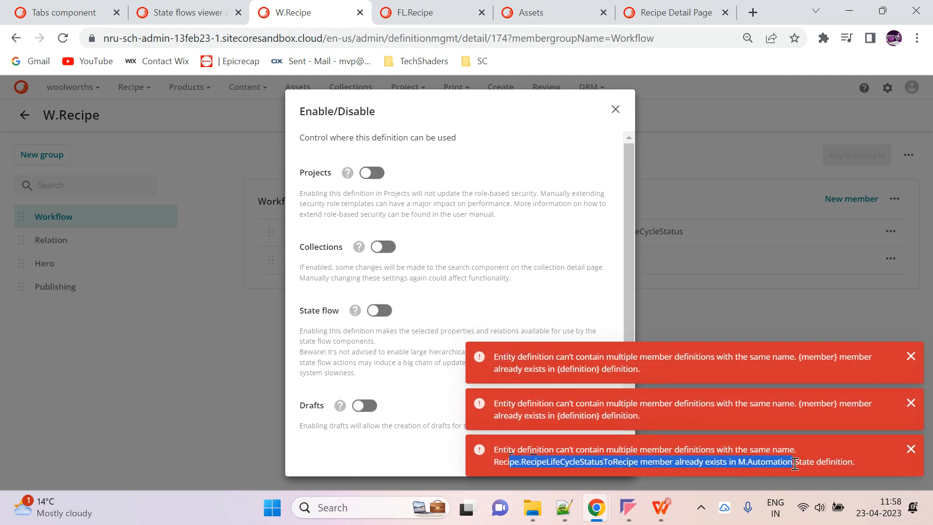
pyautogui.moveTo(850, 468); pyautogui.dragTo(850, 467)
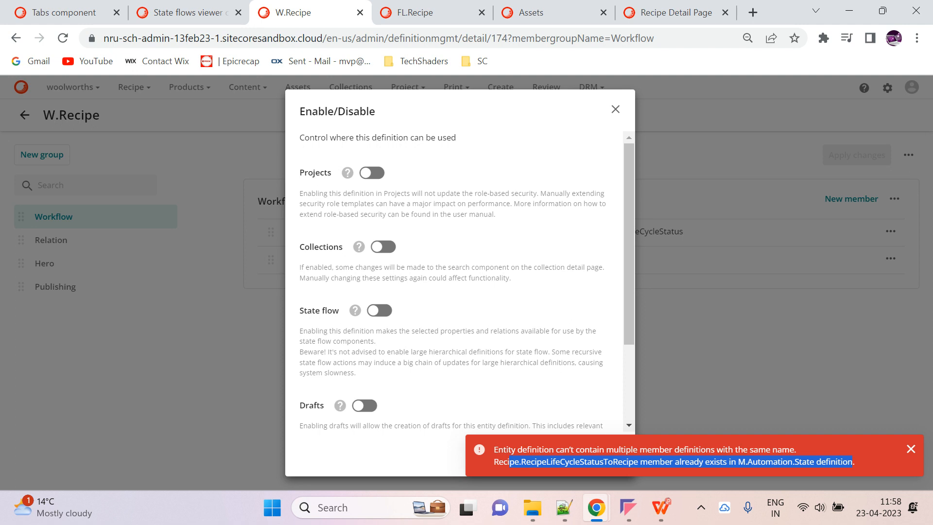
pyautogui.click(615, 109)
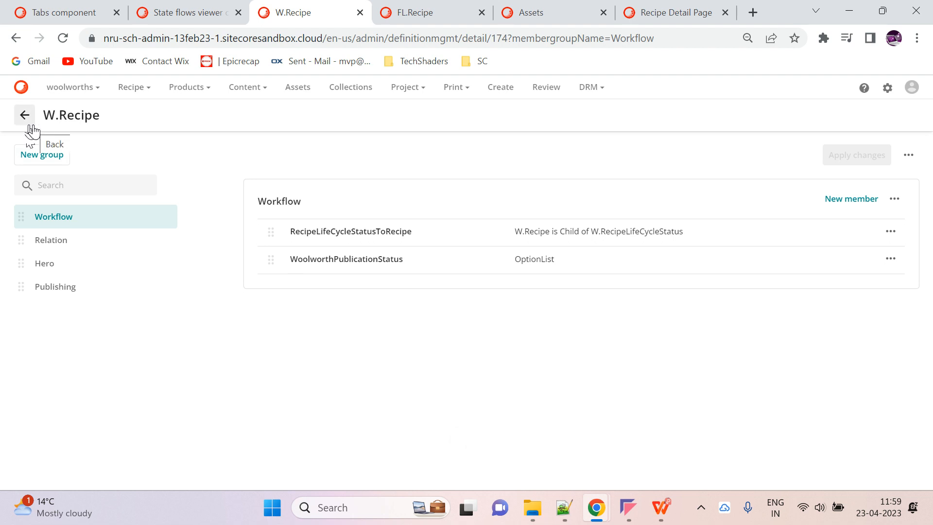
# Step: Open the Taxonomy management page in a duplicate of the W.Recipe tab and filter its list by "w."
pyautogui.rightClick(303, 12)
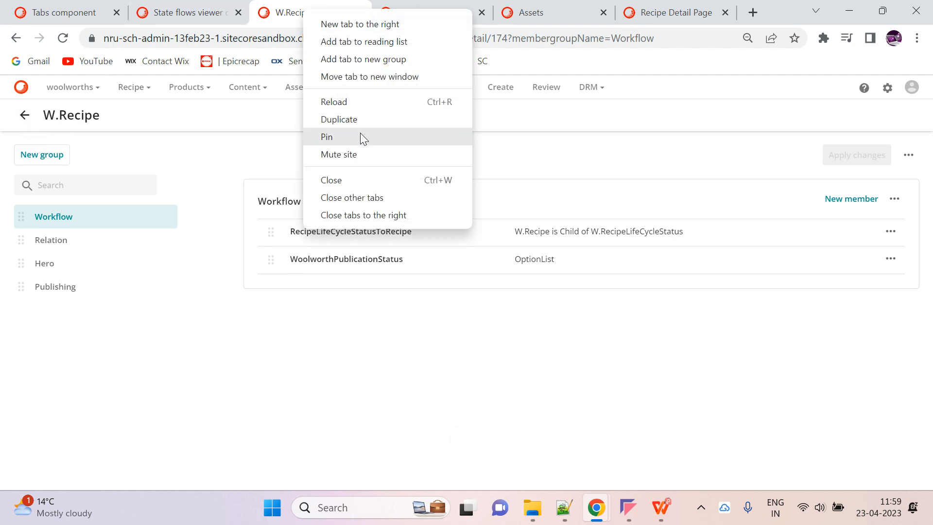
pyautogui.click(365, 119)
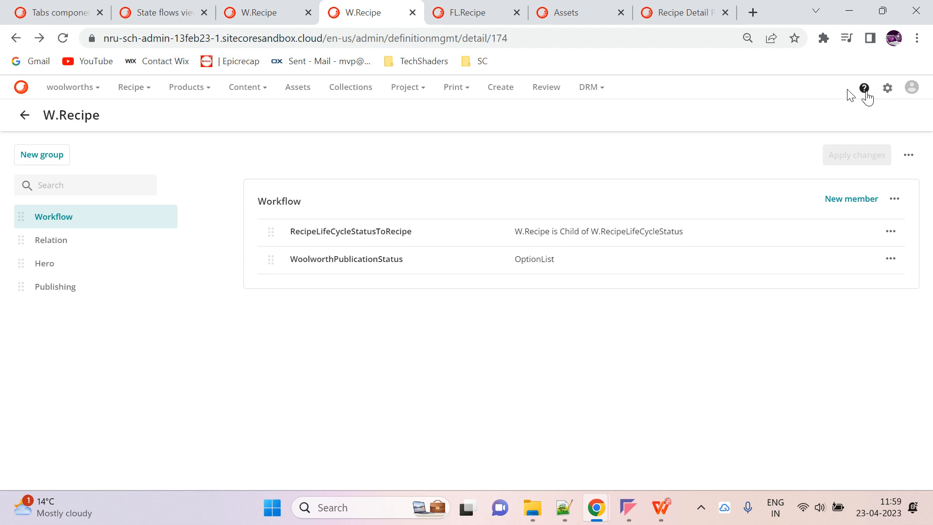
pyautogui.click(887, 88)
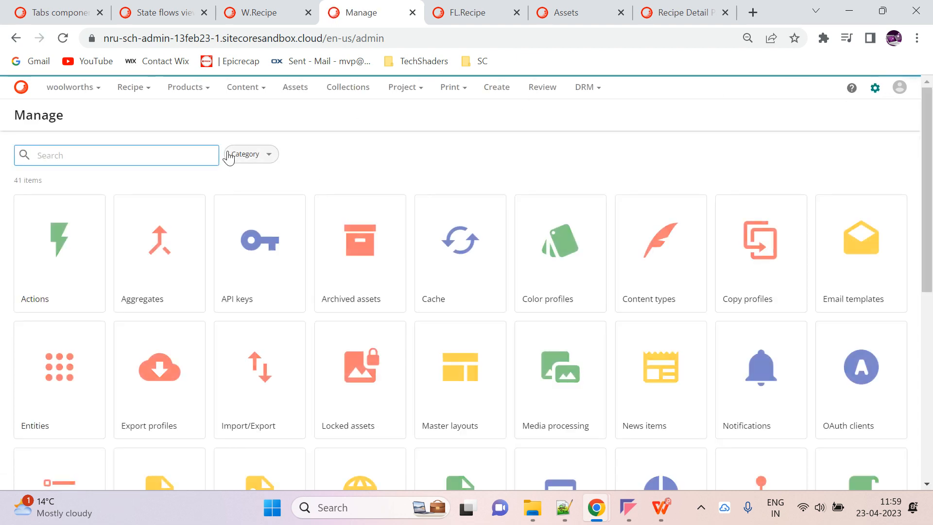
pyautogui.write('tax')
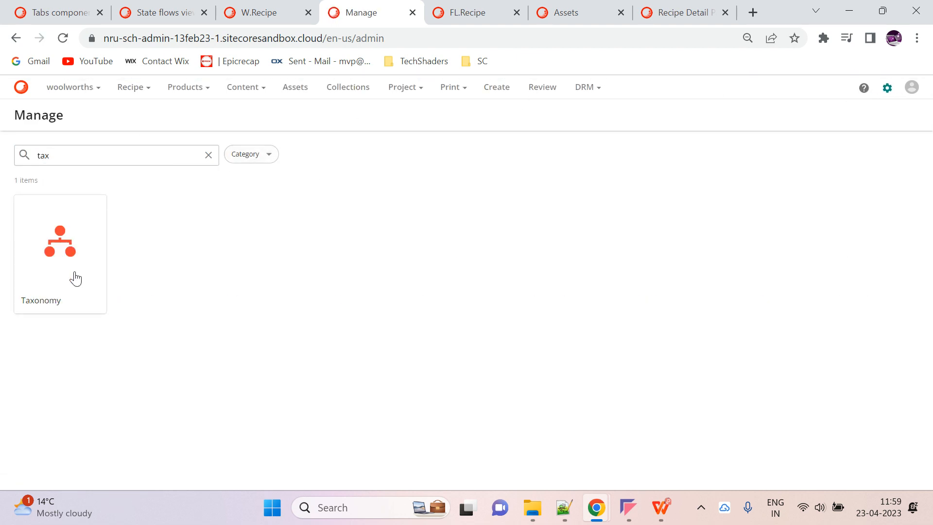
pyautogui.click(74, 278)
pyautogui.click(58, 145)
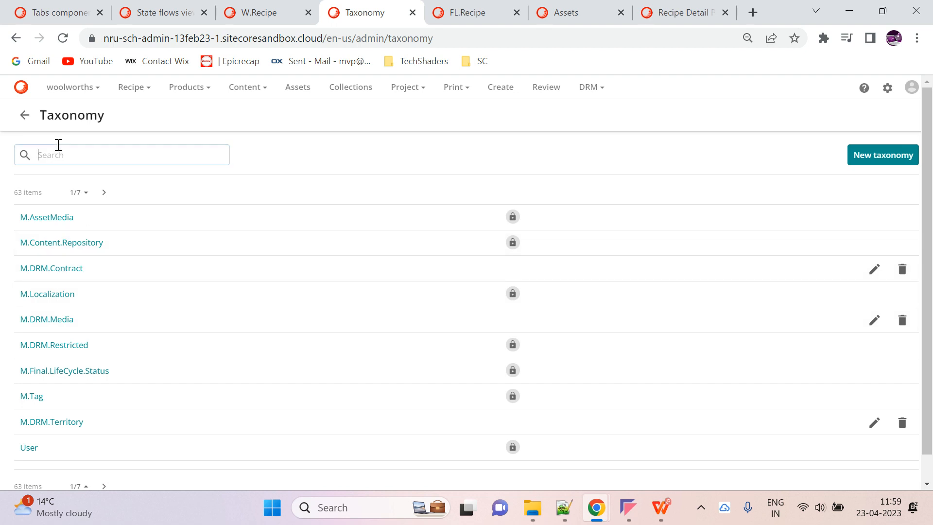
pyautogui.write('w.')
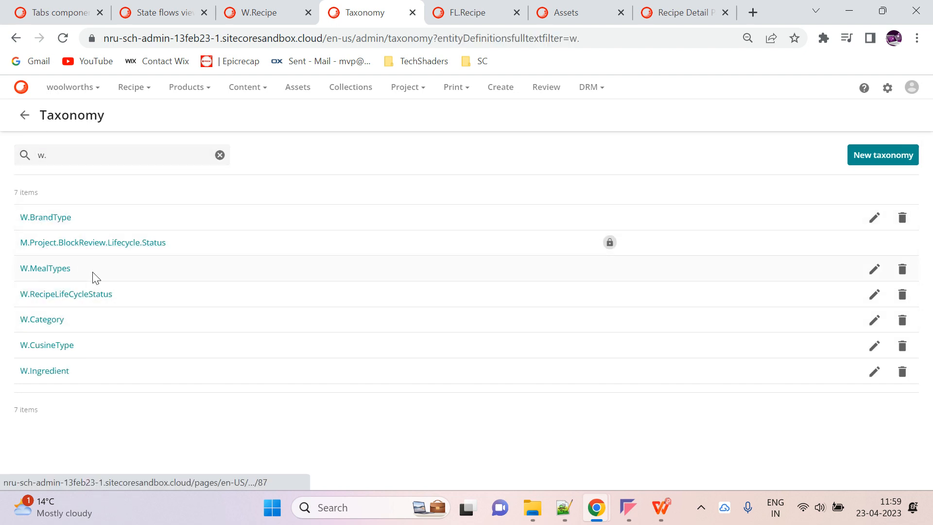
# Step: Review the values of the W.RecipeLifeCycleStatus taxonomy and open its definition
pyautogui.click(88, 295)
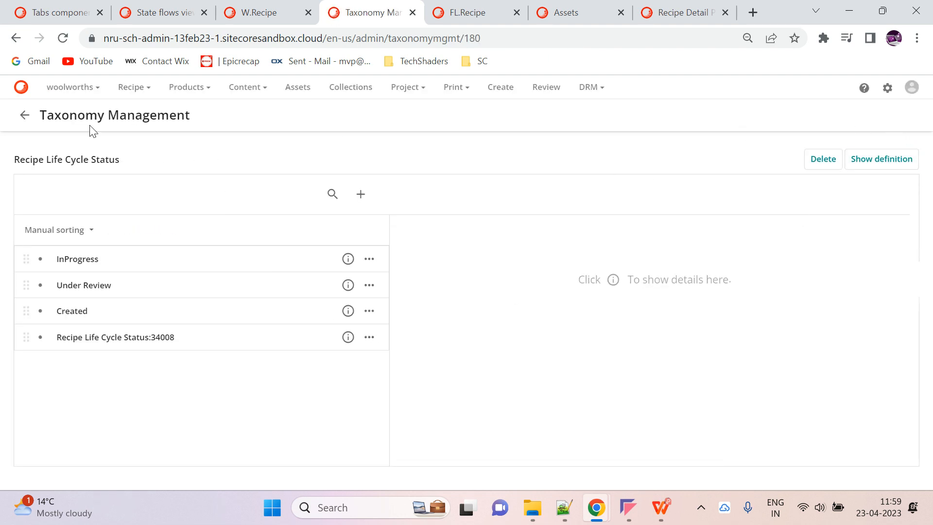
pyautogui.click(24, 114)
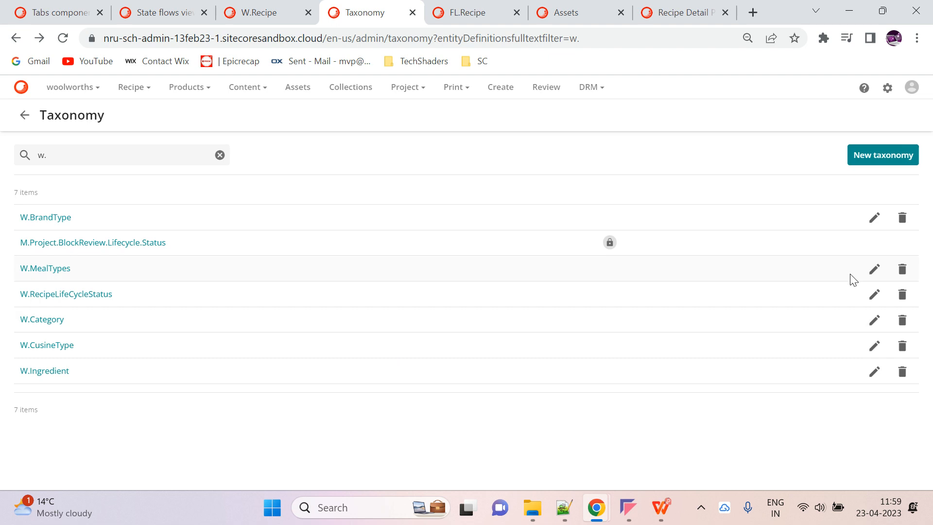
pyautogui.click(874, 294)
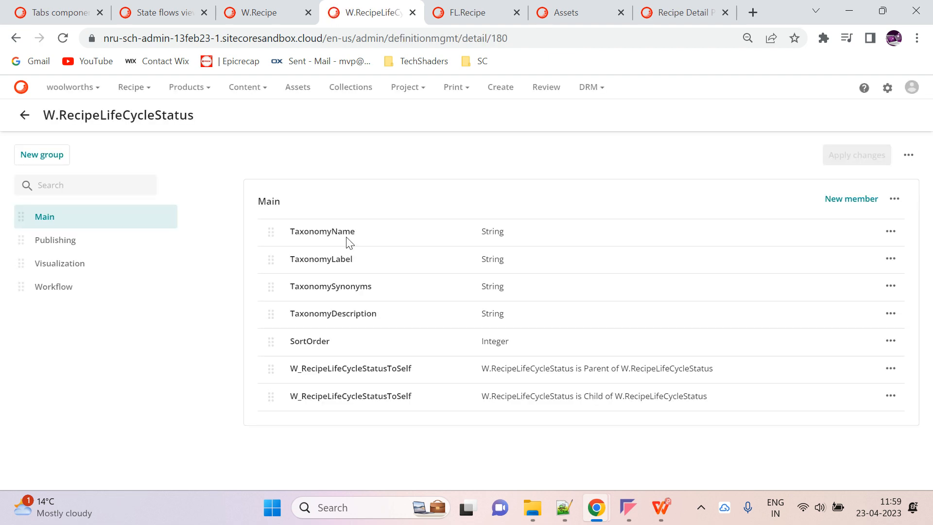
pyautogui.click(24, 115)
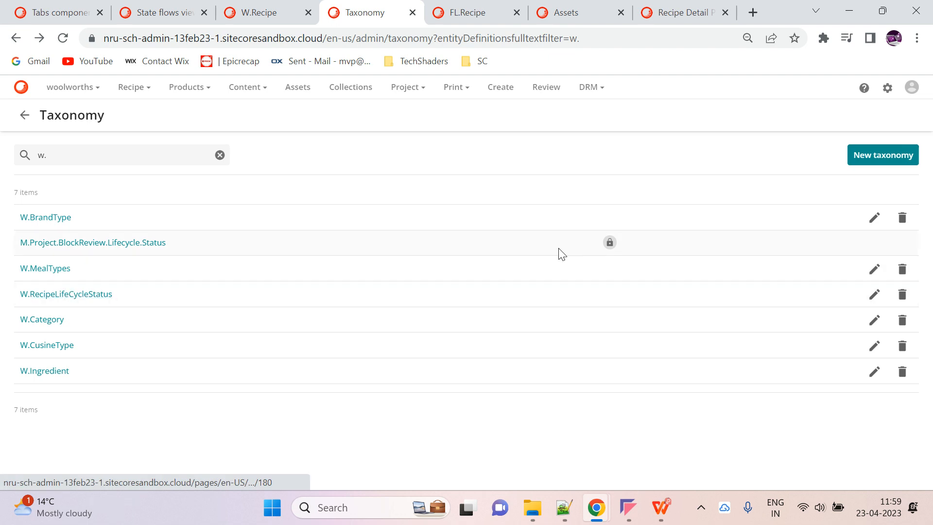
pyautogui.click(874, 296)
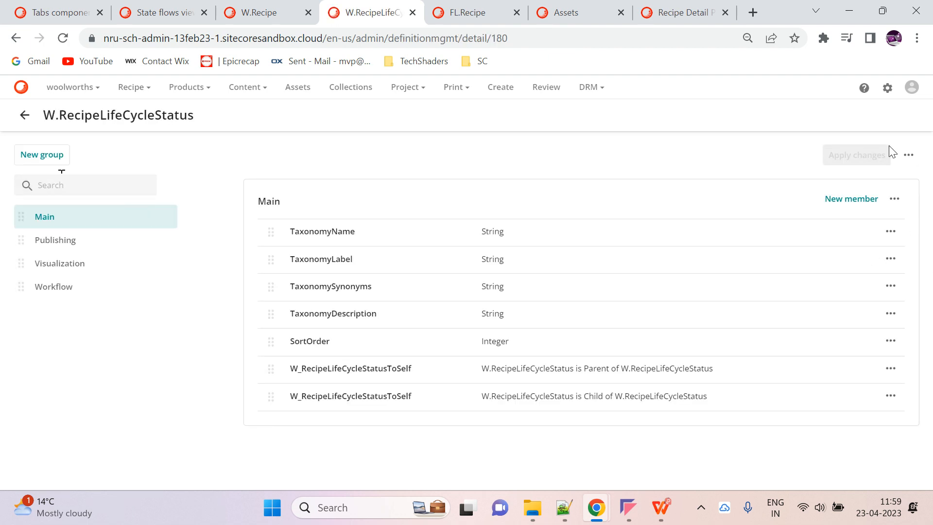
pyautogui.click(908, 154)
pyautogui.click(863, 251)
pyautogui.click(458, 220)
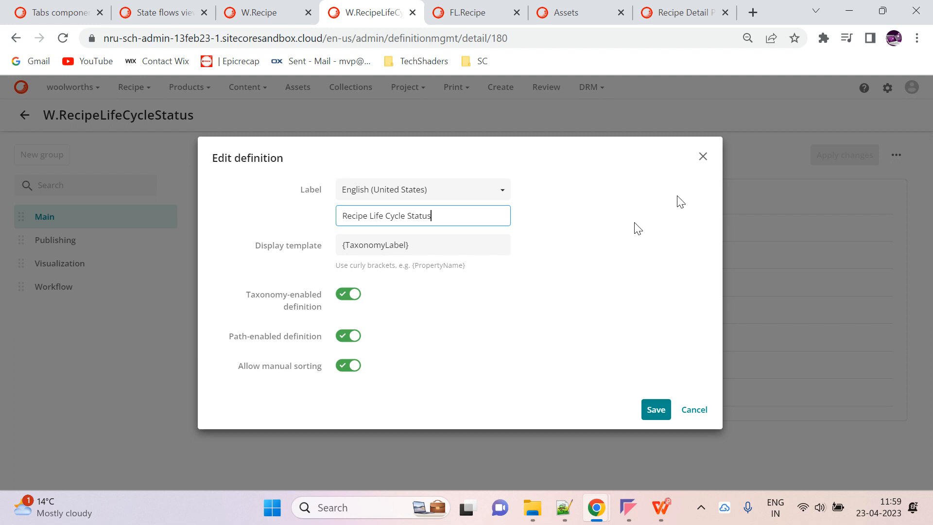
pyautogui.click(703, 156)
pyautogui.click(908, 155)
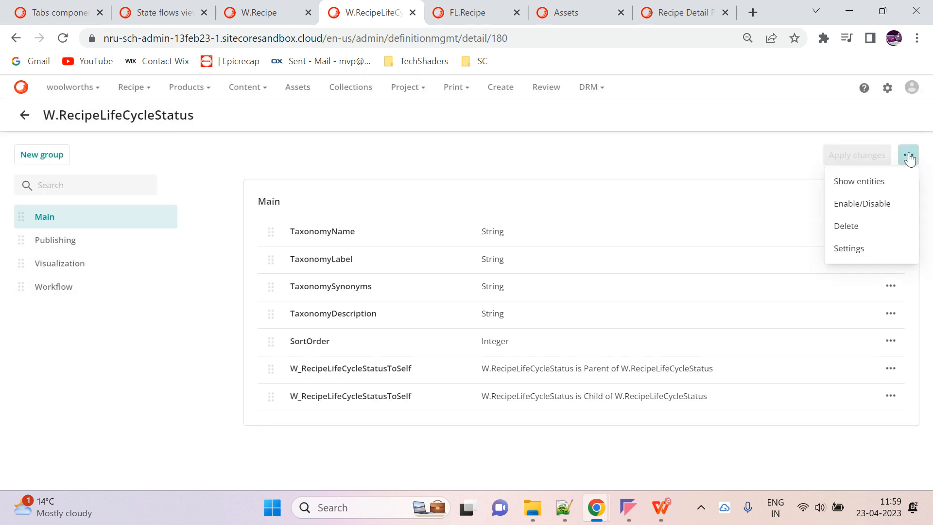
pyautogui.click(858, 226)
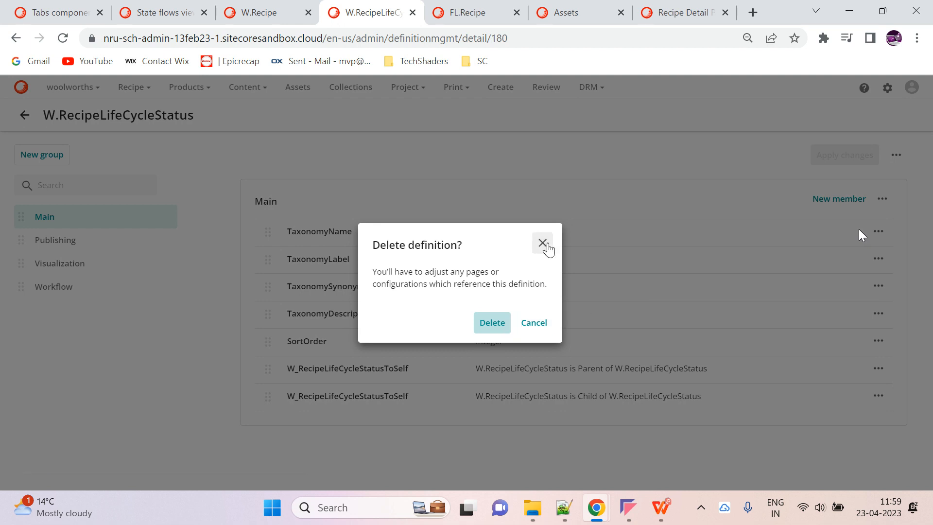
pyautogui.click(543, 243)
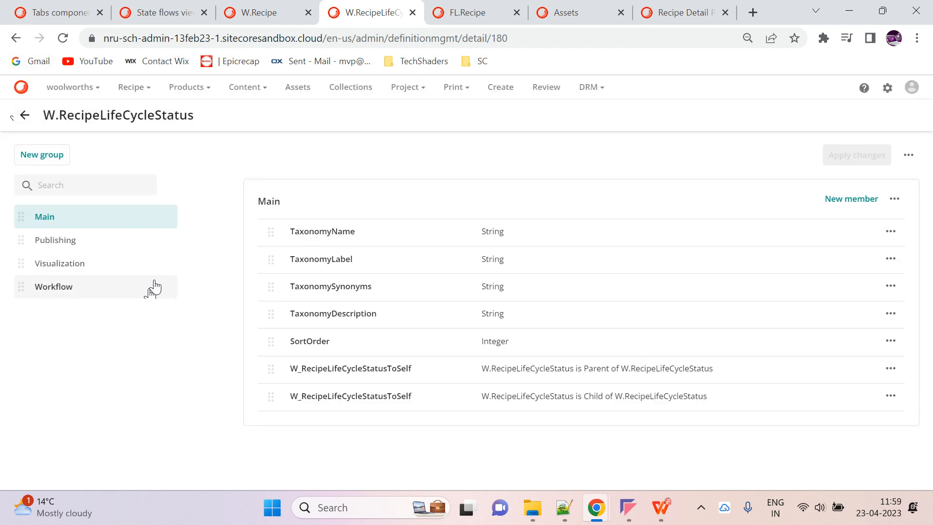
# Step: Look through the Publishing, Workflow, Visualization and Main groups of W.RecipeLifeCycleStatus, and return to the taxonomy list
pyautogui.click(53, 248)
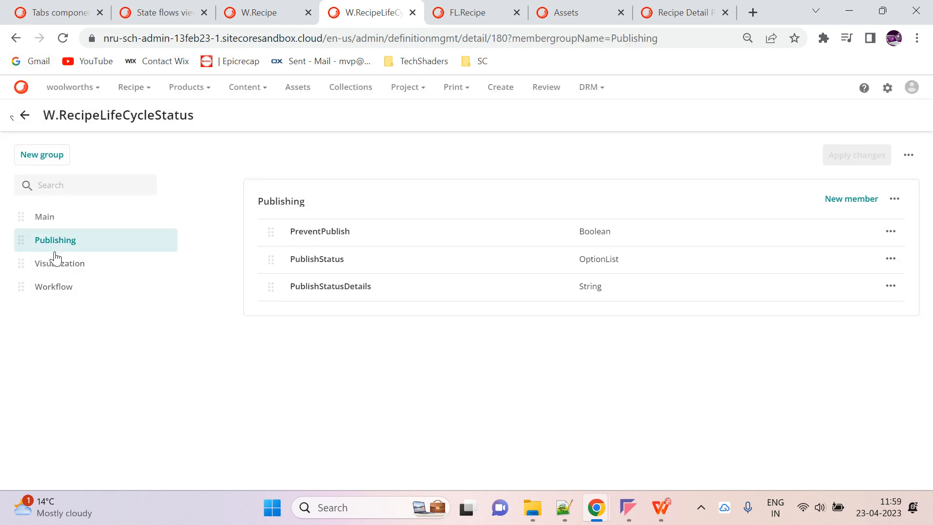
pyautogui.click(58, 284)
pyautogui.click(73, 268)
pyautogui.click(73, 241)
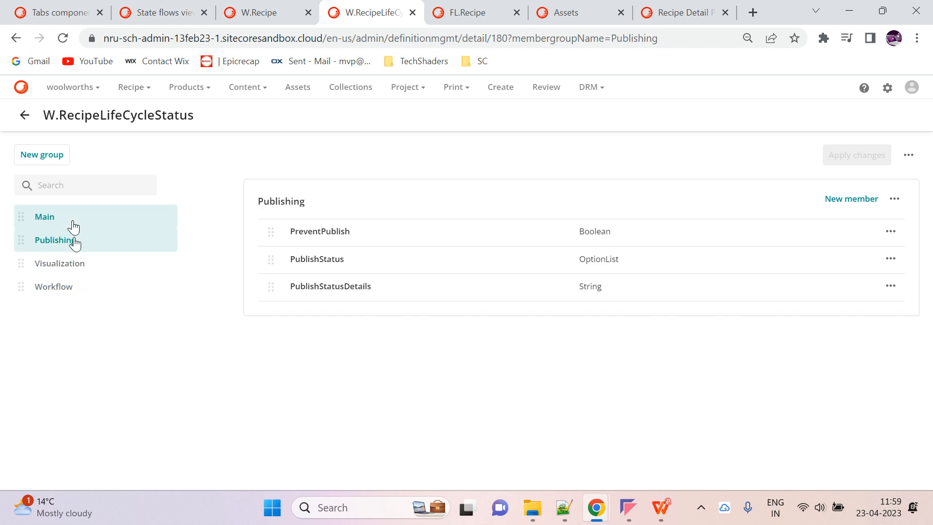
pyautogui.click(73, 221)
pyautogui.click(24, 117)
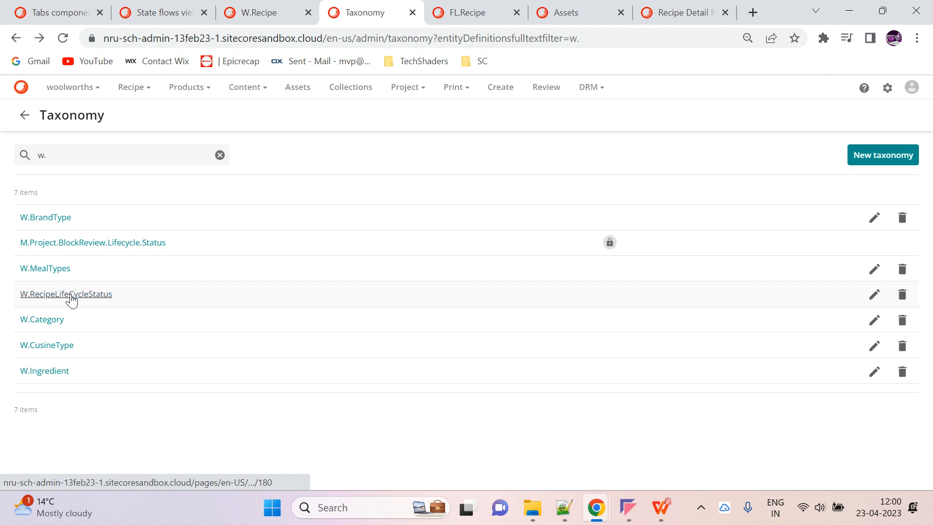
# Step: Check the values of W.RecipeLifeCycleStatus and the sub-values of its Recipe Life Cycle Status:34008 entry, and return to the taxonomy list
pyautogui.click(71, 299)
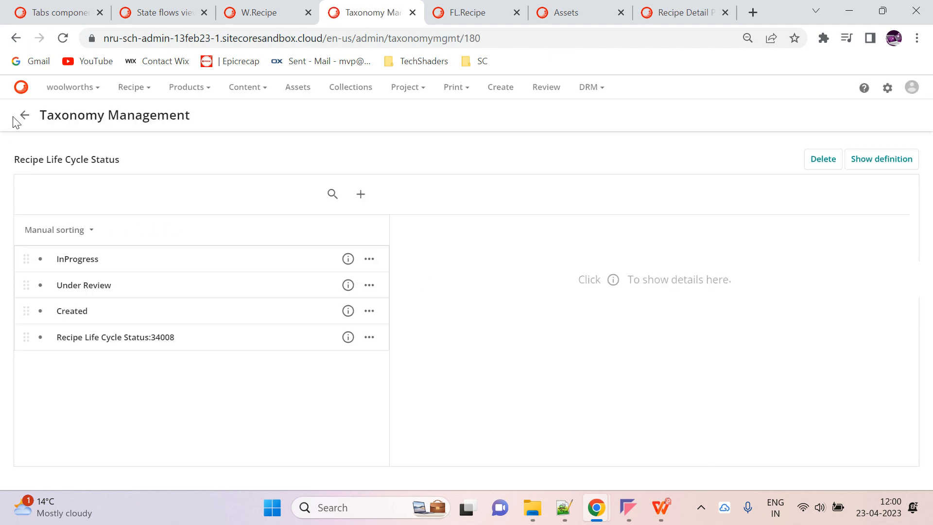
pyautogui.click(25, 116)
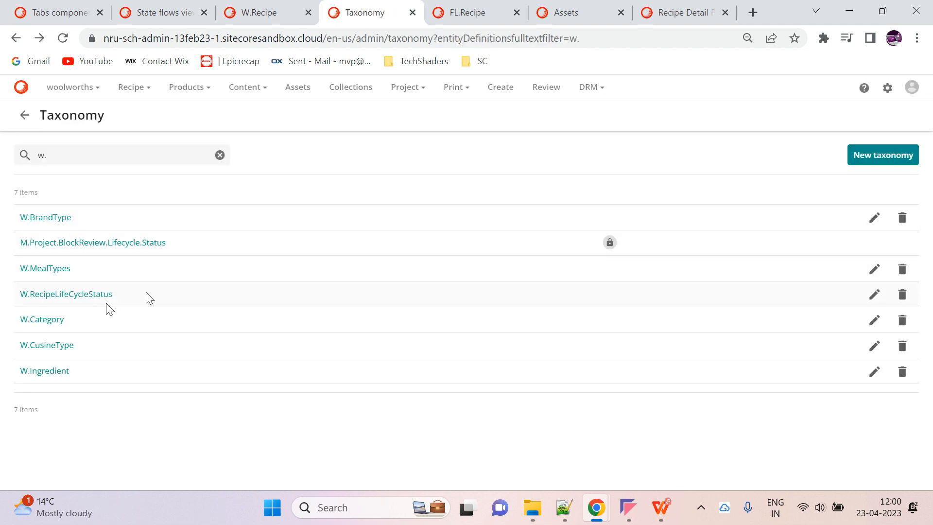
pyautogui.click(81, 296)
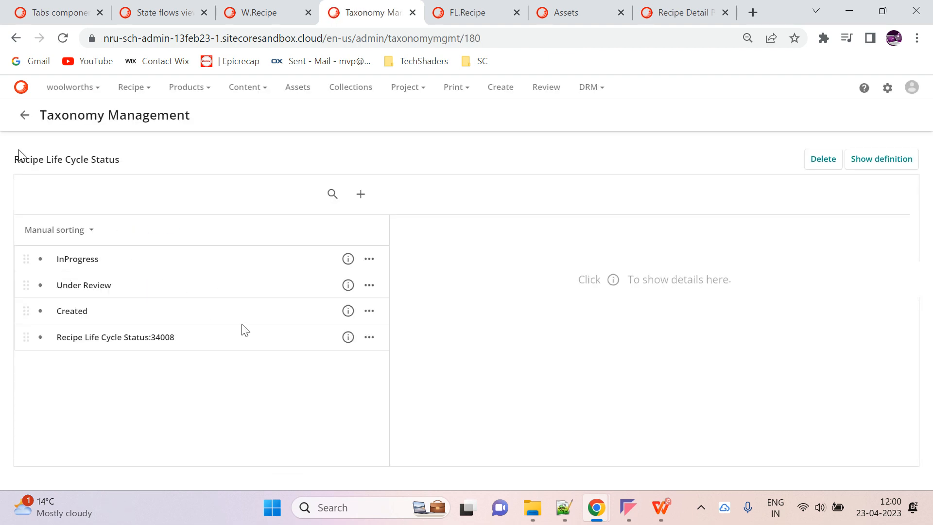
pyautogui.click(177, 337)
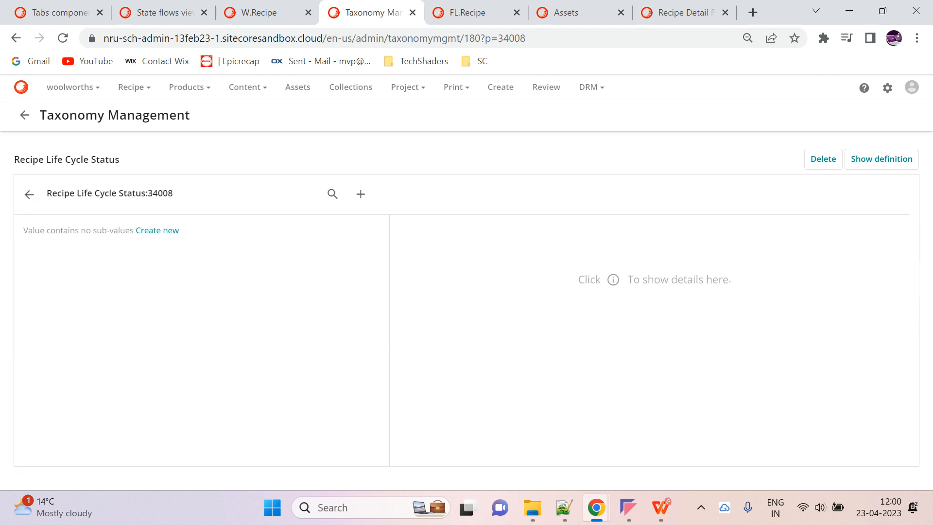
pyautogui.click(29, 196)
pyautogui.click(24, 115)
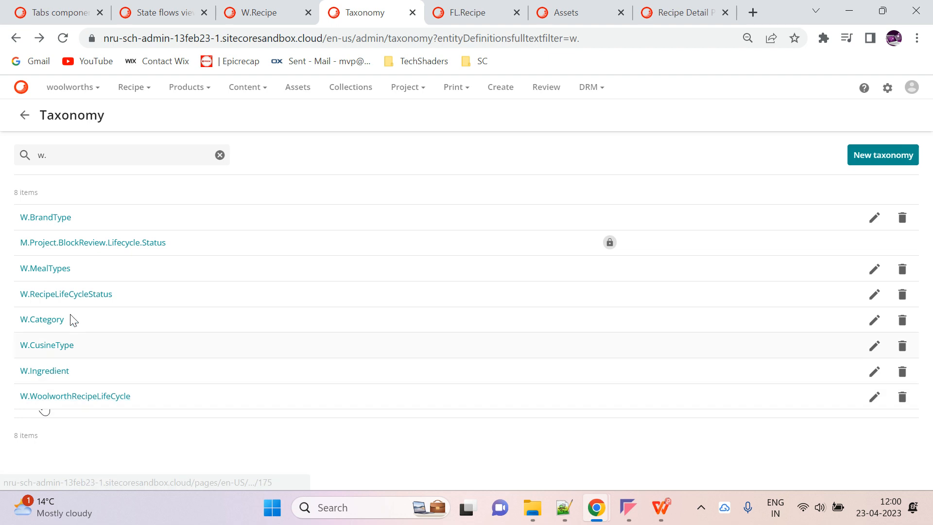
# Step: Open the W.WoolworthRecipeLifeCycle taxonomy and try to add a value named InPrgress
pyautogui.click(100, 396)
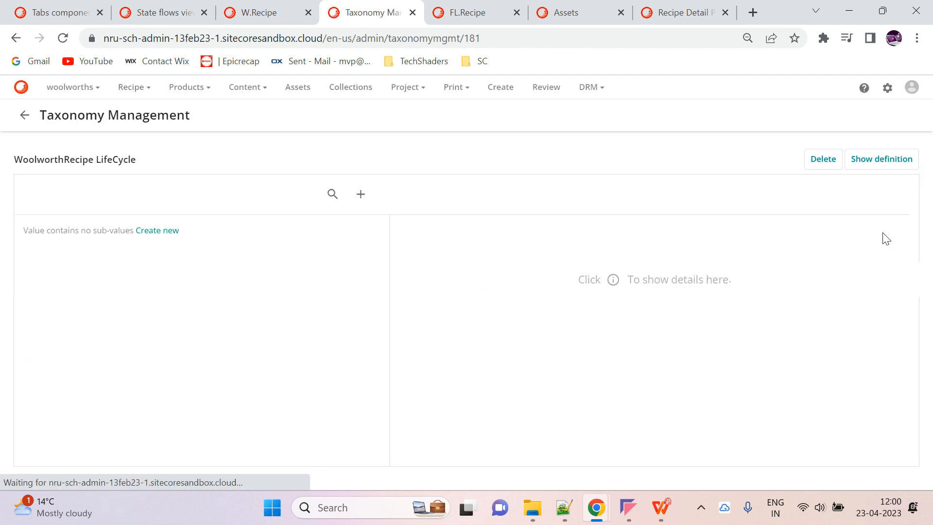
pyautogui.click(362, 194)
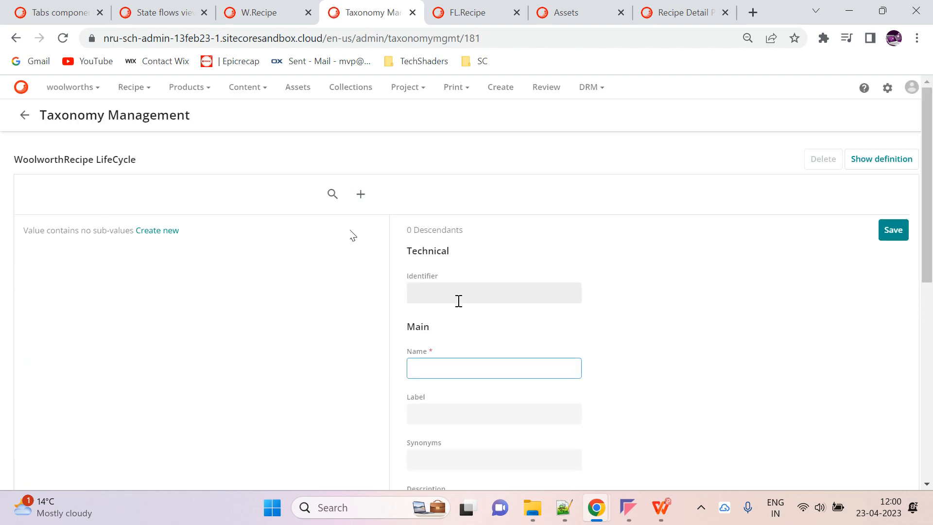
pyautogui.write('InPr')
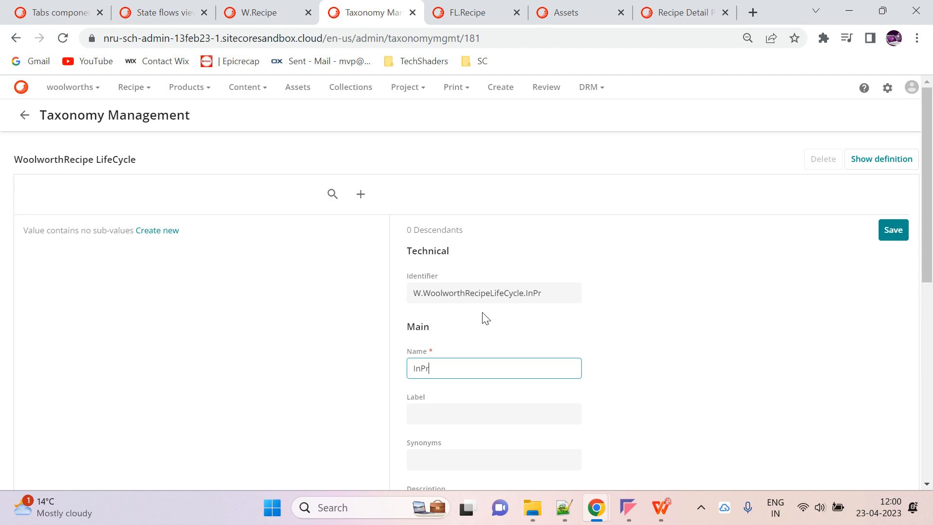
pyautogui.write('gress')
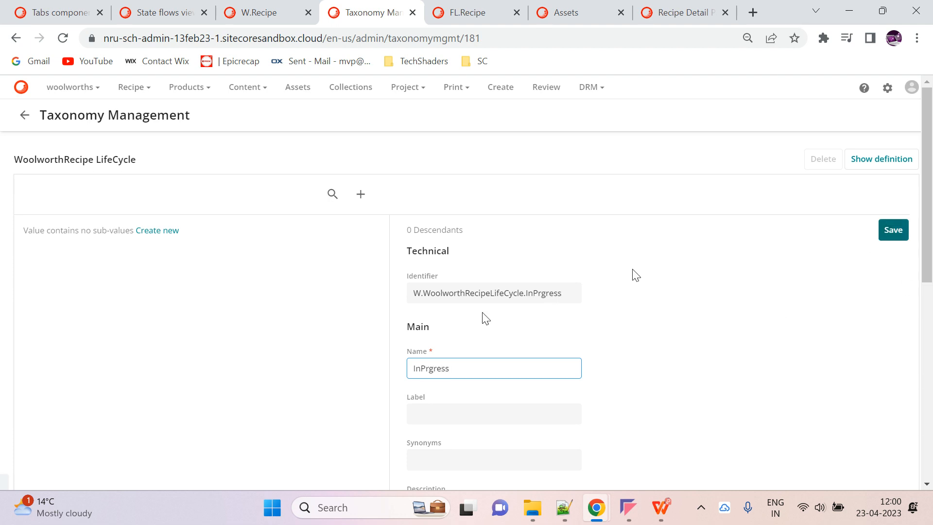
# Step: Add a value named UnderReview to the WoolworthRecipe LifeCycle taxonomy and save it
pyautogui.click(361, 194)
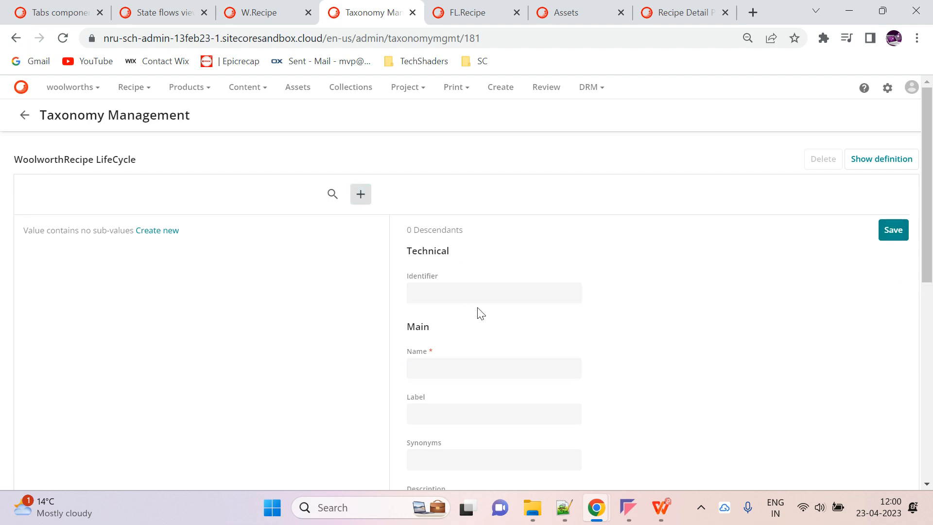
pyautogui.click(453, 373)
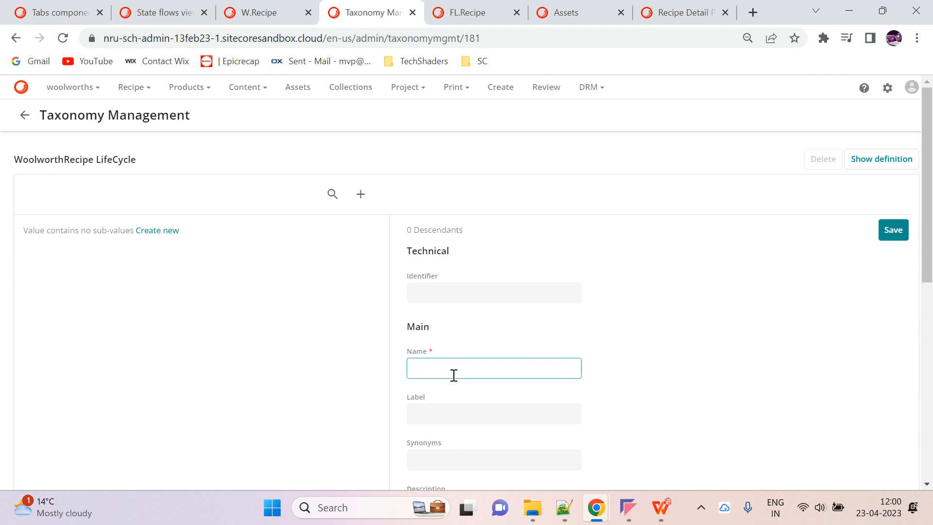
pyautogui.write('UnderReview')
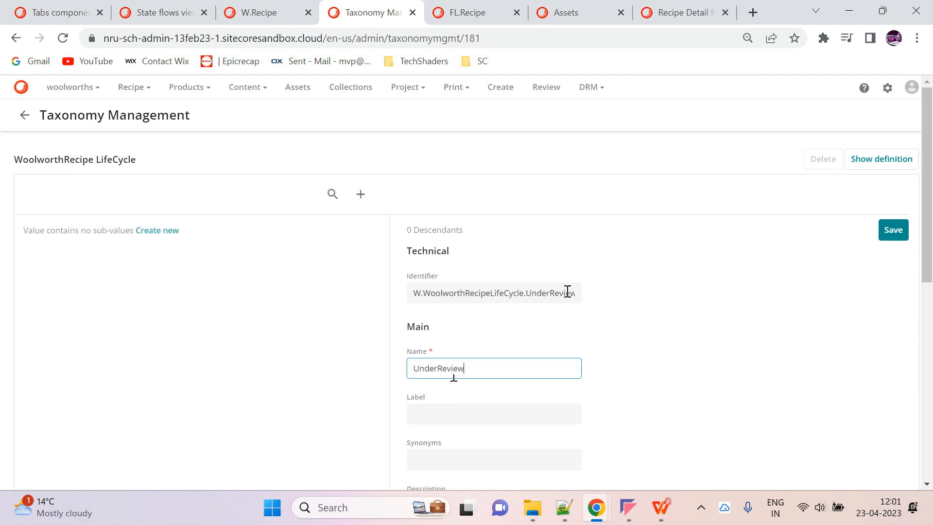
pyautogui.click(890, 234)
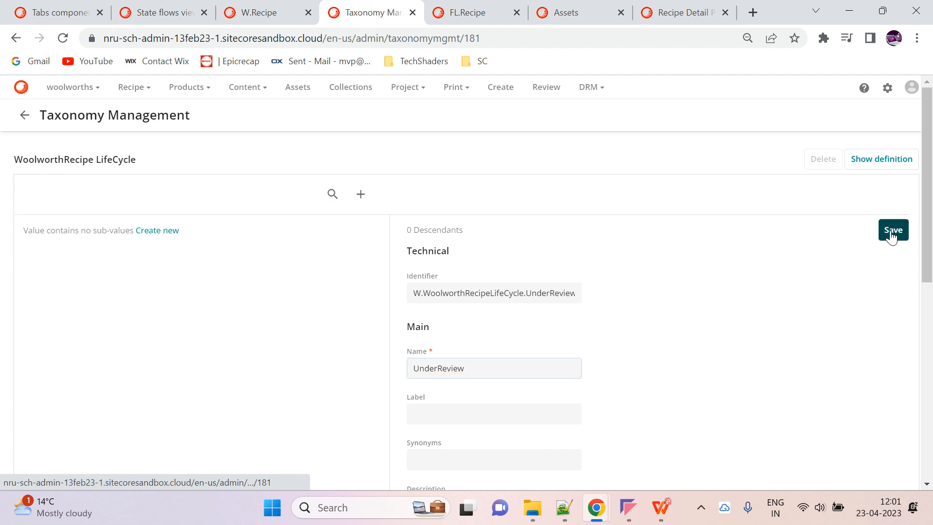
# Step: Reopen the W.WoolworthRecipeLifeCycle taxonomy from the list and check its WoolworthRecipe LifeCycle:34012 entry for sub-values
pyautogui.click(361, 194)
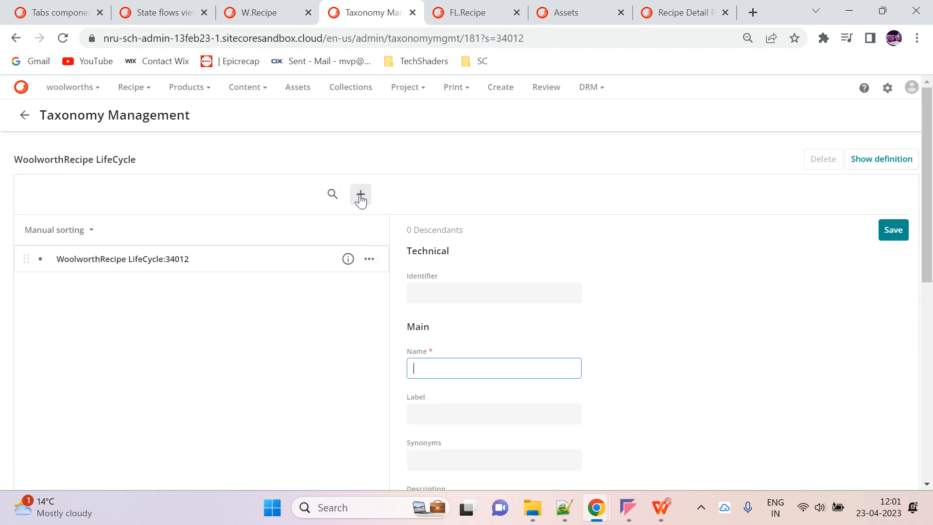
pyautogui.click(22, 114)
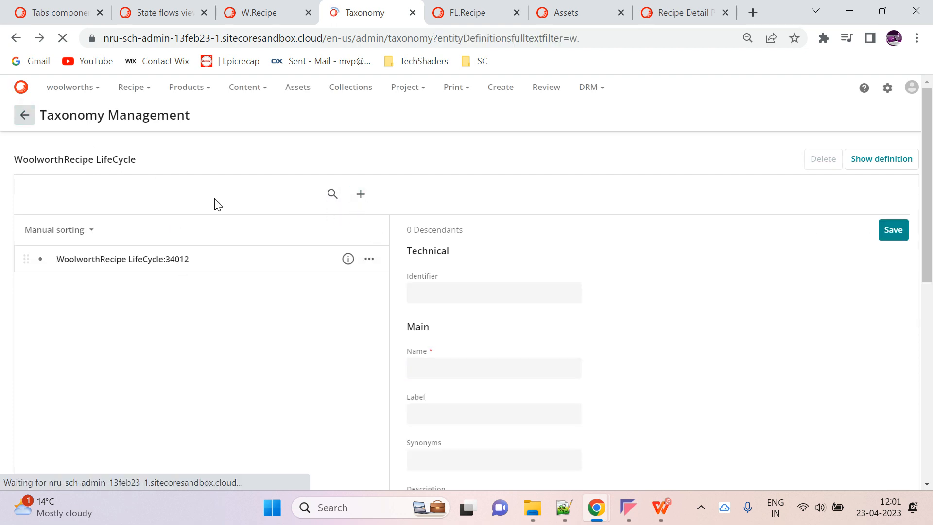
pyautogui.click(97, 398)
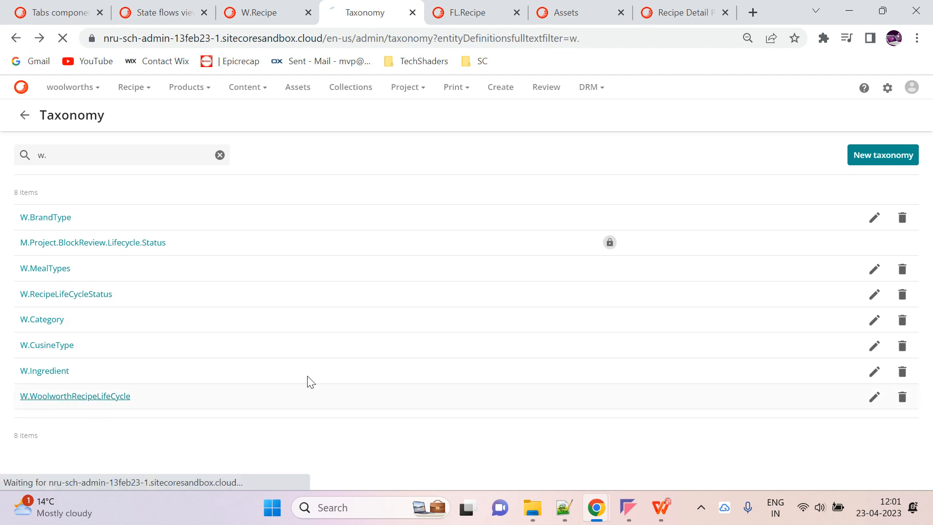
pyautogui.click(197, 262)
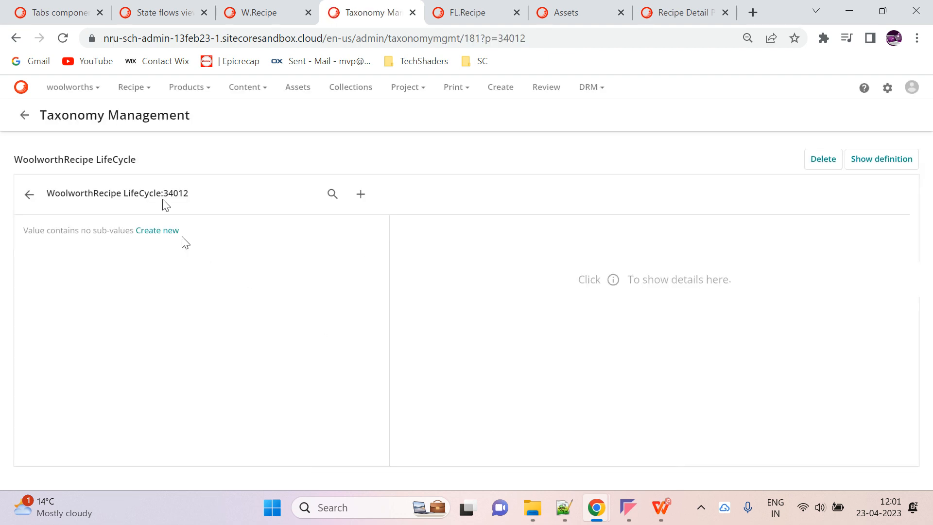
pyautogui.click(40, 197)
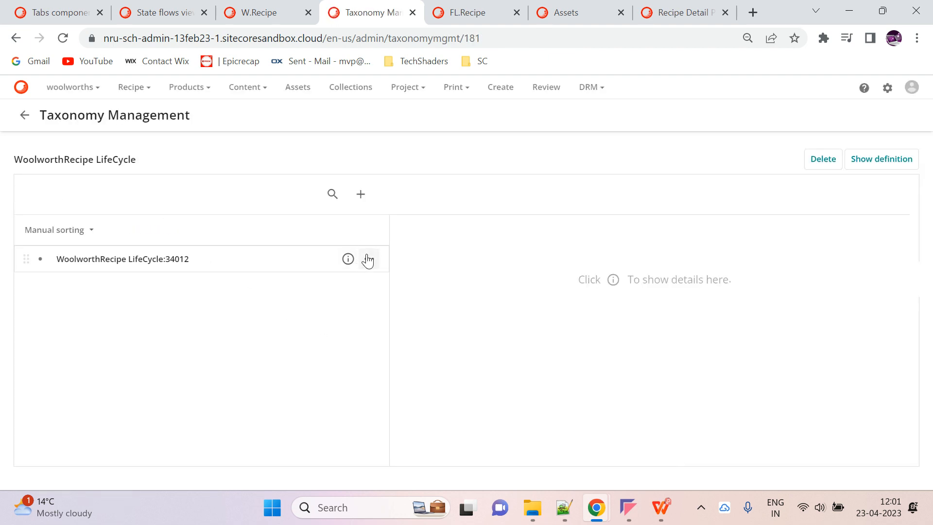
# Step: Edit the WoolworthRecipe LifeCycle:34012 value, set its label to UnderReview and save it
pyautogui.click(348, 259)
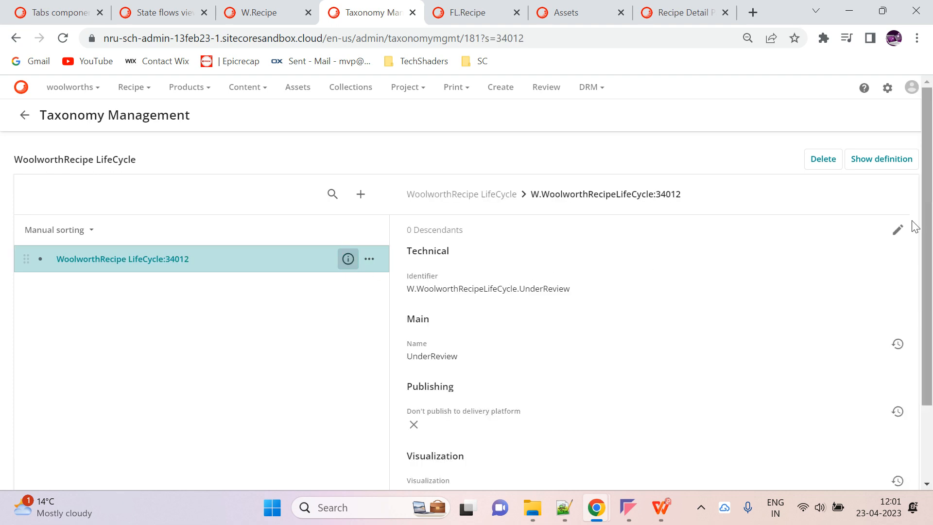
pyautogui.click(897, 229)
pyautogui.hotkey('ctrl', 'c')
pyautogui.scroll(-5, 632, 311)
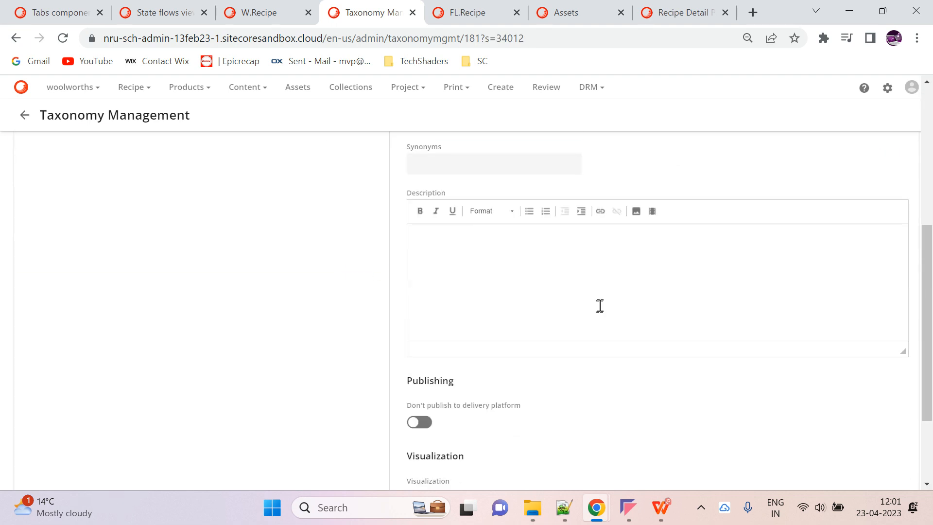
pyautogui.scroll(6, 601, 309)
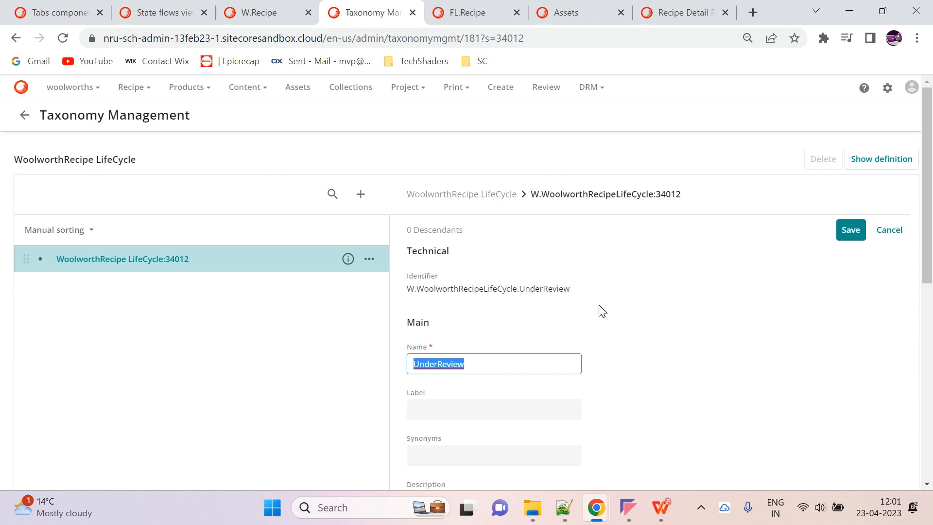
pyautogui.click(475, 413)
pyautogui.hotkey('ctrl', 'v')
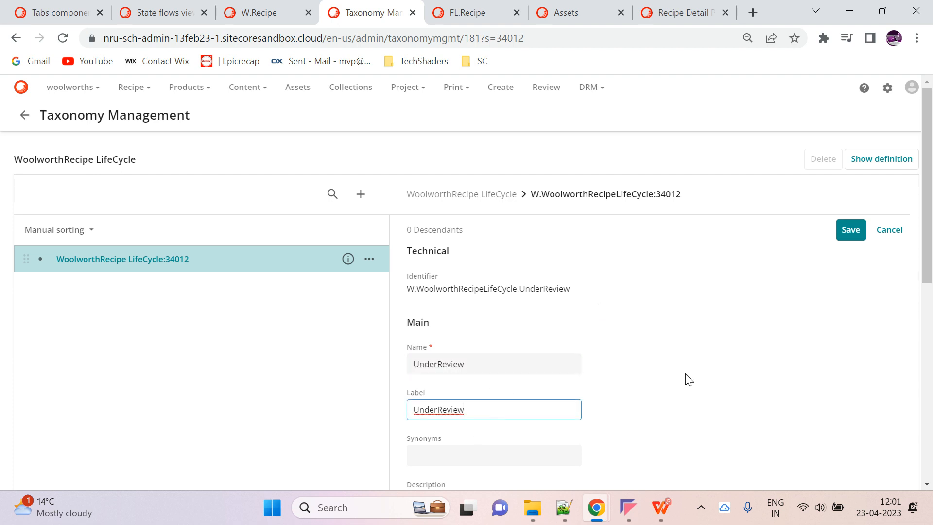
pyautogui.scroll(-5, 744, 346)
pyautogui.scroll(1, 744, 345)
pyautogui.scroll(5, 743, 345)
pyautogui.click(850, 229)
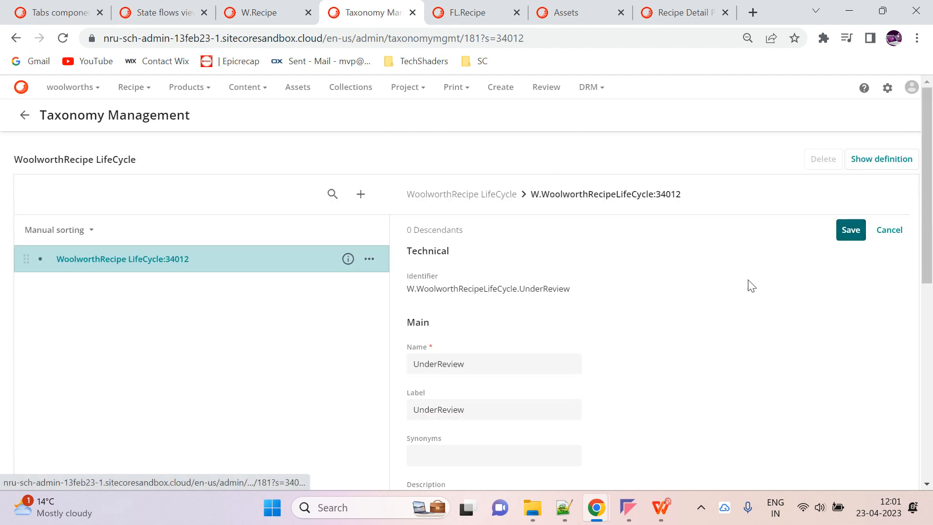
# Step: Add a value with both name and label Created to the WoolworthRecipe LifeCycle taxonomy and save it
pyautogui.click(360, 193)
pyautogui.write('Created')
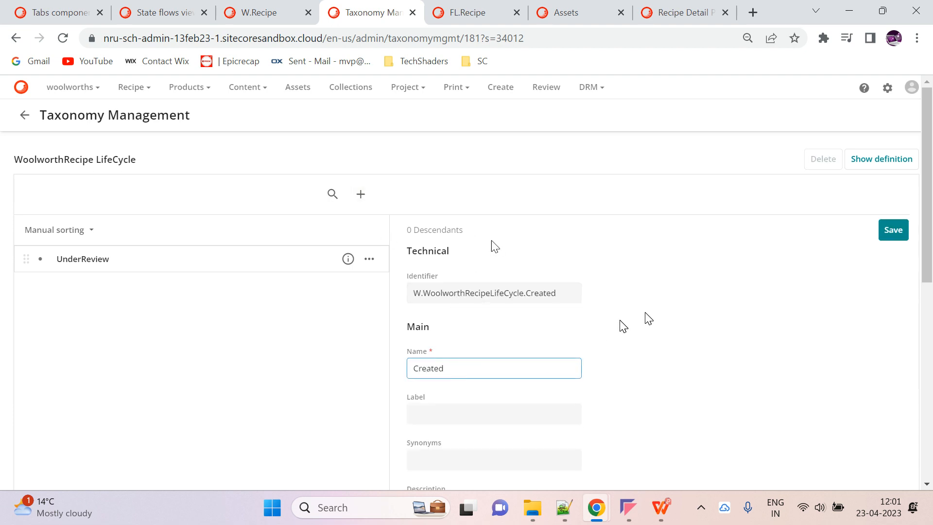
pyautogui.scroll(-1, 486, 393)
pyautogui.moveTo(475, 293); pyautogui.dragTo(330, 292)
pyautogui.hotkey('ctrl', 'v')
pyautogui.hotkey('ctrl', 'z')
pyautogui.hotkey('ctrl', 'c')
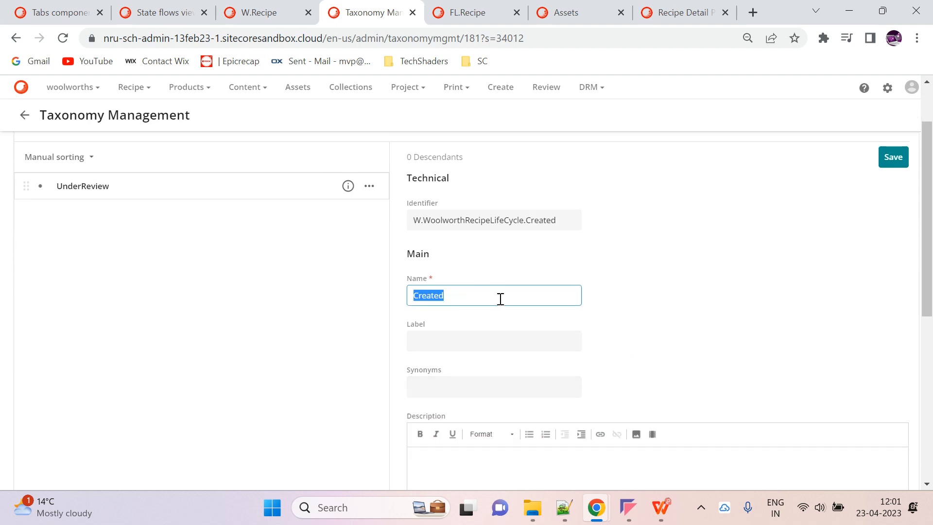
pyautogui.click(484, 335)
pyautogui.hotkey('ctrl', 'v')
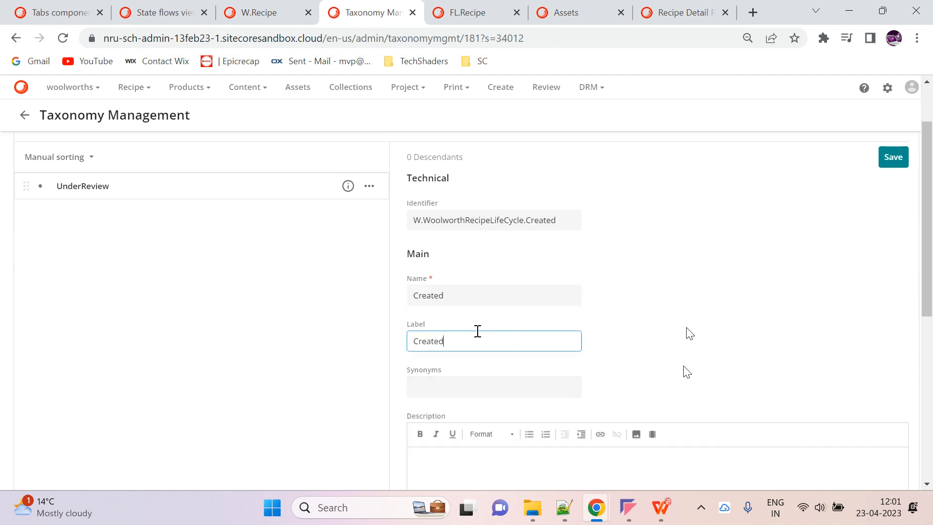
pyautogui.click(894, 156)
# Step: Switch to the student guide in WPS Office, check the status values in Exercise 1, and return to the browser
pyautogui.click(651, 514)
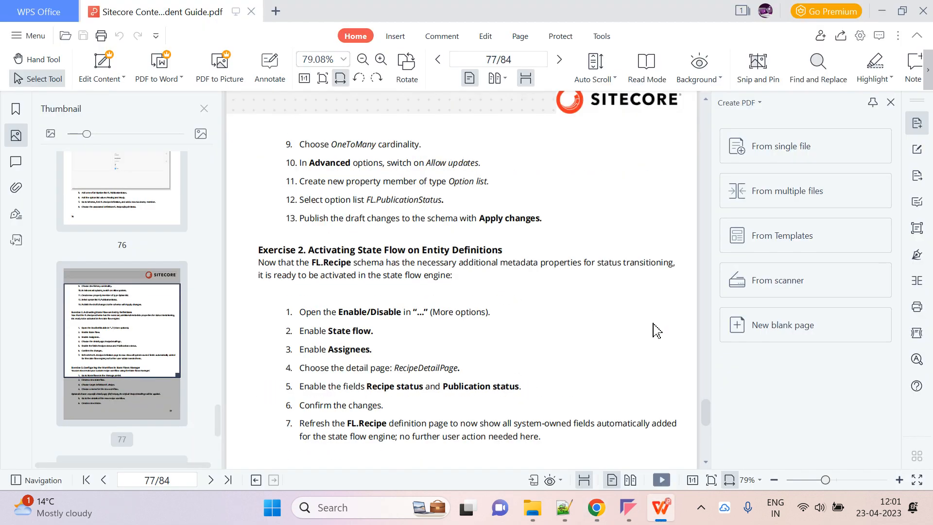
pyautogui.scroll(10, 654, 329)
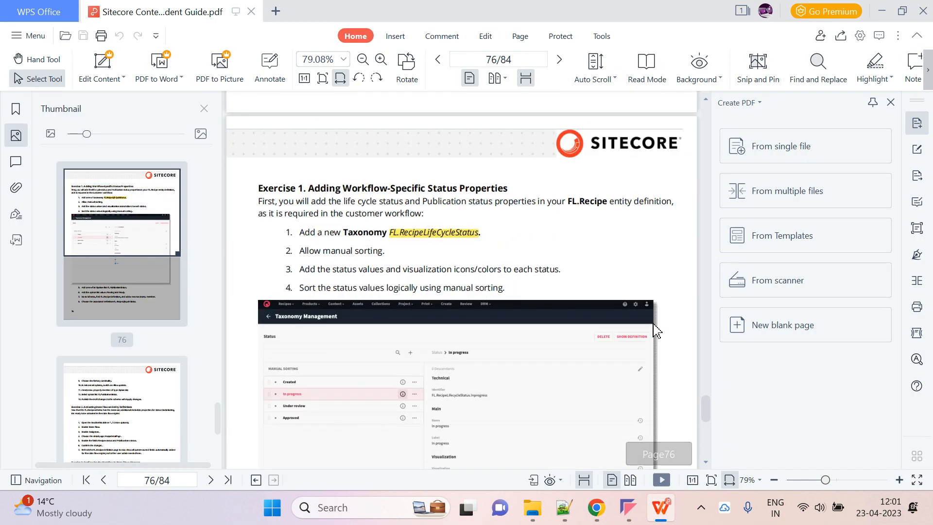
pyautogui.hotkey('alt', 'Tab')
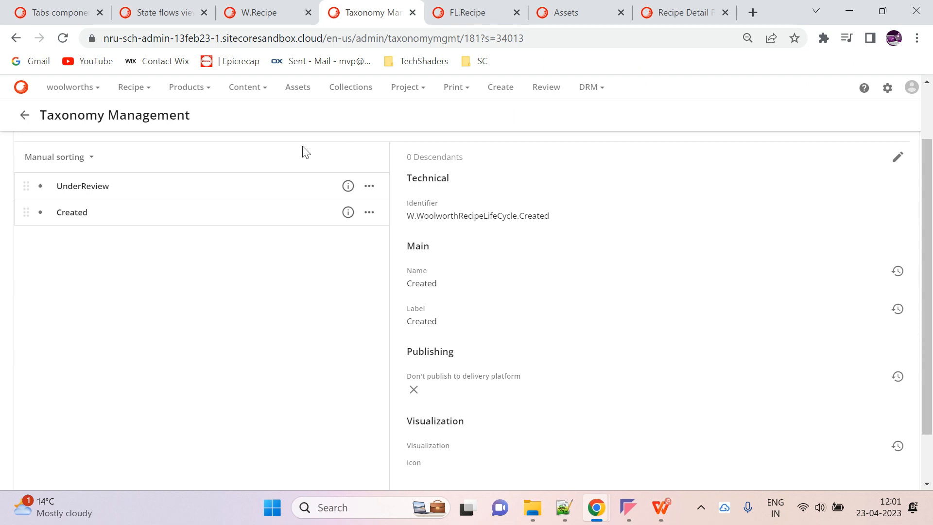
# Step: Add a value with both name and label InProgress to the WoolworthRecipe LifeCycle taxonomy and save it
pyautogui.scroll(2, 335, 165)
pyautogui.click(361, 194)
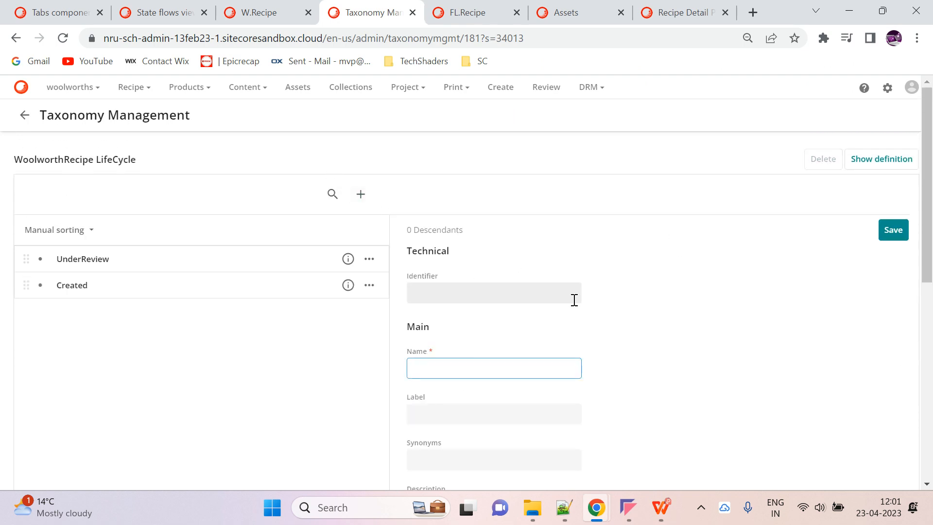
pyautogui.write('InProgress')
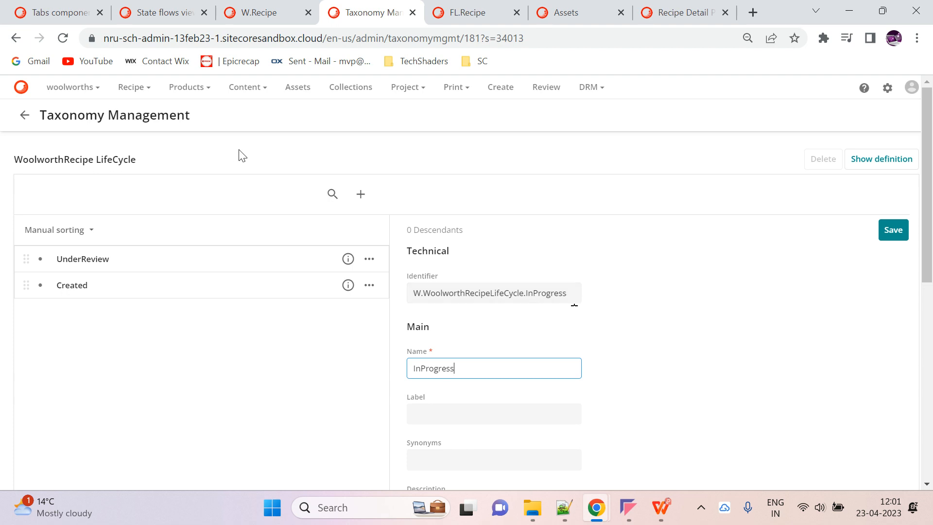
pyautogui.hotkey('ctrl', 'a')
pyautogui.hotkey('ctrl', 'c')
pyautogui.click(499, 407)
pyautogui.hotkey('ctrl', 'v')
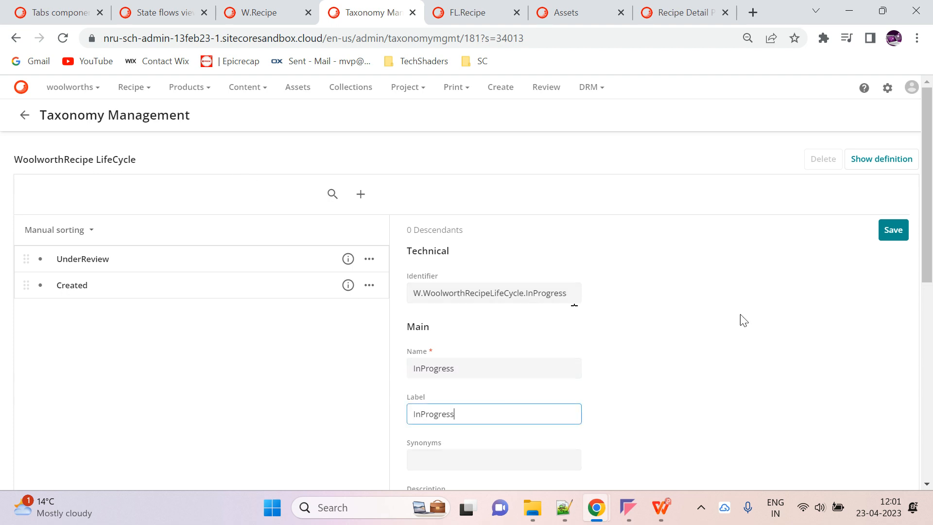
pyautogui.click(885, 234)
# Step: Add a value with both name and label Approved to the WoolworthRecipe LifeCycle taxonomy and save it
pyautogui.click(361, 194)
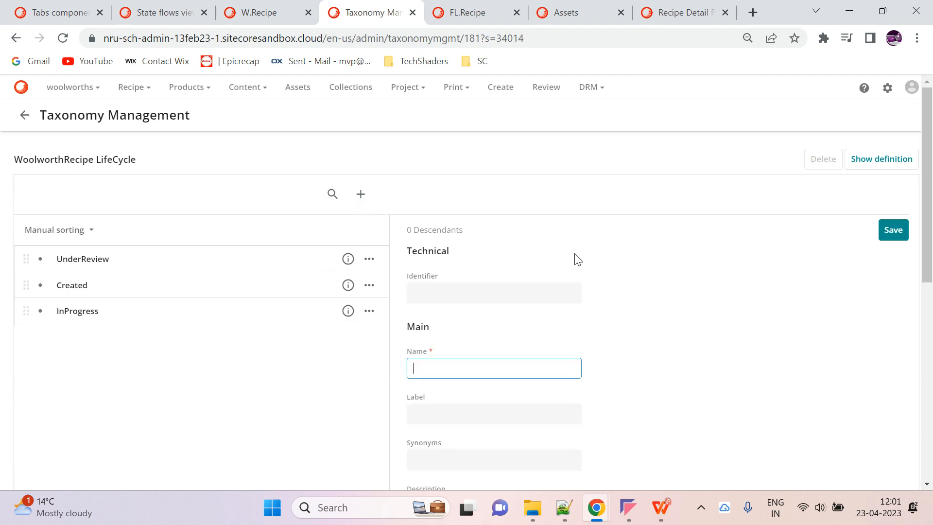
pyautogui.write('Approve')
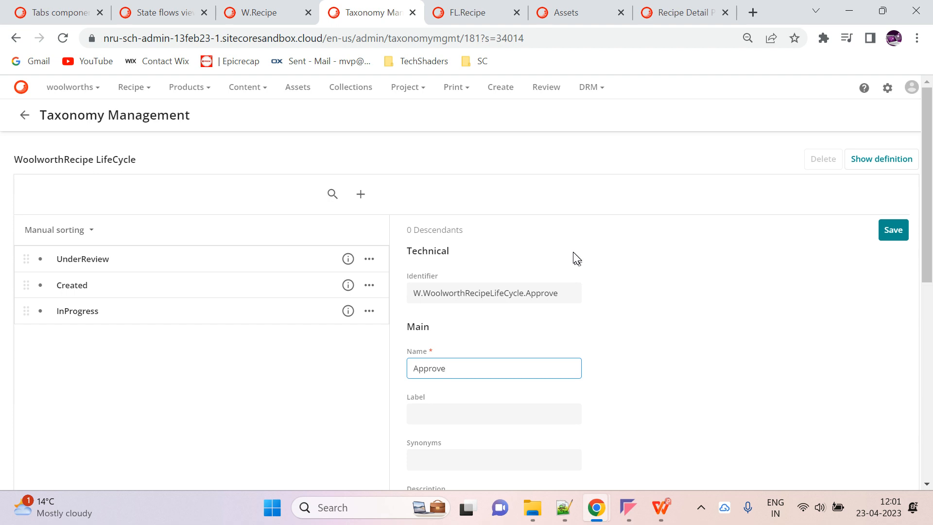
pyautogui.hotkey('ctrl', 'a')
pyautogui.click(481, 413)
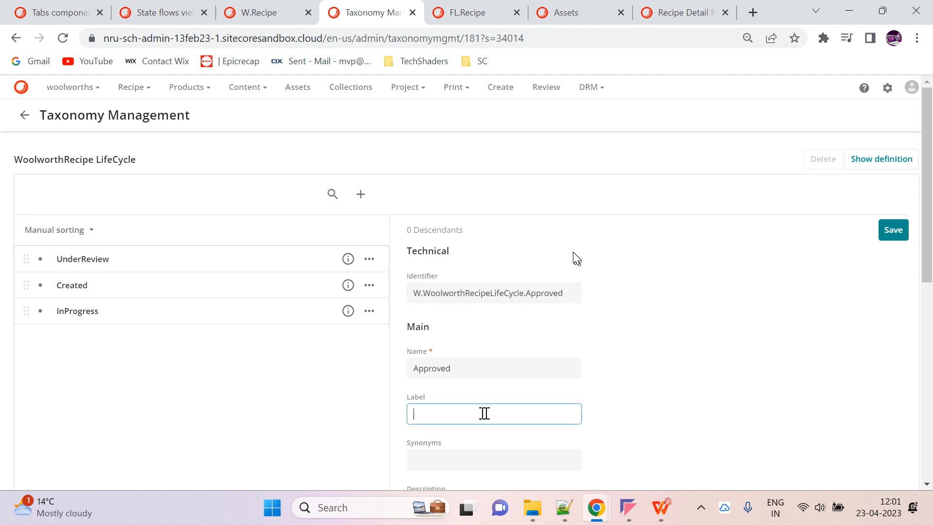
pyautogui.hotkey('ctrl', 'v')
pyautogui.click(886, 234)
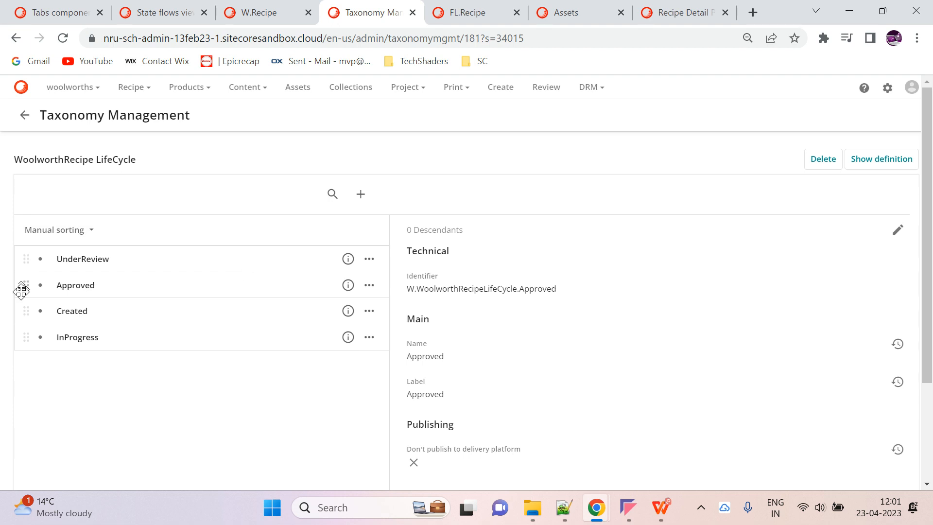
# Step: Reorder the life cycle values to InProgress, Created, UnderReview, Approved, and return to the taxonomy list
pyautogui.moveTo(24, 309); pyautogui.dragTo(26, 259)
pyautogui.moveTo(38, 342); pyautogui.dragTo(38, 295)
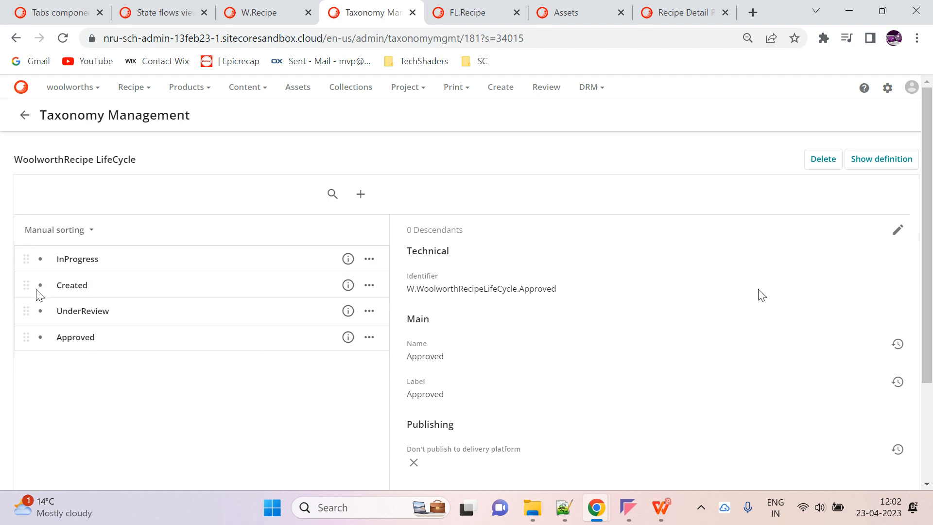
pyautogui.click(24, 114)
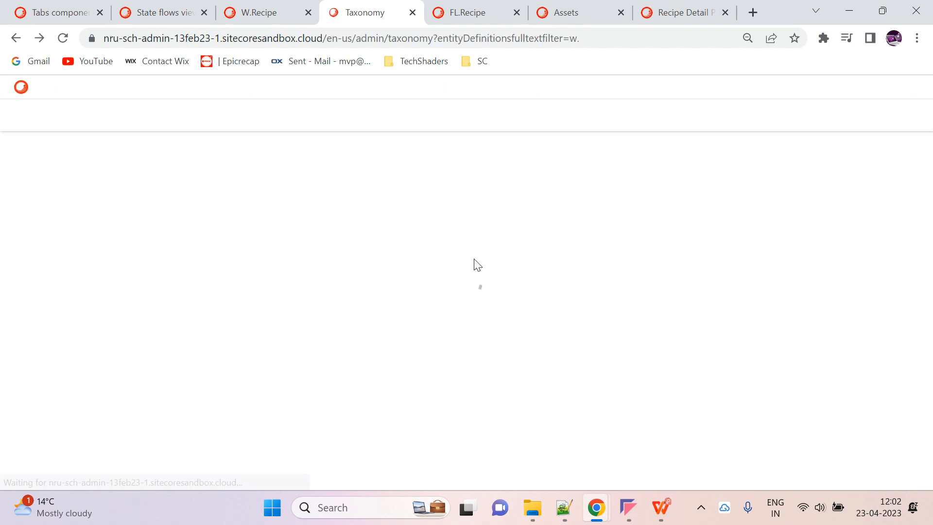
# Step: Try to delete the RecipeLifeCycleStatusToRecipe member from the Workflow group of W.Recipe, and reload the page
pyautogui.click(280, 10)
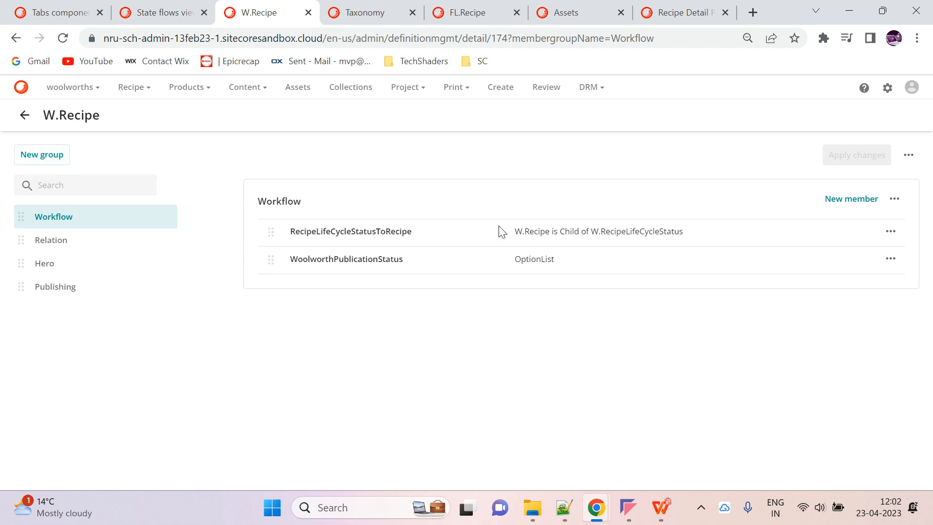
pyautogui.click(889, 230)
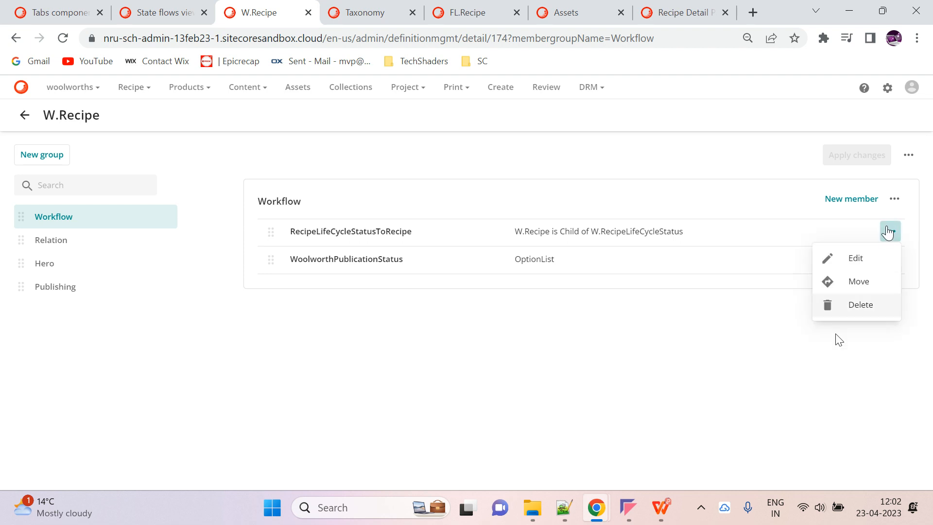
pyautogui.click(855, 303)
pyautogui.click(506, 315)
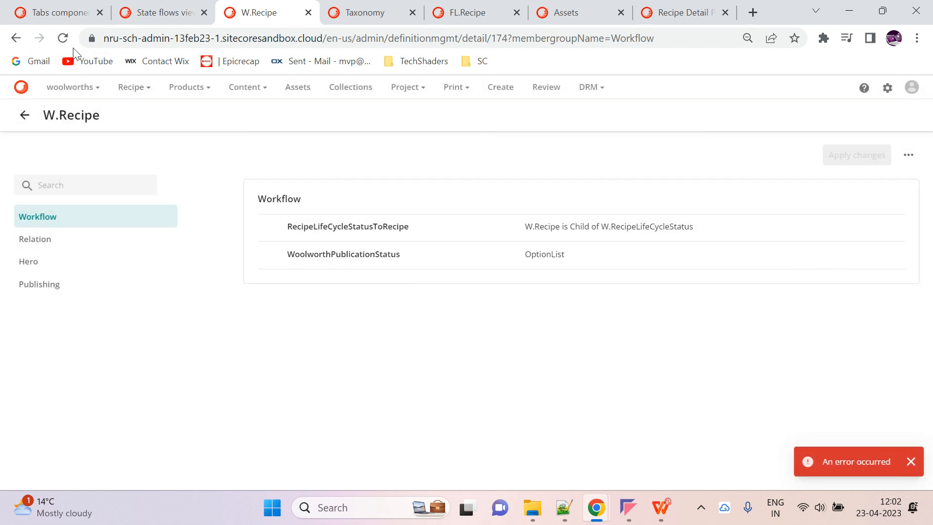
pyautogui.click(63, 38)
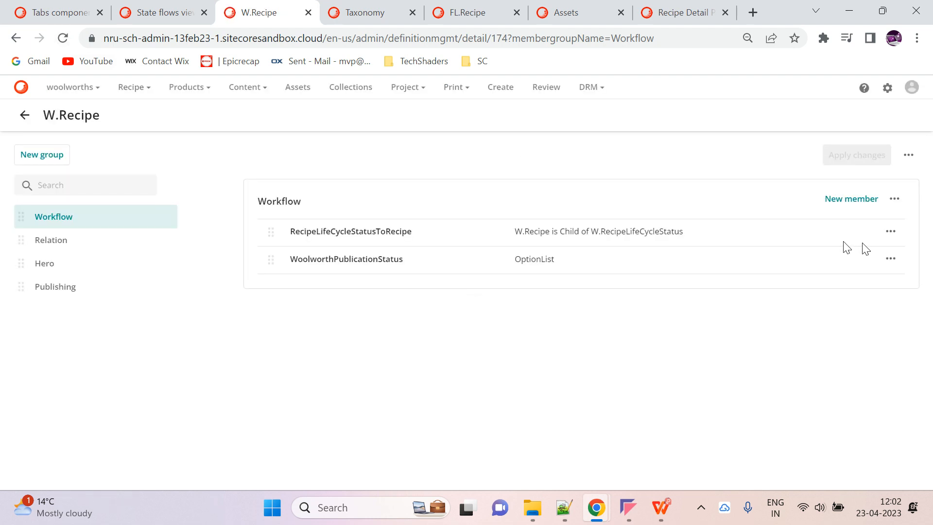
# Step: Delete the RecipeLifeCycleStatusToRecipe member from the Workflow group and start a new relation member there
pyautogui.click(891, 231)
pyautogui.click(854, 306)
pyautogui.click(513, 318)
pyautogui.click(865, 199)
pyautogui.click(689, 359)
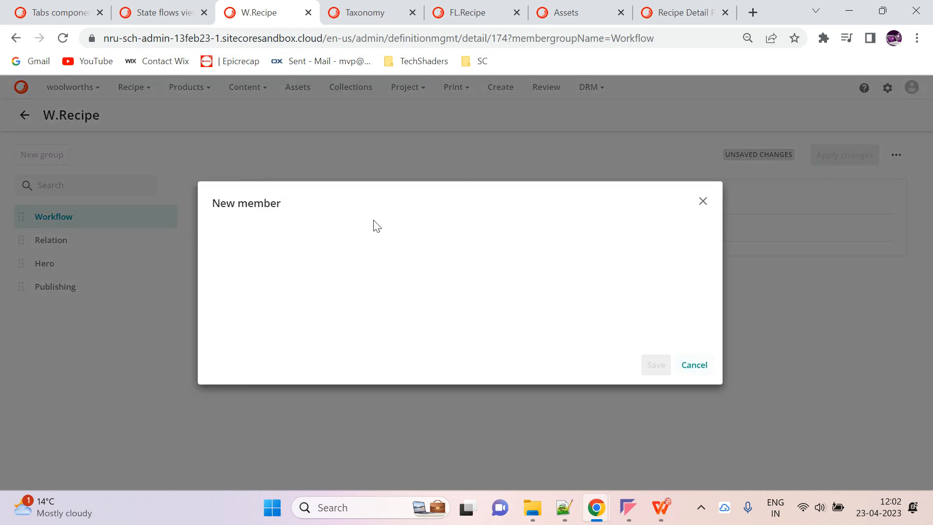
# Step: Return to the Manage page in the Taxonomy browser tab, reopen Taxonomy by searching for tax, and filter its list by w
pyautogui.click(445, 7)
pyautogui.click(403, 6)
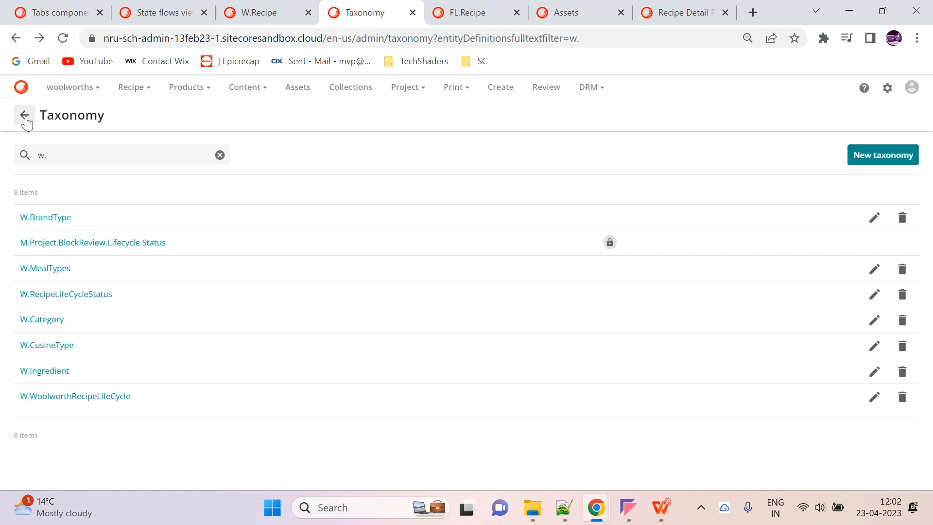
pyautogui.click(25, 115)
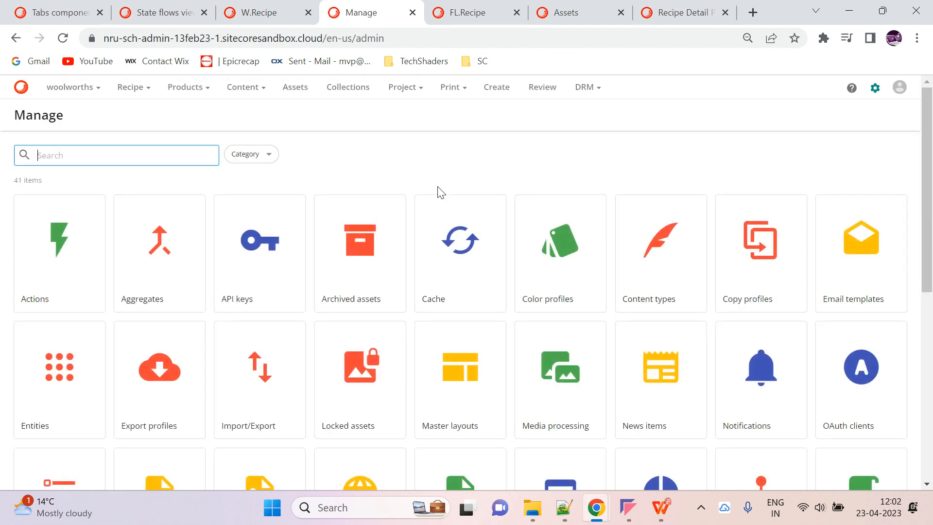
pyautogui.write('tax')
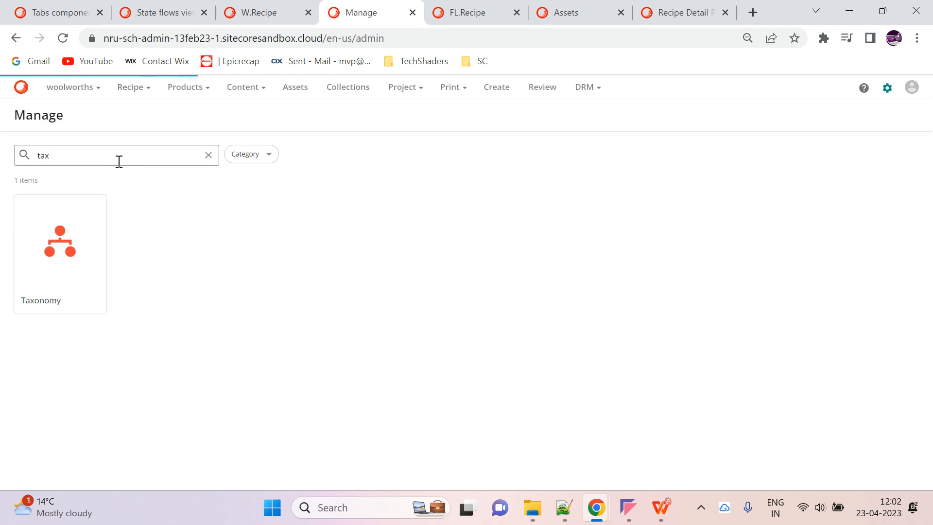
pyautogui.click(73, 270)
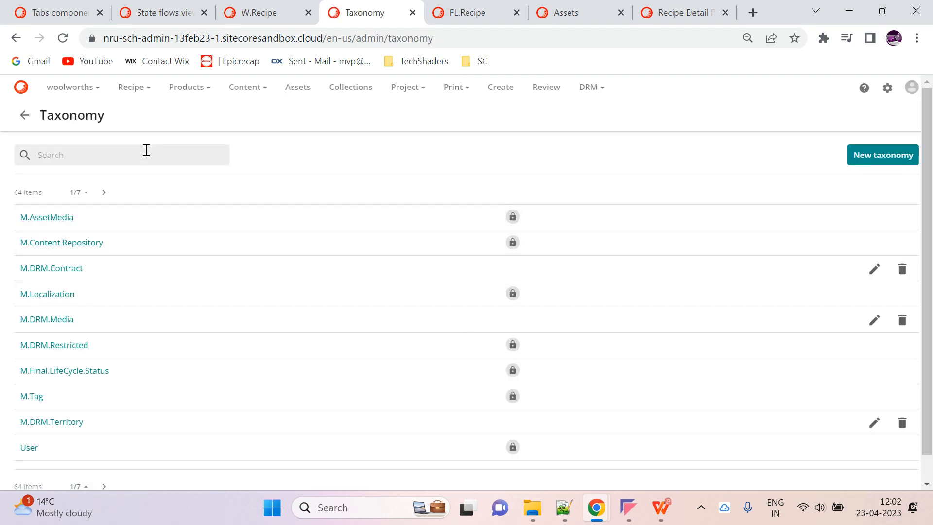
pyautogui.click(146, 150)
pyautogui.write('w.')
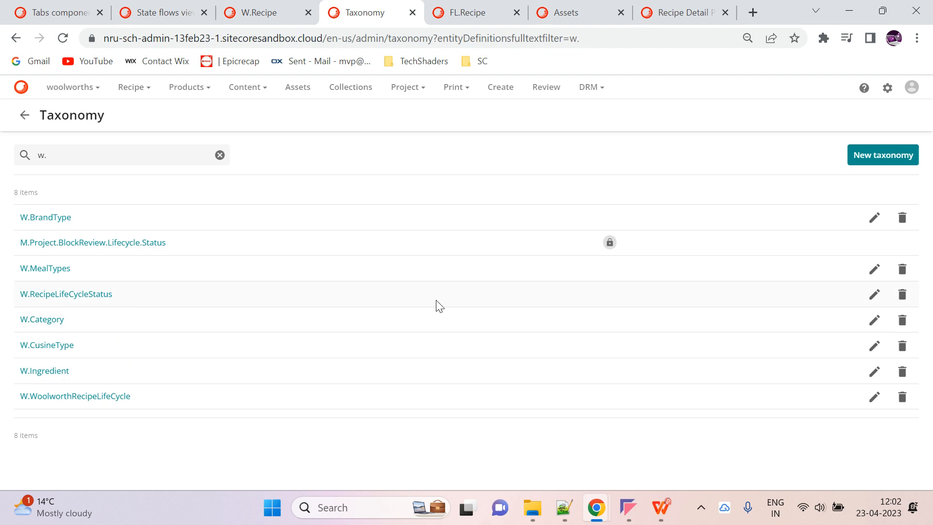
# Step: Try to delete the W.RecipeLifeCycleStatus taxonomy definition from the filtered list
pyautogui.click(901, 294)
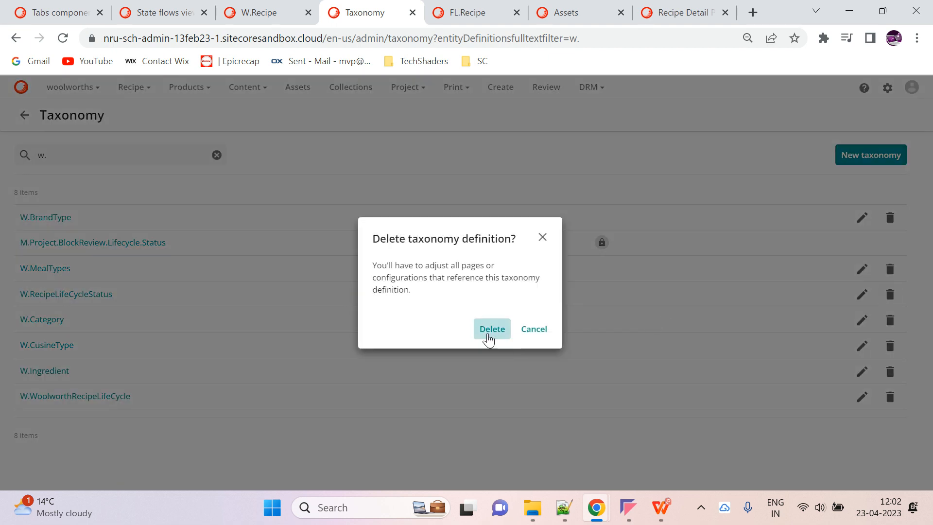
pyautogui.click(491, 329)
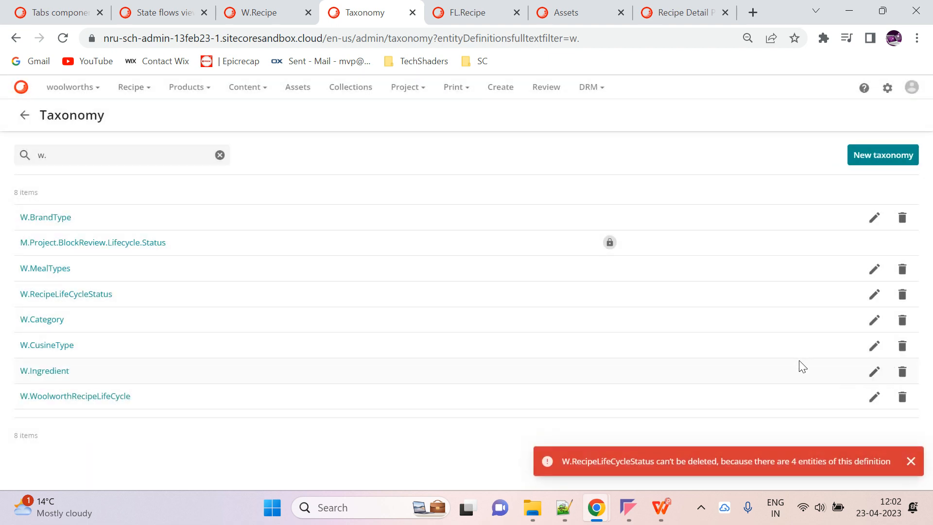
pyautogui.moveTo(650, 465); pyautogui.dragTo(686, 465)
pyautogui.moveTo(848, 472); pyautogui.dragTo(890, 467)
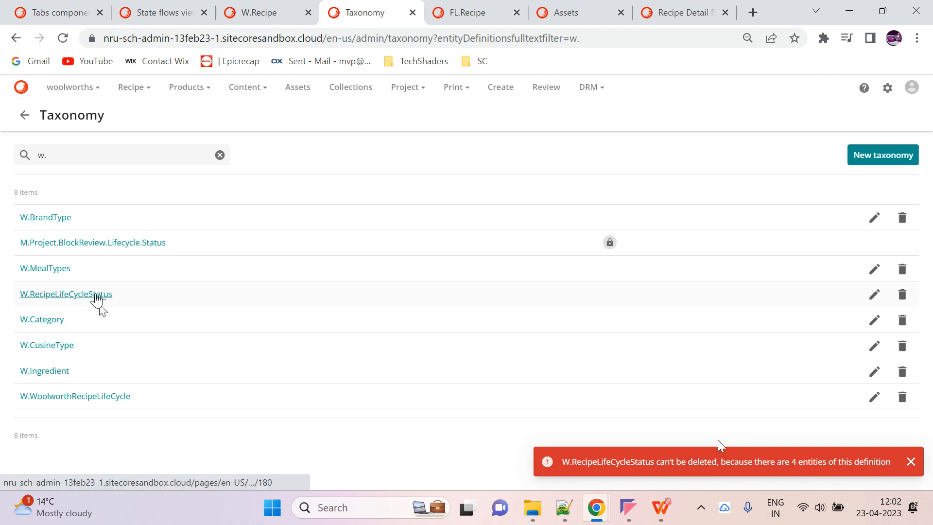
# Step: Open the W.RecipeLifeCycleStatus taxonomy and try to delete its definition from the management page
pyautogui.click(97, 296)
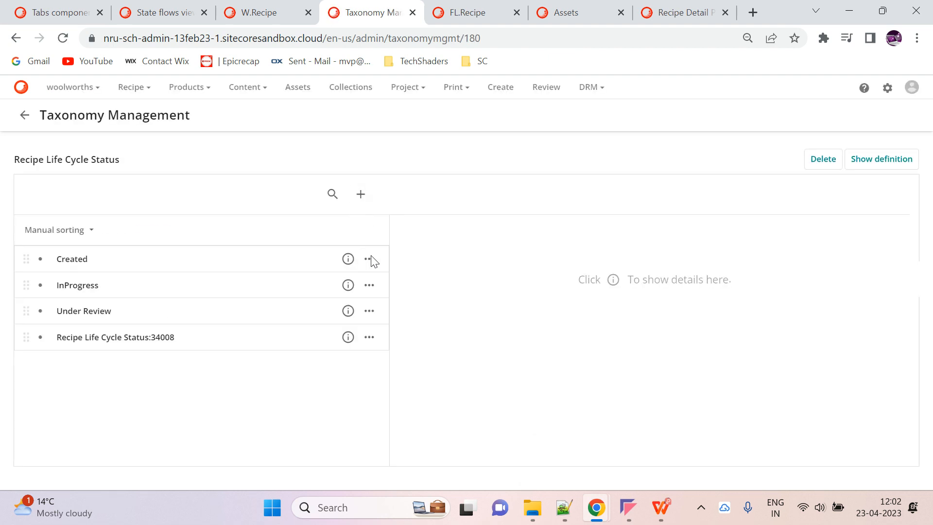
pyautogui.click(368, 258)
pyautogui.click(808, 158)
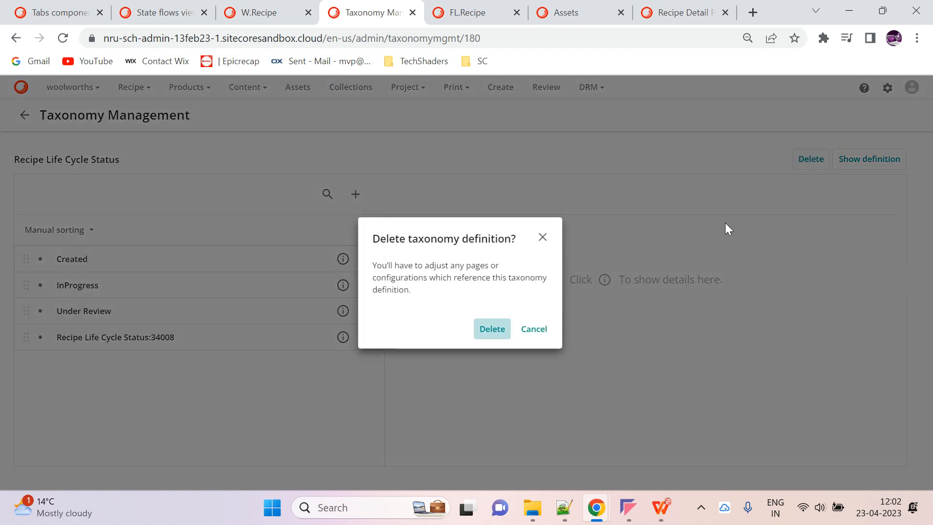
pyautogui.click(489, 328)
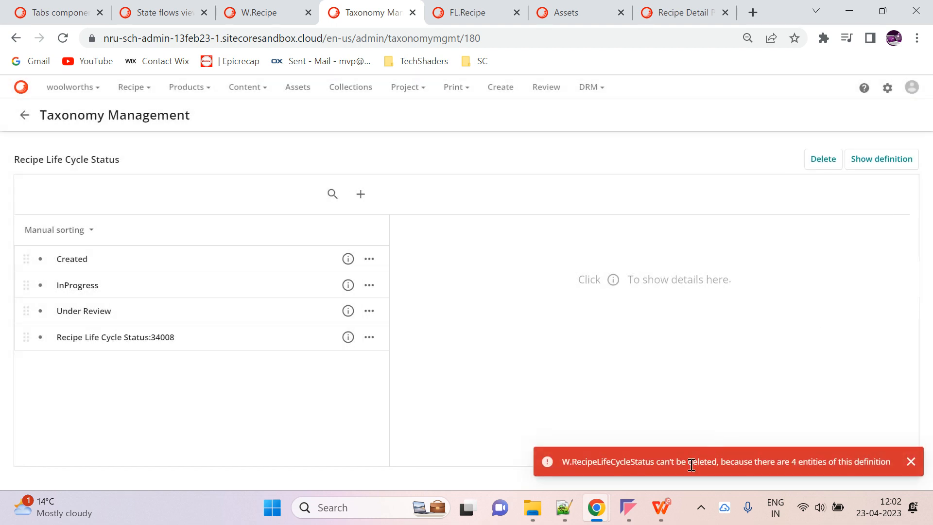
# Step: Delete the Created, InProgress, Under Review and Recipe Life Cycle Status:34008 values from the Recipe Life Cycle Status taxonomy
pyautogui.click(362, 262)
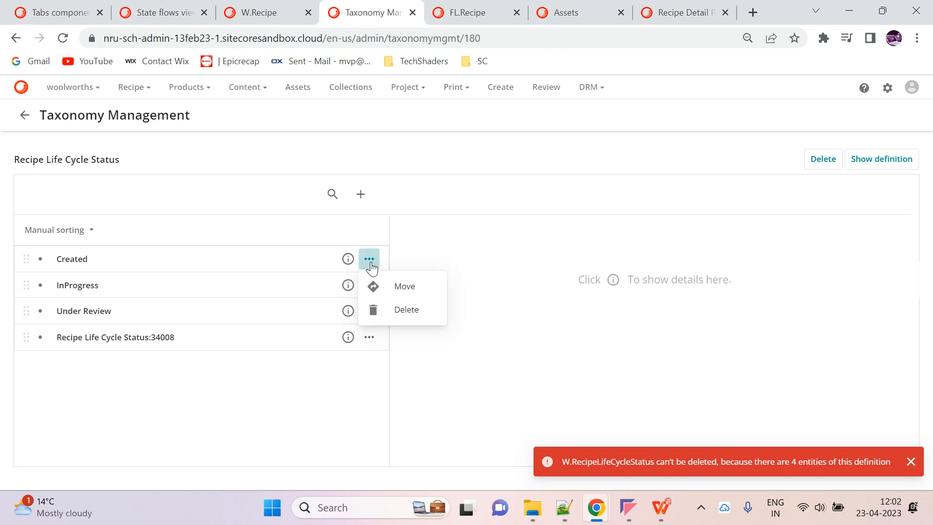
pyautogui.click(403, 308)
pyautogui.click(488, 313)
pyautogui.click(367, 262)
pyautogui.click(401, 308)
pyautogui.click(483, 314)
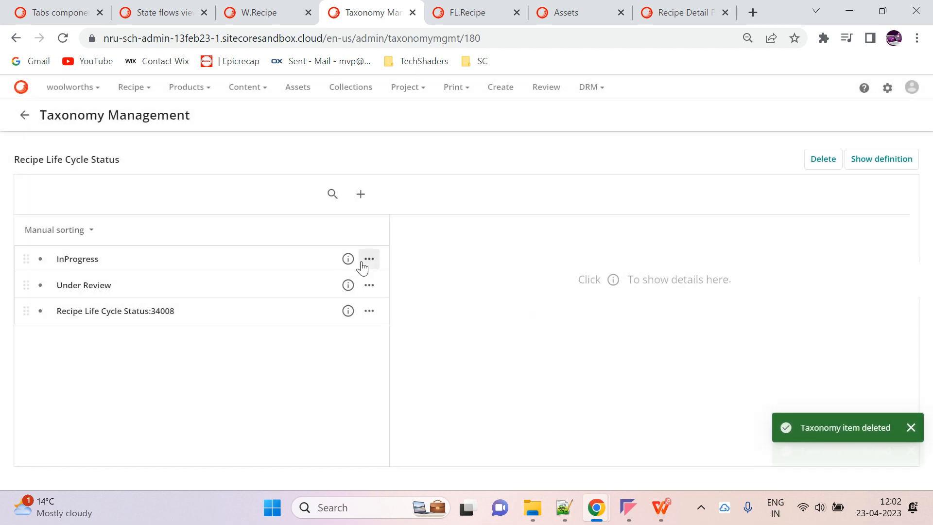
pyautogui.click(370, 259)
pyautogui.click(411, 314)
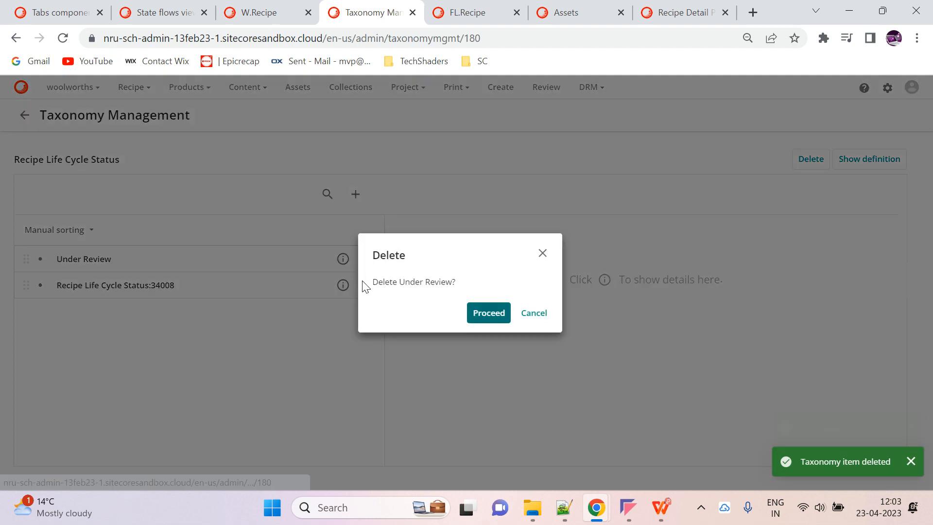
pyautogui.click(488, 315)
pyautogui.click(369, 259)
pyautogui.click(396, 309)
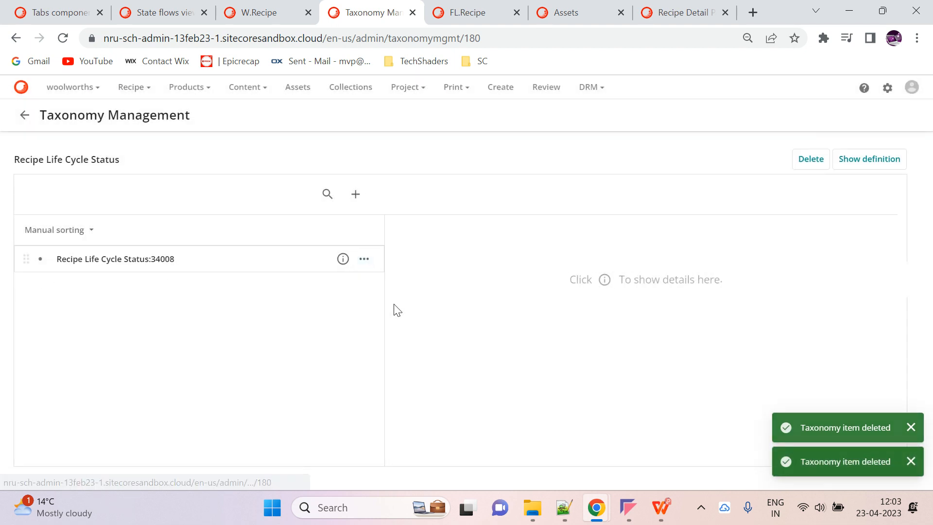
pyautogui.click(490, 316)
# Step: Try to delete the emptied Recipe Life Cycle Status taxonomy definition
pyautogui.click(801, 161)
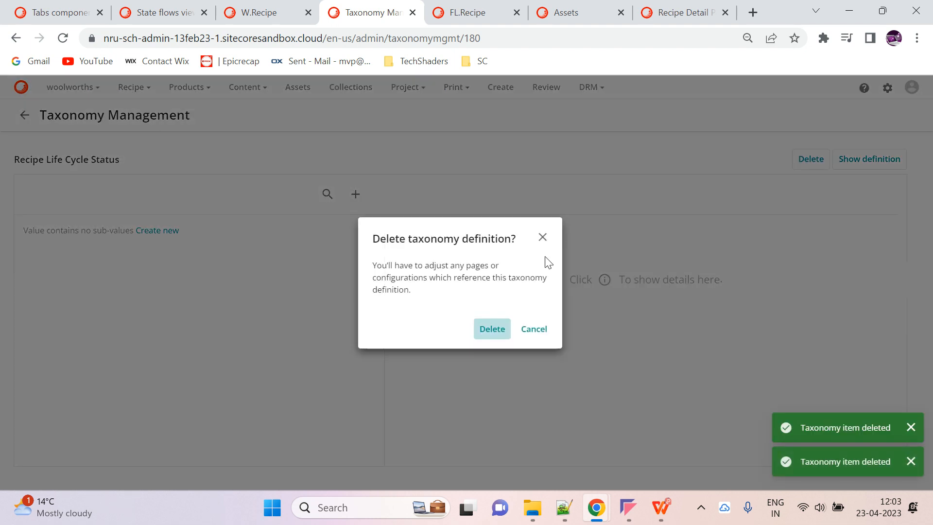
pyautogui.click(489, 329)
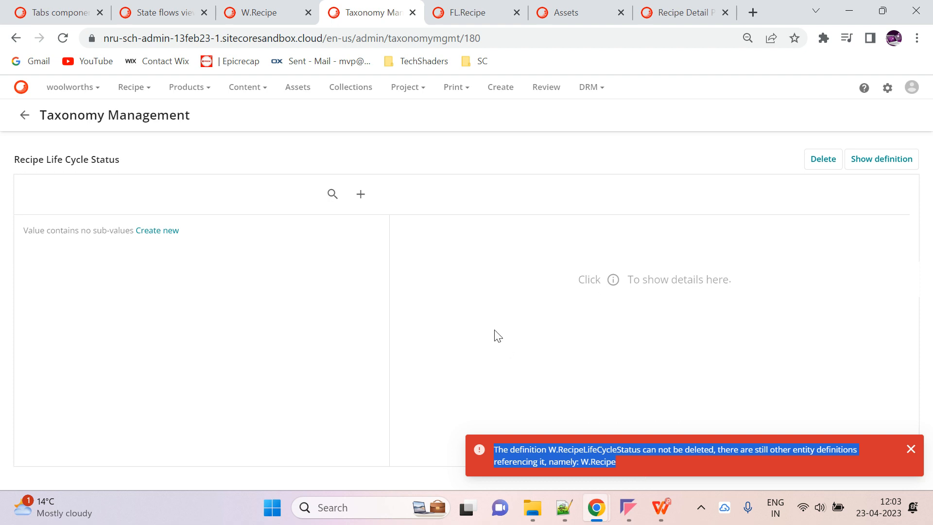
# Step: Return to the new member form of W.Recipe and set the associated definition to W.WoolworthRecipeLifeCycle
pyautogui.click(248, 11)
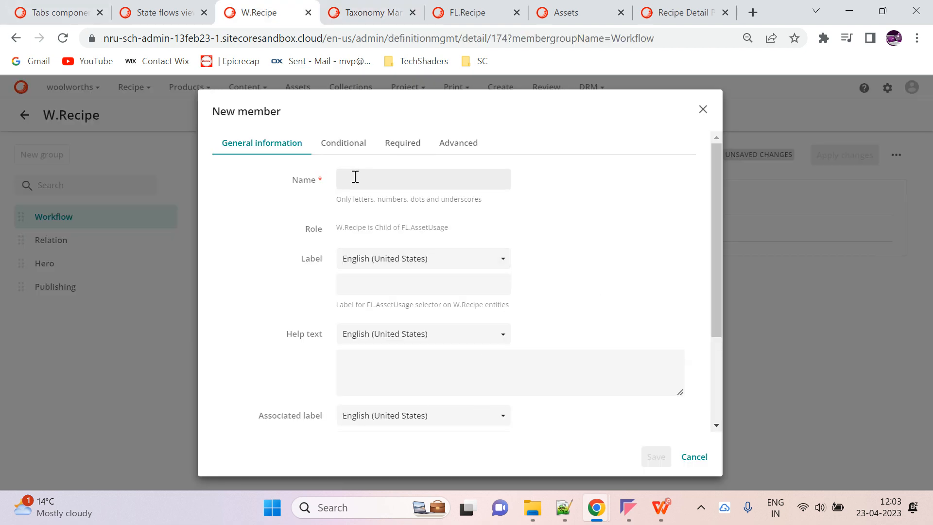
pyautogui.scroll(-2, 491, 427)
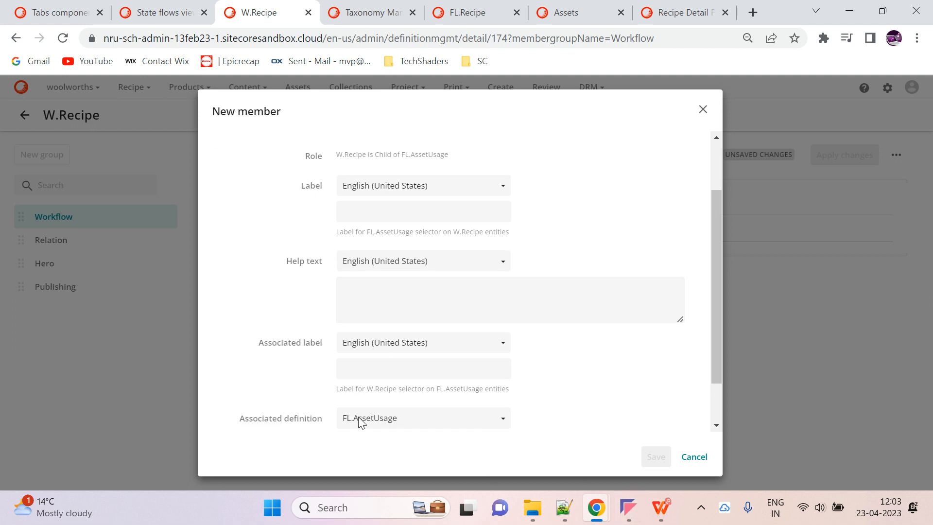
pyautogui.scroll(2, 559, 365)
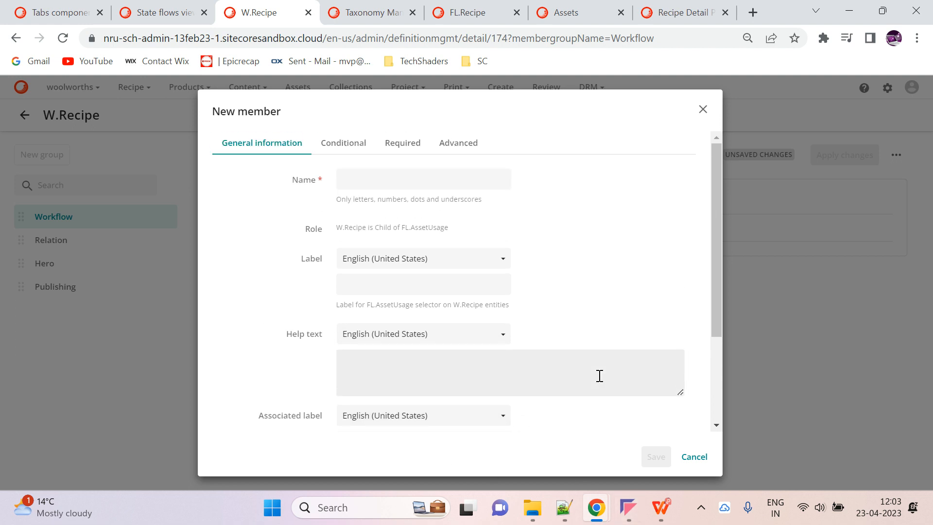
pyautogui.scroll(-3, 690, 367)
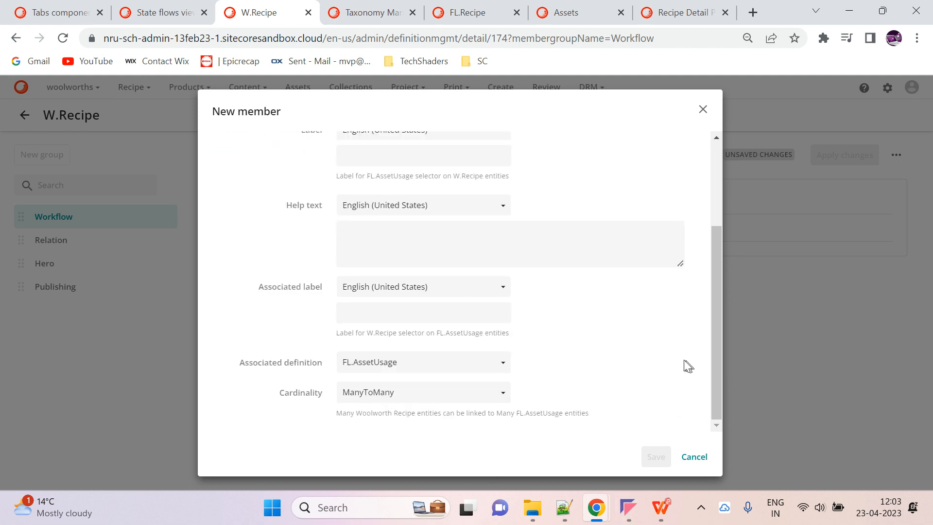
pyautogui.click(380, 362)
pyautogui.write('w.')
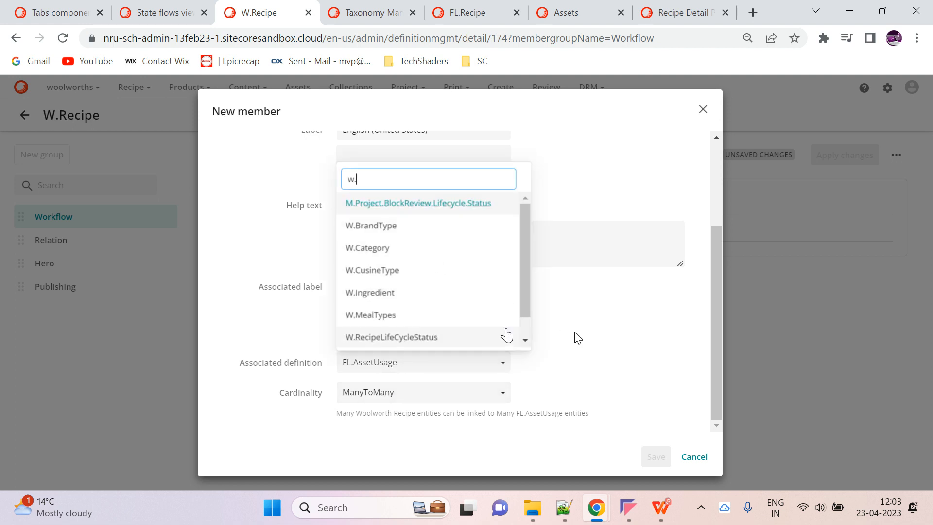
pyautogui.scroll(-1, 436, 323)
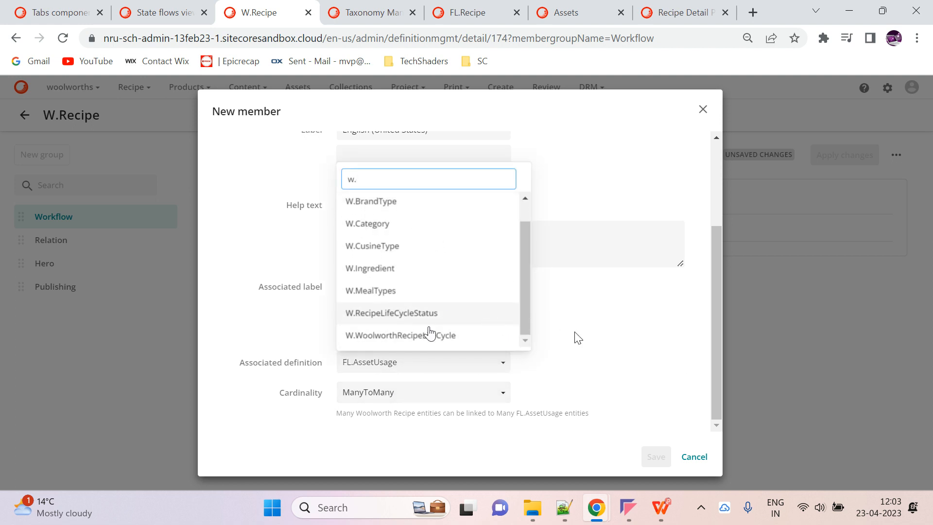
pyautogui.click(424, 336)
# Step: Enter WoolworthRecipeLifeCyleToRecipe as both the name and the English label of the new relation member
pyautogui.scroll(3, 598, 348)
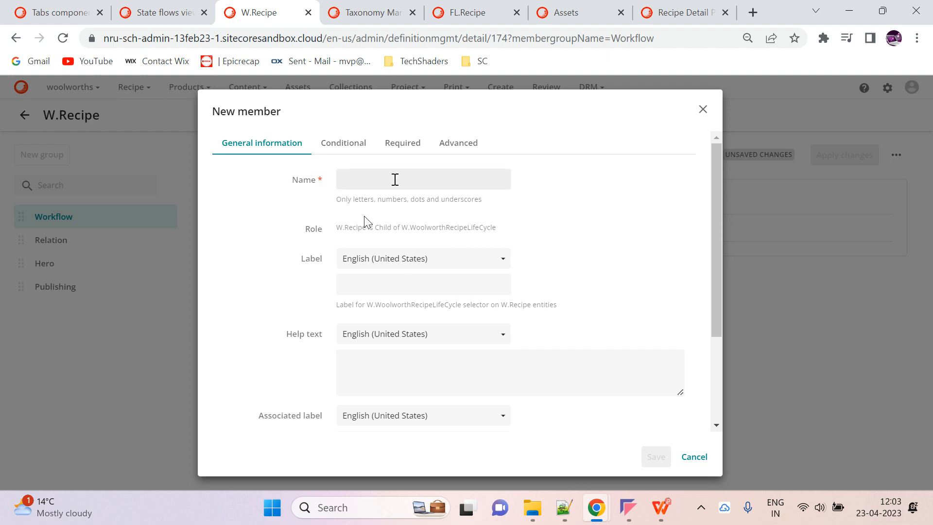
pyautogui.click(395, 180)
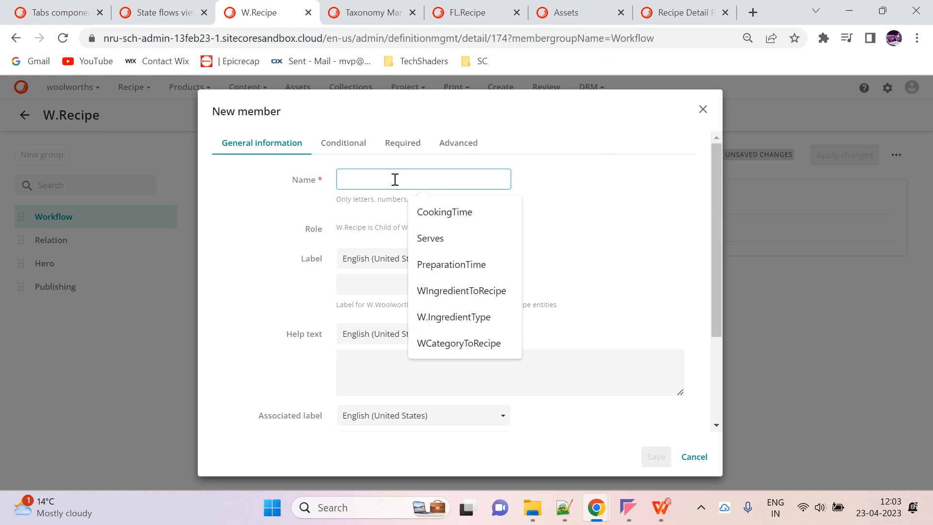
pyautogui.write('WoolworthRecipeLi')
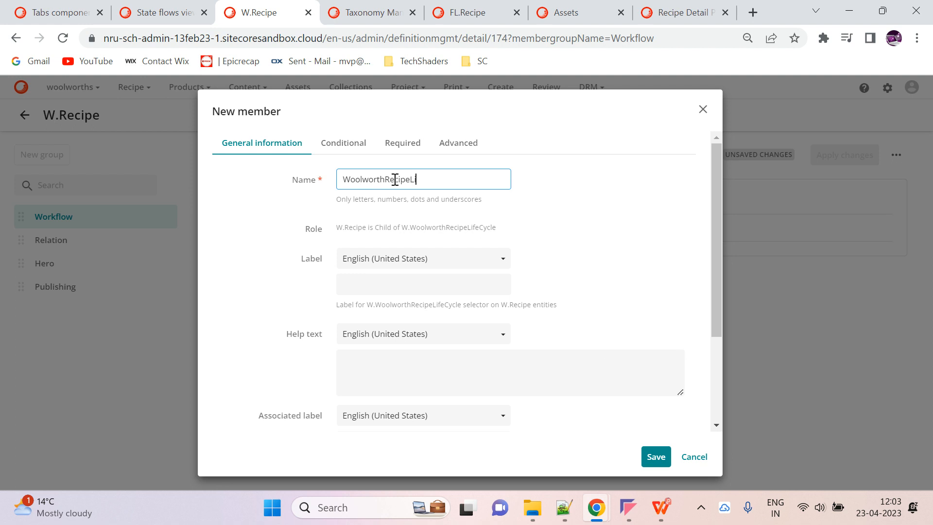
pyautogui.write('deCyleToRec')
pyautogui.press('BackSpace')
pyautogui.press('BackSpace')
pyautogui.write('fe')
pyautogui.hotkey('ctrl', 'a')
pyautogui.hotkey('ctrl', 'x')
pyautogui.hotkey('ctrl', 'z')
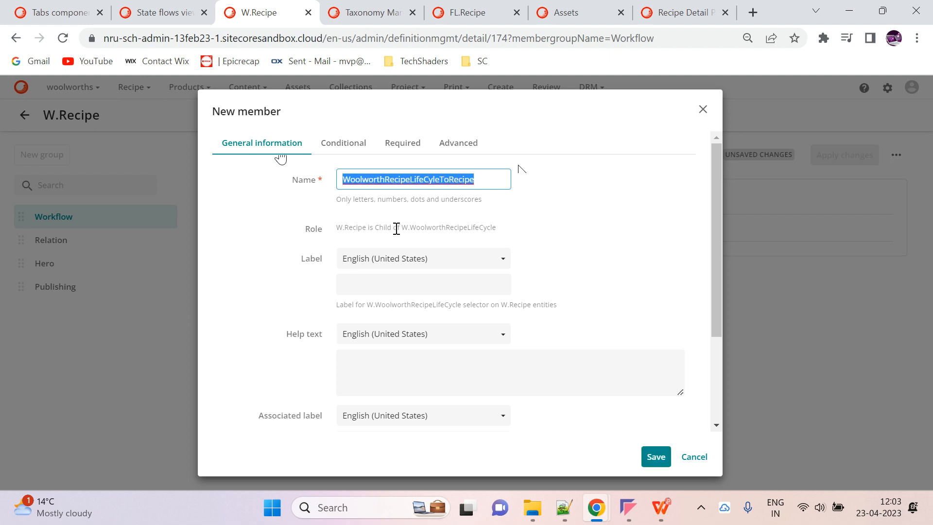
pyautogui.click(397, 273)
pyautogui.hotkey('ctrl', 'v')
# Step: Review the new relation's cardinality and advanced settings, save the member and apply the changes to W.Recipe
pyautogui.scroll(-3, 684, 322)
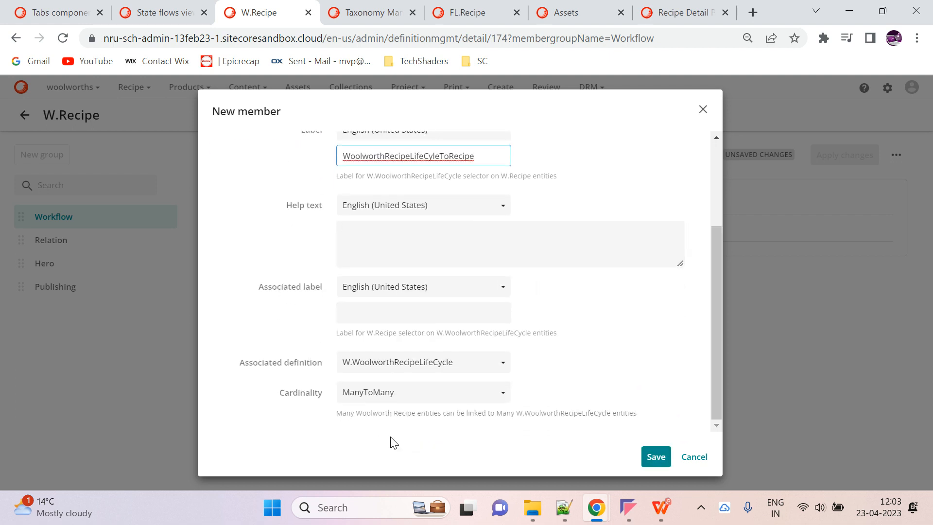
pyautogui.scroll(5, 486, 340)
pyautogui.click(459, 143)
pyautogui.scroll(-5, 597, 322)
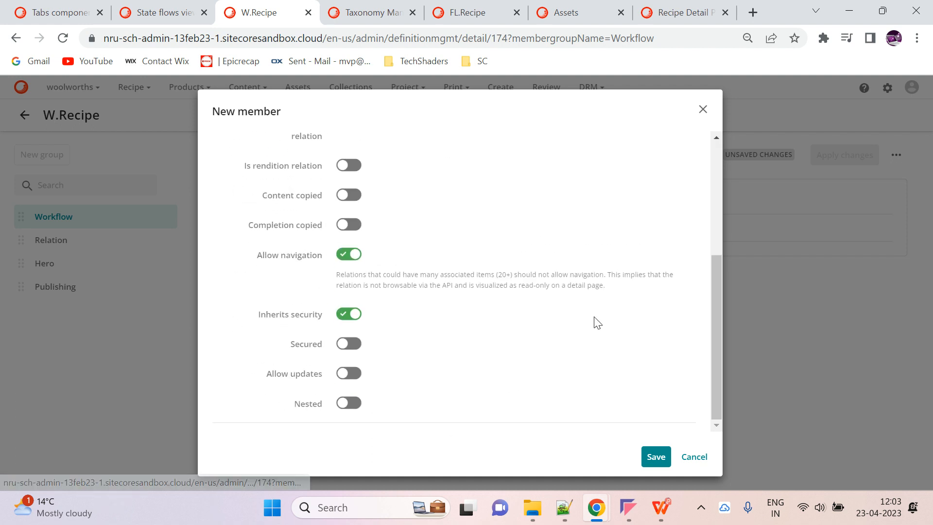
pyautogui.scroll(5, 622, 306)
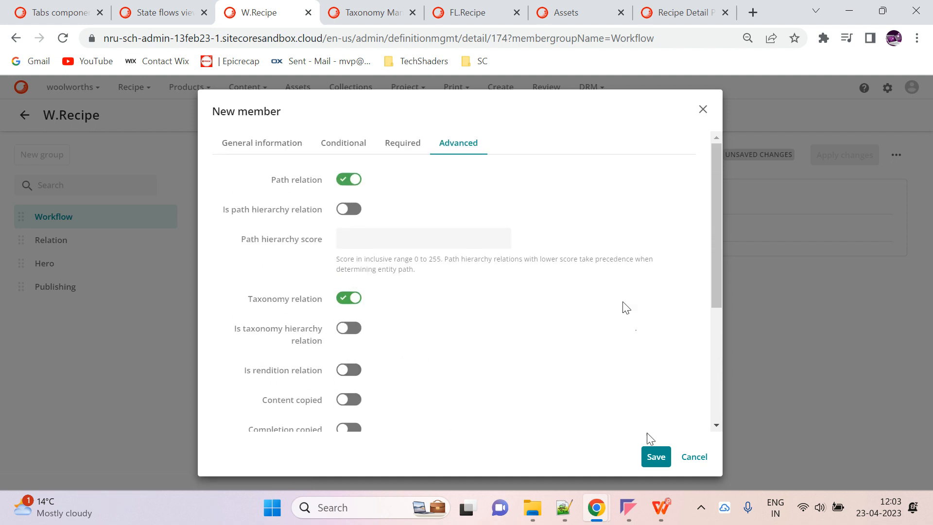
pyautogui.click(656, 456)
pyautogui.click(844, 154)
pyautogui.click(505, 324)
# Step: Start enabling W.Recipe for state flow and open the portal page selection for its detail page
pyautogui.click(908, 155)
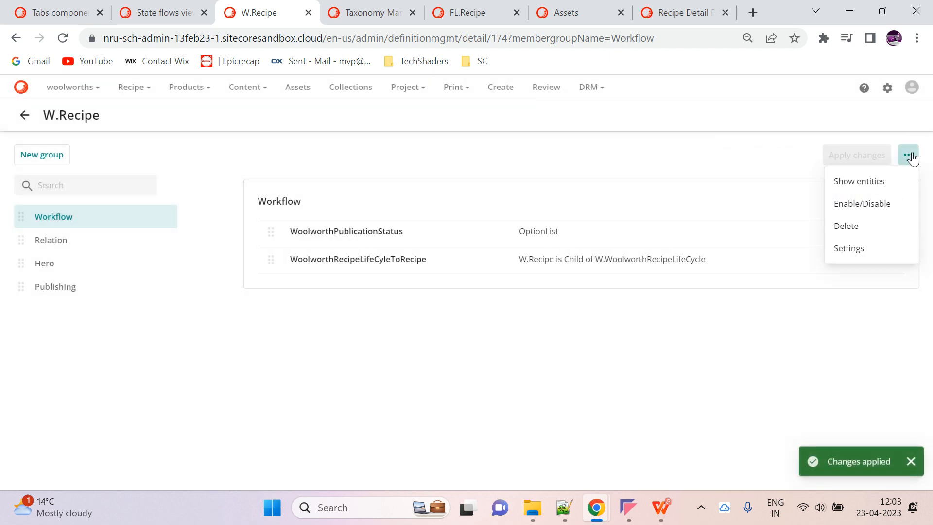
pyautogui.click(863, 203)
pyautogui.click(379, 308)
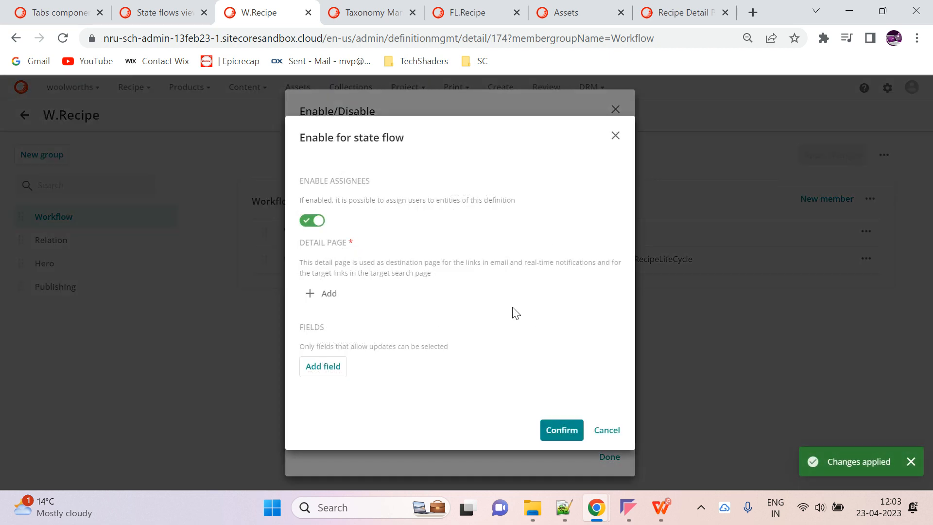
pyautogui.click(326, 296)
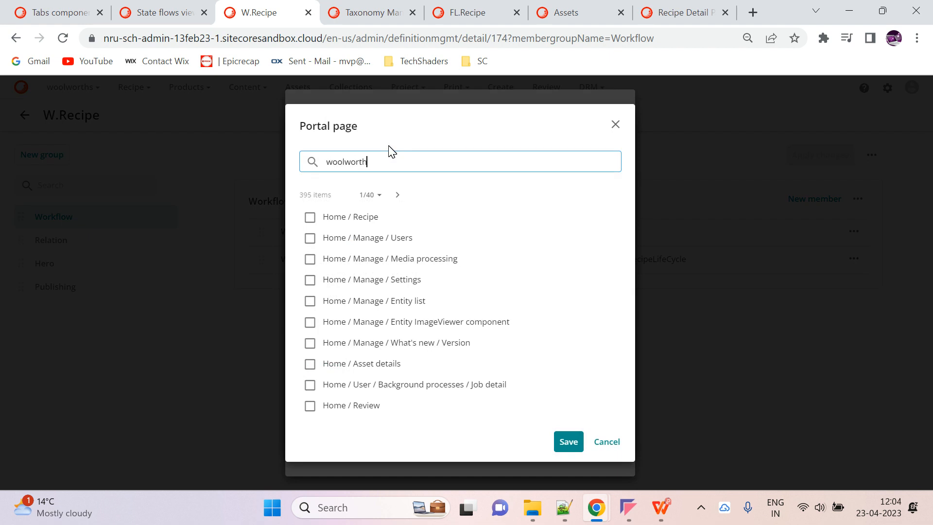
pyautogui.write('eceip')
pyautogui.press('Return')
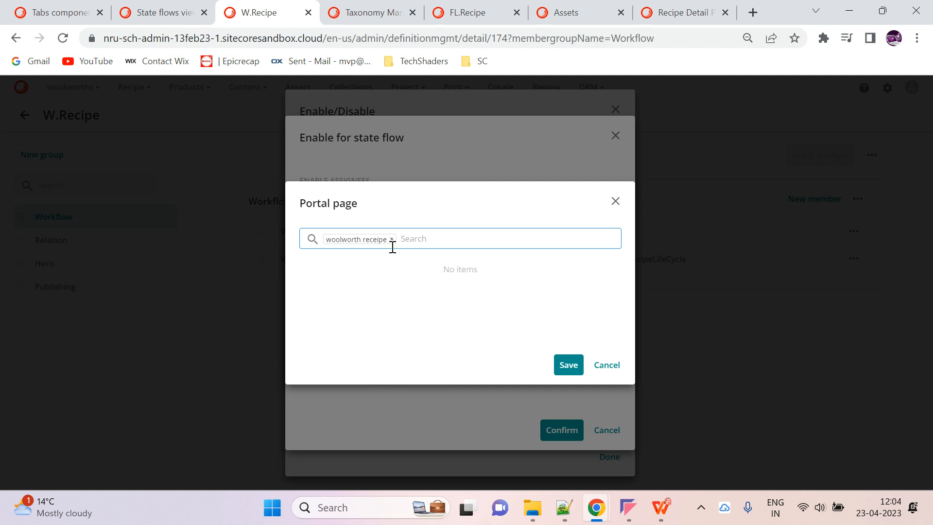
pyautogui.click(391, 239)
# Step: Search the portal pages for woolworth and assign the Woolworth page under Home / woolworths as the state flow detail page
pyautogui.write('wool')
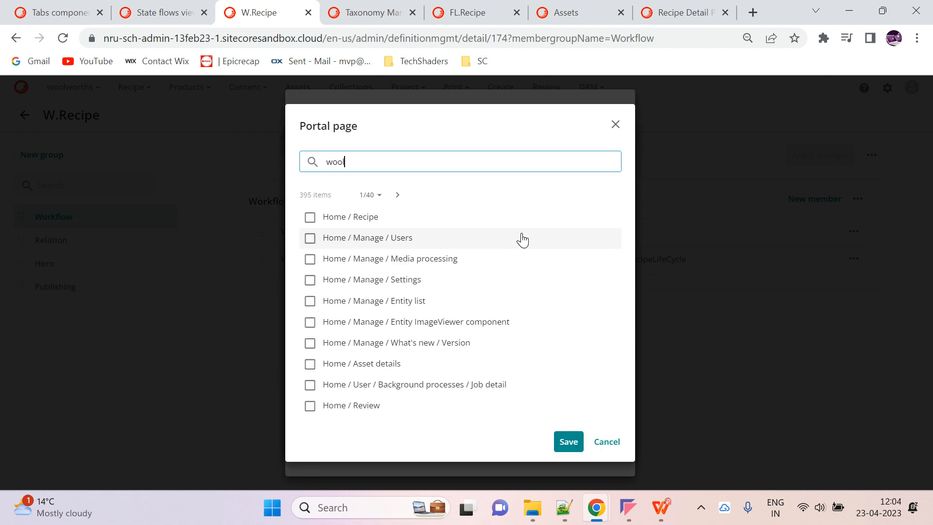
pyautogui.write('worth')
pyautogui.press('Return')
pyautogui.click(577, 265)
pyautogui.click(325, 265)
pyautogui.click(554, 329)
pyautogui.click(568, 417)
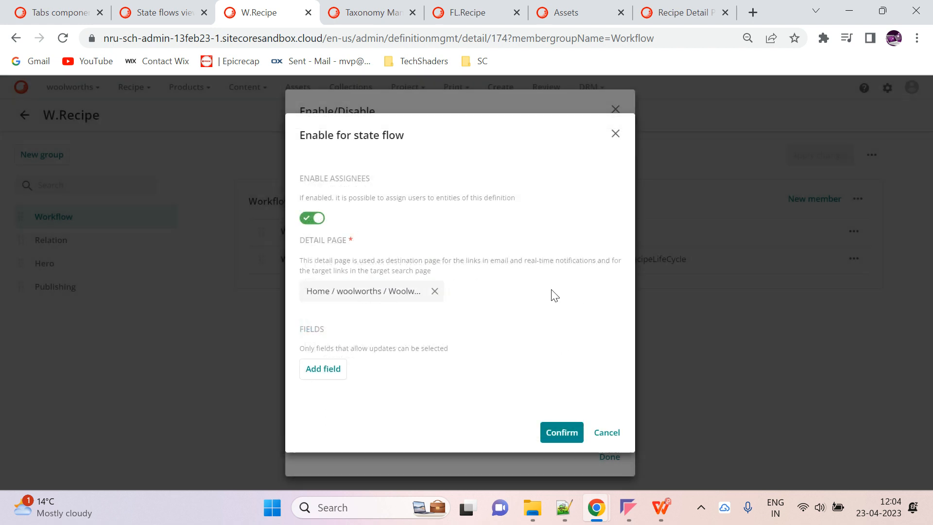
# Step: Open the selection of updatable fields for W.Recipe's state flow
pyautogui.click(323, 369)
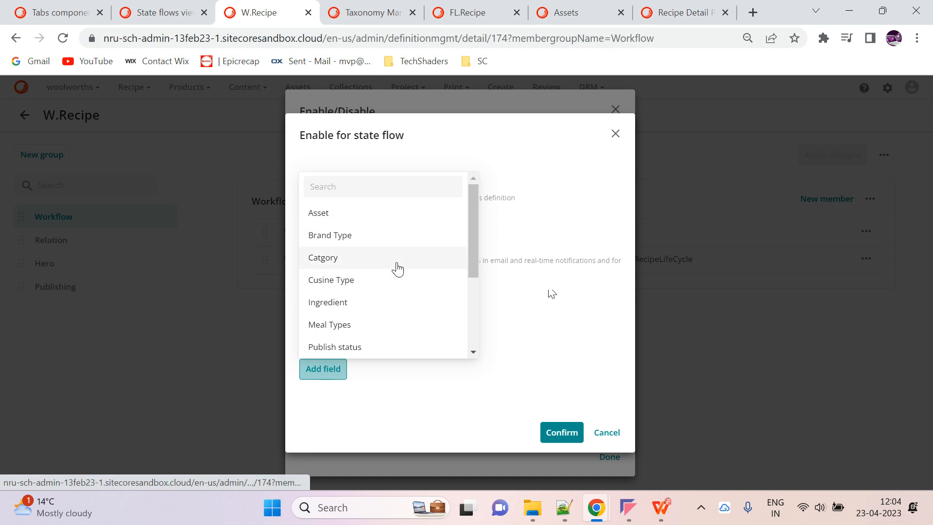
# Step: Try to enable W.Recipe for state flow with Publish status and one further field, and close the enable settings
pyautogui.scroll(-3, 397, 268)
pyautogui.click(387, 272)
pyautogui.click(323, 353)
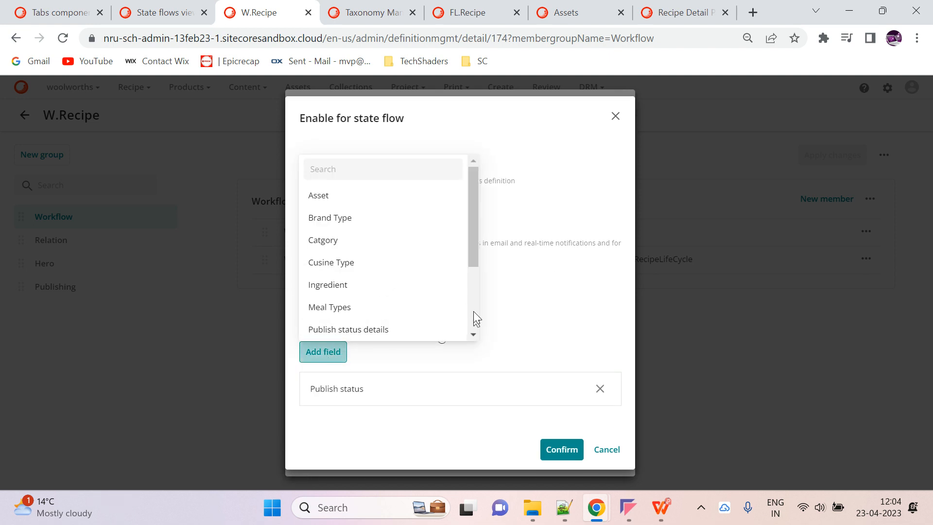
pyautogui.scroll(-3, 343, 236)
pyautogui.click(397, 325)
pyautogui.scroll(-1, 537, 344)
pyautogui.click(566, 454)
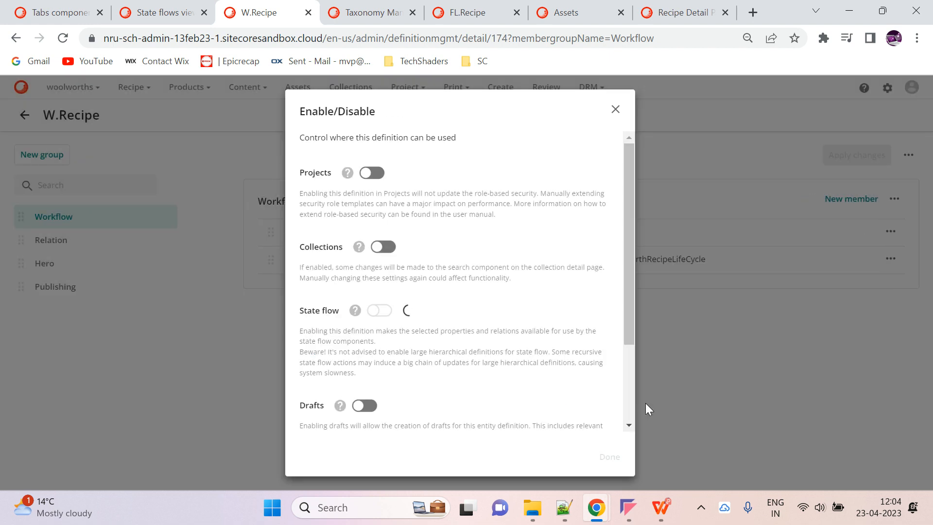
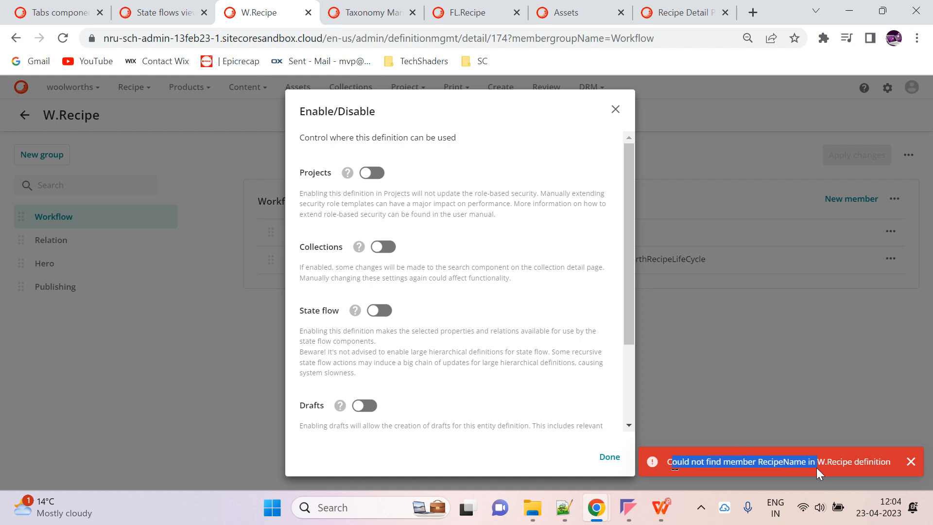
pyautogui.scroll(-3, 598, 360)
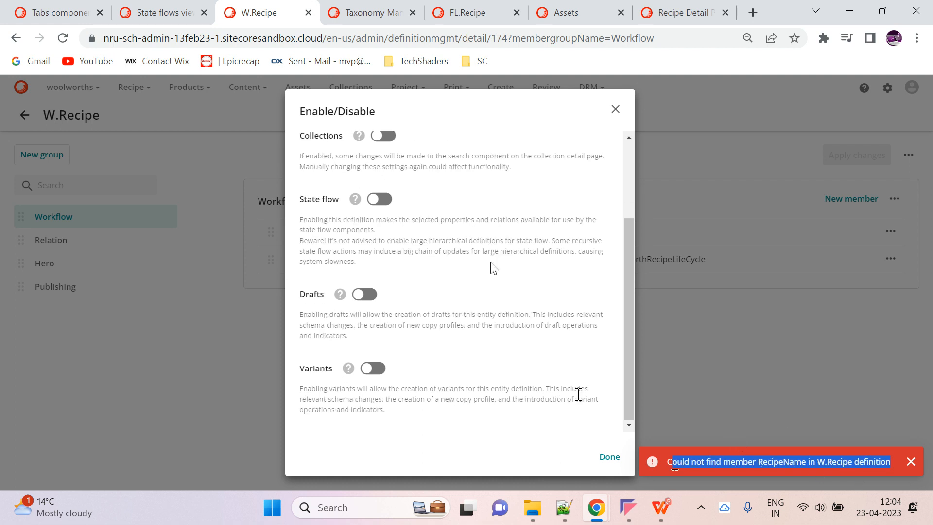
pyautogui.scroll(3, 577, 392)
pyautogui.click(608, 458)
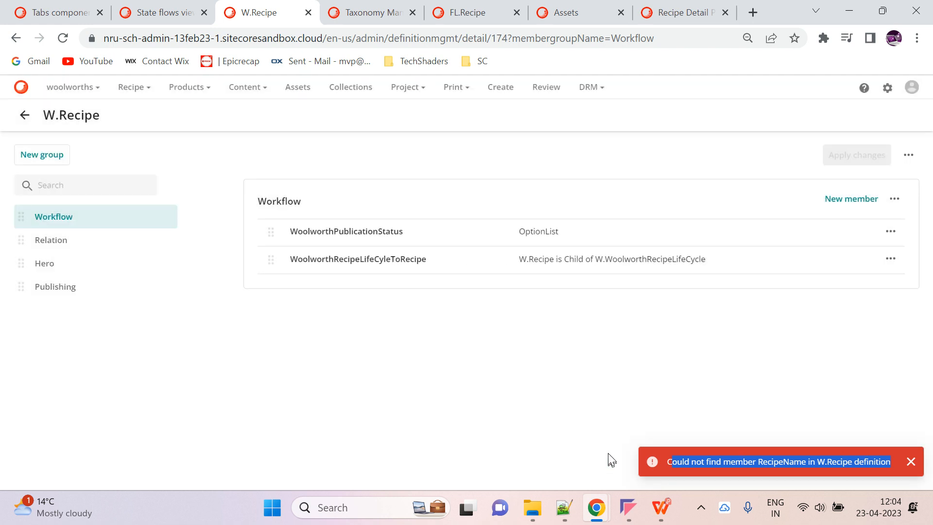
# Step: Check the display template in the W.Recipe definition settings without changing it
pyautogui.click(908, 156)
pyautogui.click(850, 252)
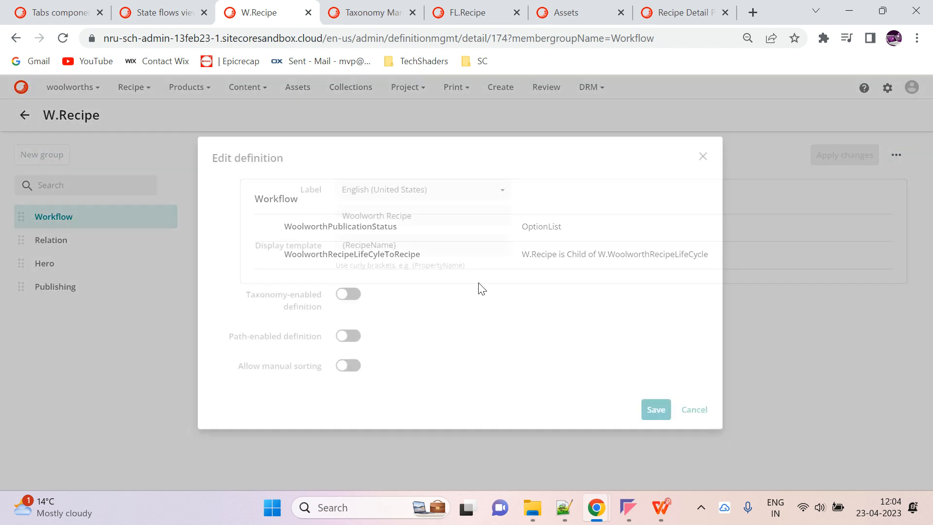
pyautogui.click(693, 409)
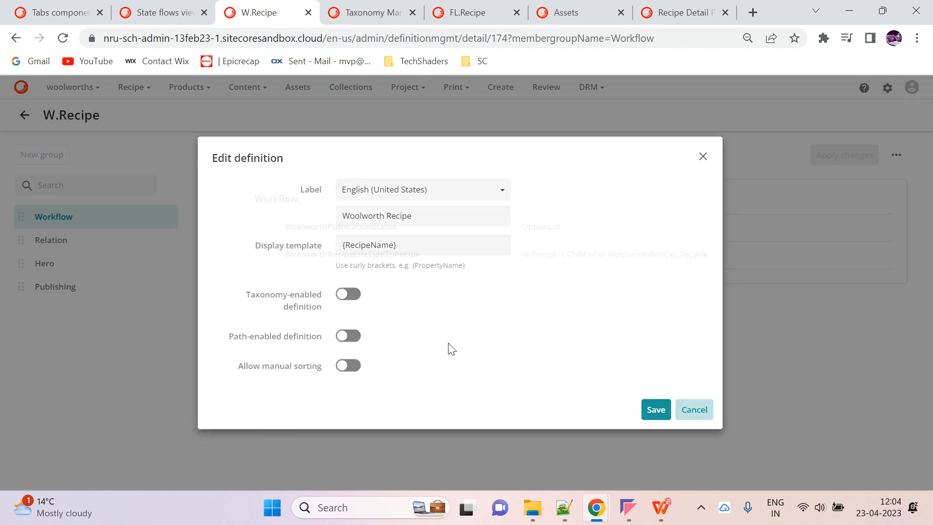
# Step: Review the members of each W.Recipe group and compare them with the Main group of FL.Recipe to look for a recipe name property
pyautogui.click(72, 290)
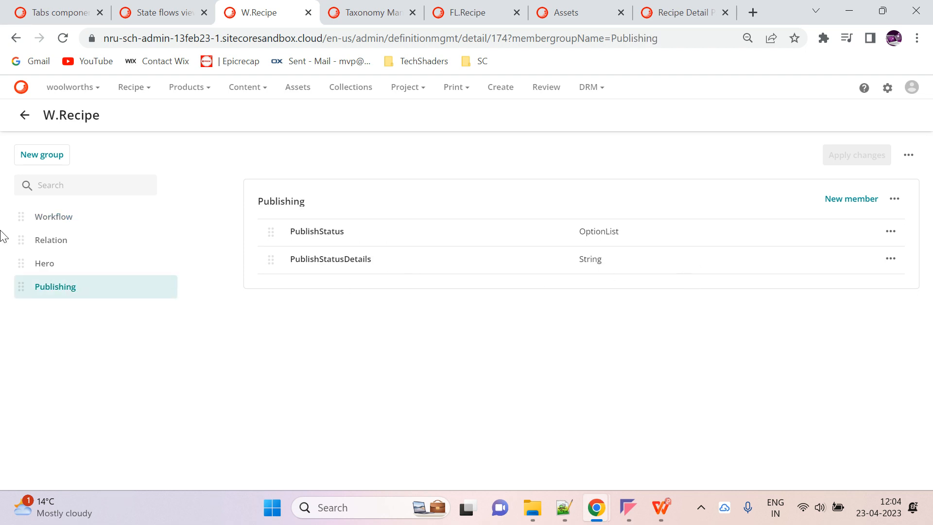
pyautogui.click(46, 261)
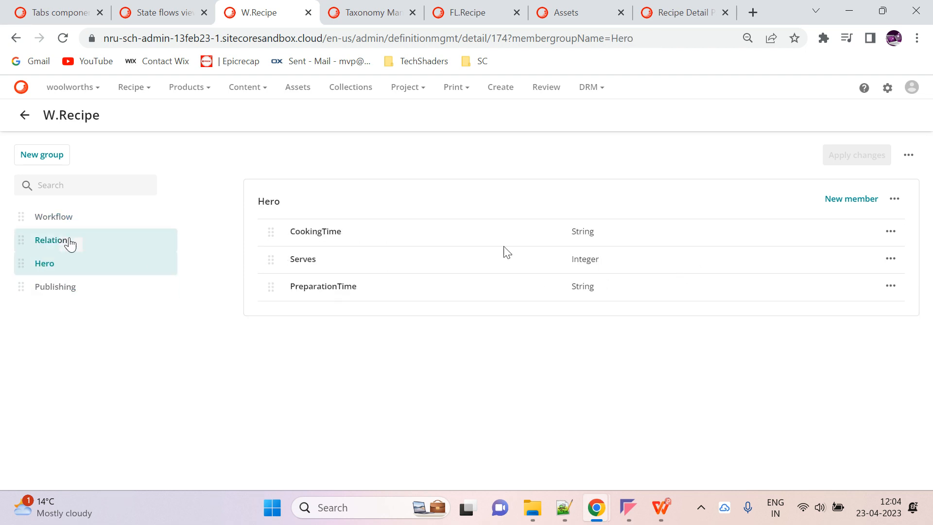
pyautogui.click(69, 242)
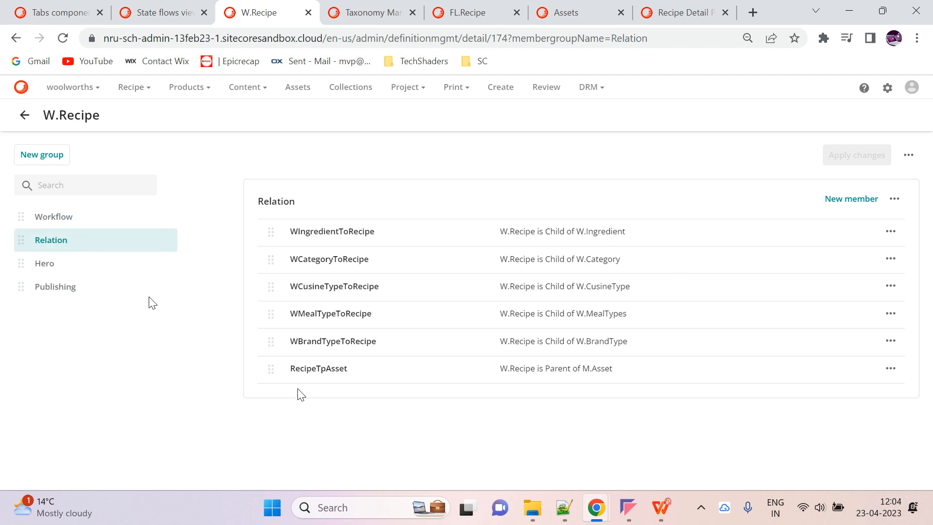
pyautogui.click(59, 224)
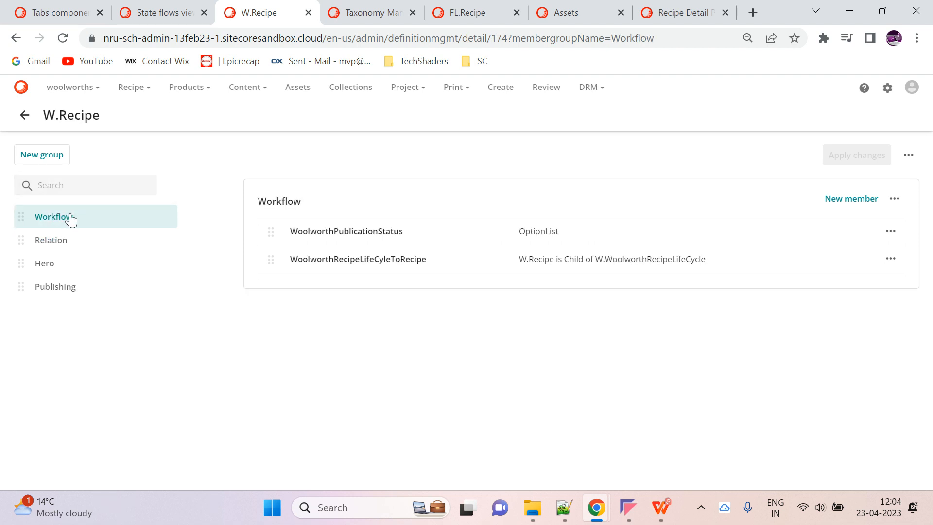
pyautogui.click(61, 270)
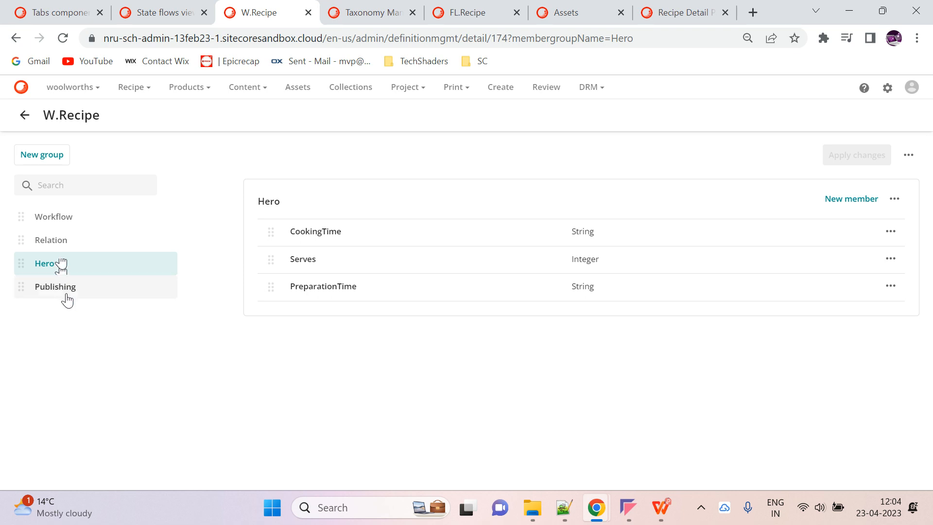
pyautogui.click(63, 298)
pyautogui.click(81, 263)
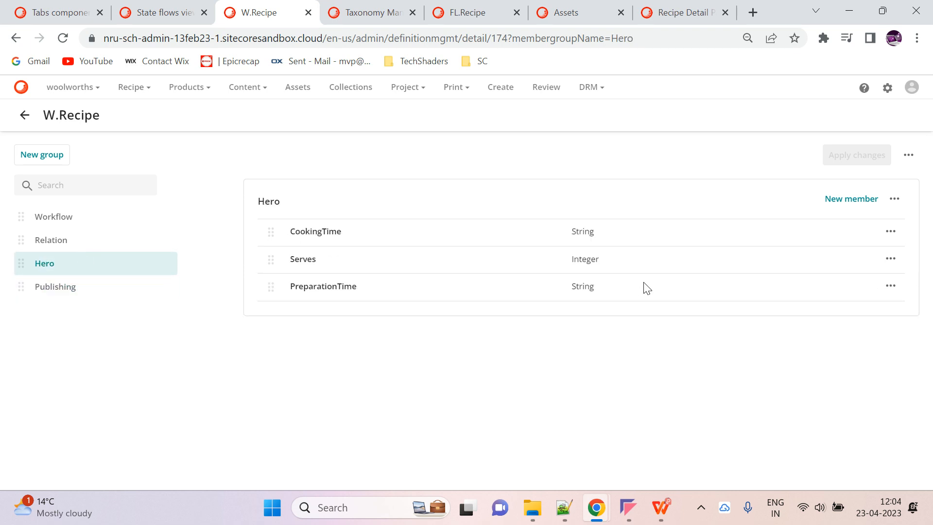
pyautogui.click(89, 247)
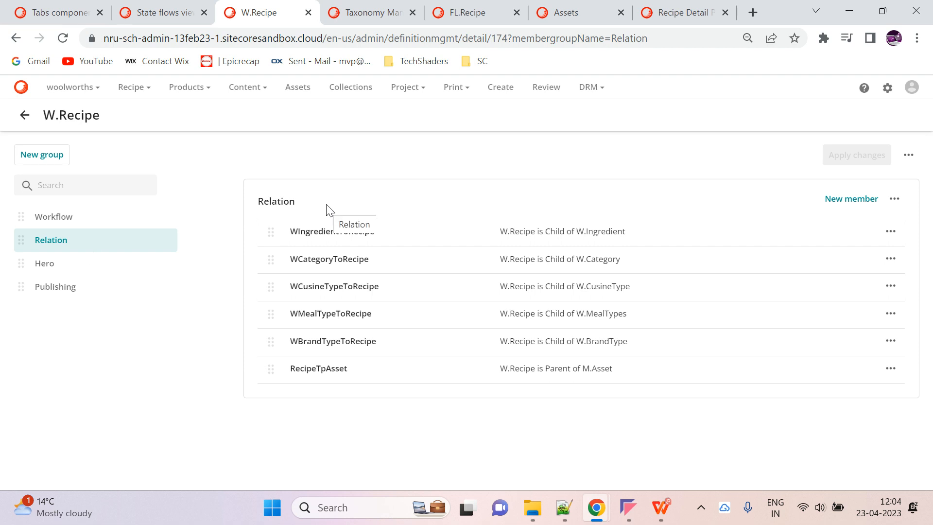
pyautogui.click(69, 294)
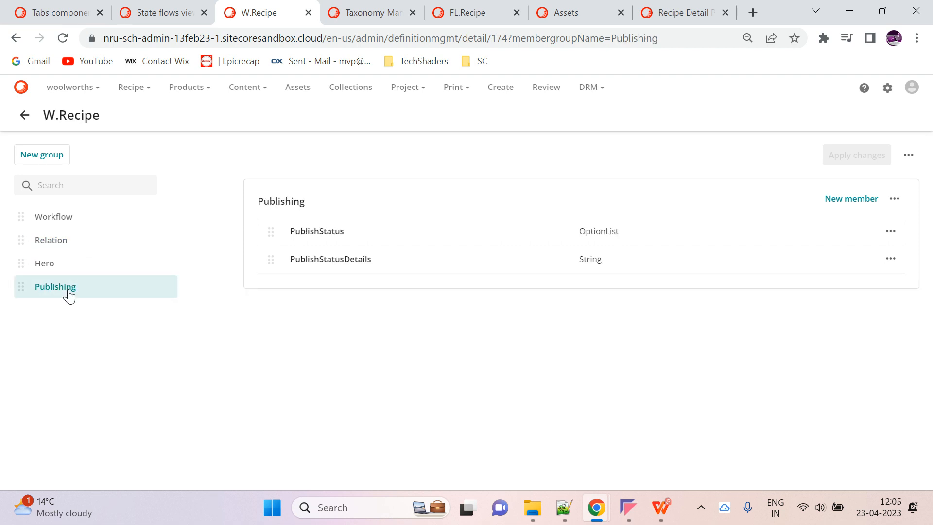
pyautogui.click(474, 10)
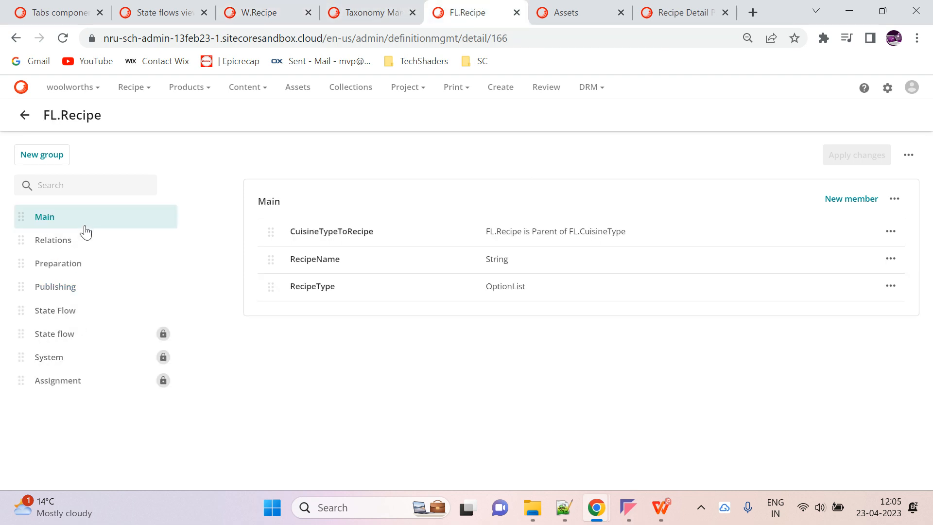
pyautogui.click(272, 9)
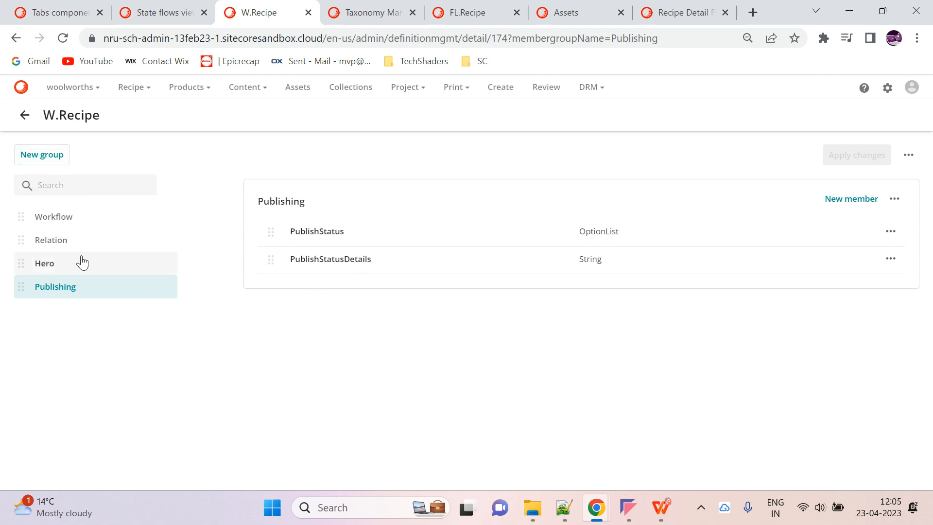
# Step: Try to add a String property named WoolWorthRecipeName to the Hero group of W.Recipe, copying its name before saving
pyautogui.click(29, 264)
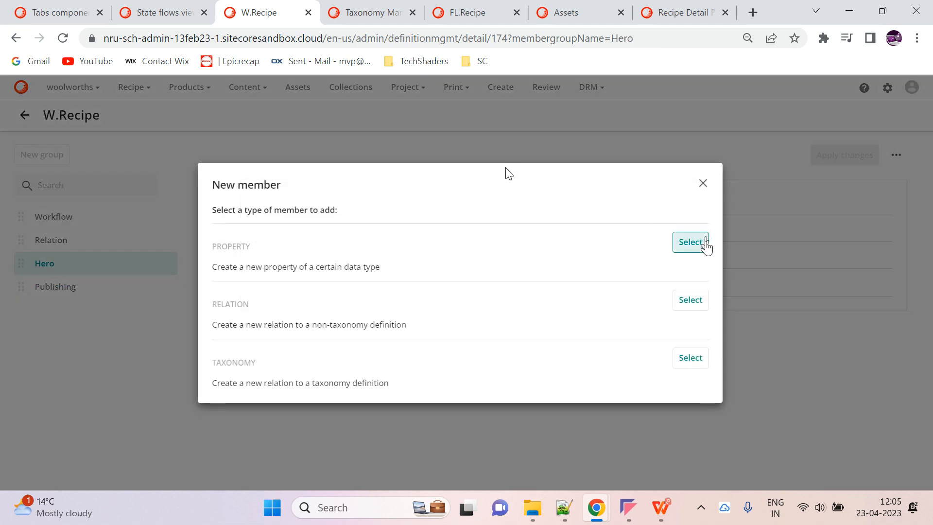
pyautogui.click(703, 246)
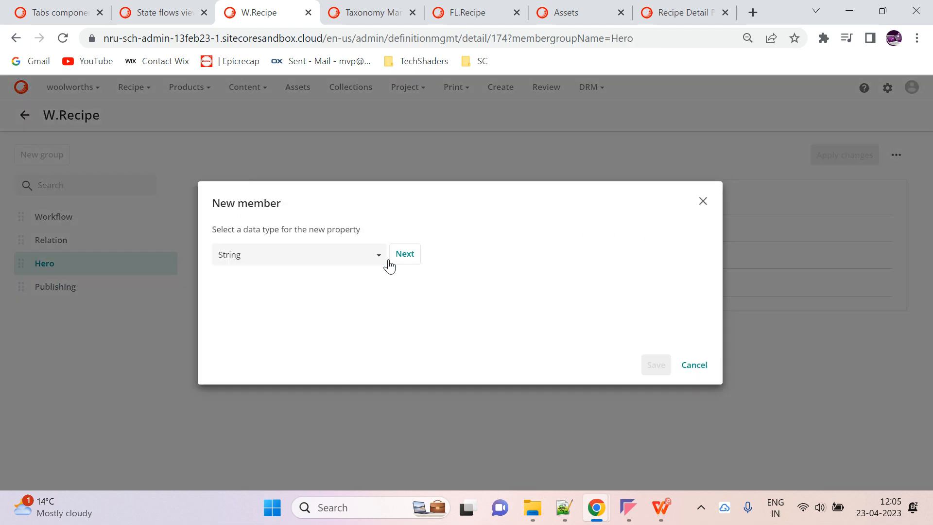
pyautogui.click(404, 254)
pyautogui.click(374, 180)
pyautogui.write('W')
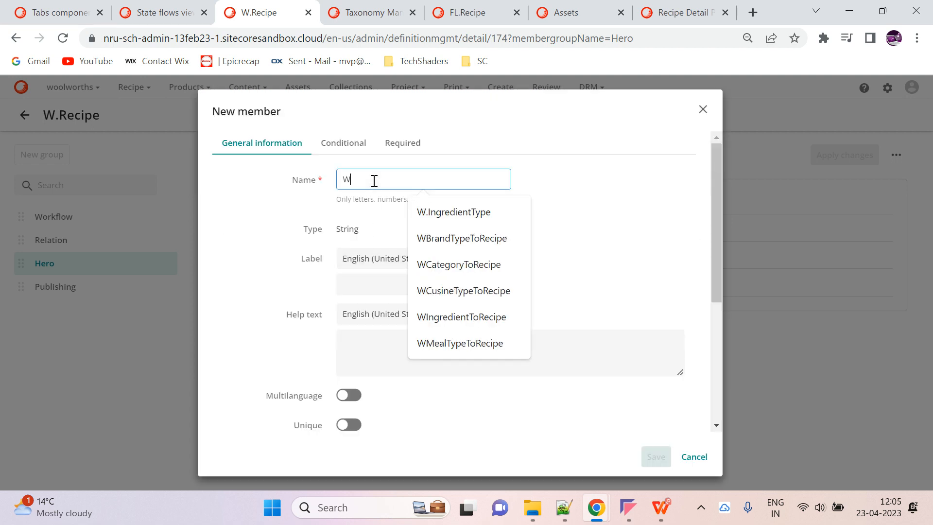
pyautogui.write('oolWorth Recipe Name')
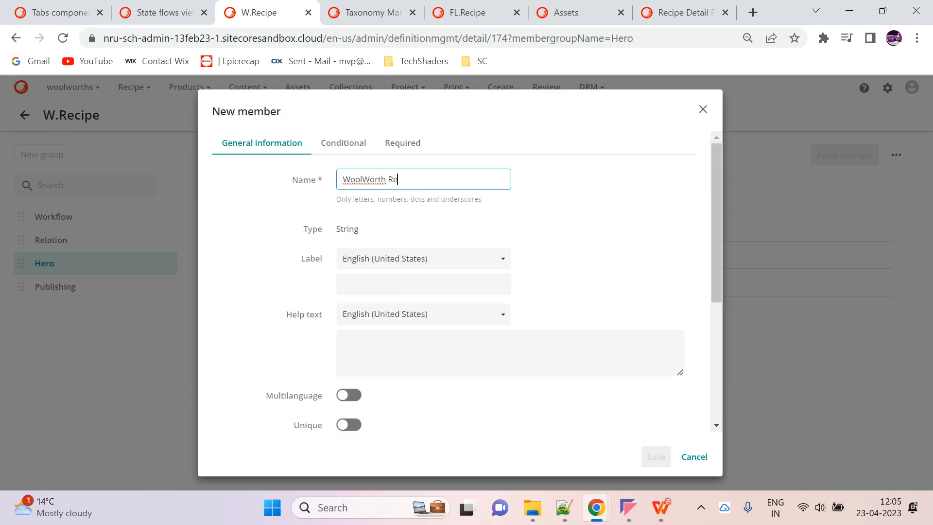
pyautogui.click(389, 179)
pyautogui.press('BackSpace')
pyautogui.click(411, 176)
pyautogui.press('BackSpace')
pyautogui.hotkey('ctrl', 'a')
pyautogui.hotkey('ctrl', 'c')
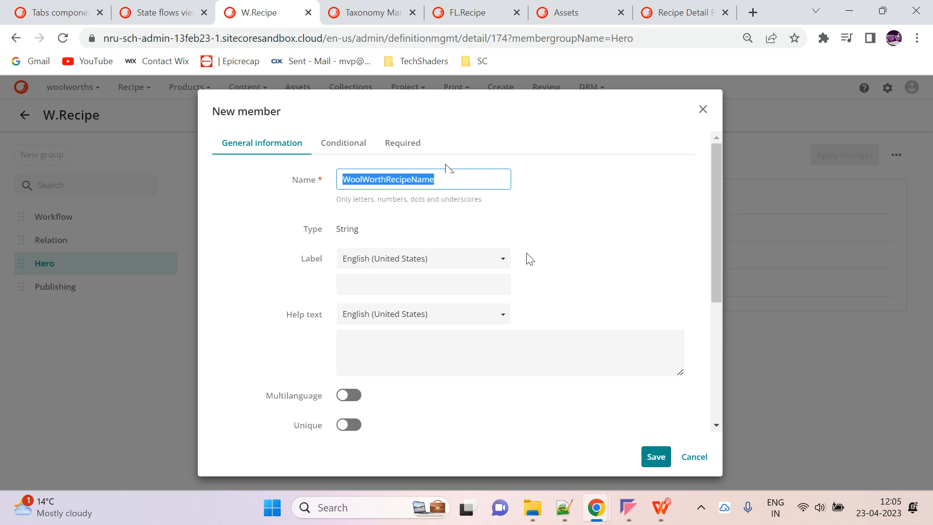
pyautogui.scroll(-5, 533, 325)
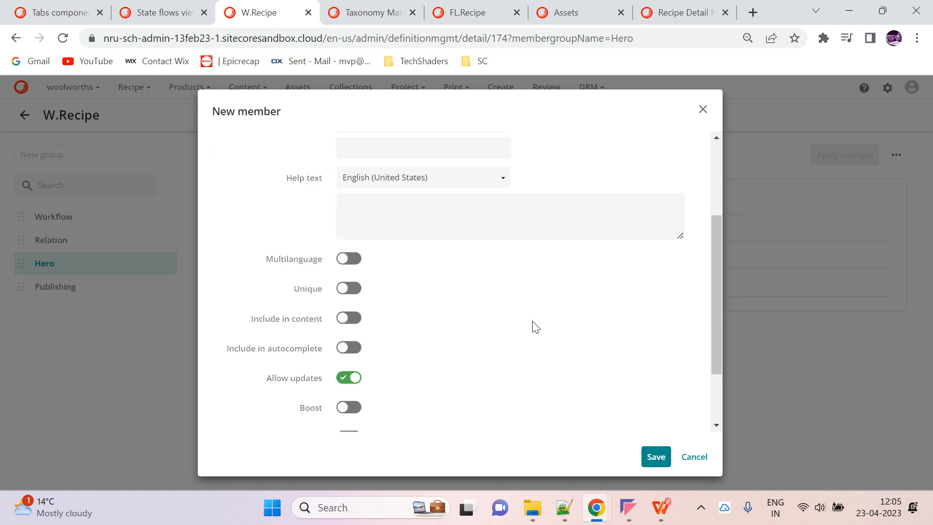
pyautogui.click(651, 457)
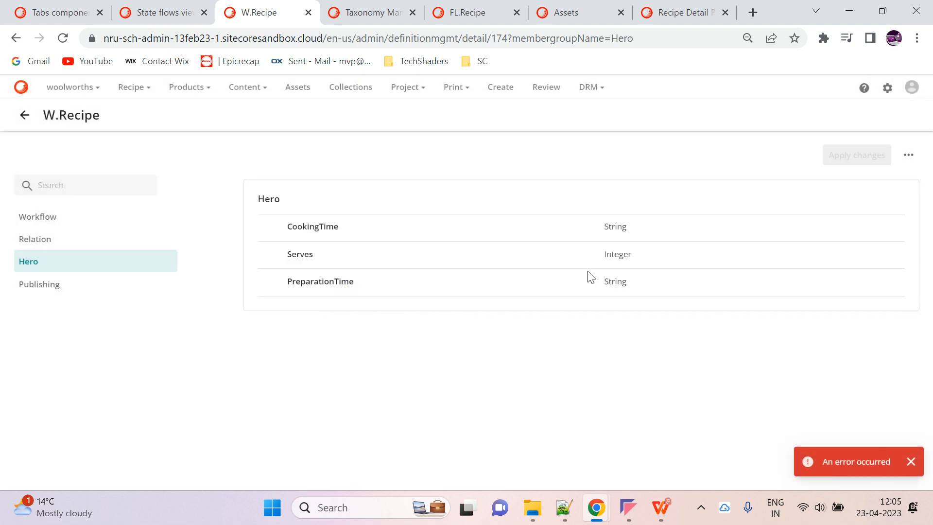
# Step: Reload the page, add a String property with the copied name WoolWorthRecipeName to the Hero group, and apply the changes
pyautogui.click(70, 38)
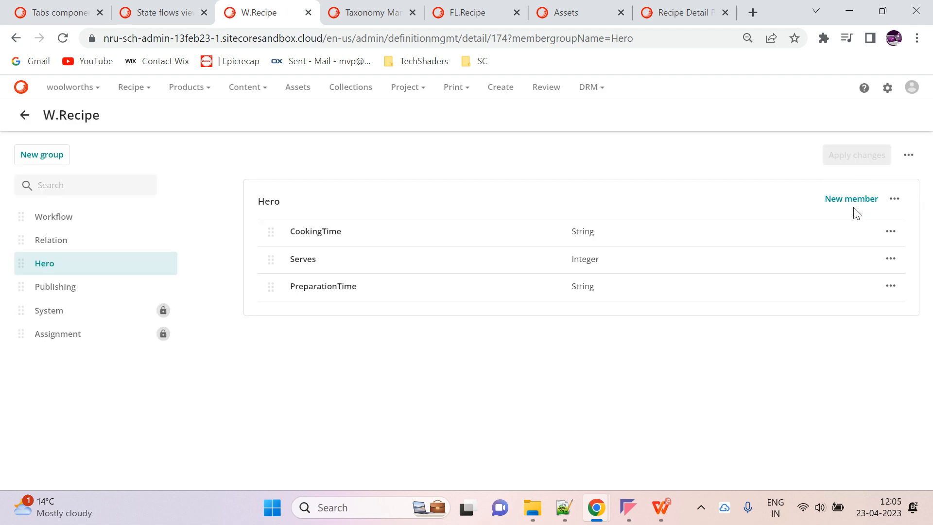
pyautogui.click(852, 198)
pyautogui.click(690, 242)
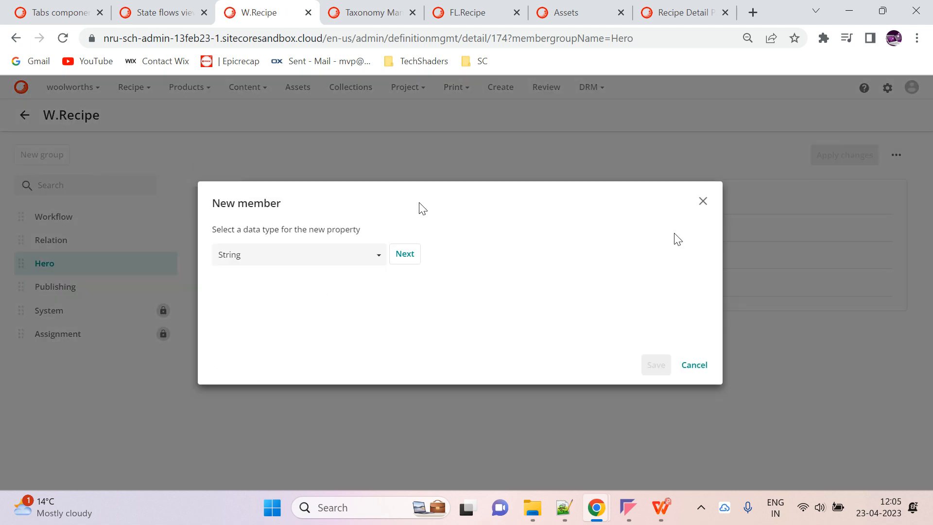
pyautogui.click(404, 254)
pyautogui.click(395, 180)
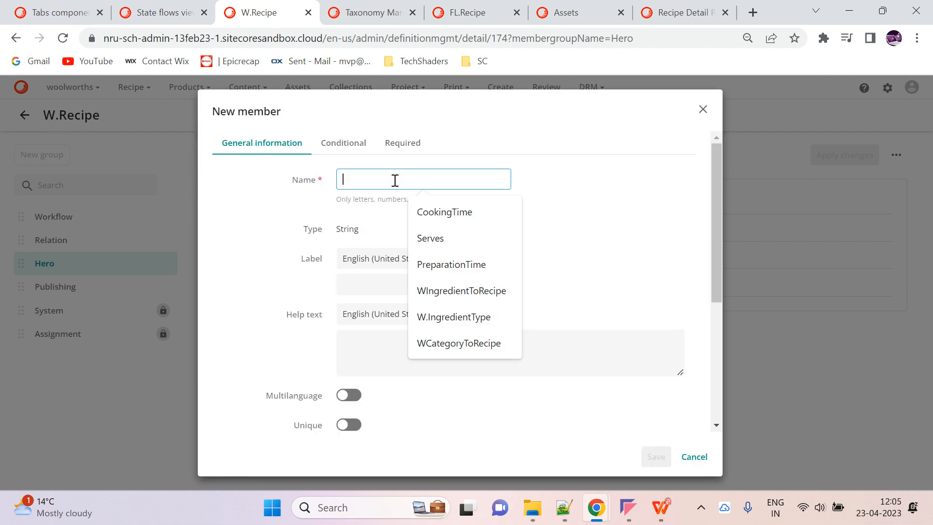
pyautogui.hotkey('ctrl', 'v')
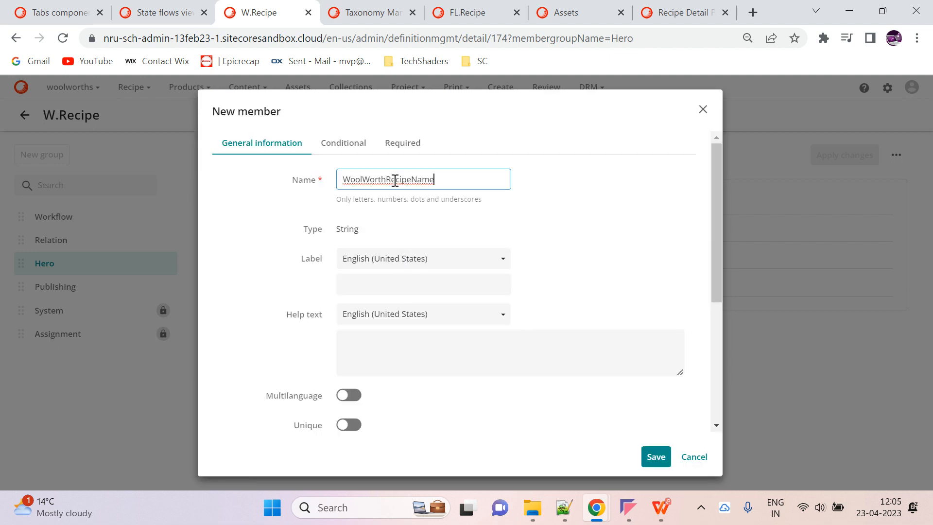
pyautogui.scroll(-5, 529, 277)
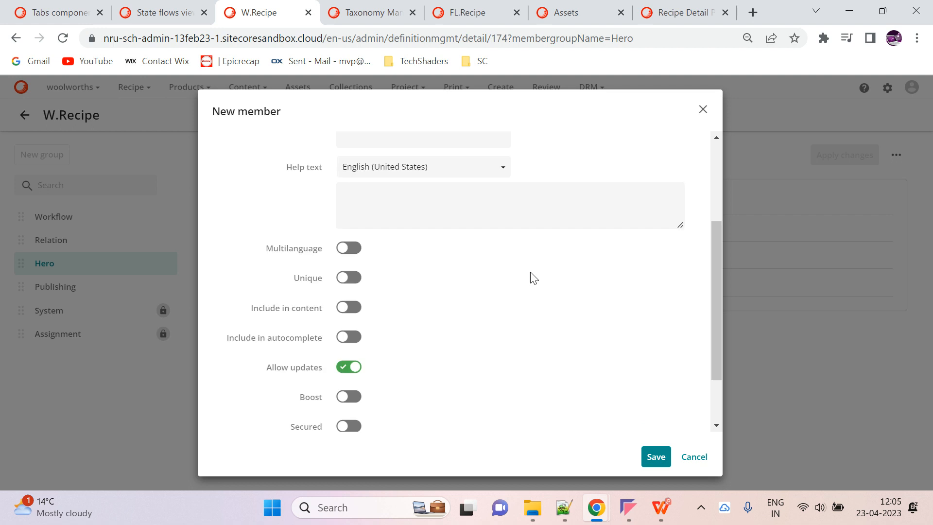
pyautogui.click(670, 457)
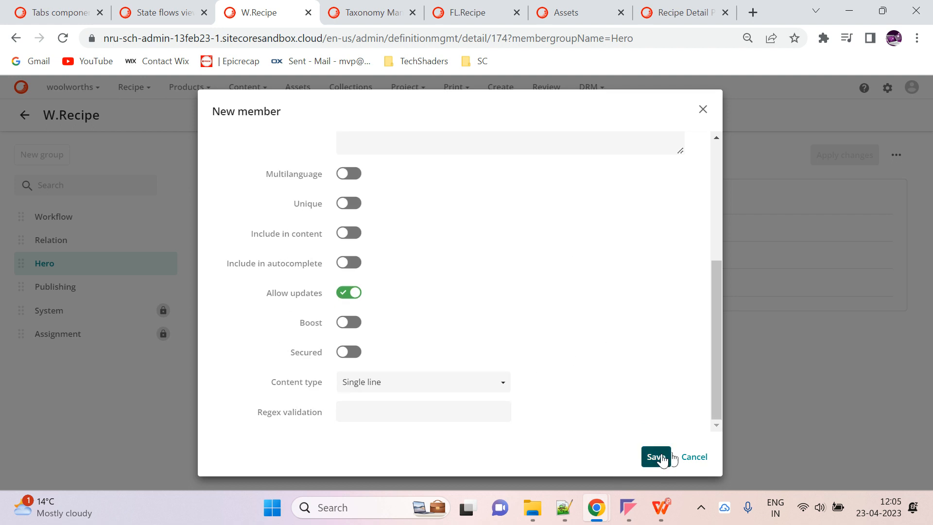
pyautogui.click(845, 154)
pyautogui.click(475, 317)
# Step: Set the W.Recipe definition's display template to {WoolWorthRecipeName}, save it and apply the changes
pyautogui.click(908, 155)
pyautogui.click(849, 249)
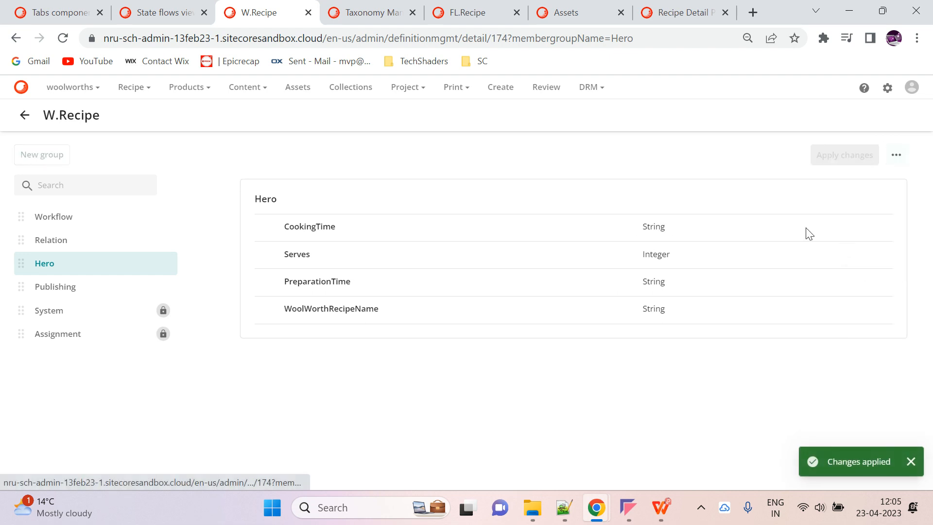
pyautogui.tripleClick(436, 248)
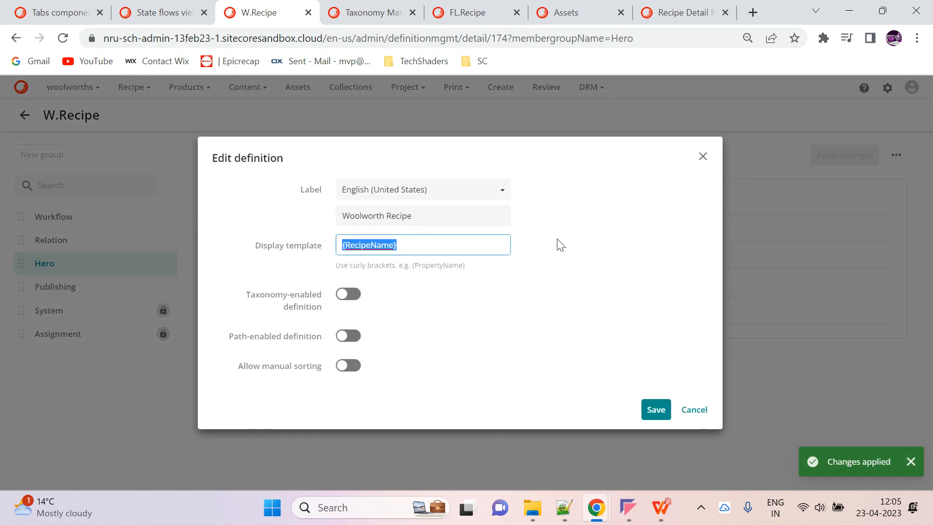
pyautogui.write('{}')
pyautogui.hotkey('ctrl', 'v')
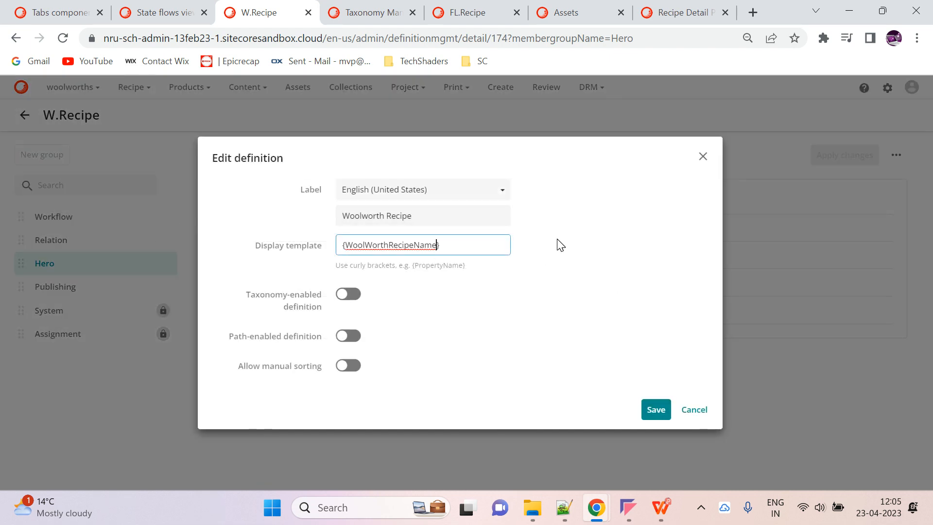
pyautogui.click(656, 410)
pyautogui.click(856, 155)
pyautogui.click(475, 318)
# Step: Start enabling the W.Recipe definition for state flow and choose the Woolworth recipe detail page under Home / woolworths as its detail page
pyautogui.click(907, 155)
pyautogui.click(855, 204)
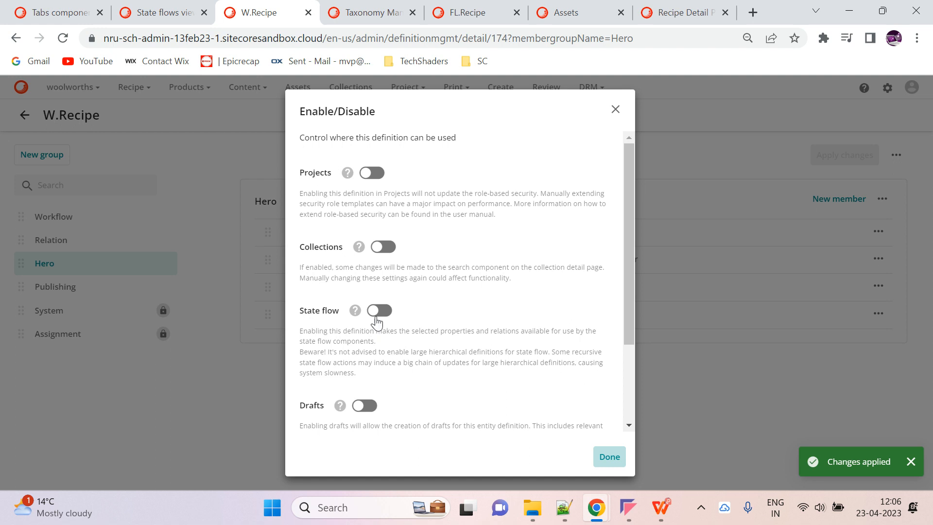
pyautogui.click(379, 310)
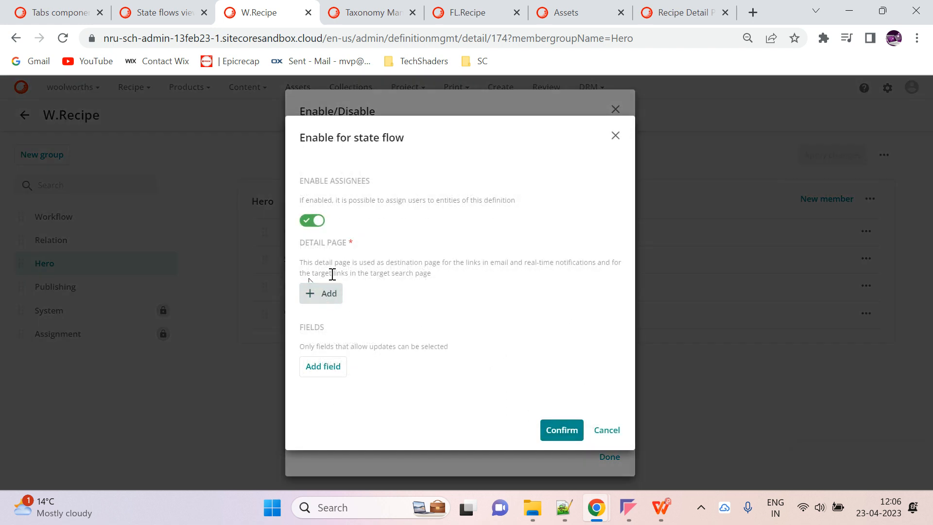
pyautogui.click(322, 294)
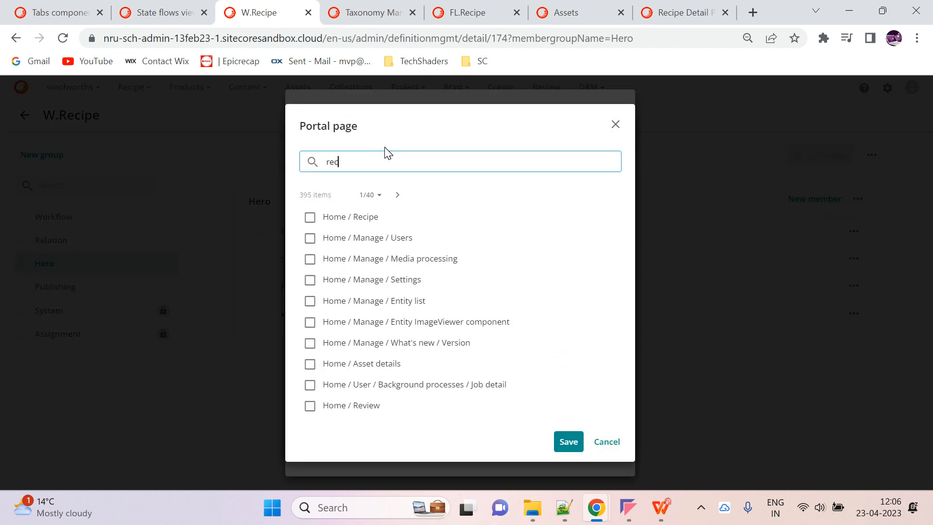
pyautogui.write('woolworth')
pyautogui.press('Return')
pyautogui.click(490, 326)
pyautogui.click(568, 418)
# Step: Add the Publish status and WoolworthRecipeLifeCyleToRecipe fields to the state flow settings, confirm them and close the Enable/Disable dialog
pyautogui.click(330, 368)
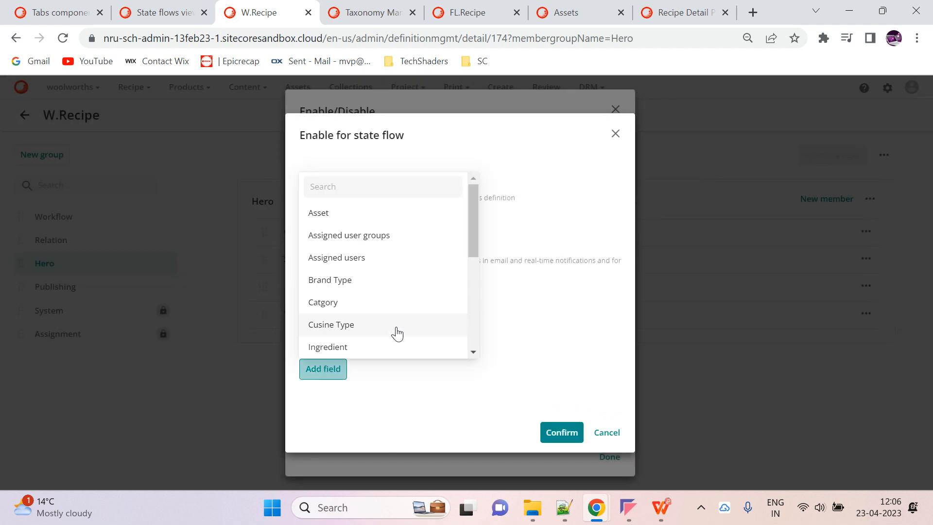
pyautogui.scroll(-3, 384, 272)
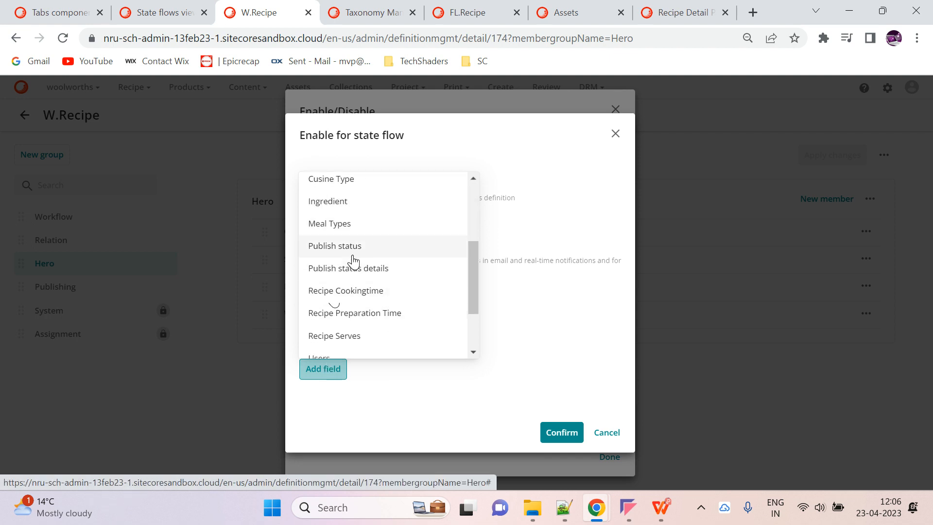
pyautogui.click(351, 249)
pyautogui.click(311, 357)
pyautogui.scroll(-5, 438, 233)
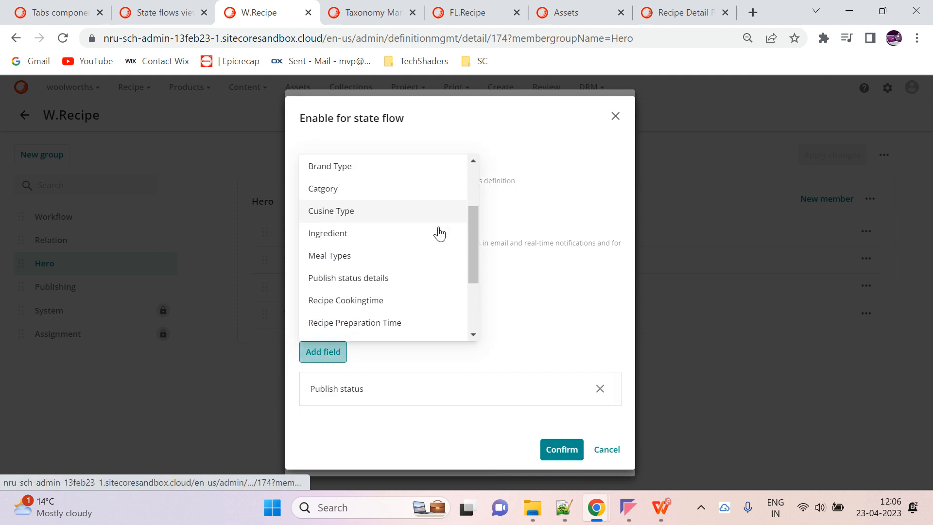
pyautogui.scroll(-3, 382, 285)
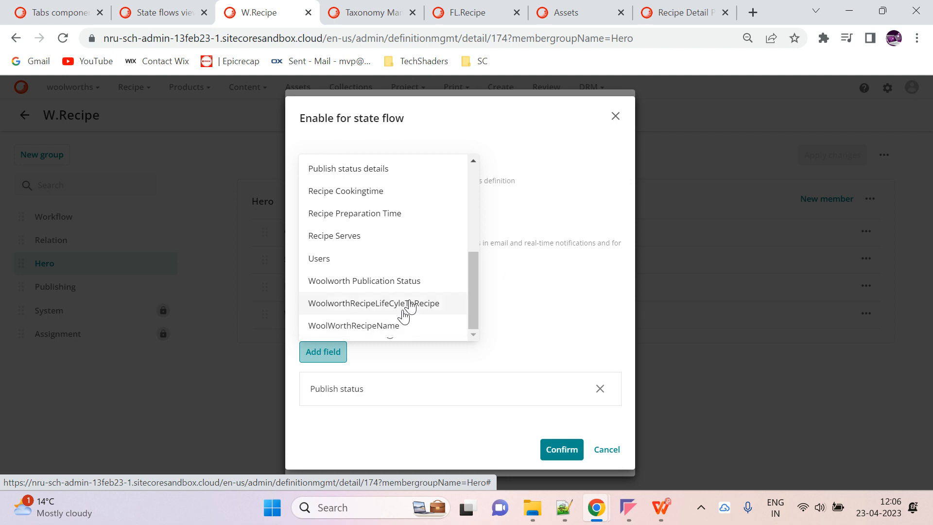
pyautogui.click(396, 309)
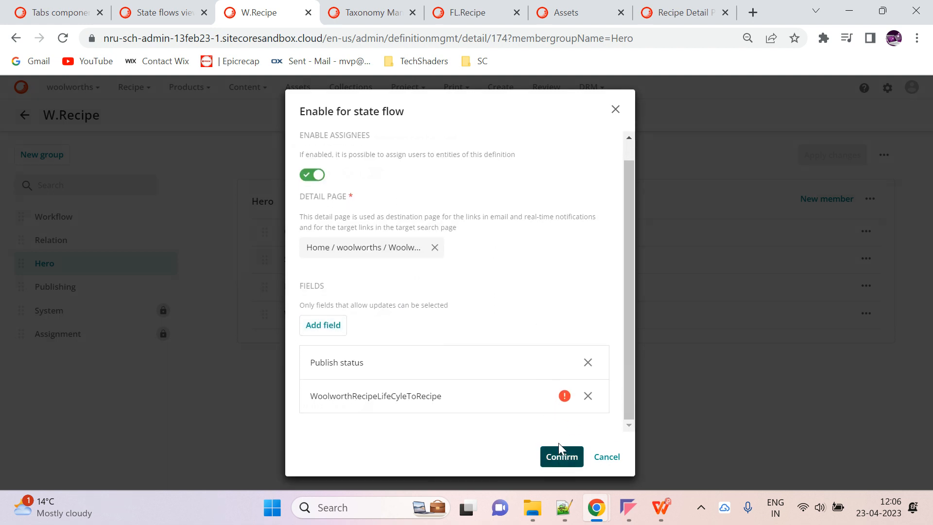
pyautogui.click(561, 457)
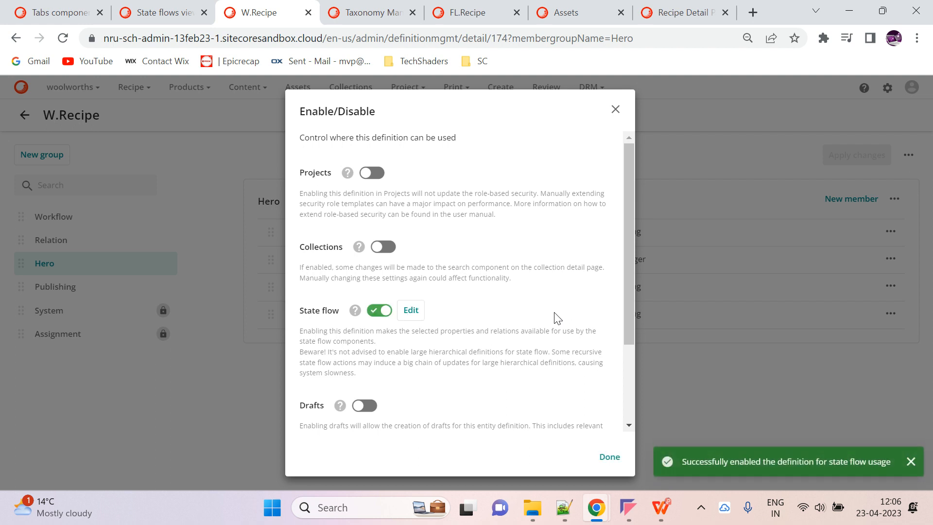
pyautogui.click(615, 109)
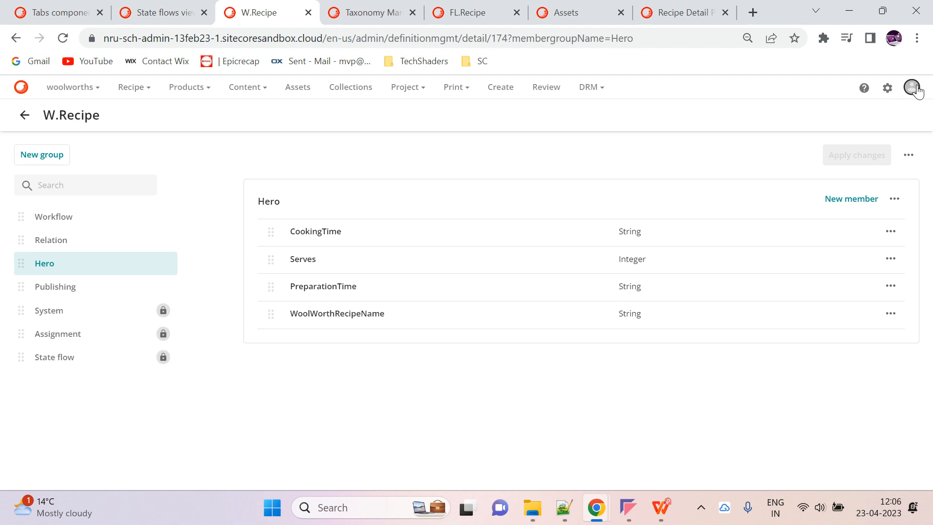
# Step: Find the State flows entry in the management area by searching for state, and open it
pyautogui.click(894, 89)
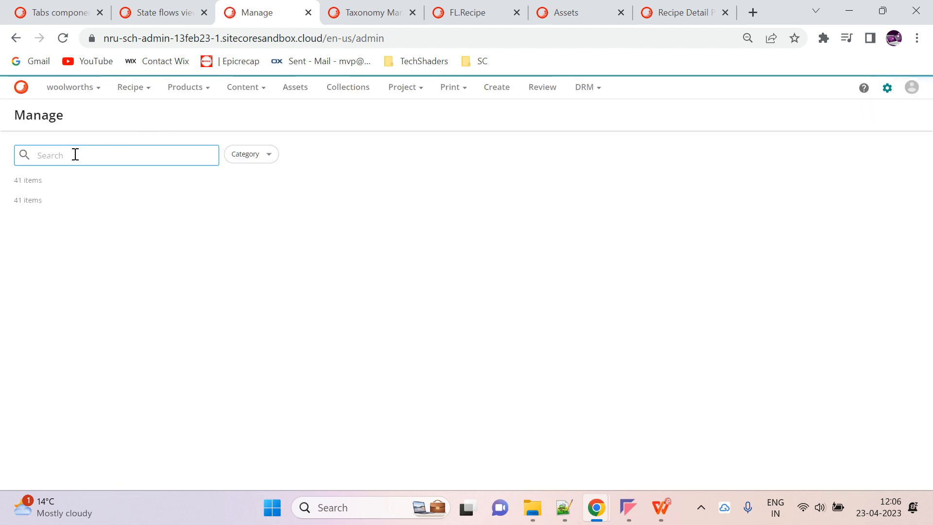
pyautogui.write('state')
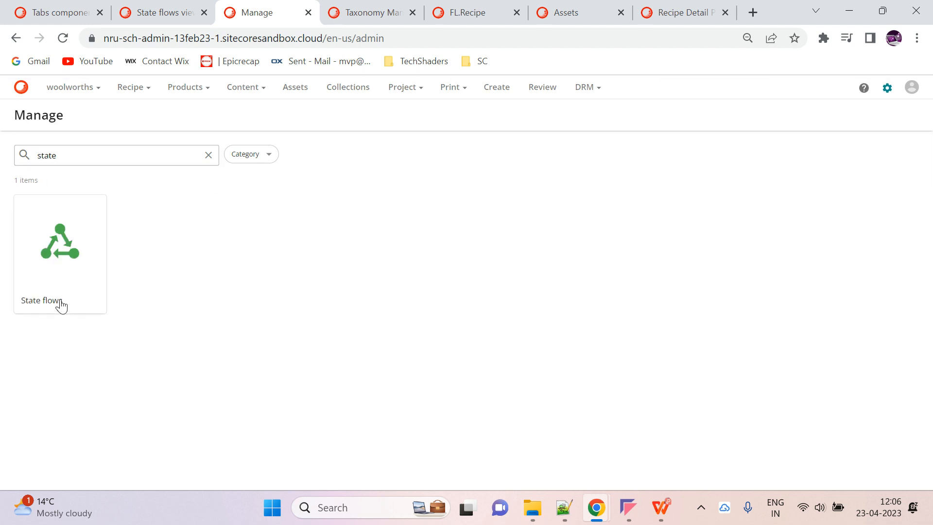
pyautogui.click(61, 305)
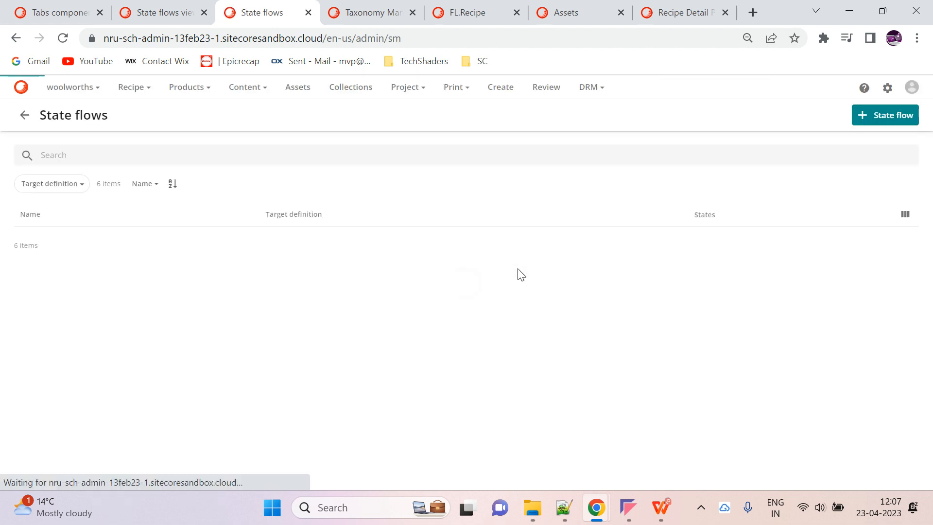
# Step: Start a new state flow and name it Woolworth Recipe Flow
pyautogui.click(869, 119)
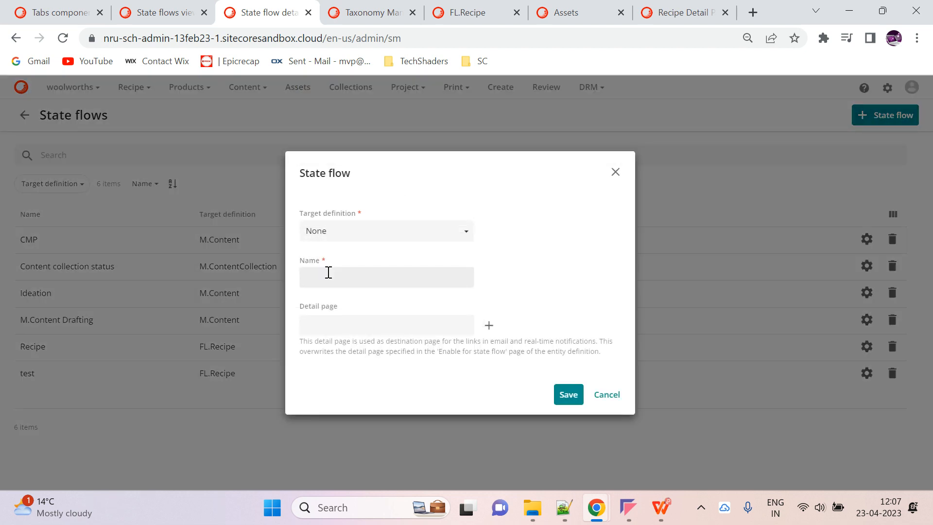
pyautogui.click(326, 276)
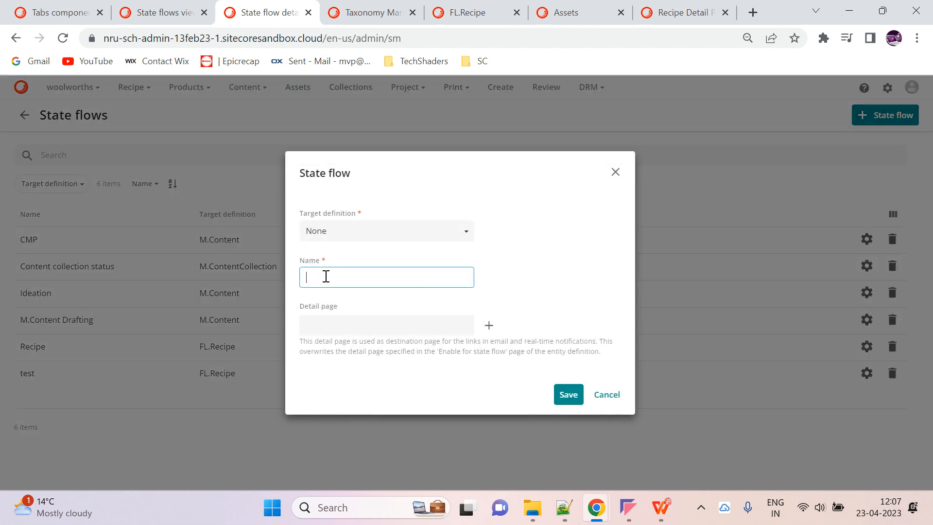
pyautogui.write('Woolworth Recipe Flow')
pyautogui.hotkey('ctrl', 'a')
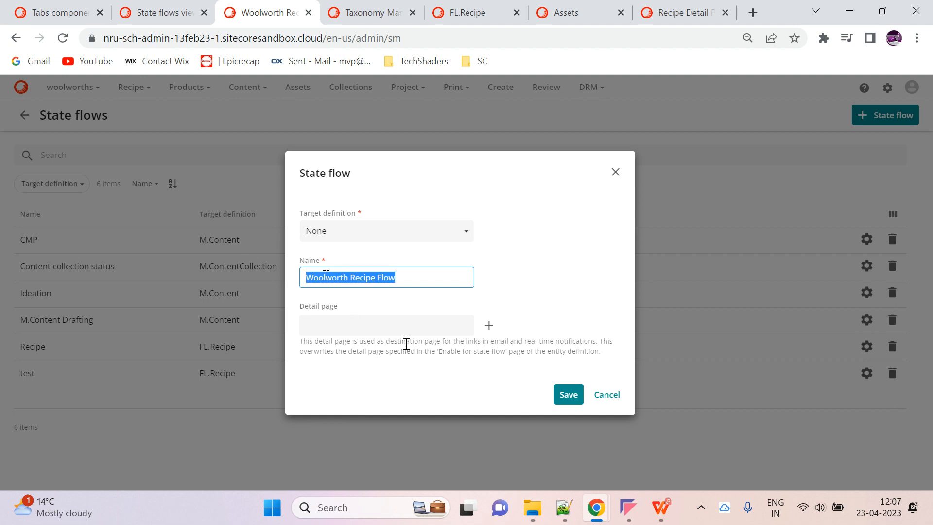
# Step: Search the portal pages for woolworth and set the Woolworth Recipe Detailed page as the state flow's detail page
pyautogui.click(489, 325)
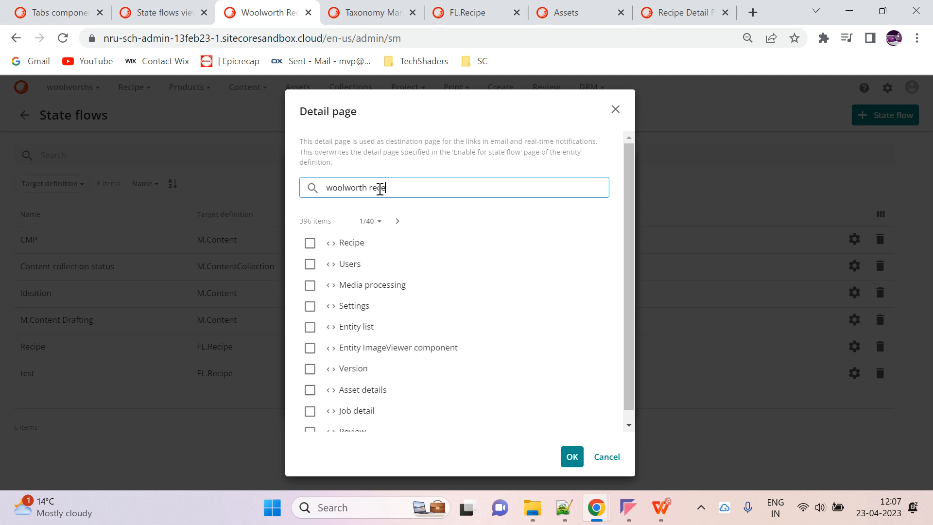
pyautogui.write('woolworth receipe')
pyautogui.press('Return')
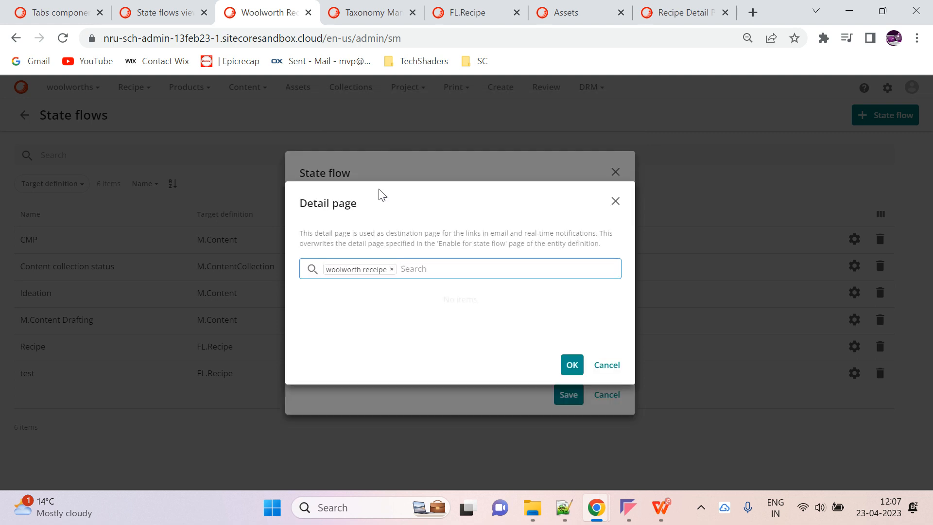
pyautogui.click(391, 269)
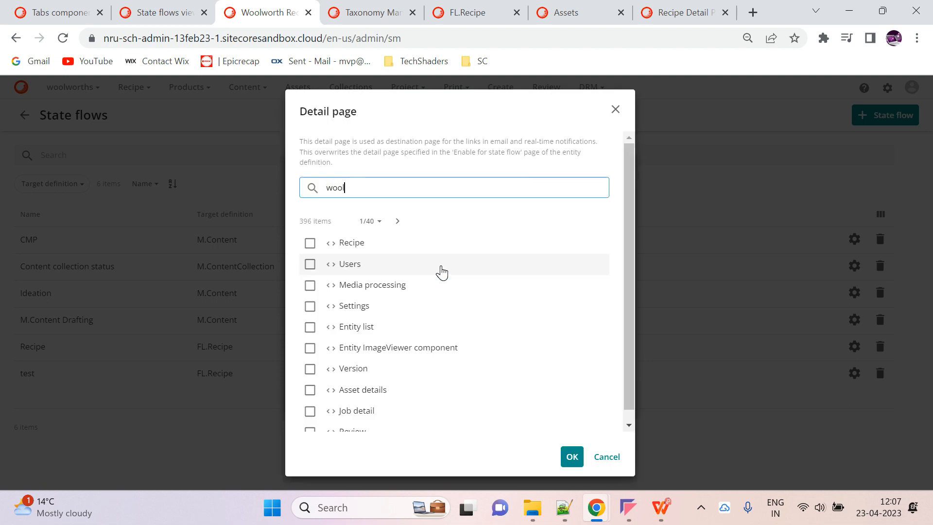
pyautogui.write('woolworth')
pyautogui.press('Return')
pyautogui.click(467, 351)
pyautogui.click(571, 424)
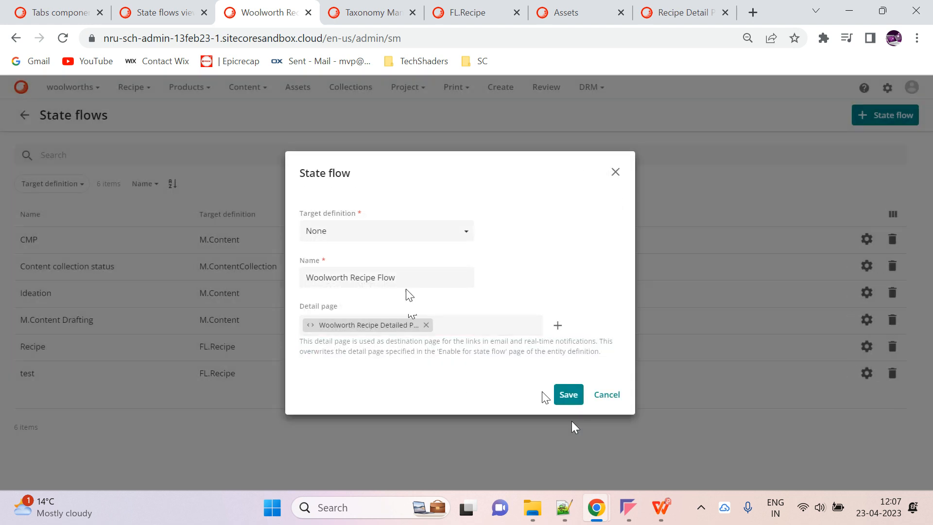
# Step: Set the state flow's target definition to W.Recipe, save it, and open Woolworth Recipe Flow from the list
pyautogui.click(423, 243)
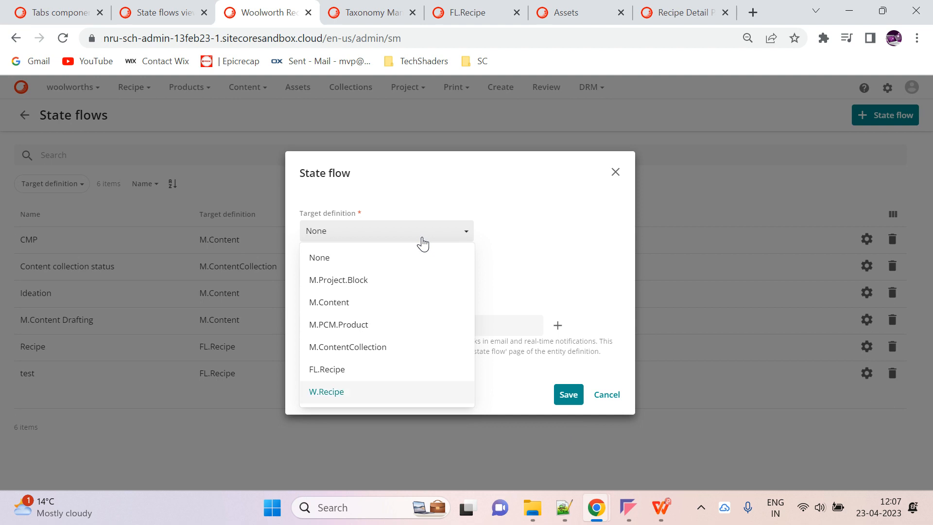
pyautogui.click(350, 391)
pyautogui.click(568, 394)
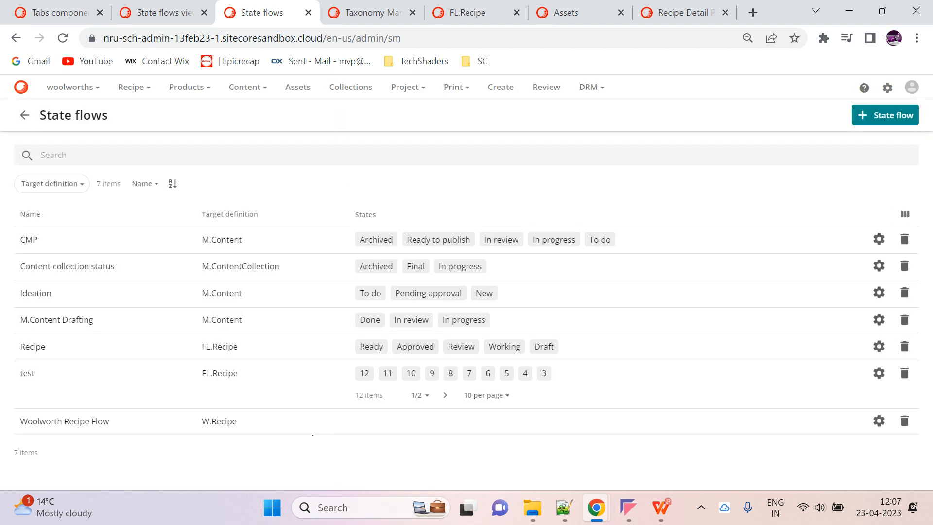
pyautogui.click(315, 427)
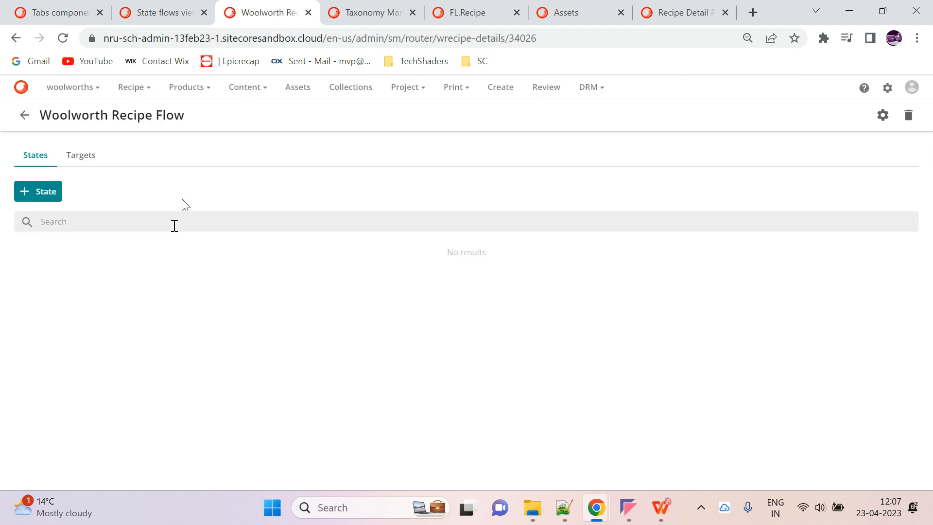
# Step: Add a state named Draft with the description Draft to Woolworth Recipe Flow, leaving both field updates on Keep, and save it
pyautogui.click(43, 194)
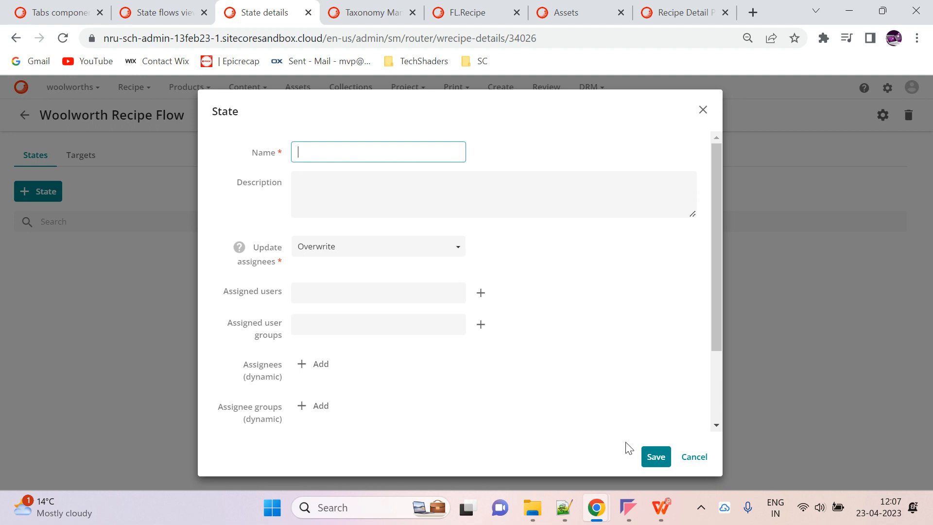
pyautogui.click(627, 508)
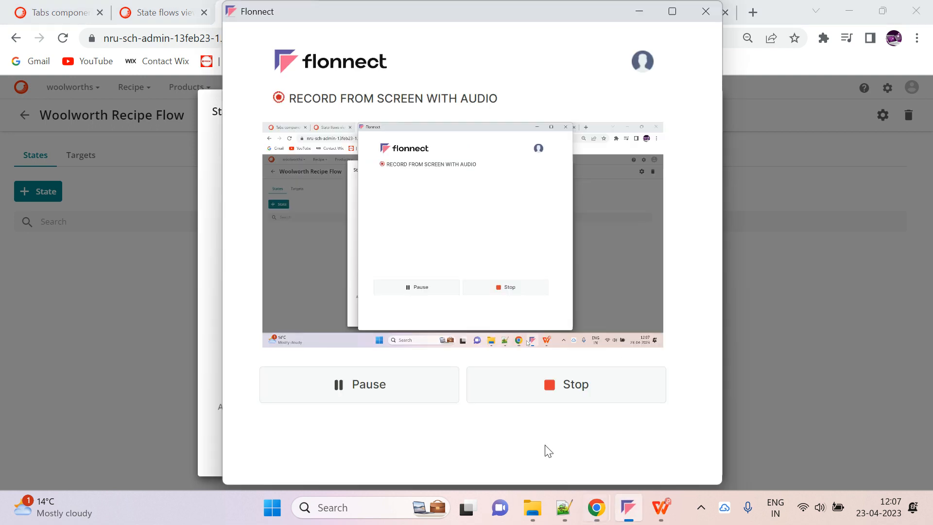
pyautogui.click(206, 336)
pyautogui.click(386, 155)
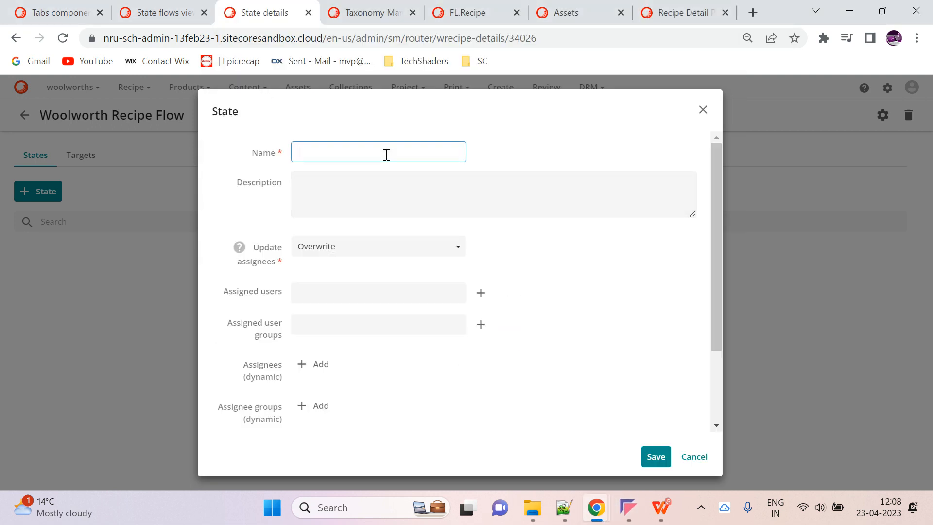
pyautogui.write('Dr')
pyautogui.click(384, 214)
pyautogui.write('Draft')
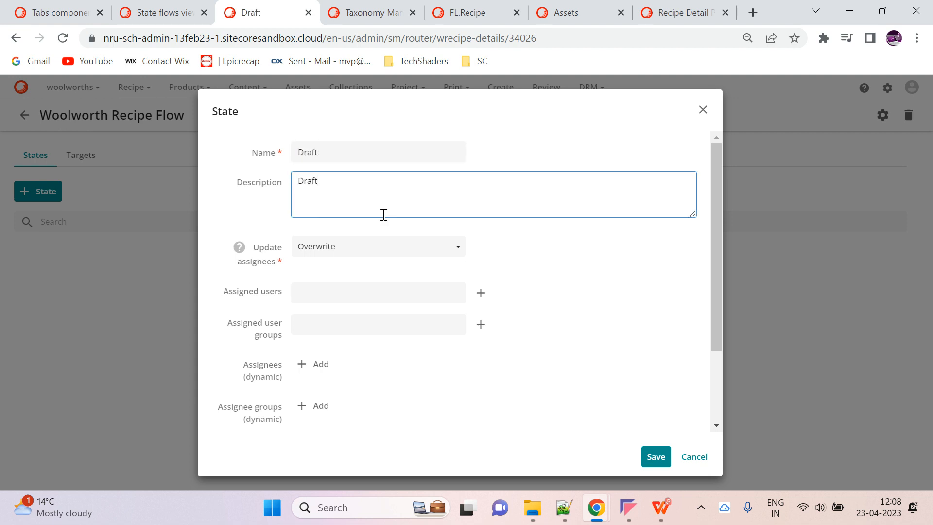
pyautogui.scroll(-2, 484, 269)
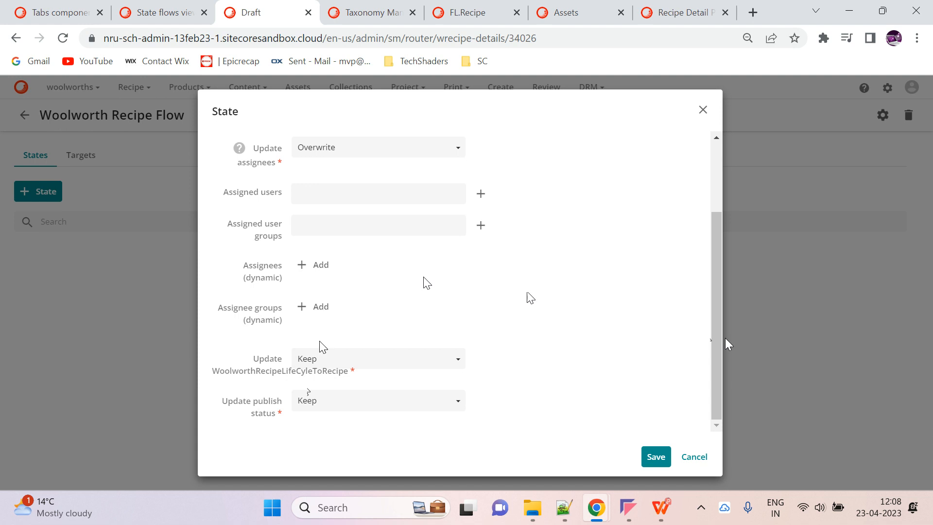
pyautogui.click(325, 367)
pyautogui.click(325, 367)
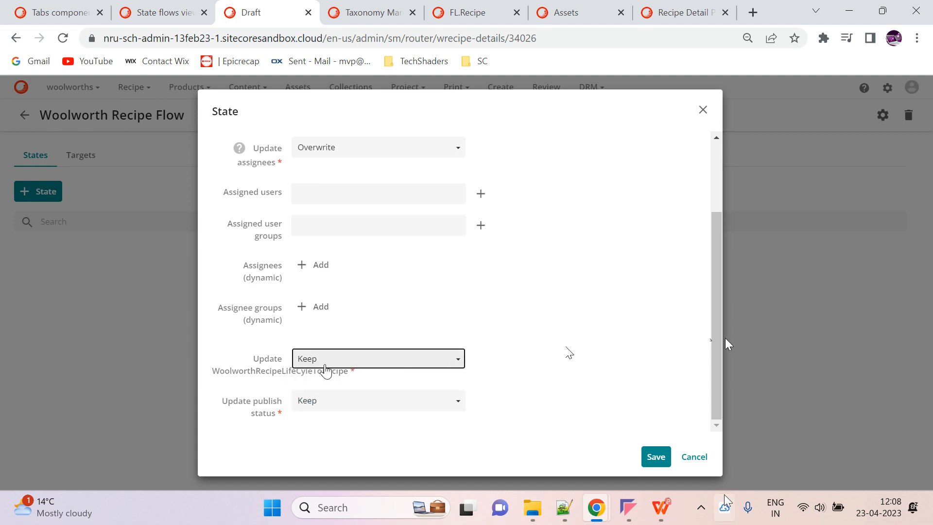
pyautogui.click(652, 459)
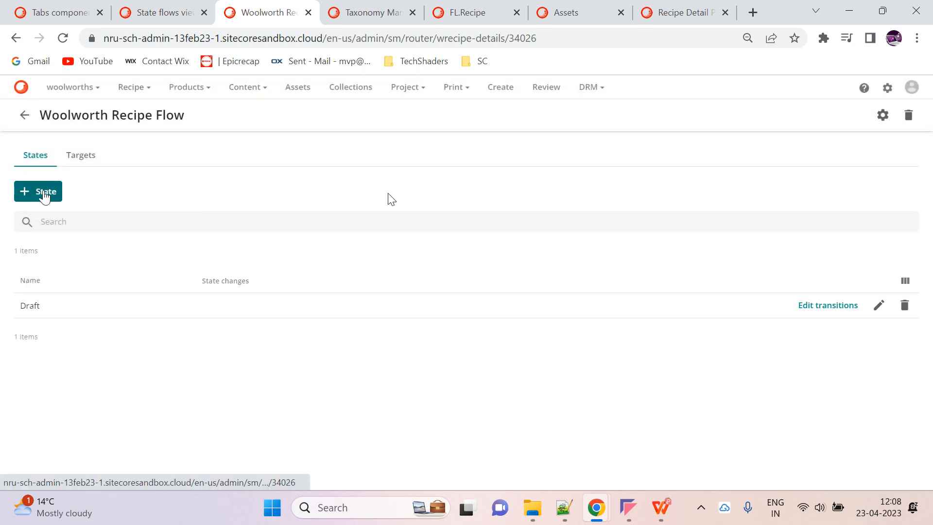
# Step: Add a second state named InProgress, reuse the name as its description, and save it
pyautogui.click(43, 193)
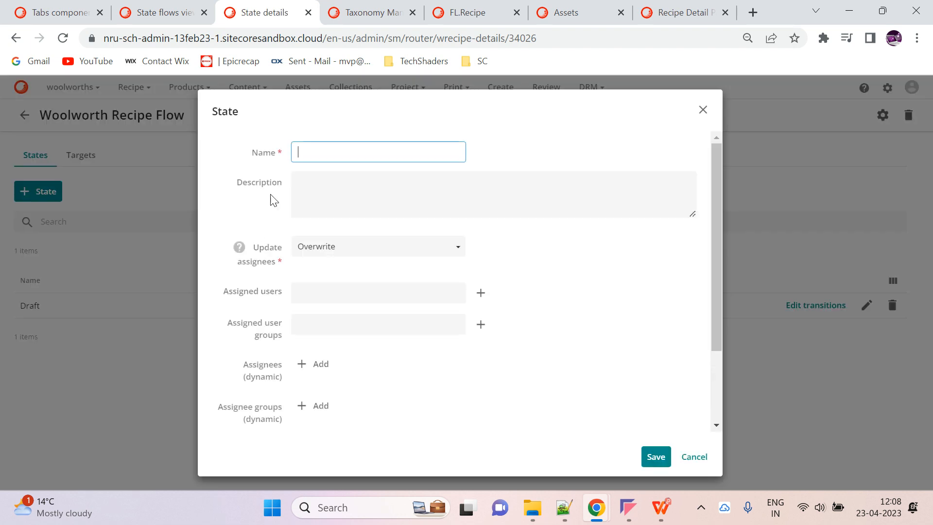
pyautogui.write('InProgress')
pyautogui.doubleClick(320, 151)
pyautogui.hotkey('ctrl', 'c')
pyautogui.click(455, 200)
pyautogui.hotkey('ctrl', 'v')
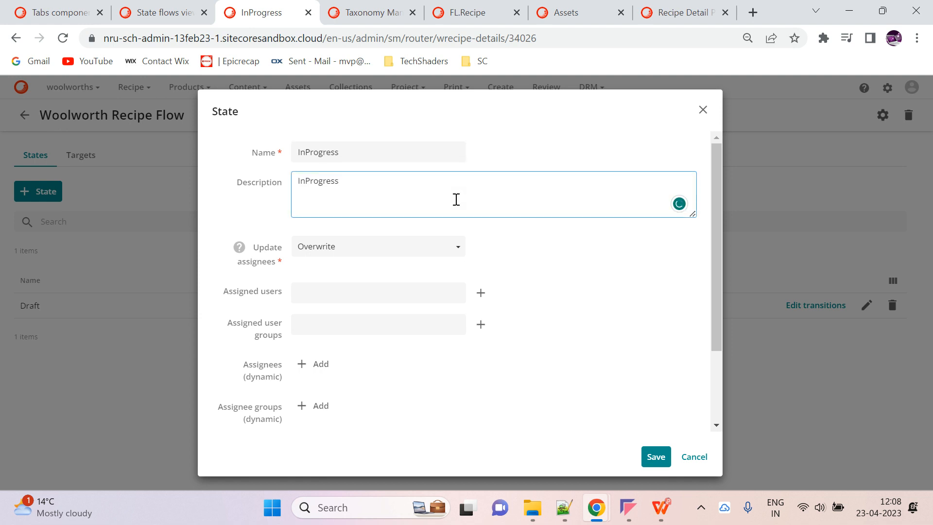
pyautogui.scroll(-3, 527, 314)
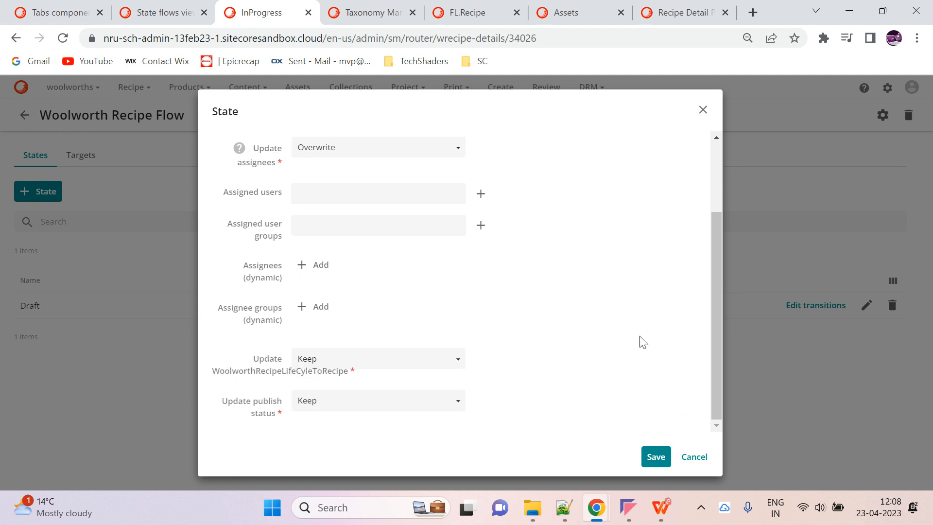
pyautogui.click(653, 457)
# Step: Add a state named Review with the description Review to Woolworth Recipe Flow and save it
pyautogui.click(46, 192)
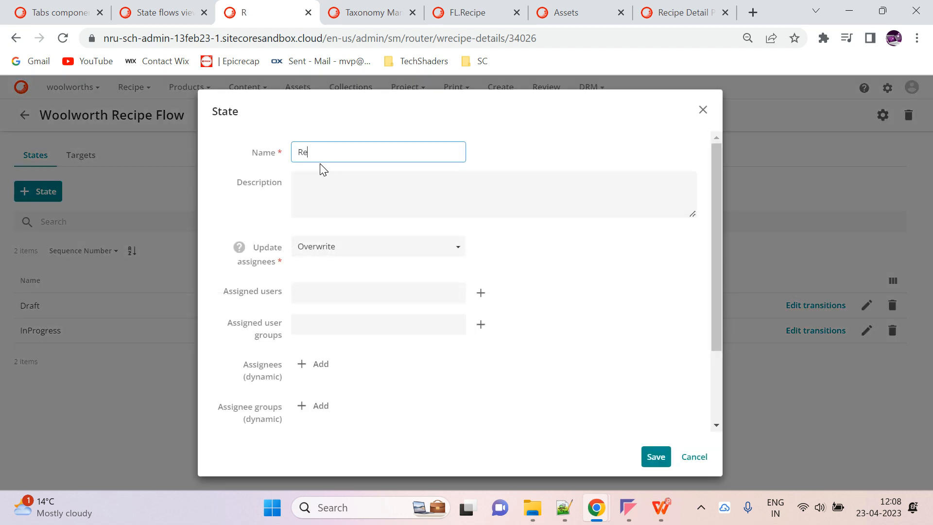
pyautogui.hotkey('ctrl', 'a')
pyautogui.hotkey('ctrl', 'c')
pyautogui.click(325, 195)
pyautogui.hotkey('ctrl', 'v')
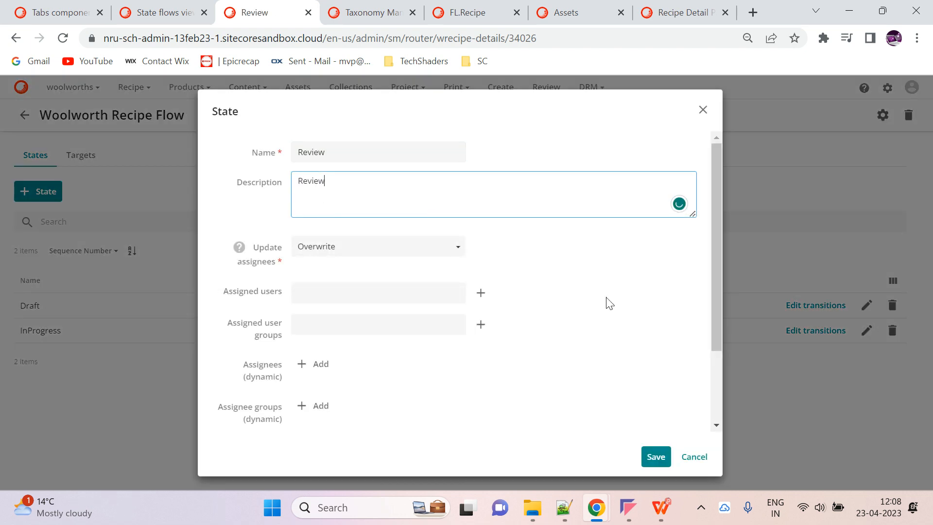
pyautogui.click(656, 464)
# Step: Add a state named Approved, reuse the name as its description, and save it
pyautogui.click(37, 192)
pyautogui.click(325, 148)
pyautogui.write('Approved')
pyautogui.hotkey('ctrl', 'a')
pyautogui.hotkey('ctrl', 'c')
pyautogui.click(331, 194)
pyautogui.hotkey('ctrl', 'v')
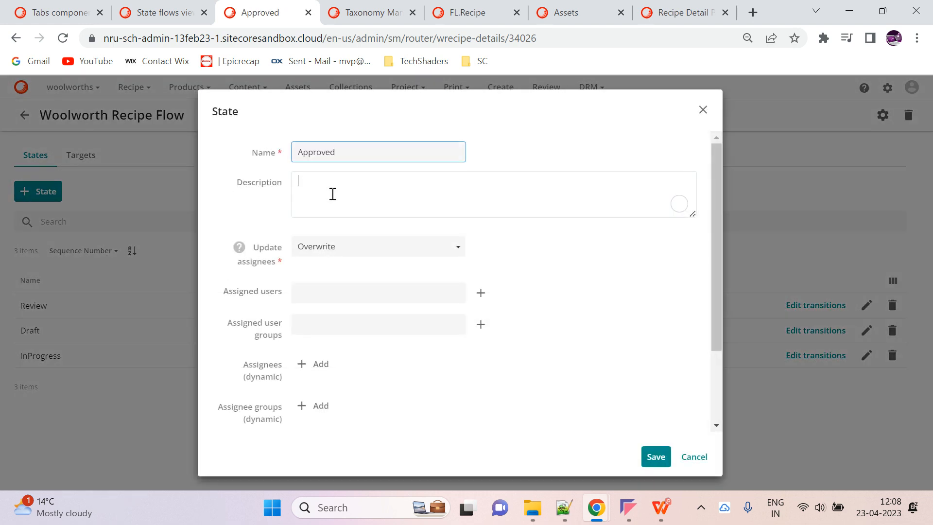
pyautogui.click(654, 461)
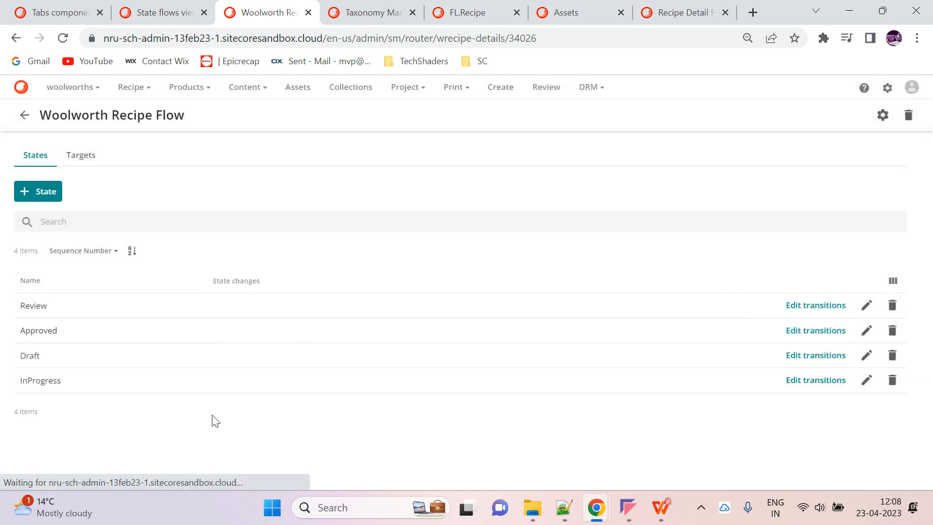
# Step: Start a transition for the Review state, with Draft as both its name and description
pyautogui.click(854, 311)
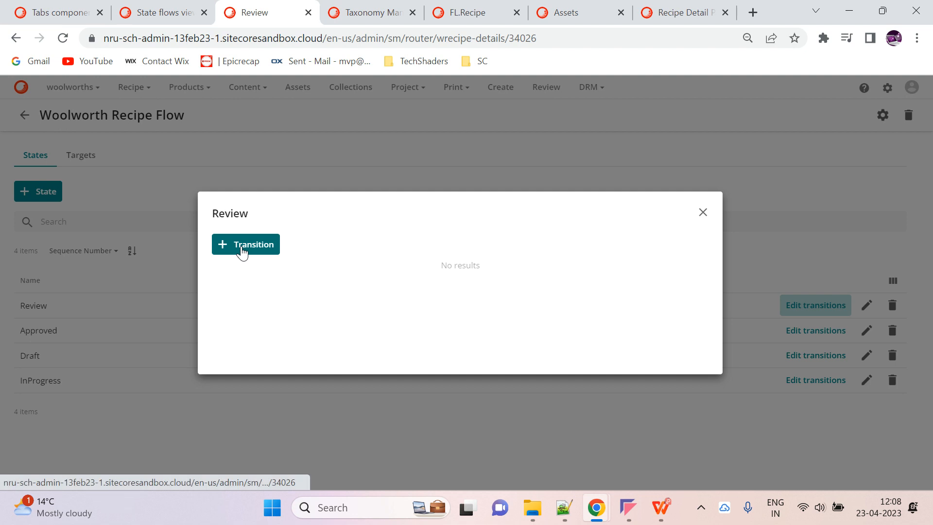
pyautogui.click(240, 250)
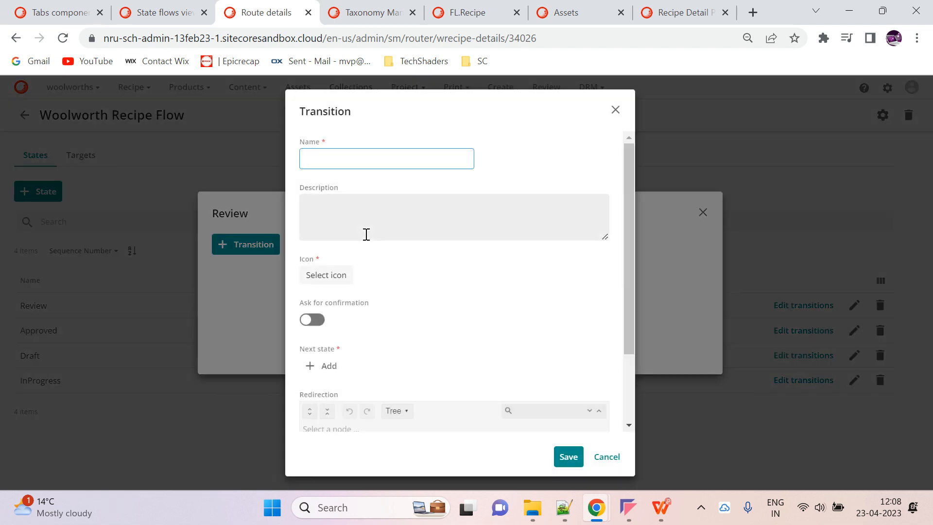
pyautogui.scroll(-2, 583, 304)
pyautogui.scroll(2, 584, 304)
pyautogui.click(628, 507)
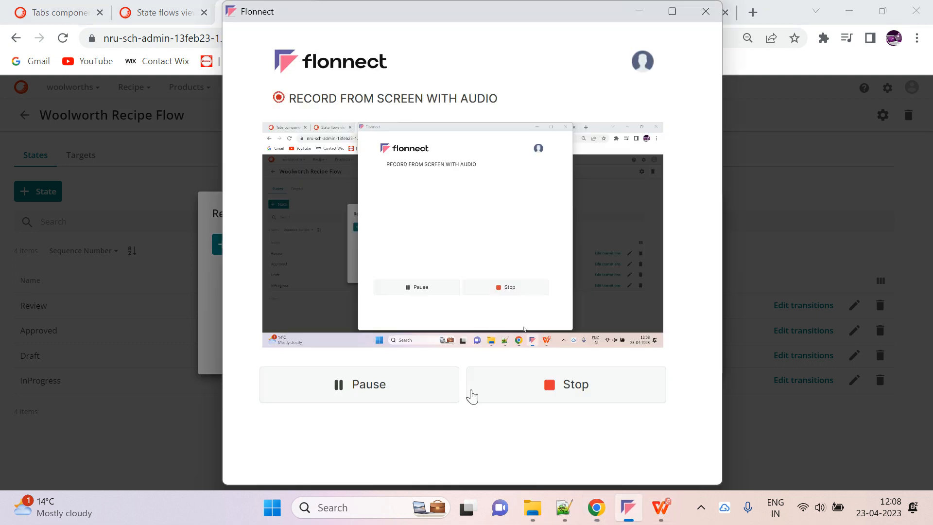
pyautogui.click(752, 425)
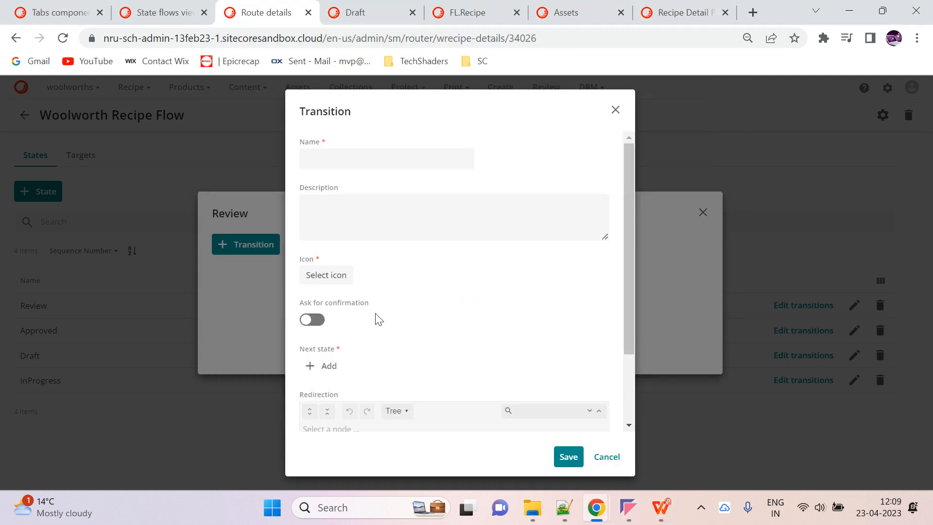
pyautogui.click(342, 157)
pyautogui.write('Draft')
pyautogui.hotkey('ctrl', 'a')
pyautogui.hotkey('ctrl', 'c')
pyautogui.click(386, 223)
pyautogui.hotkey('ctrl', 'v')
# Step: Give the Review state's transition the alarm clock check icon and the next state InProgress, save it, and reload the flow
pyautogui.click(339, 278)
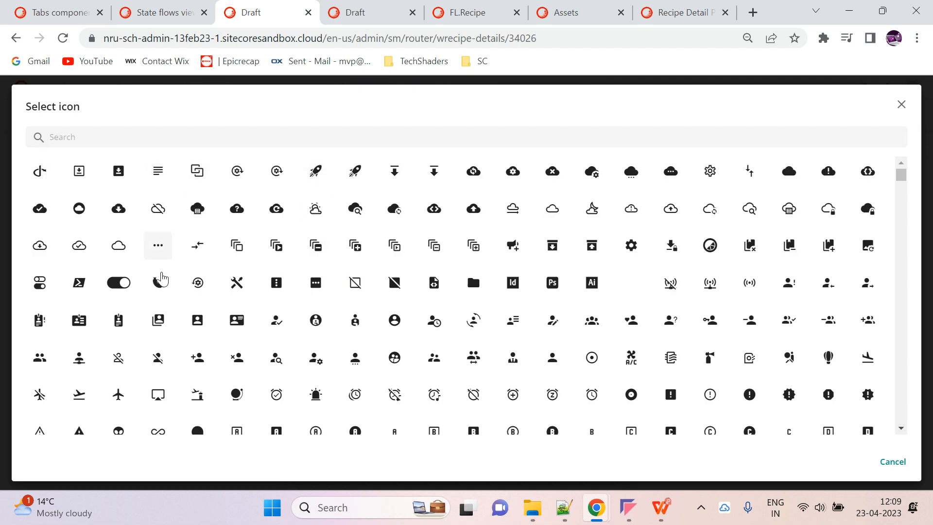
pyautogui.click(280, 402)
pyautogui.scroll(-3, 465, 345)
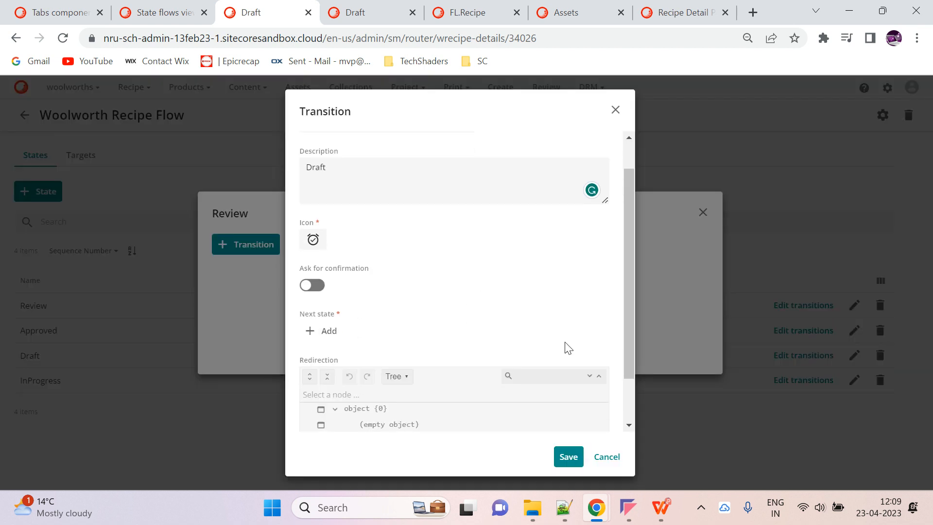
pyautogui.click(326, 275)
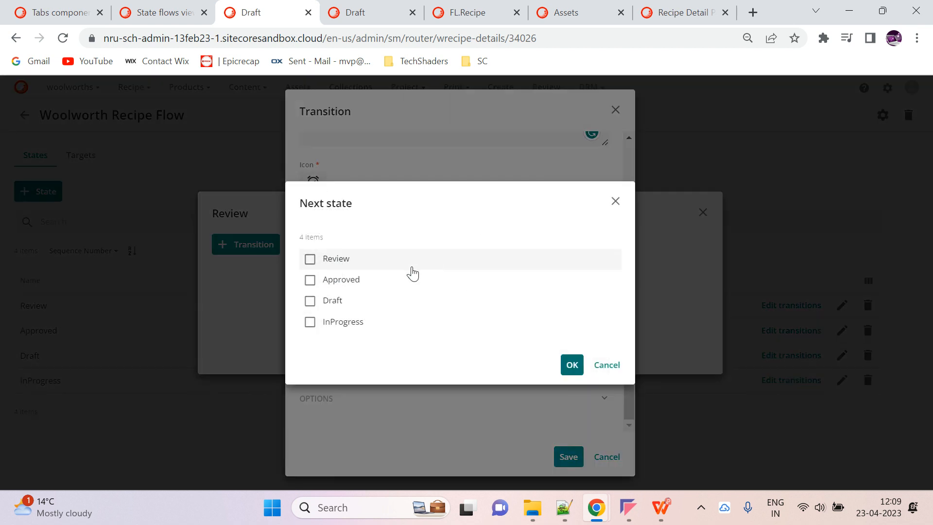
pyautogui.click(452, 280)
pyautogui.click(340, 280)
pyautogui.click(337, 323)
pyautogui.click(571, 364)
pyautogui.click(569, 458)
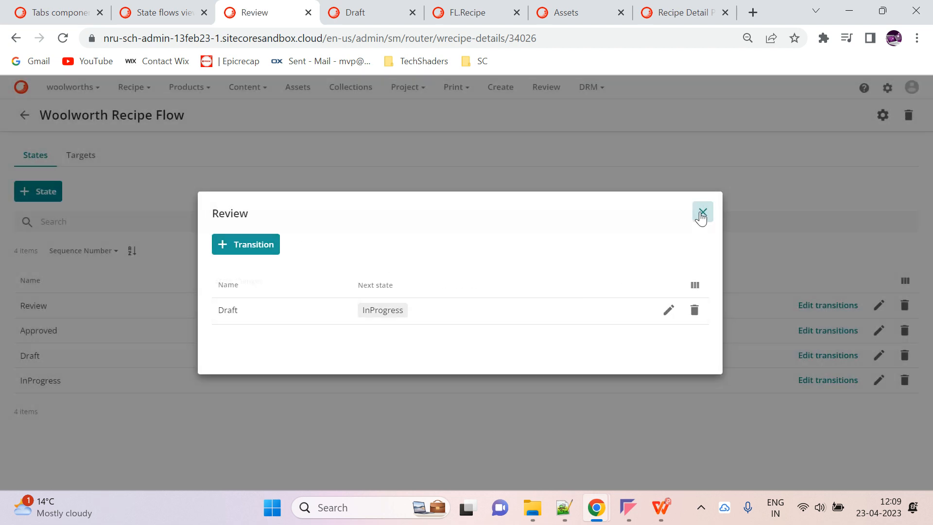
pyautogui.click(702, 212)
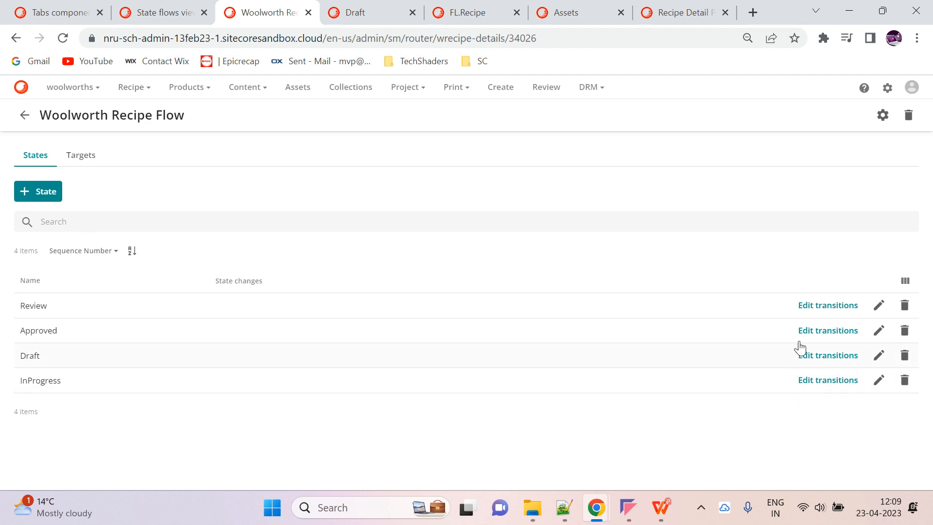
pyautogui.click(63, 38)
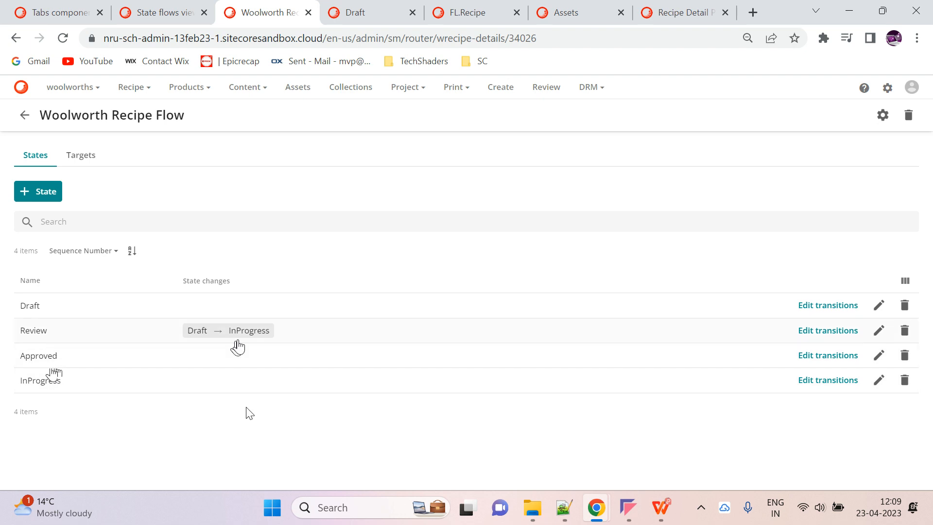
# Step: Permanently delete the Draft transition from the Review state and reload the flow
pyautogui.click(838, 336)
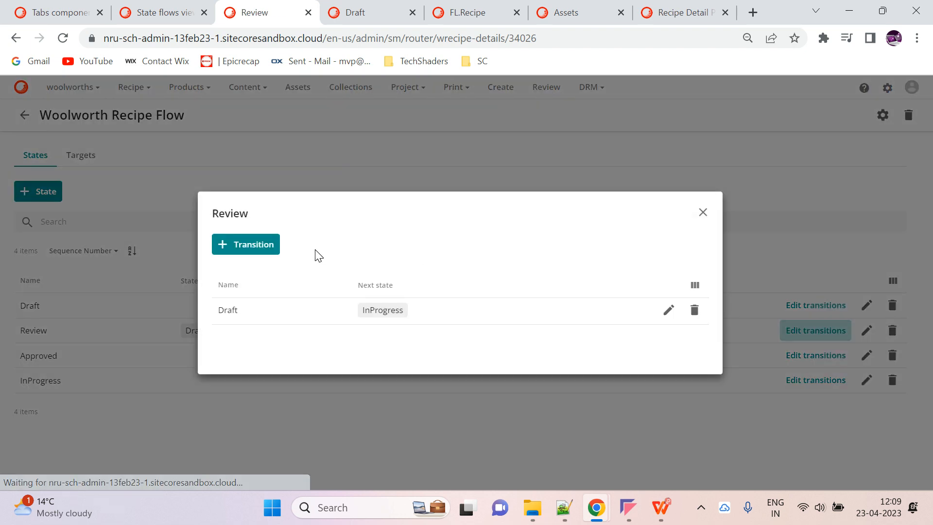
pyautogui.click(694, 311)
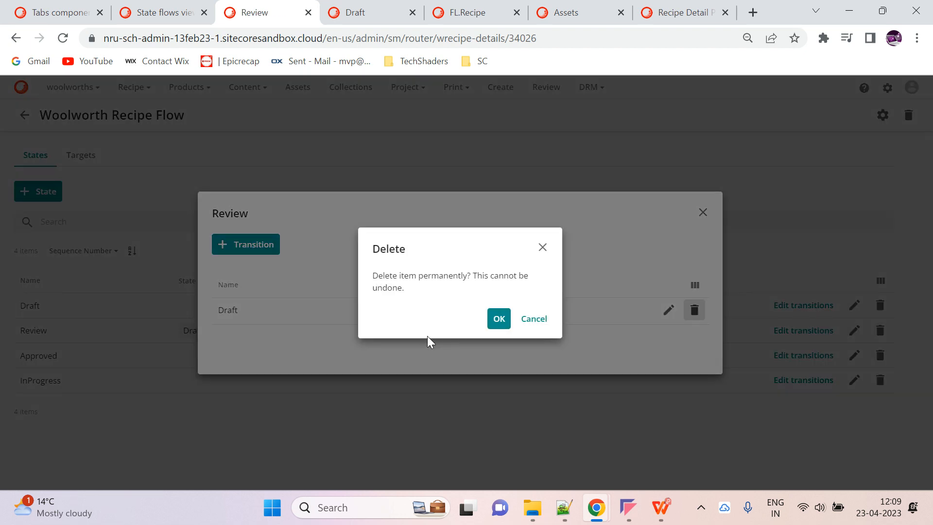
pyautogui.click(507, 320)
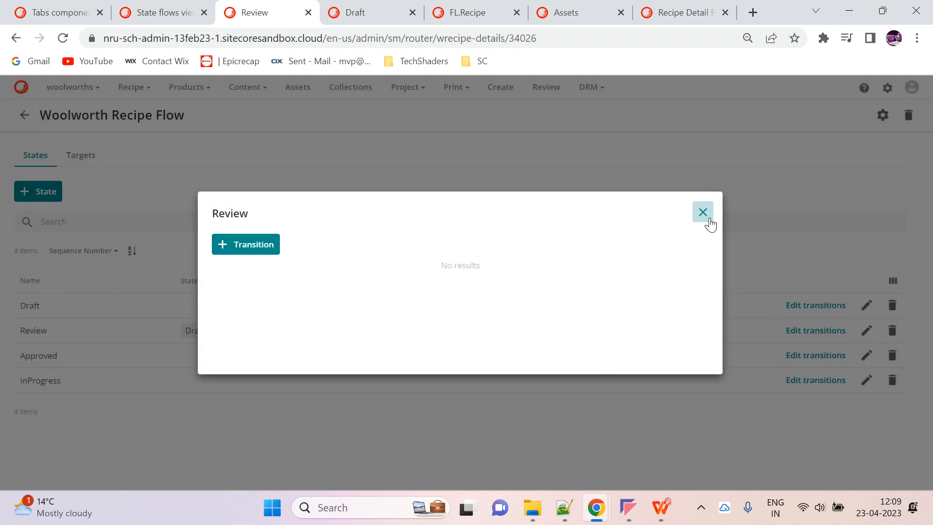
pyautogui.click(702, 212)
pyautogui.click(62, 38)
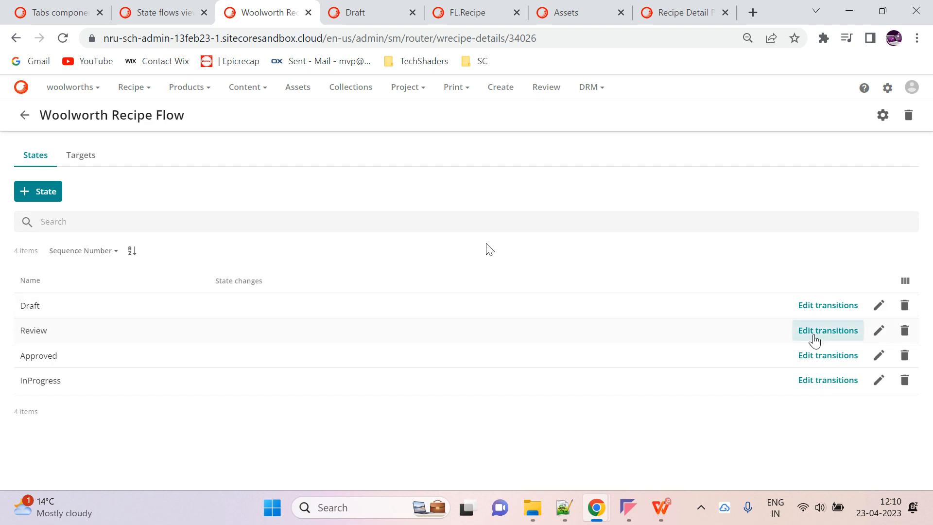
# Step: Start a transition for the Draft state with the name and description Draft and the person-with-cross icon
pyautogui.click(811, 304)
pyautogui.click(257, 249)
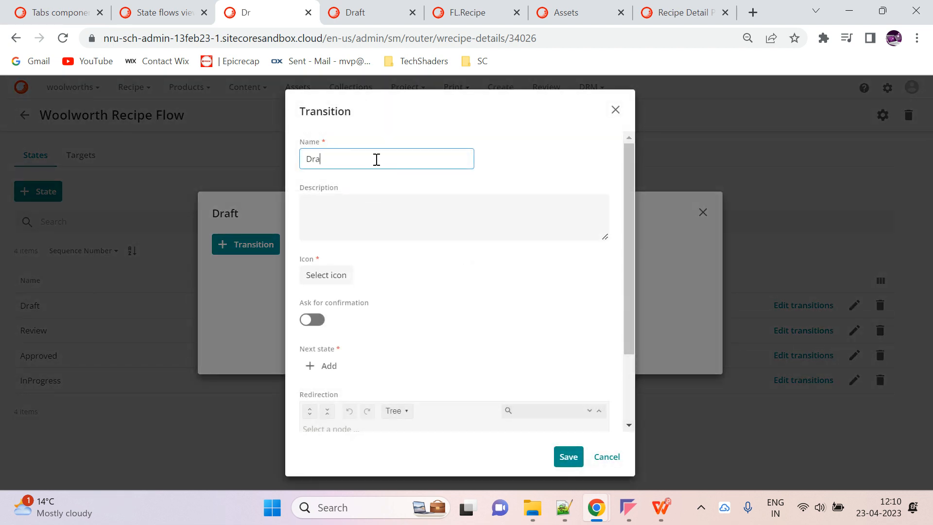
pyautogui.click(379, 220)
pyautogui.hotkey('ctrl', 'v')
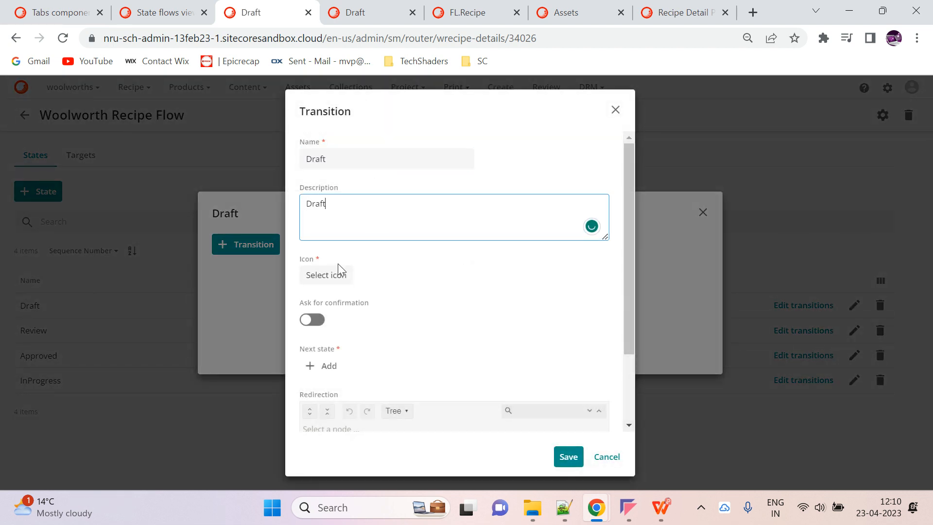
pyautogui.click(324, 282)
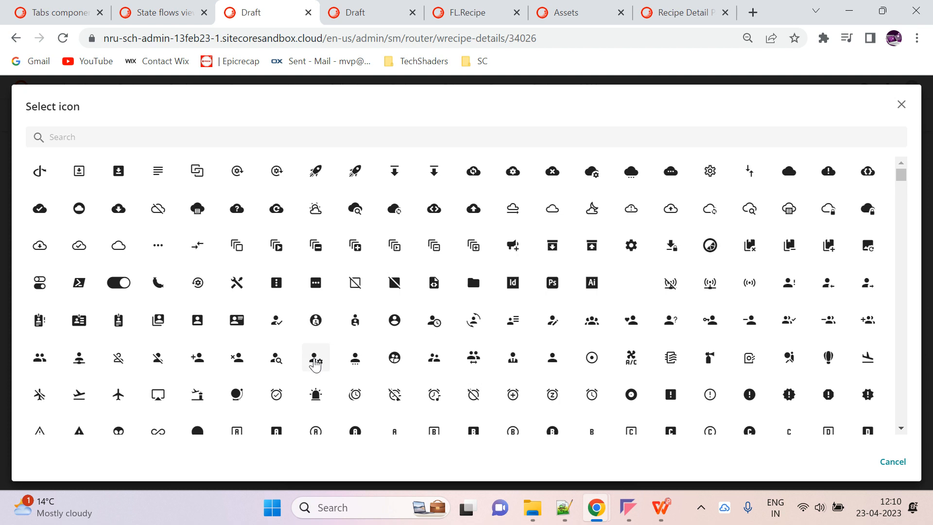
pyautogui.click(235, 358)
pyautogui.scroll(-2, 366, 297)
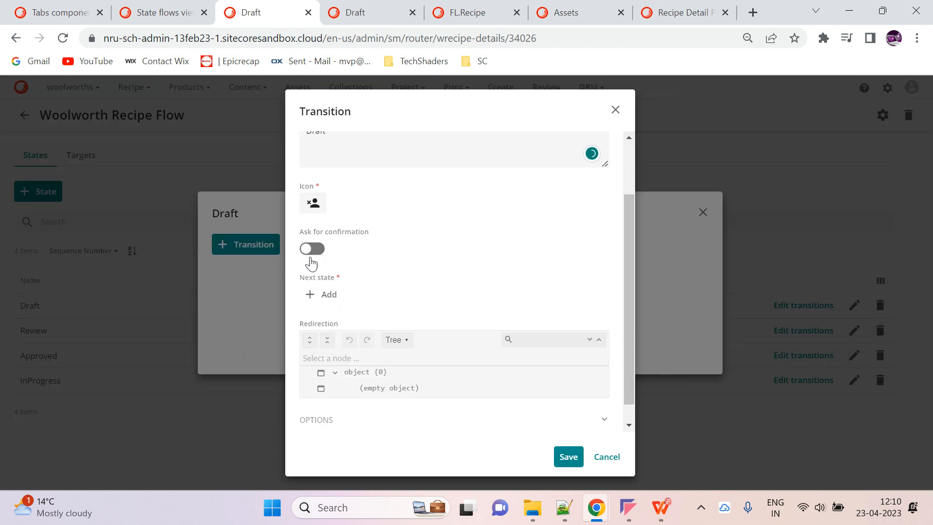
# Step: Make the Draft transition ask for confirmation with the message "Please confirm"
pyautogui.click(313, 247)
pyautogui.scroll(-2, 375, 330)
pyautogui.click(361, 214)
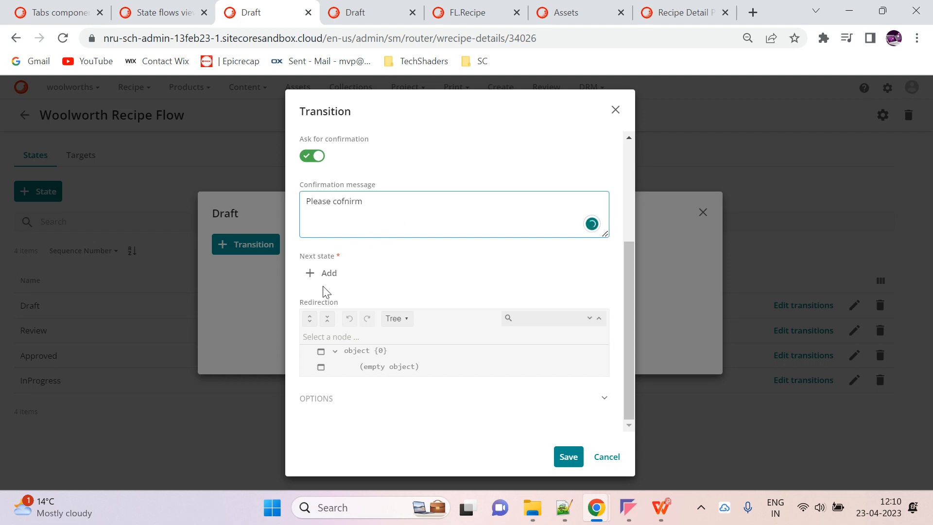
pyautogui.doubleClick(347, 201)
pyautogui.write('co')
# Step: Set InProgress as the Draft transition's next state, save the transition, and reload the flow
pyautogui.click(320, 272)
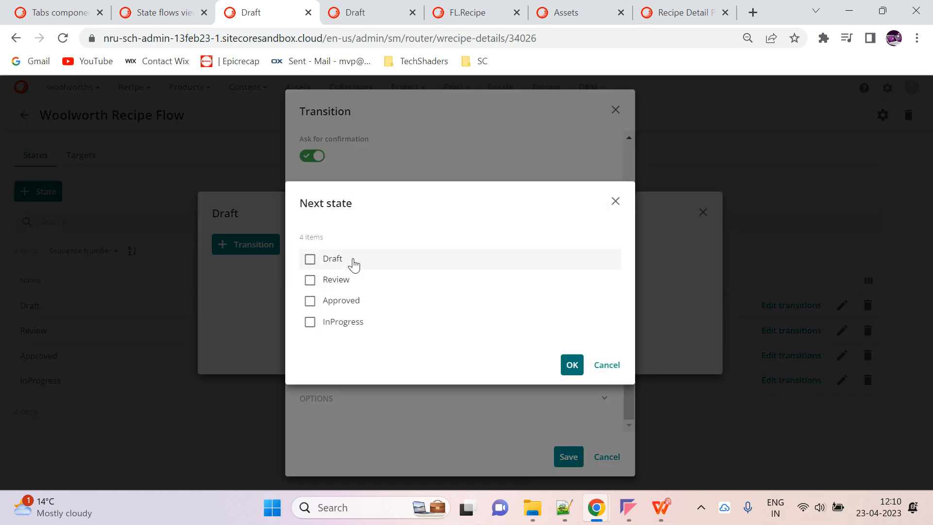
pyautogui.click(360, 324)
pyautogui.click(571, 365)
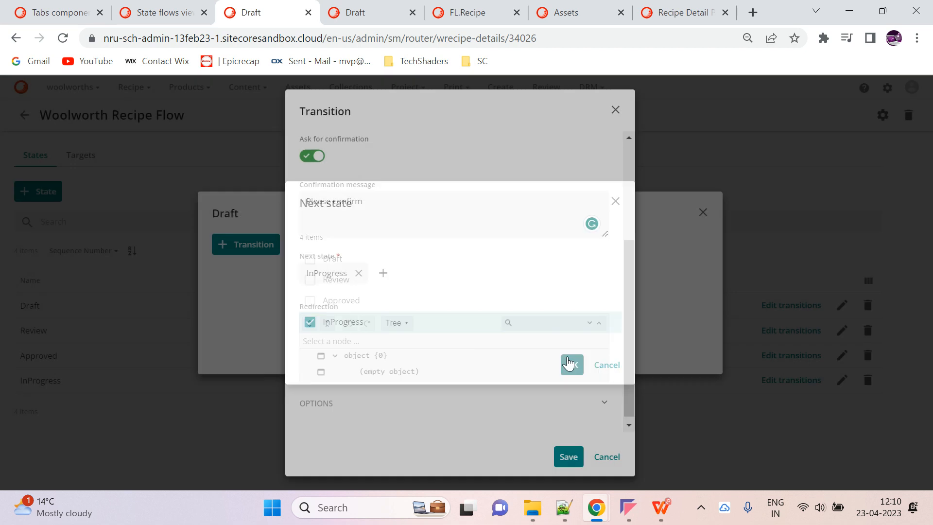
pyautogui.click(567, 458)
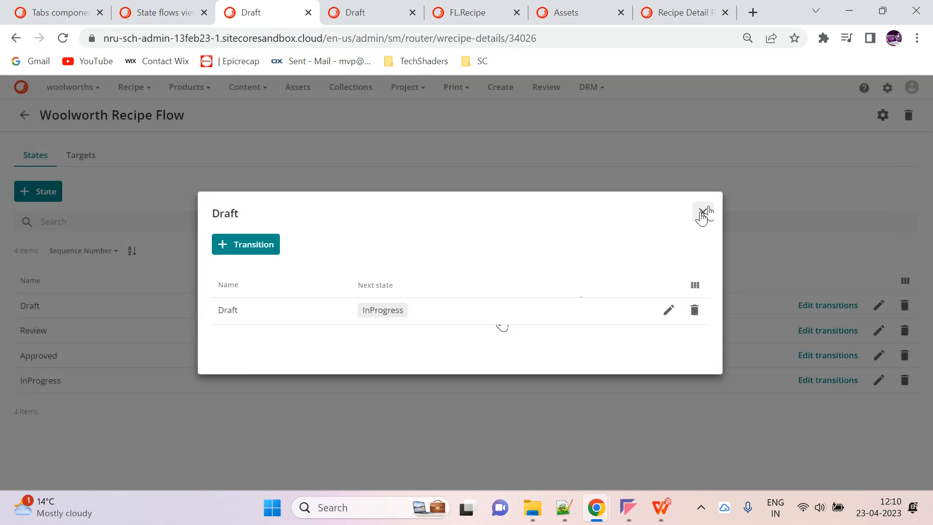
pyautogui.click(702, 212)
pyautogui.click(63, 39)
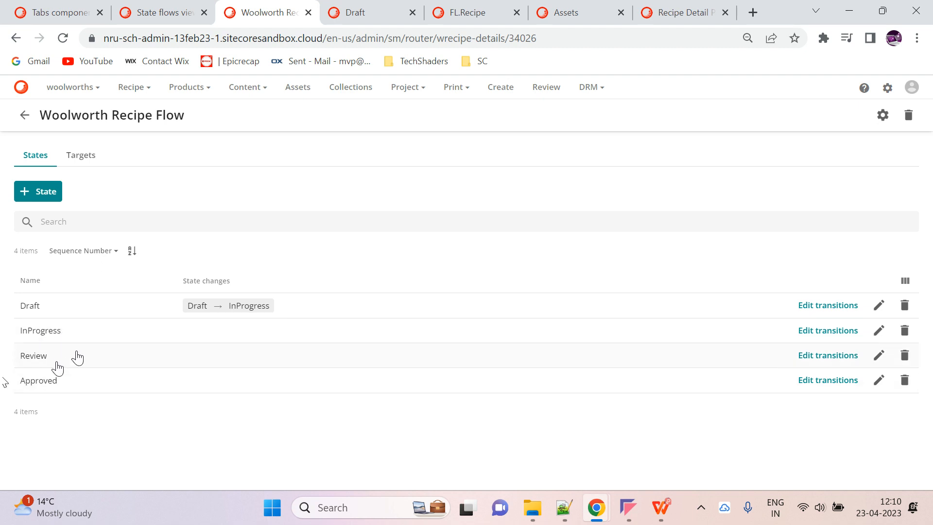
# Step: Start a transition for the InProgress state with the name and description InProgress and the round user account icon
pyautogui.click(821, 330)
pyautogui.click(271, 252)
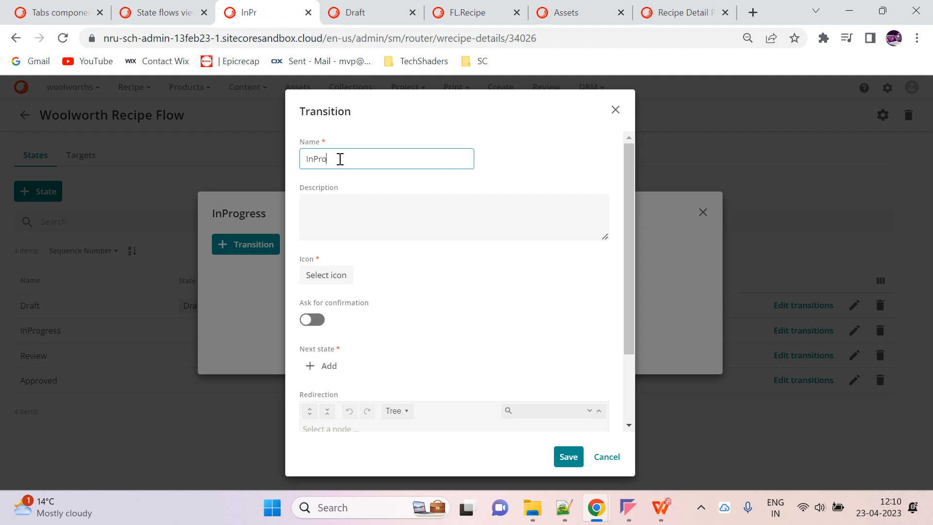
pyautogui.write('InProgress')
pyautogui.doubleClick(340, 159)
pyautogui.hotkey('ctrl', 'c')
pyautogui.click(423, 215)
pyautogui.hotkey('ctrl', 'v')
pyautogui.click(326, 274)
pyautogui.click(395, 321)
# Step: Set Review as the InProgress transition's next state, save the transition, and reload the flow
pyautogui.scroll(-2, 479, 306)
pyautogui.click(324, 295)
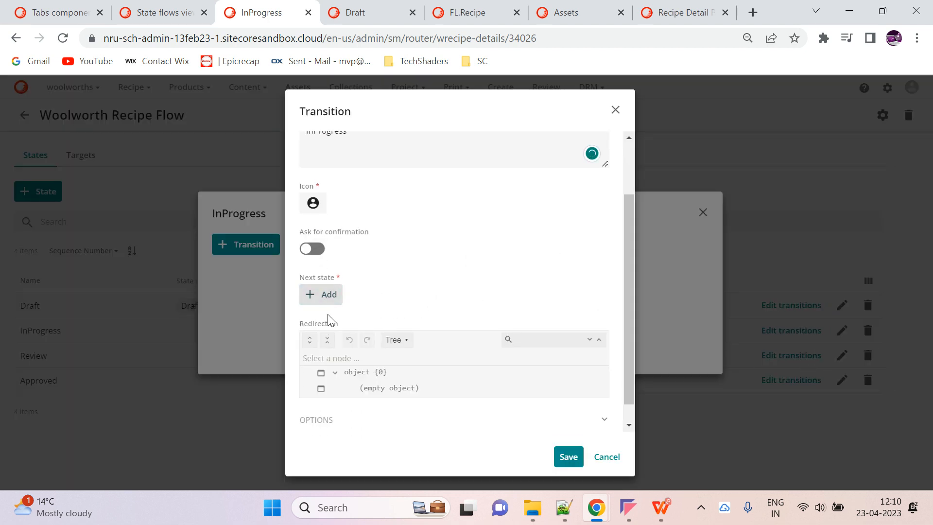
pyautogui.click(310, 301)
pyautogui.click(571, 365)
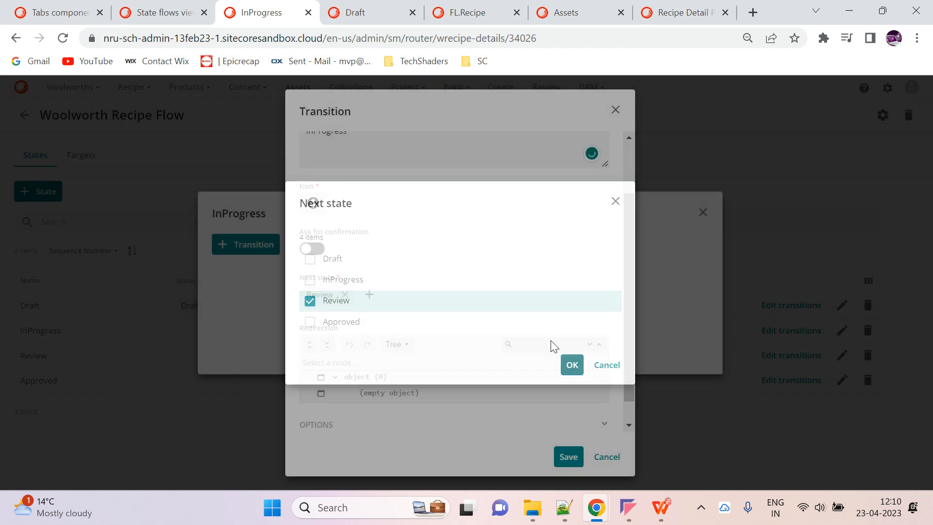
pyautogui.scroll(-1, 545, 336)
pyautogui.click(568, 457)
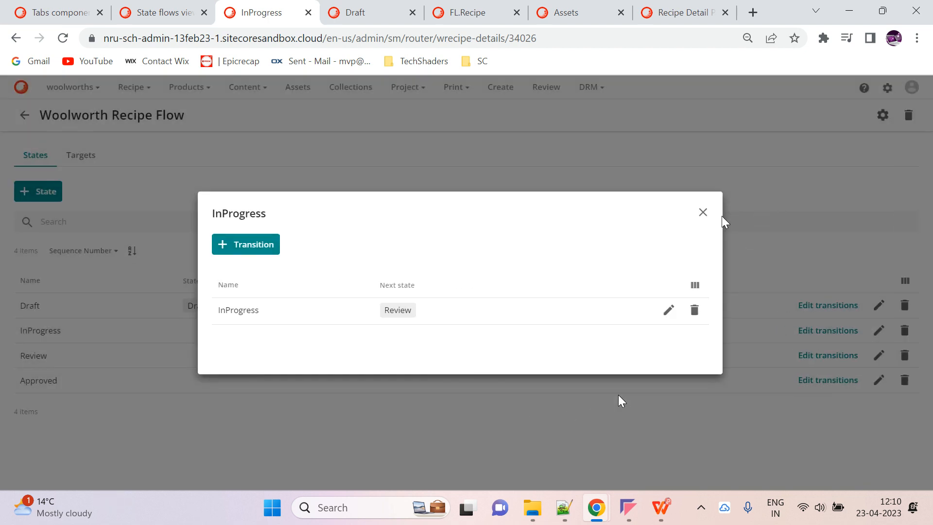
pyautogui.click(703, 212)
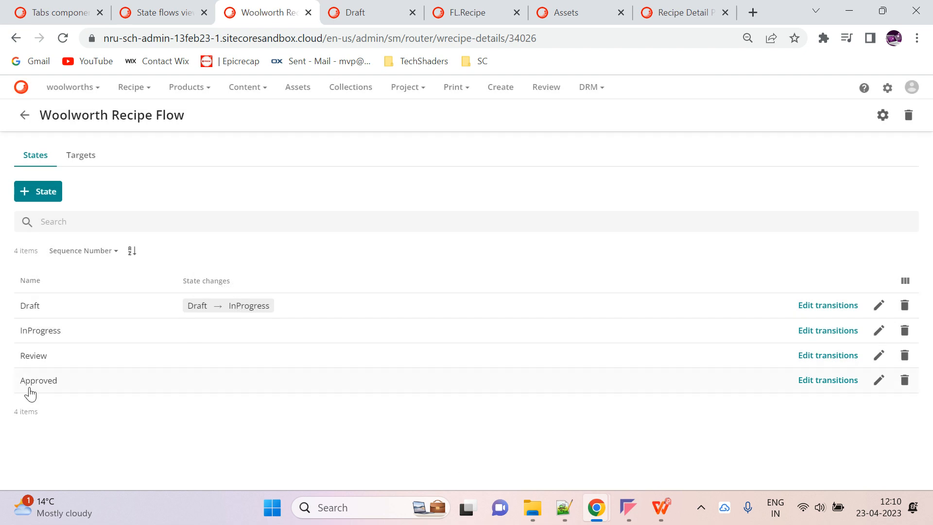
pyautogui.click(63, 38)
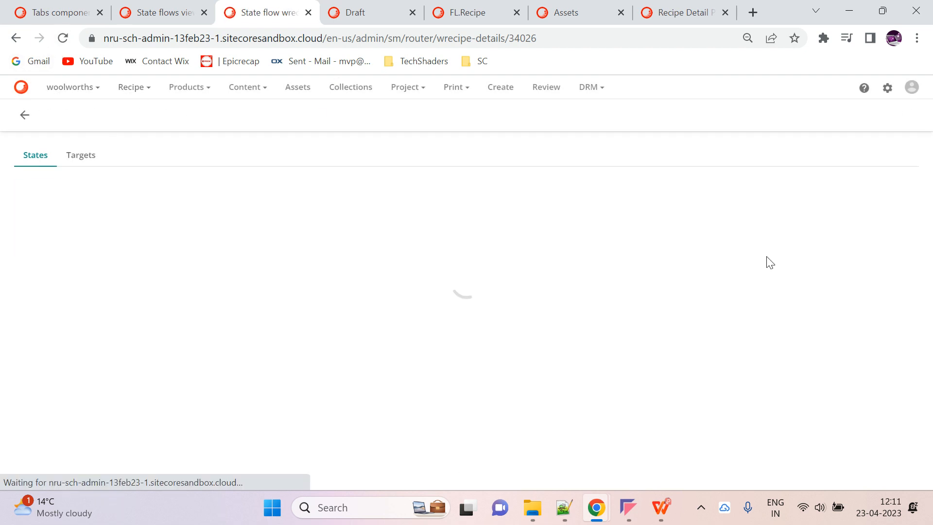
# Step: Start a transition for the Review state with the name and description Review and an alarm clock icon
pyautogui.click(820, 356)
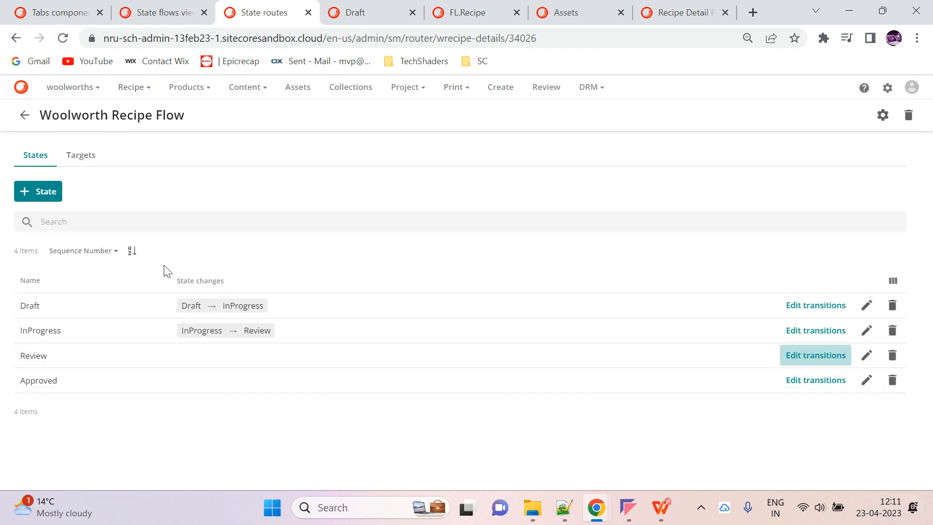
pyautogui.click(253, 244)
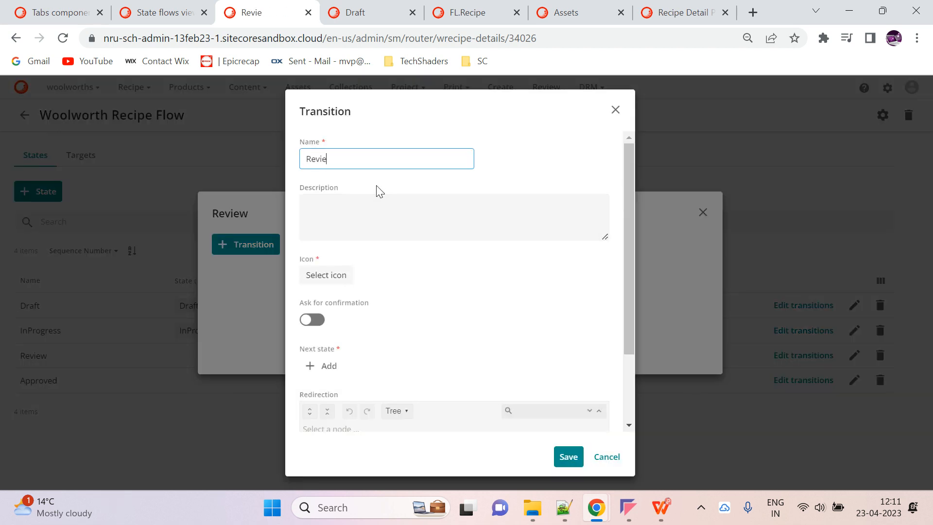
pyautogui.click(377, 202)
pyautogui.hotkey('ctrl', 'v')
pyautogui.scroll(-2, 375, 291)
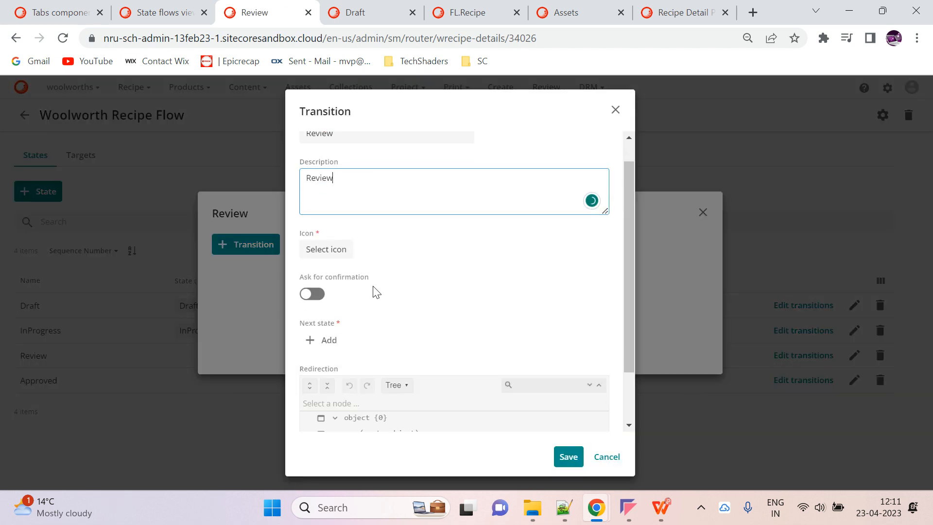
pyautogui.click(342, 188)
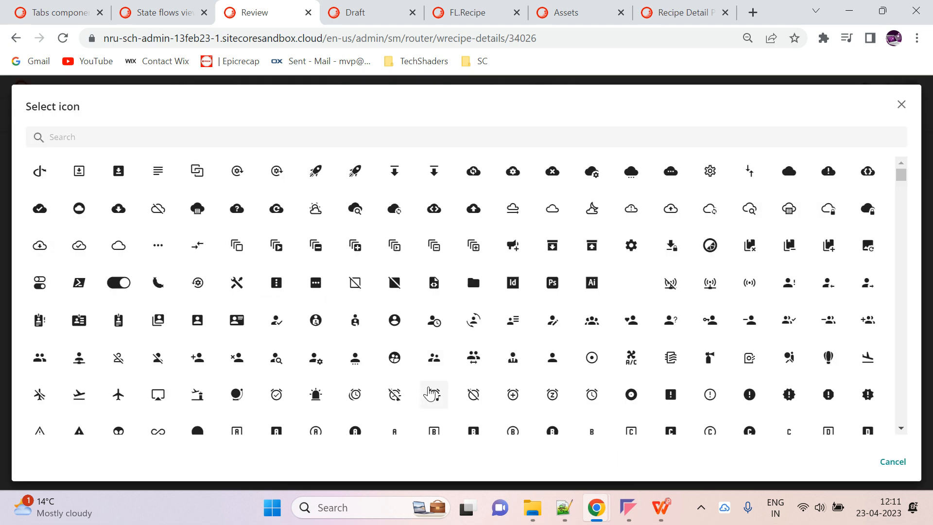
pyautogui.click(425, 390)
# Step: Set Approved as the Review transition's next state, save the transition, and reload the flow
pyautogui.click(320, 286)
pyautogui.click(363, 326)
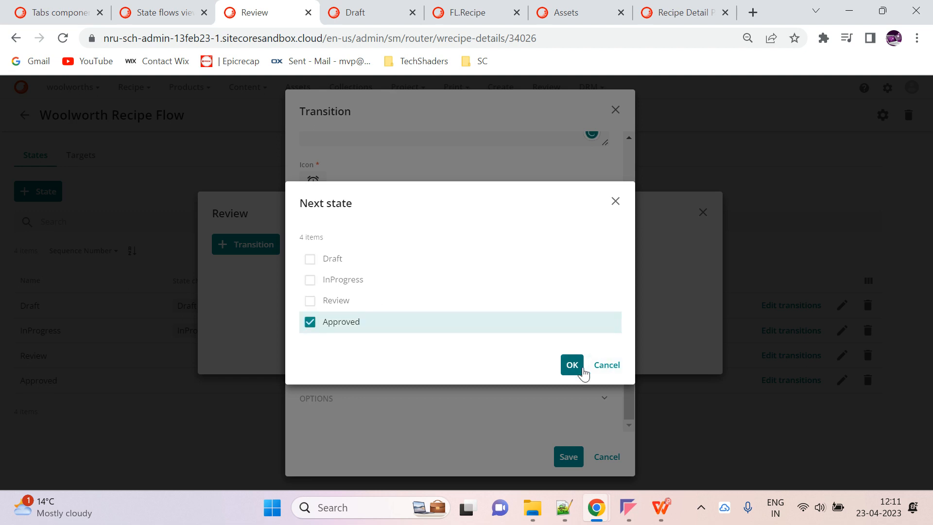
pyautogui.click(583, 370)
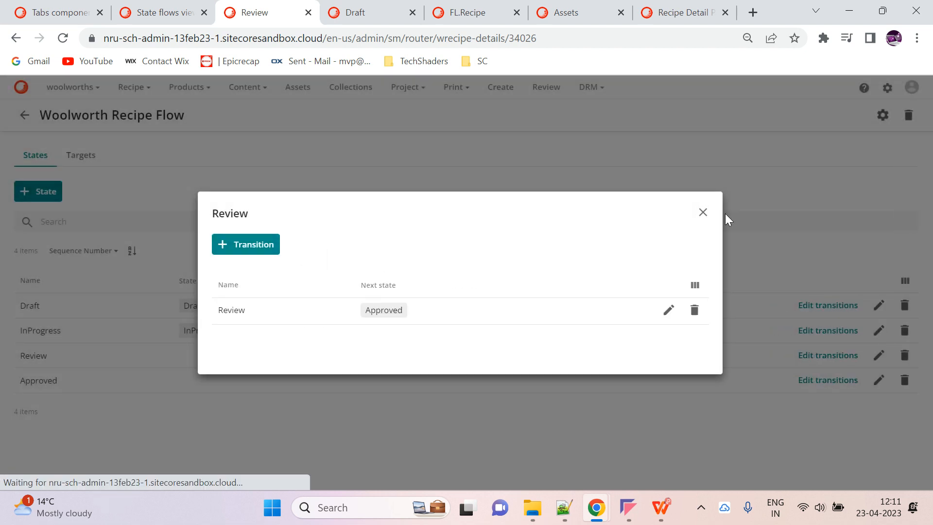
pyautogui.click(703, 212)
pyautogui.click(63, 39)
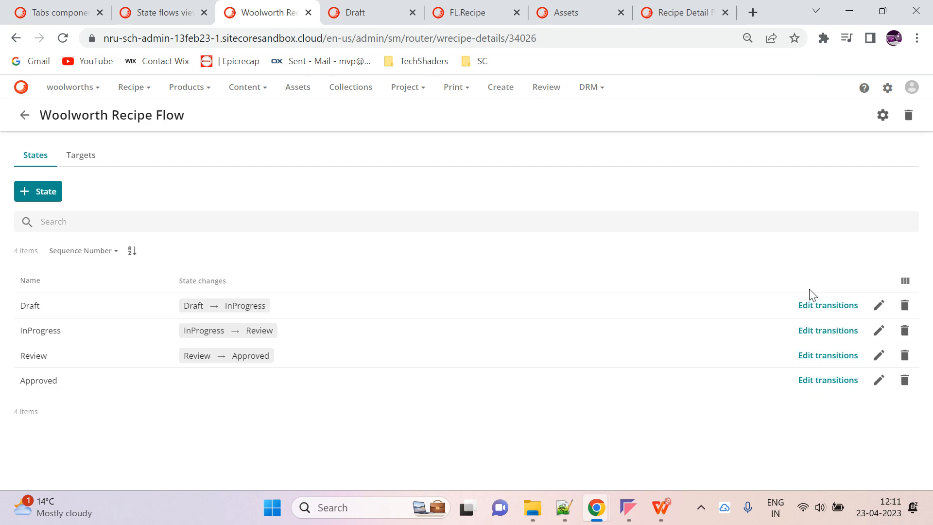
pyautogui.click(627, 507)
pyautogui.click(355, 384)
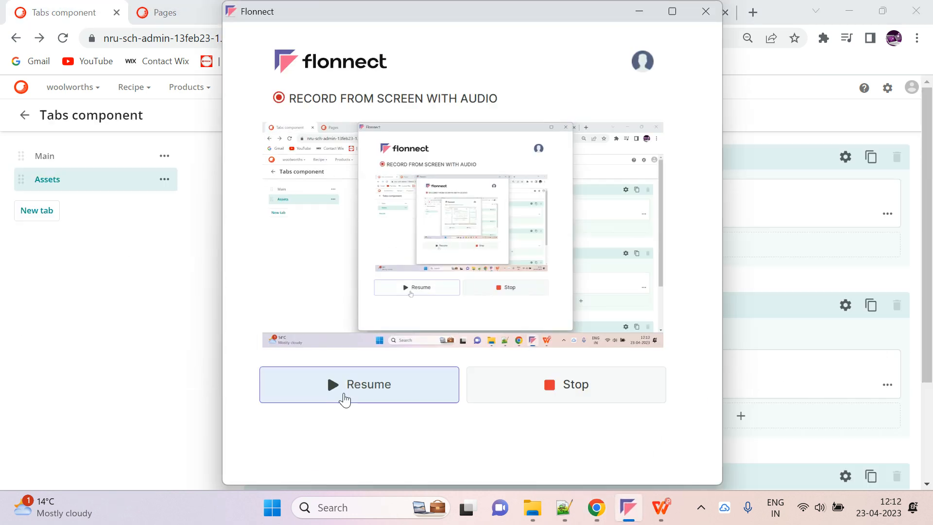
pyautogui.click(343, 396)
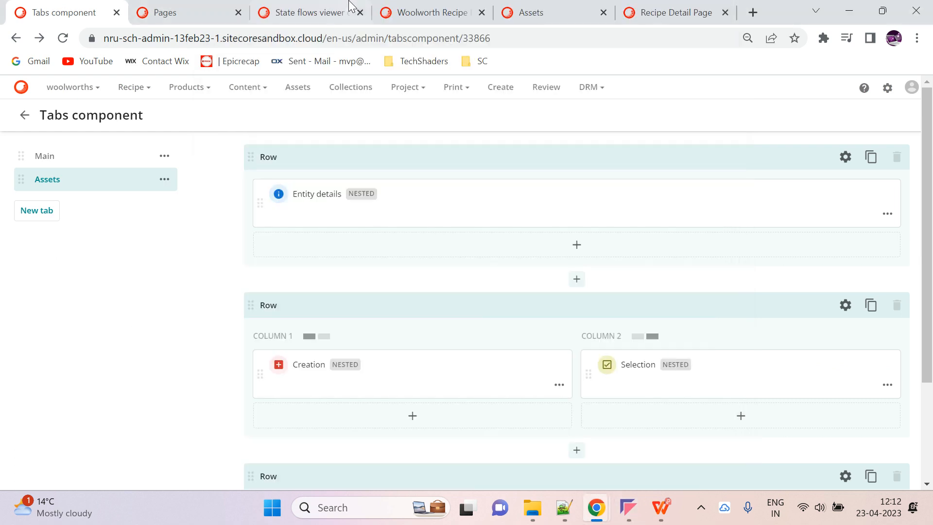
pyautogui.click(352, 7)
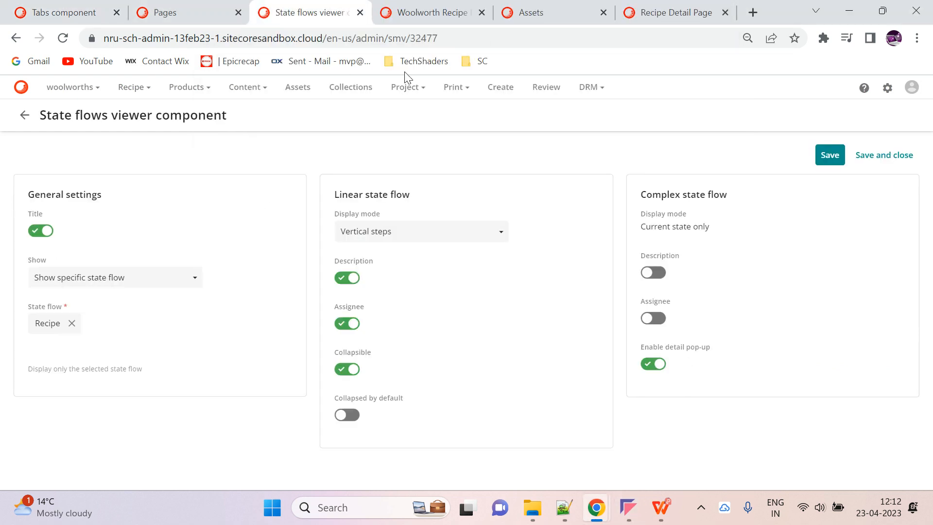
pyautogui.click(452, 6)
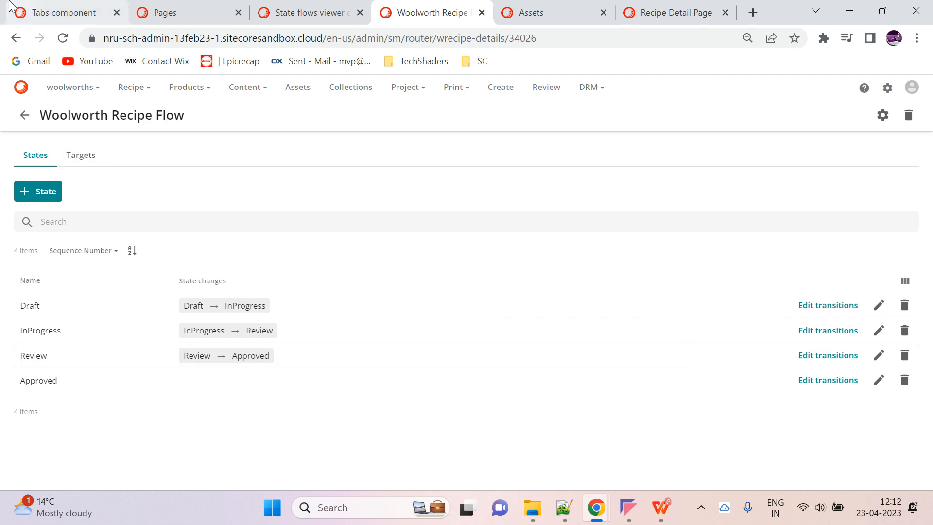
# Step: Go back from the Tabs component to the main zone of the Woolworth Recipe Detailed Page layout
pyautogui.click(85, 7)
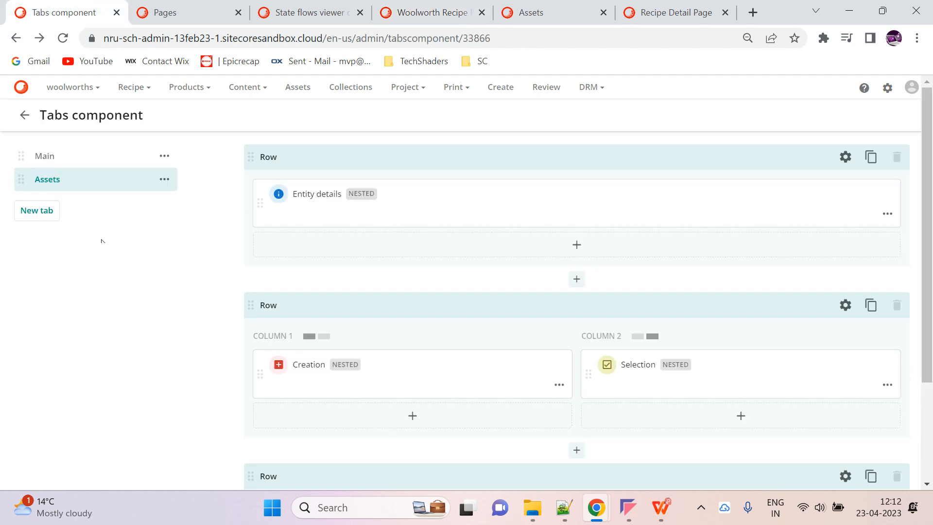
pyautogui.click(69, 158)
pyautogui.click(25, 114)
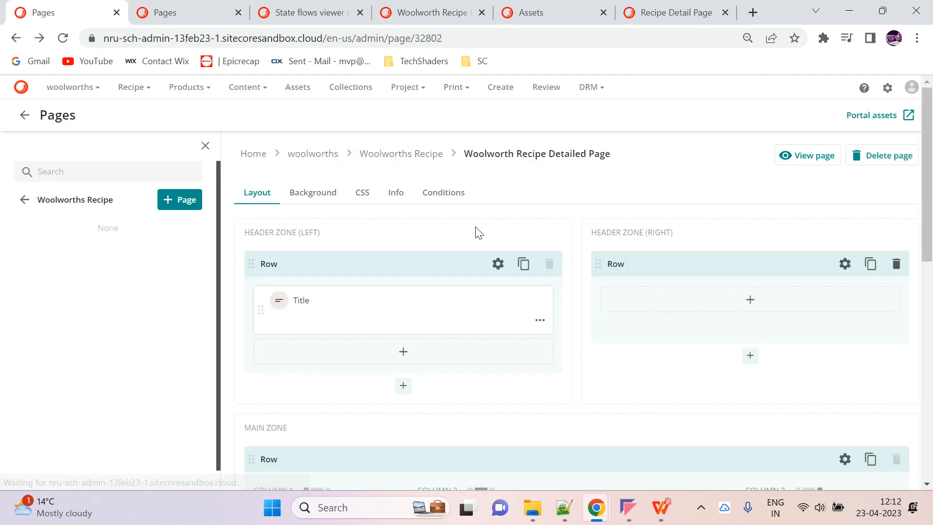
pyautogui.scroll(-4, 485, 231)
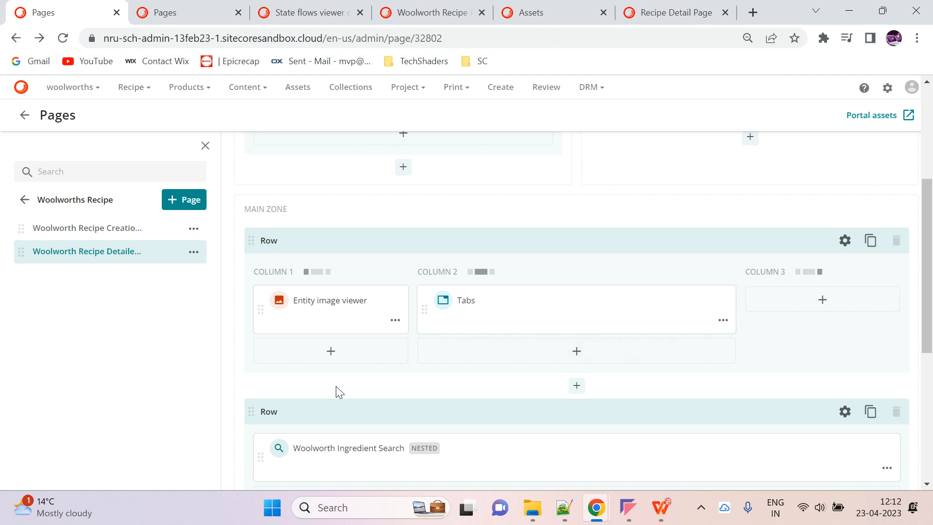
# Step: Look over the open flow, recipe detail and state flows viewer pages as reference for showing the flow on a recipe
pyautogui.click(464, 14)
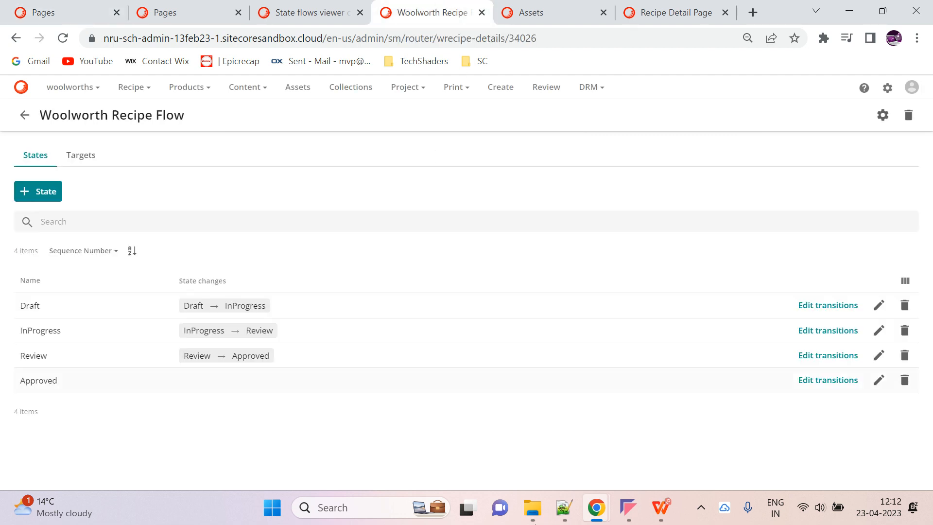
pyautogui.click(558, 7)
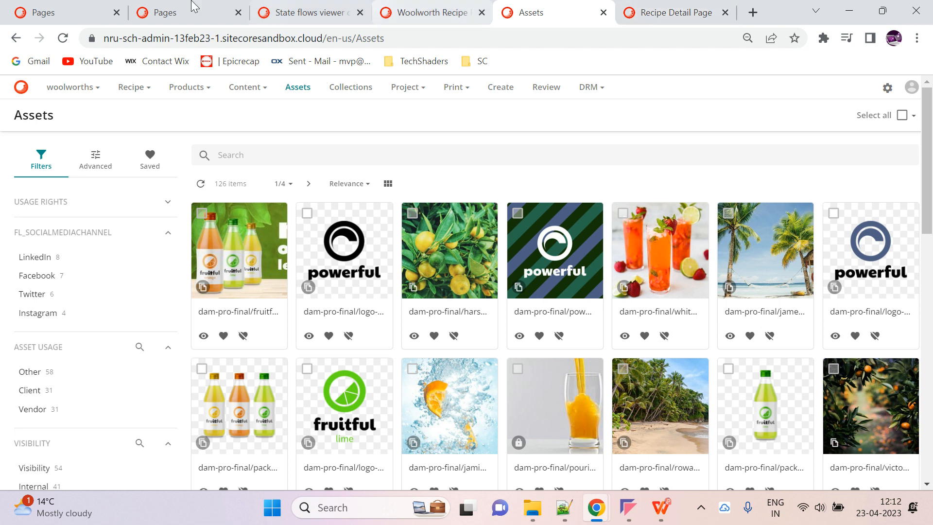
pyautogui.click(630, 7)
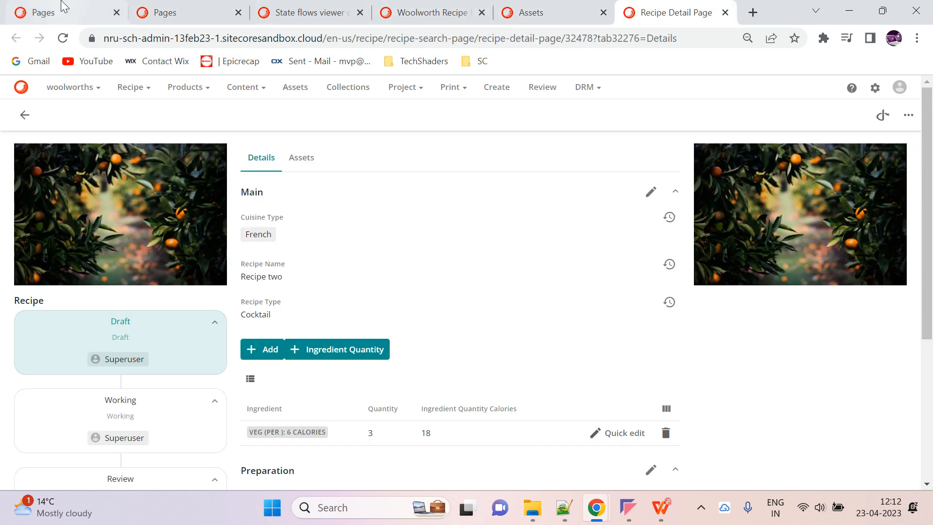
pyautogui.click(160, 9)
pyautogui.click(297, 5)
pyautogui.click(416, 10)
pyautogui.click(340, 3)
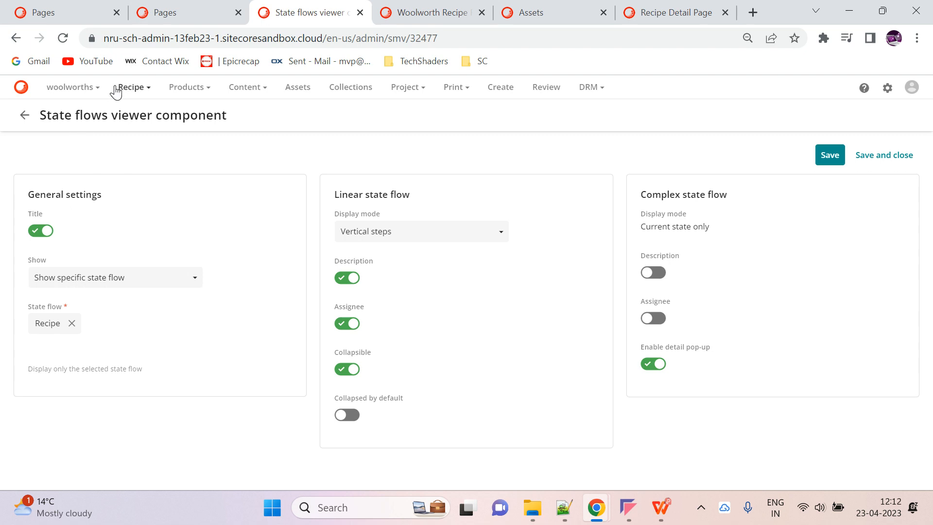
pyautogui.click(211, 7)
pyautogui.click(426, 7)
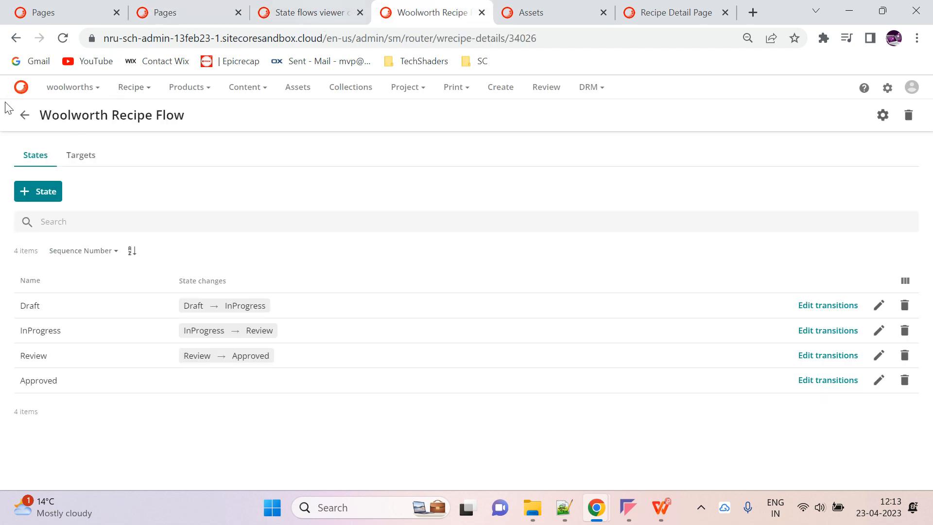
# Step: Open the existing recipe's detail page from the Woolworths Recipe page and close the recipe list
pyautogui.click(529, 10)
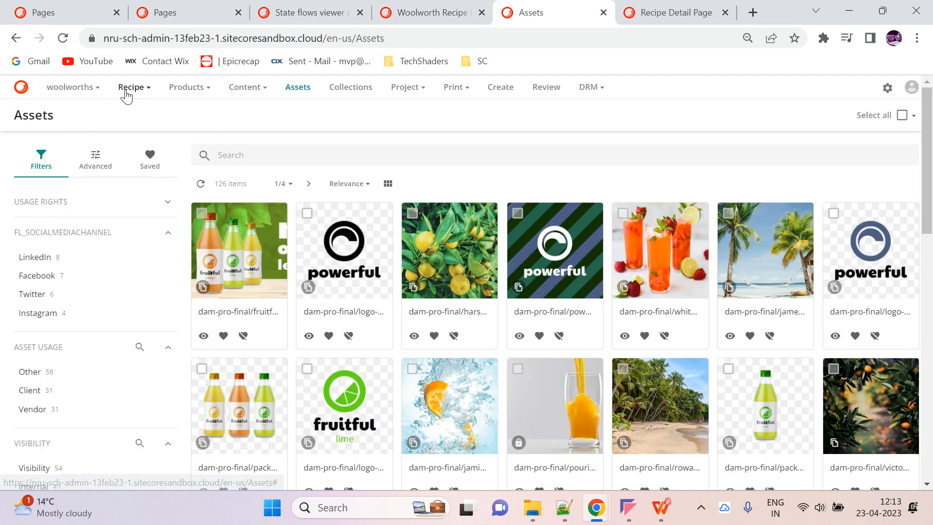
pyautogui.moveTo(73, 87)
pyautogui.click(100, 136)
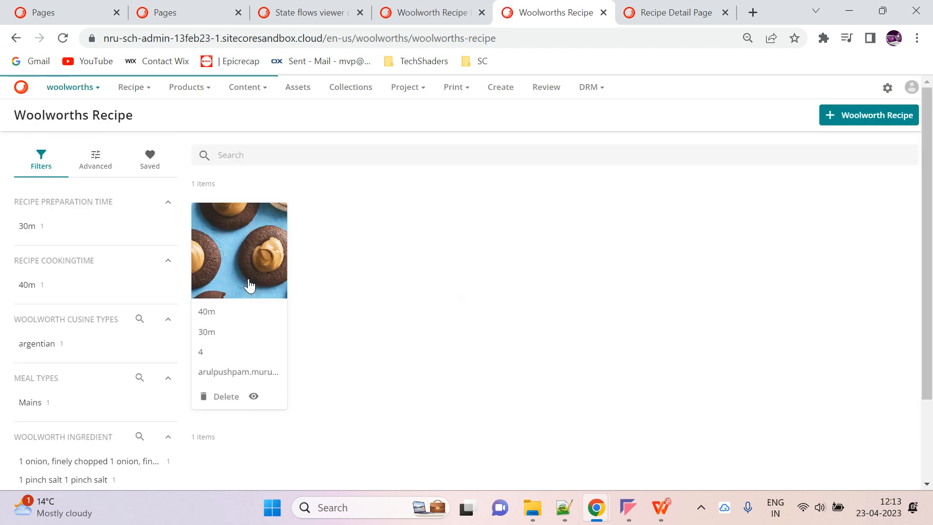
pyautogui.click(248, 283)
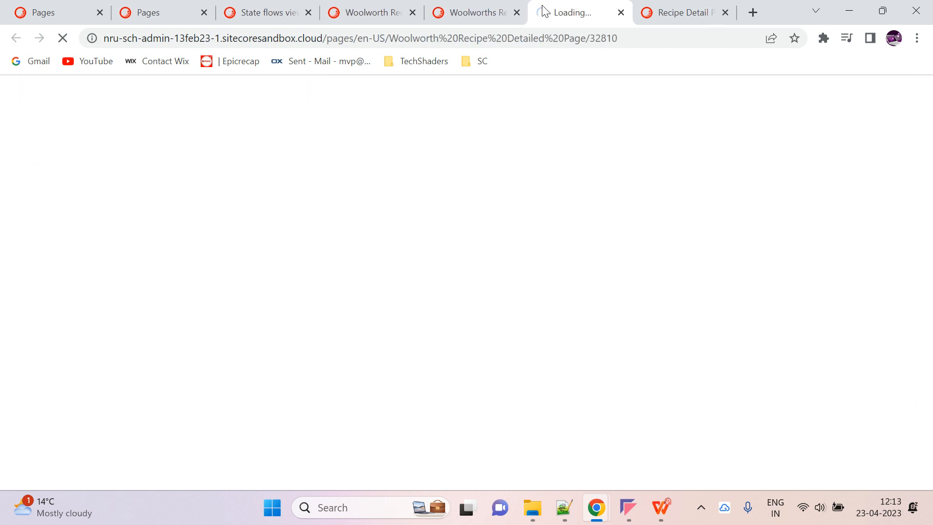
pyautogui.click(516, 12)
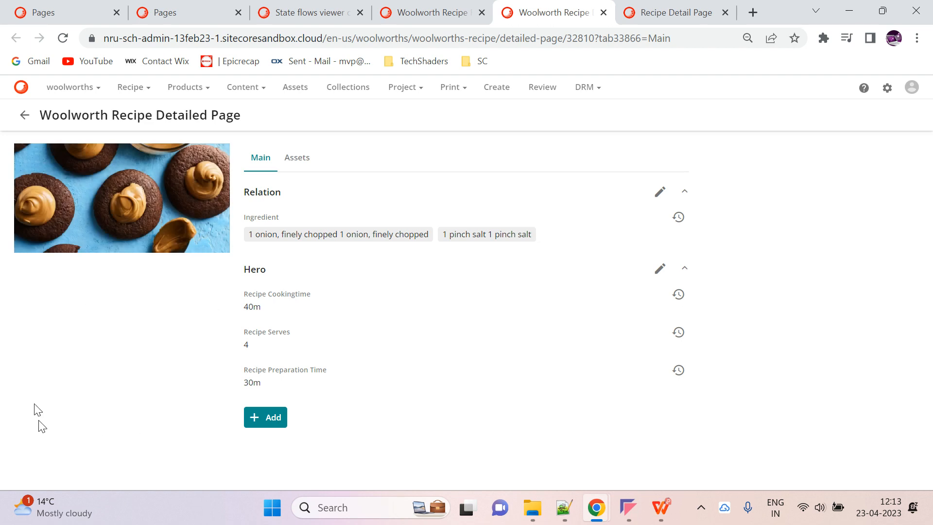
# Step: Add a visible state flows viewer component titled State flow under the Entity image viewer in column 1 of the detailed page
pyautogui.click(86, 7)
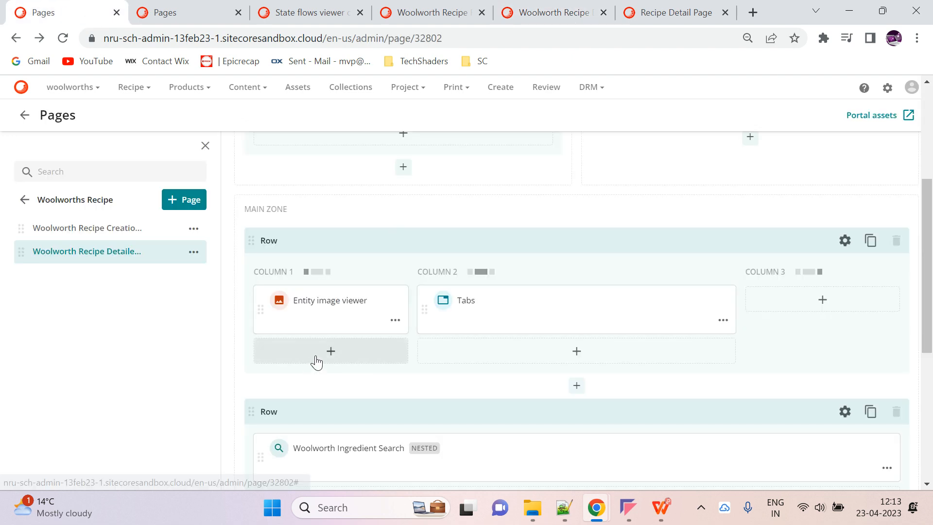
pyautogui.click(344, 350)
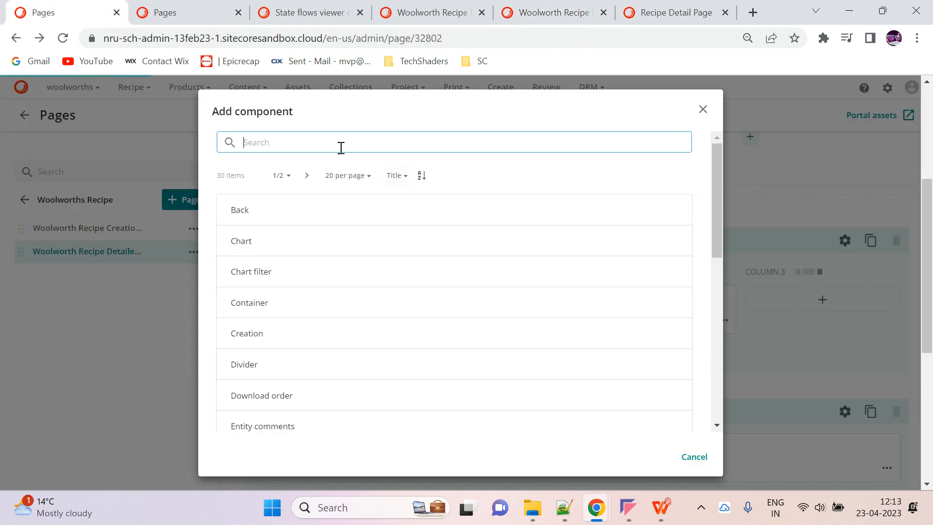
pyautogui.write('state')
pyautogui.press('Return')
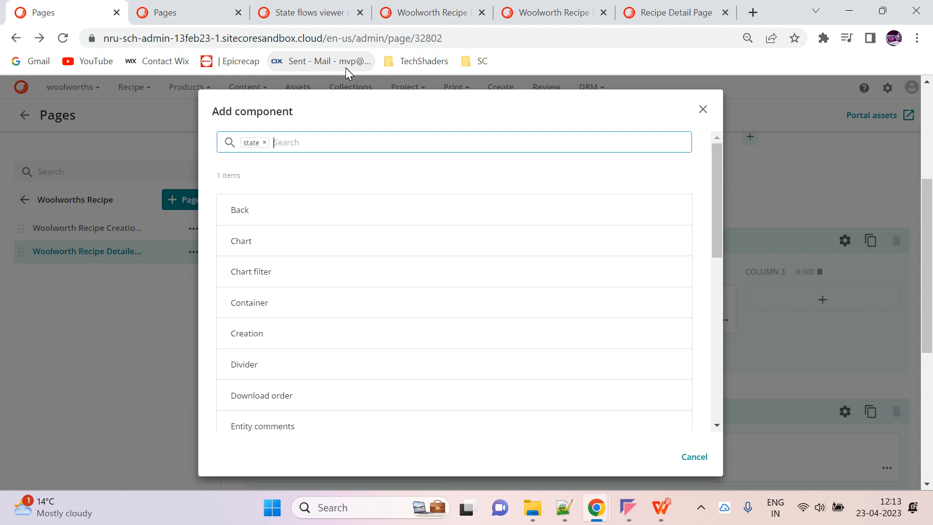
pyautogui.click(287, 294)
pyautogui.click(386, 295)
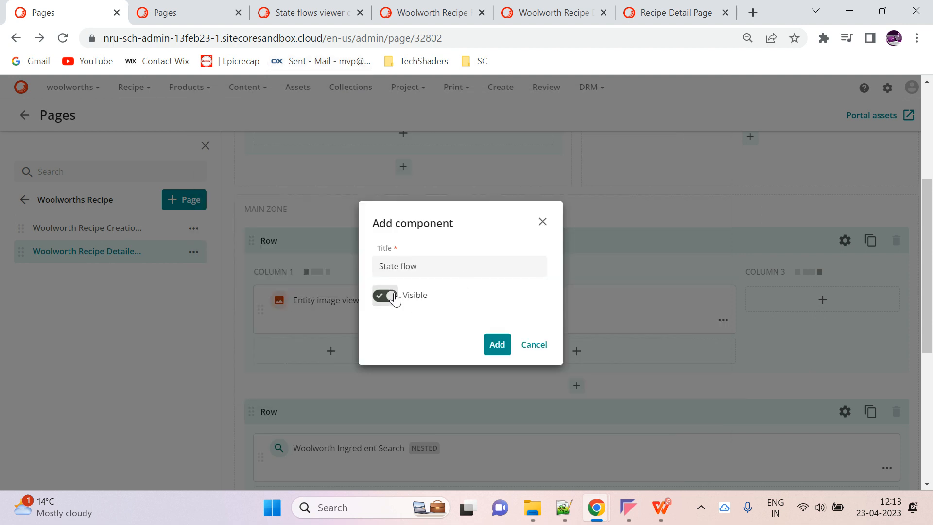
pyautogui.click(498, 346)
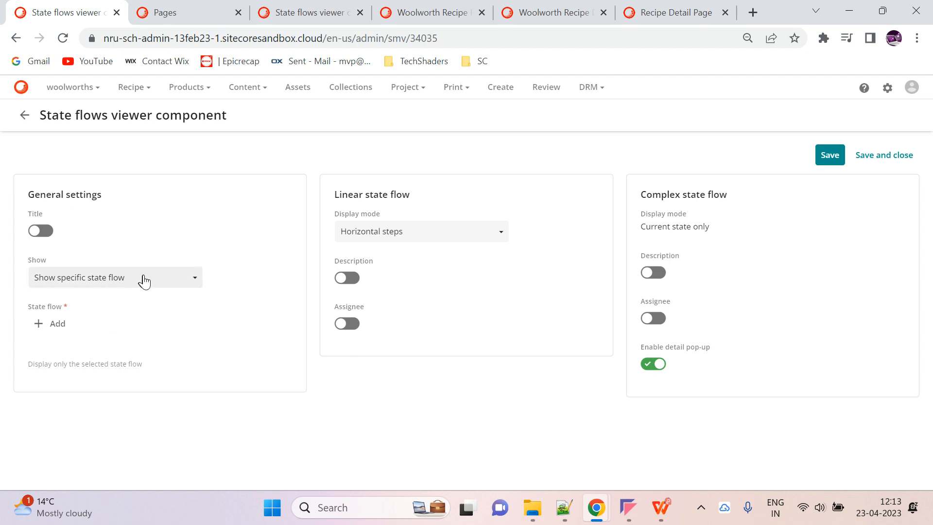
pyautogui.click(144, 281)
pyautogui.click(113, 306)
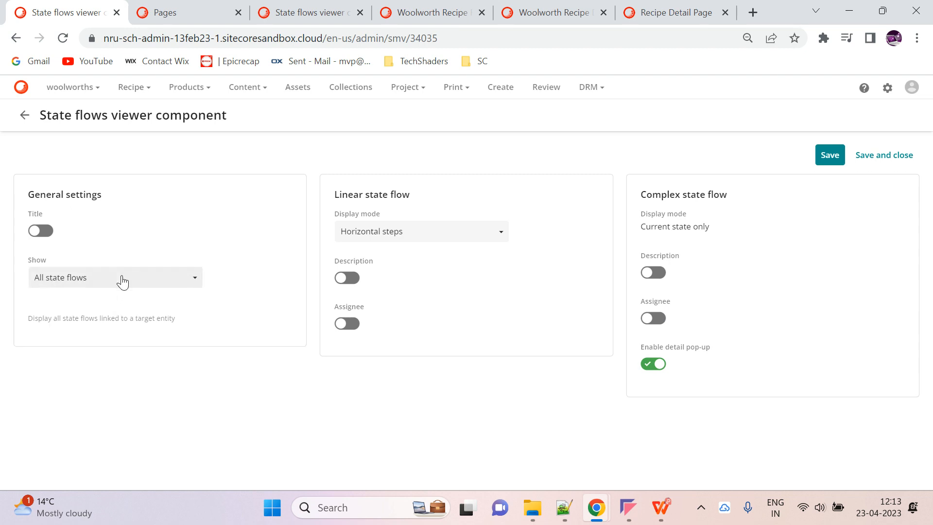
pyautogui.click(108, 285)
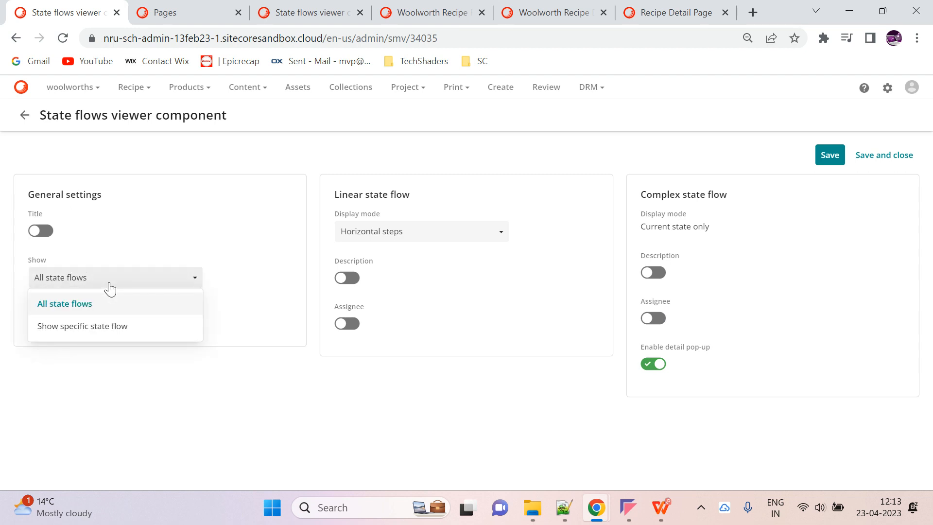
pyautogui.click(109, 337)
# Step: Choose Woolworth Recipe Flow as the specific state flow shown by the viewer component
pyautogui.click(46, 325)
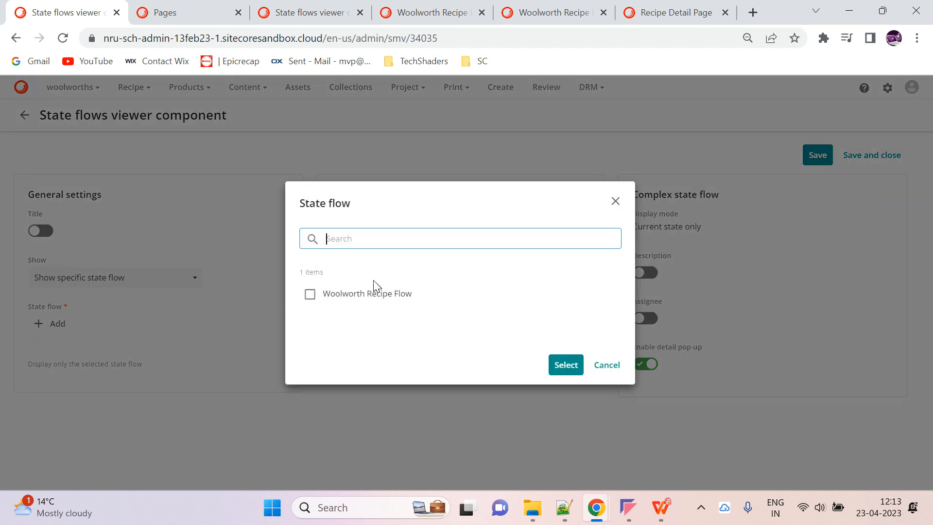
pyautogui.click(376, 291)
pyautogui.click(566, 364)
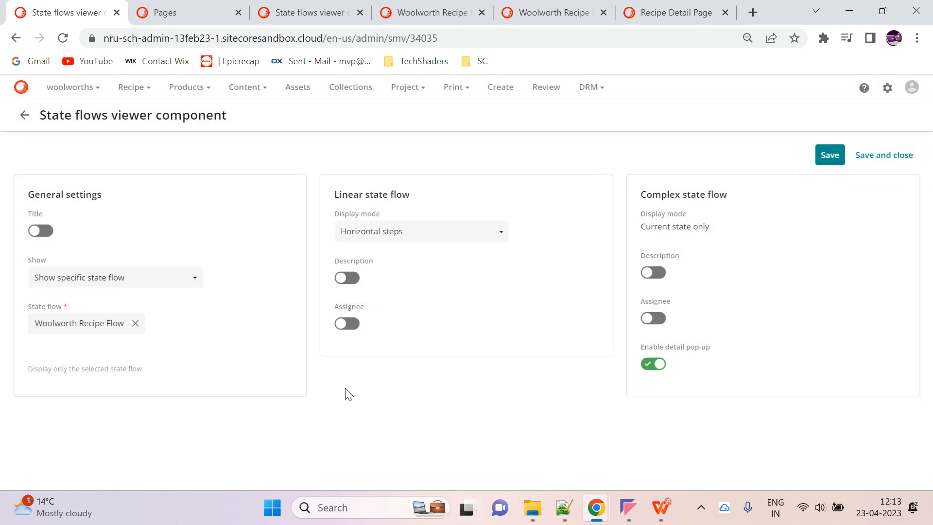
# Step: Enable the title, the linear flow's description and assignee, and the complex flow's description and collapsed-by-default option, and save the component
pyautogui.click(40, 231)
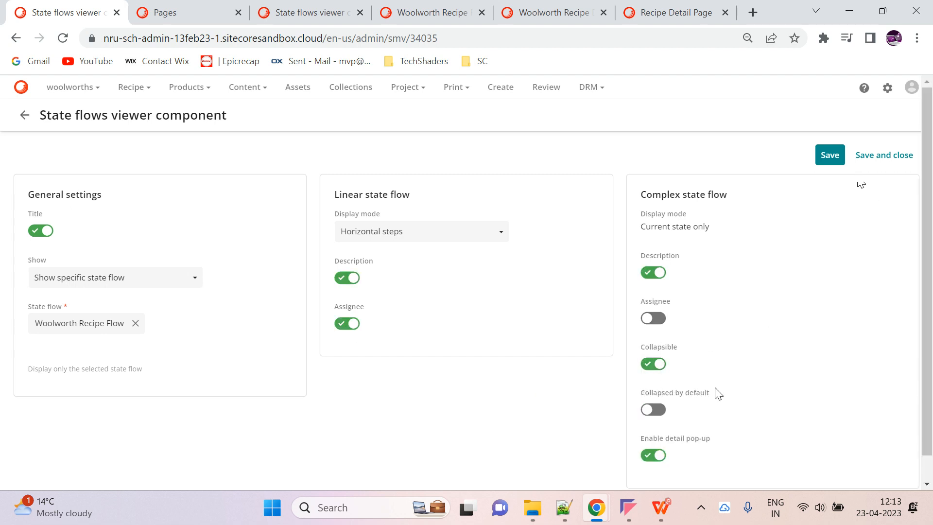
pyautogui.click(653, 409)
pyautogui.click(840, 158)
pyautogui.click(370, 229)
pyautogui.click(369, 231)
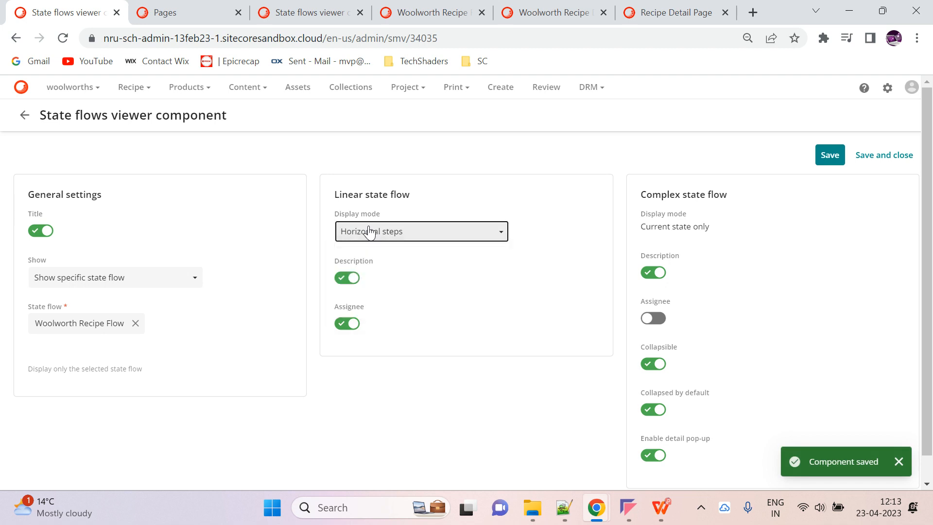
pyautogui.click(440, 9)
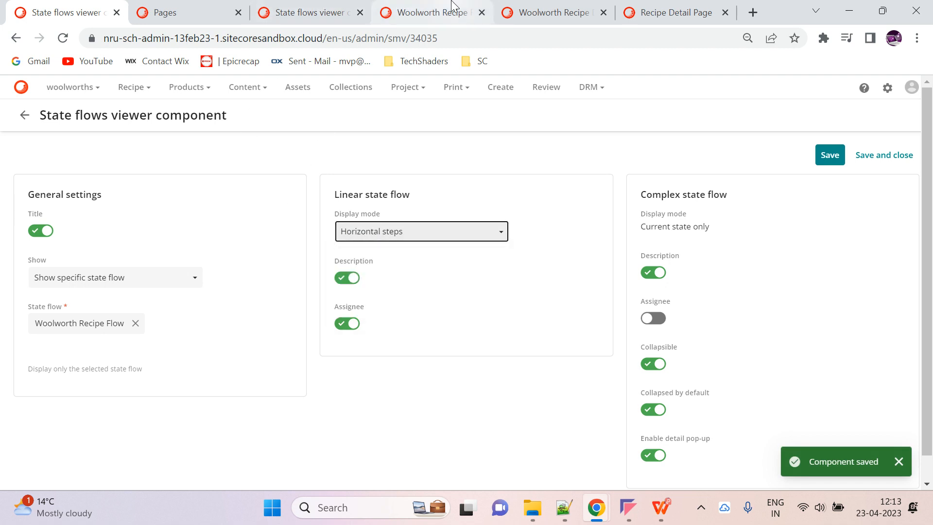
# Step: Reload the recipe's detailed page to check for the state flow, and save and close the State flows viewer component
pyautogui.click(529, 7)
pyautogui.click(62, 38)
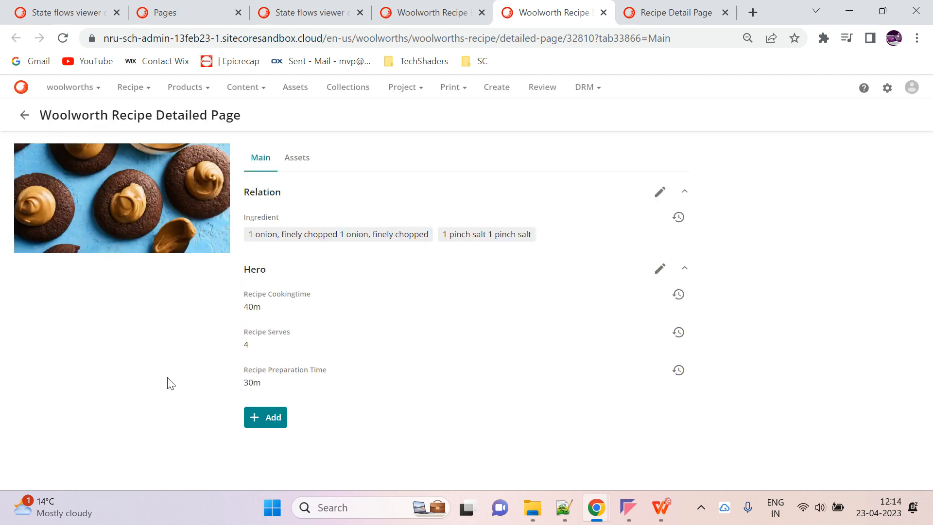
pyautogui.click(63, 12)
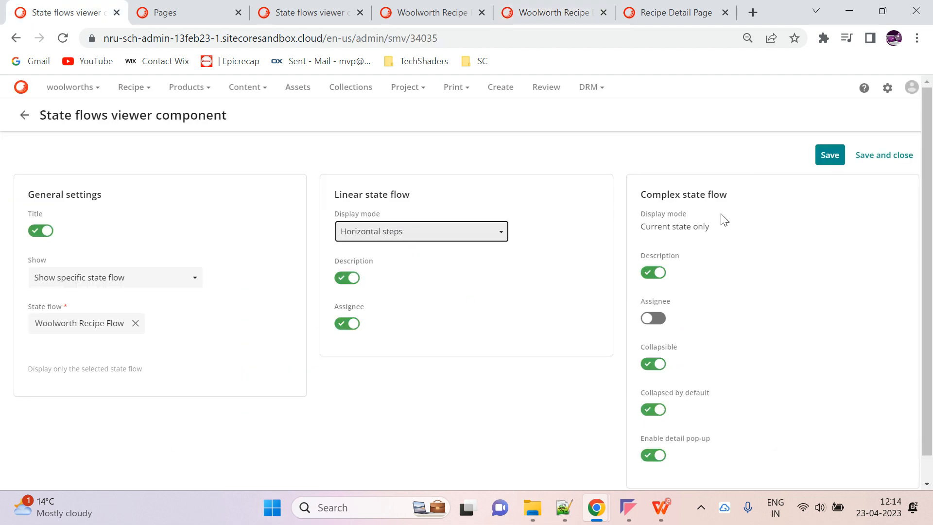
pyautogui.click(892, 160)
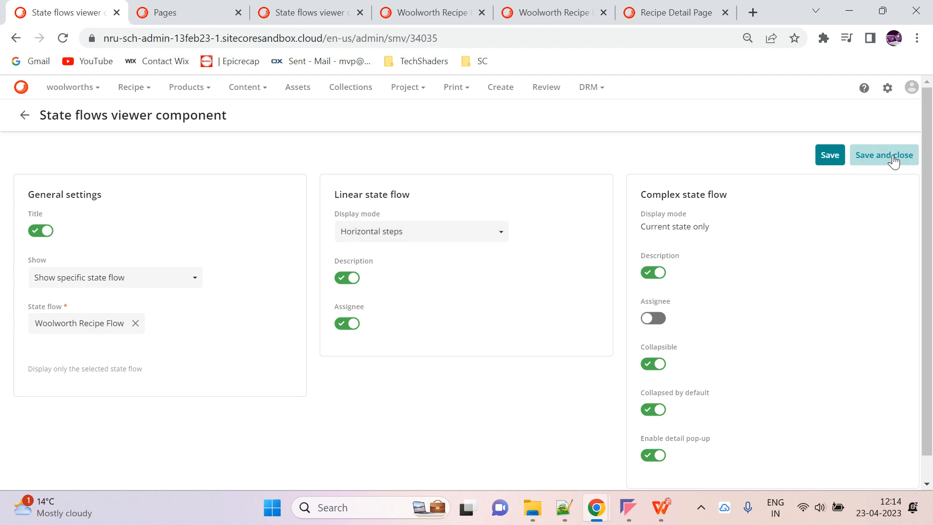
# Step: Reload Woolworth Recipe Flow and the recipe's detailed page, and check its Main and Assets sections for the state flow
pyautogui.click(438, 10)
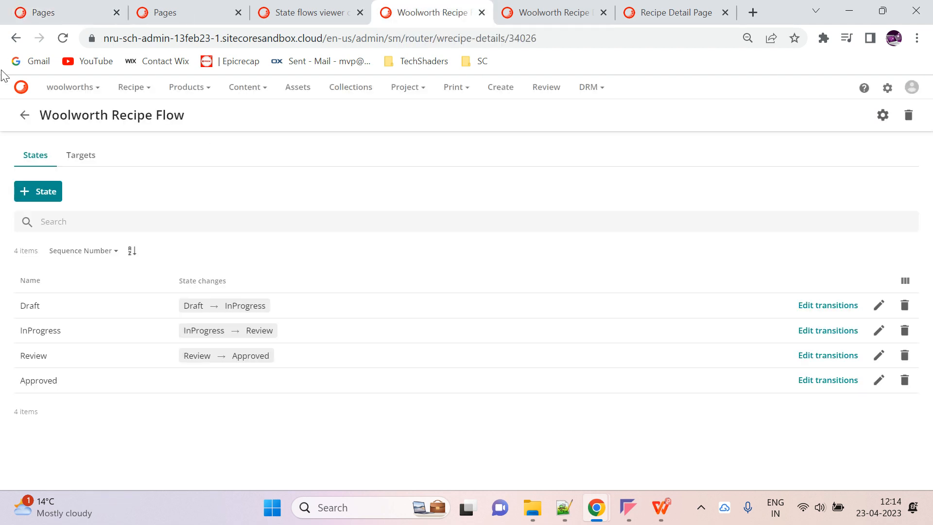
pyautogui.click(62, 38)
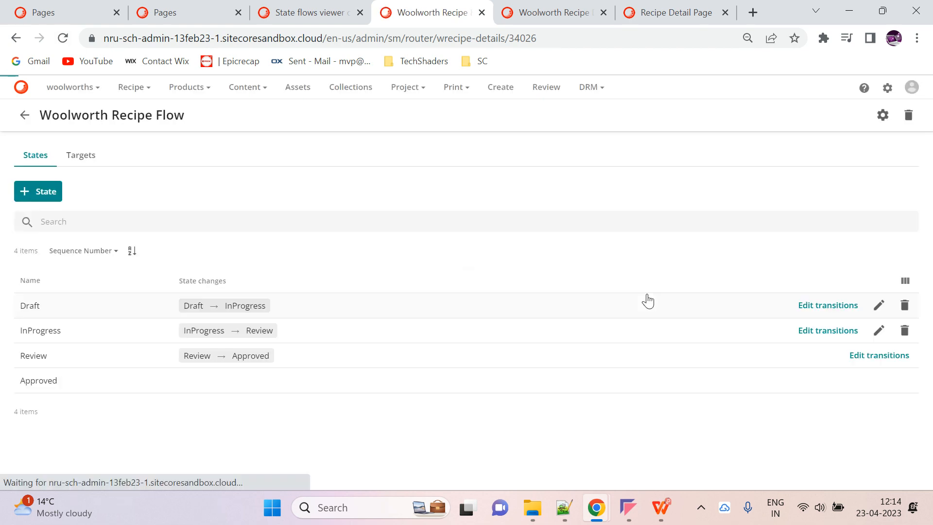
pyautogui.click(567, 7)
pyautogui.click(62, 38)
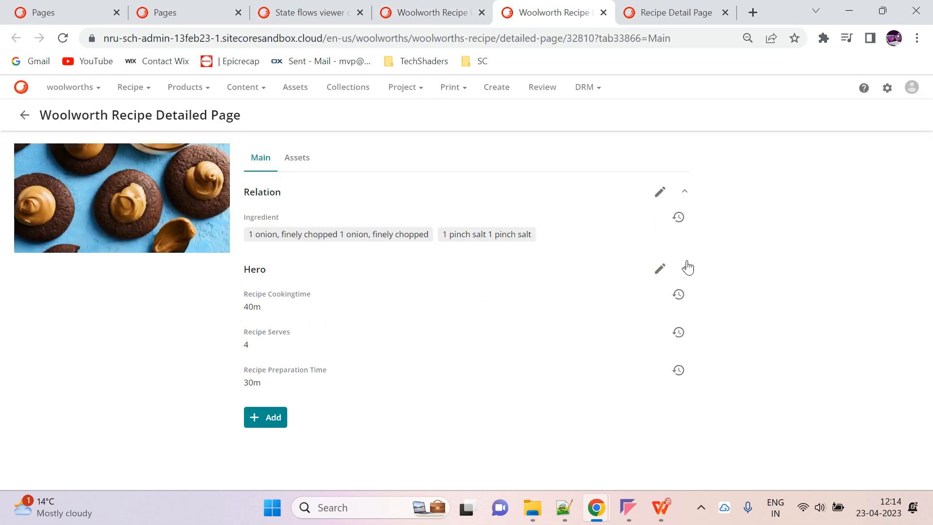
pyautogui.click(295, 160)
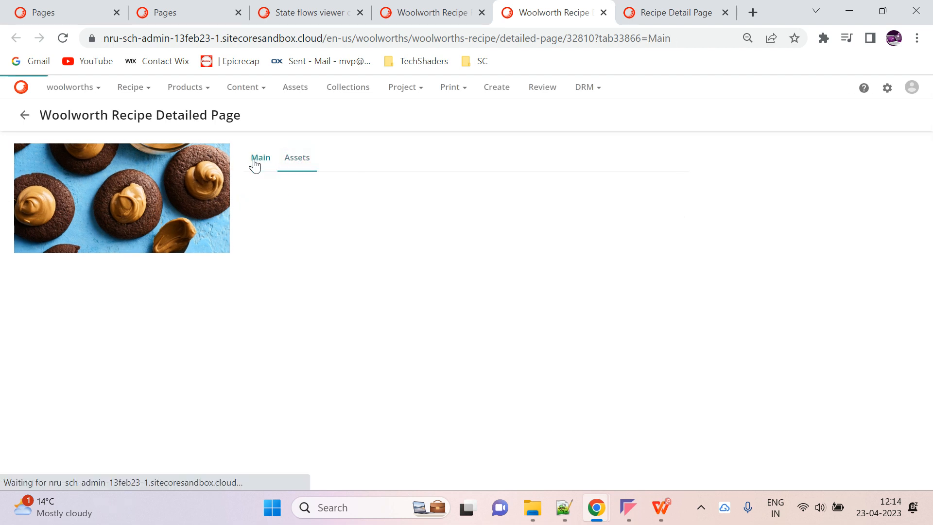
pyautogui.click(258, 162)
pyautogui.click(627, 508)
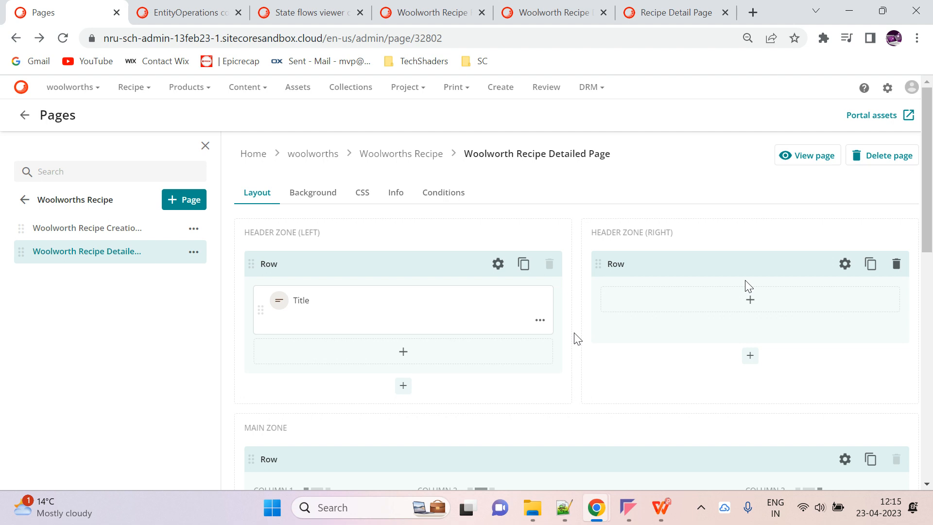
# Step: Add a visible Entity operations component to the row in Header zone (right) of the Woolworth Recipe Detailed Page
pyautogui.scroll(-10, 763, 343)
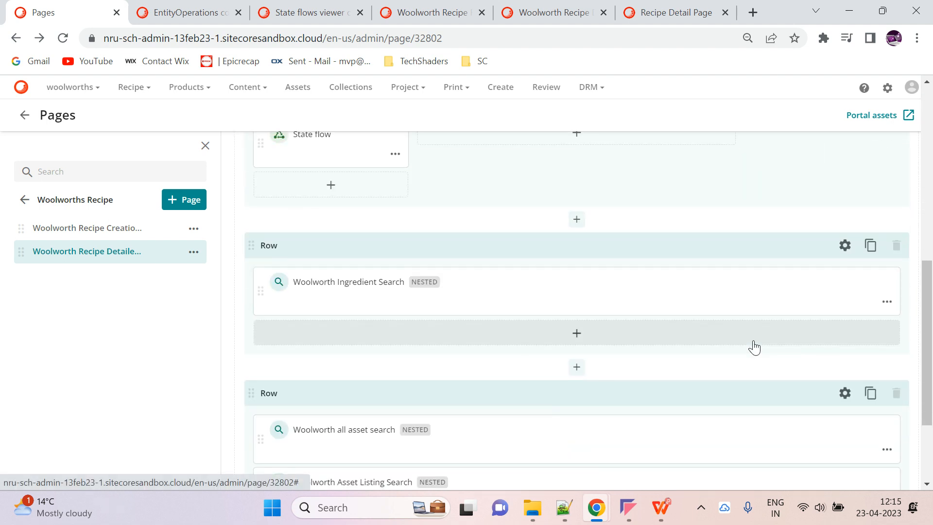
pyautogui.scroll(10, 754, 340)
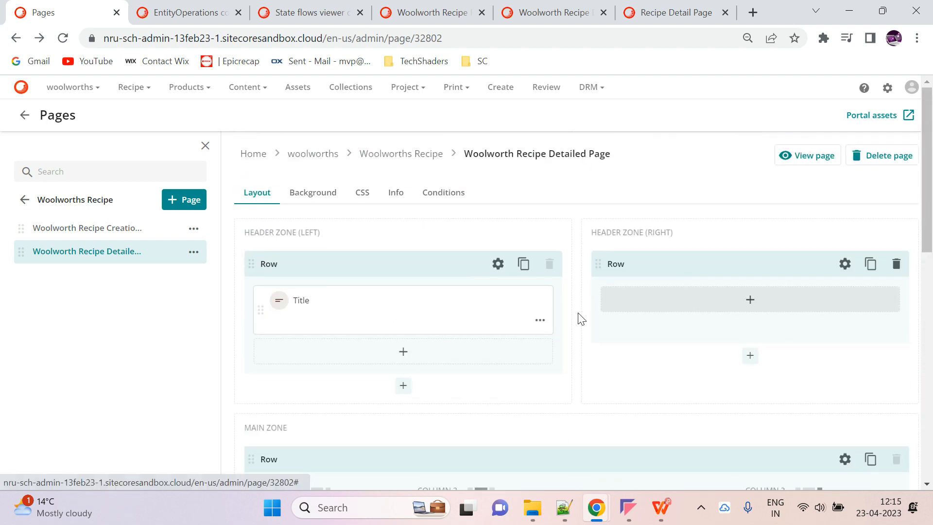
pyautogui.click(749, 298)
pyautogui.write('w')
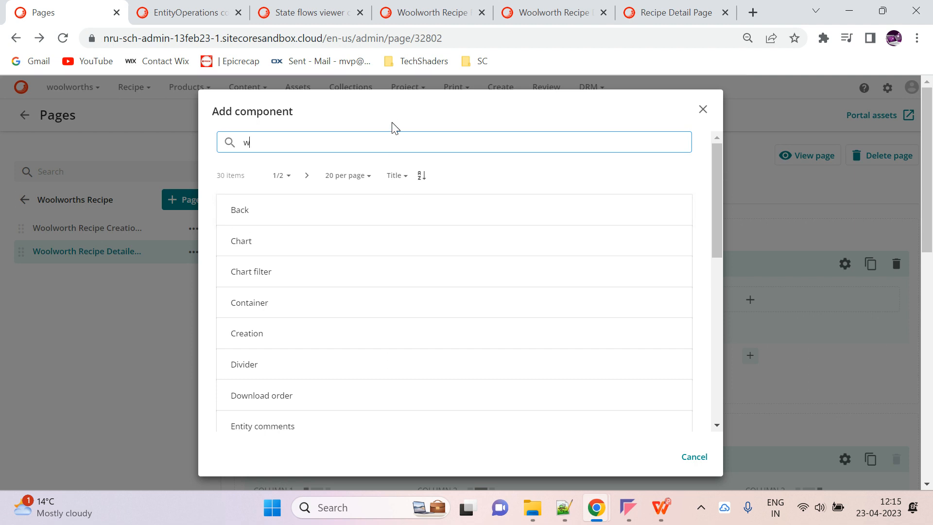
pyautogui.write('ntity')
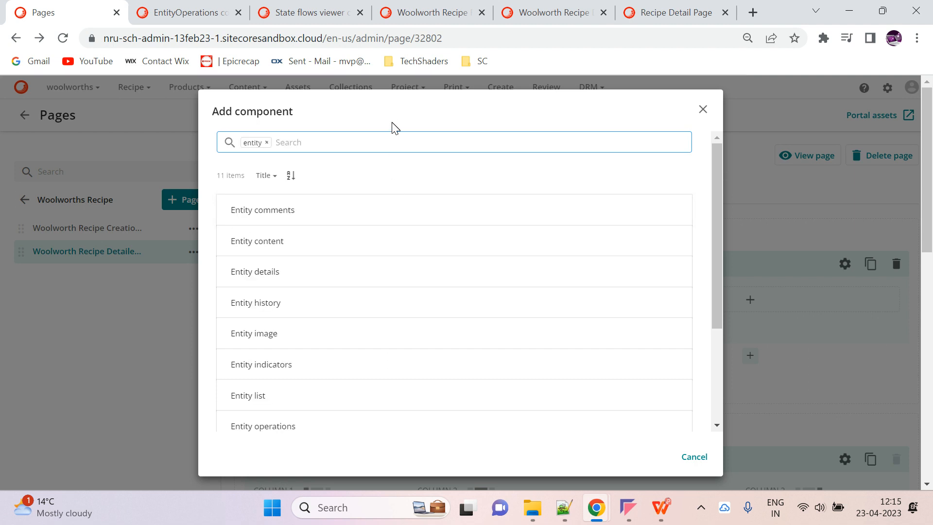
pyautogui.scroll(-3, 383, 309)
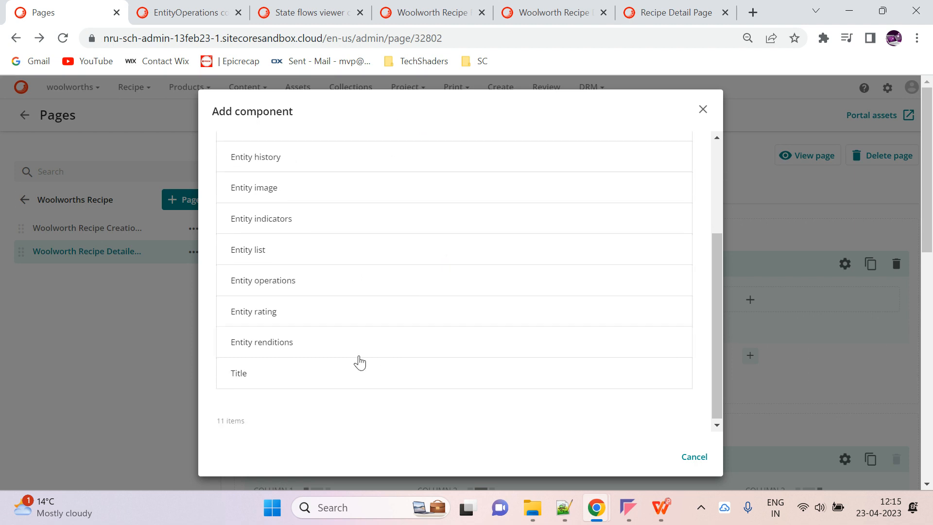
pyautogui.click(342, 281)
pyautogui.click(384, 293)
pyautogui.click(495, 344)
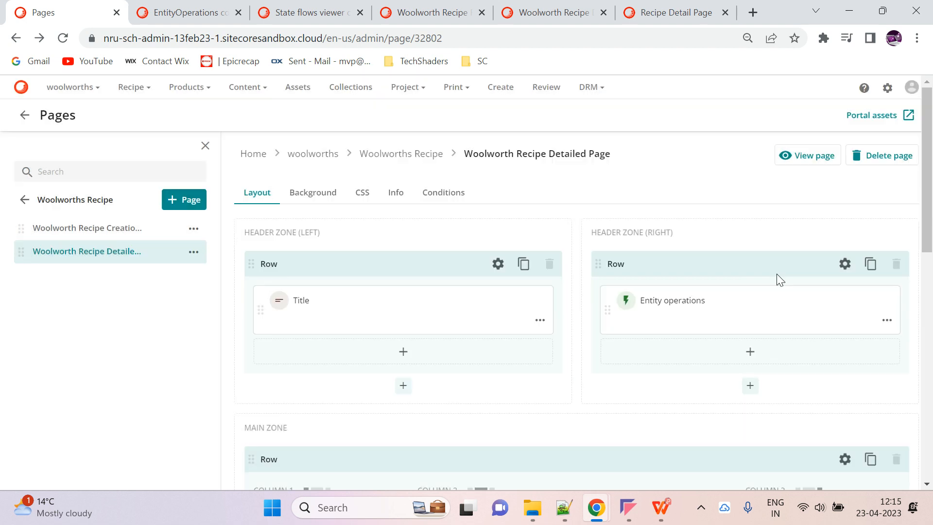
# Step: Open the Entity operations component's settings and add State flow transitions as a main operation
pyautogui.click(704, 316)
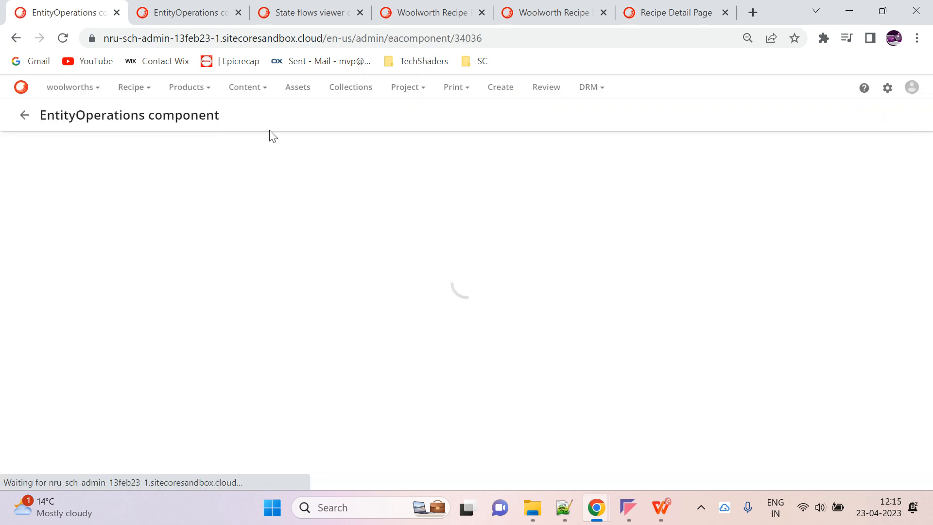
pyautogui.click(55, 181)
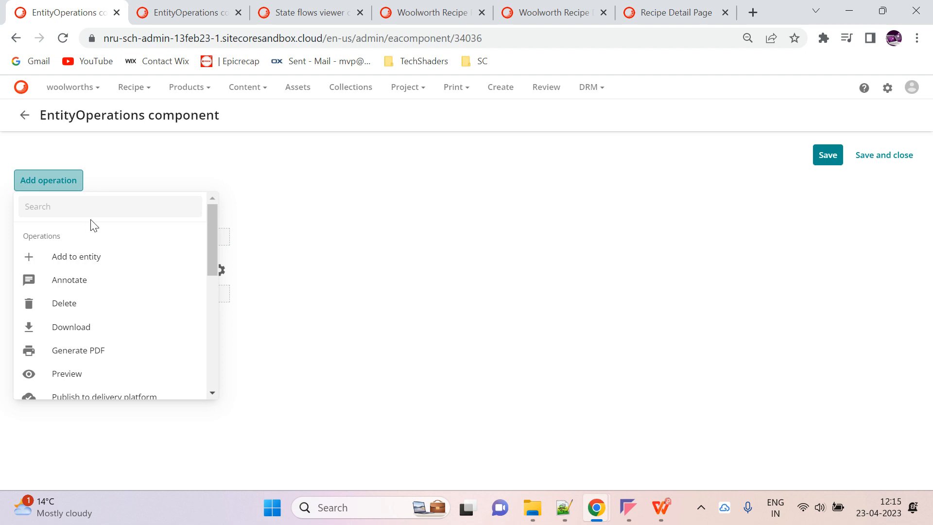
pyautogui.scroll(-6, 119, 312)
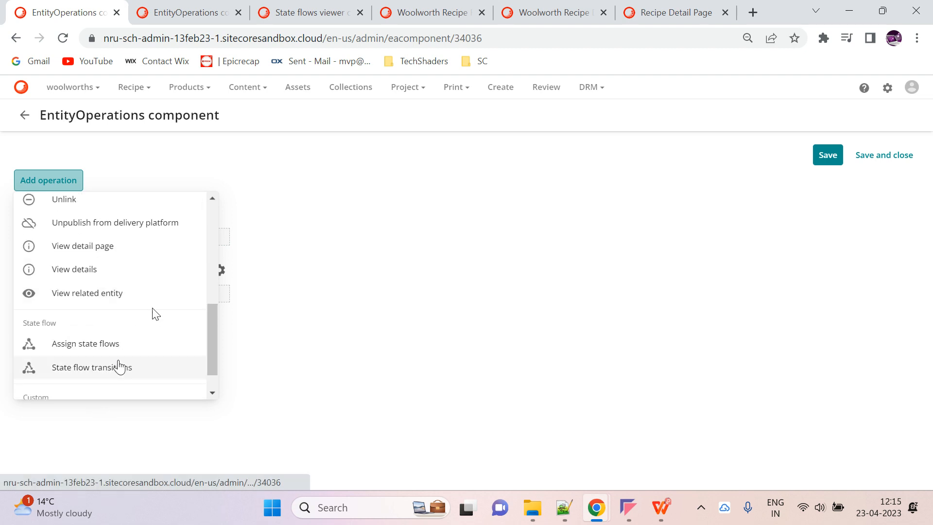
pyautogui.click(92, 371)
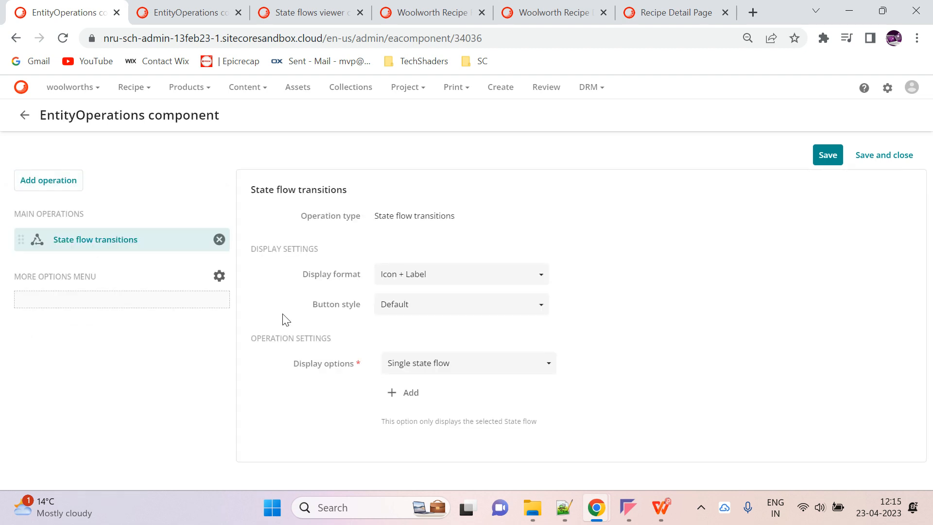
# Step: Set the State flow transitions operation to display a single state flow and choose Woolworth Recipe Flow
pyautogui.click(447, 369)
pyautogui.click(423, 411)
pyautogui.click(400, 392)
pyautogui.click(358, 299)
pyautogui.click(573, 366)
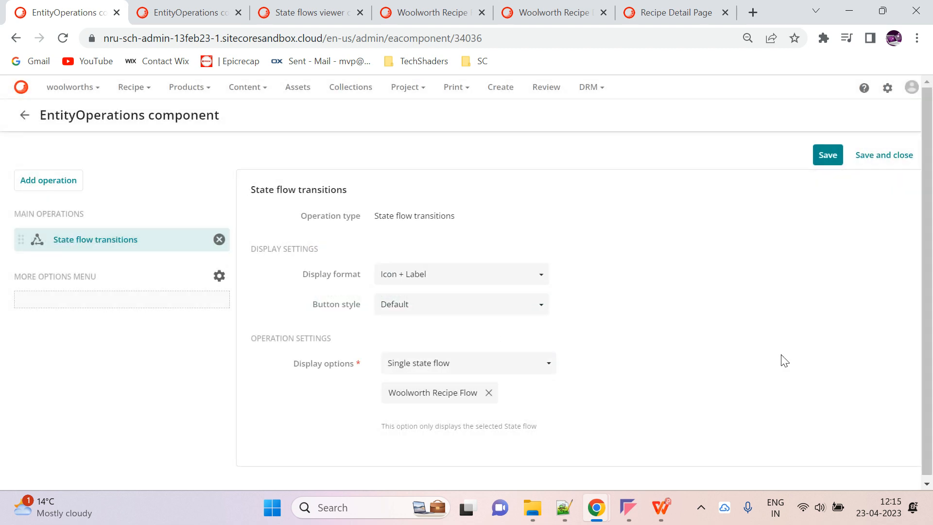
pyautogui.click(629, 507)
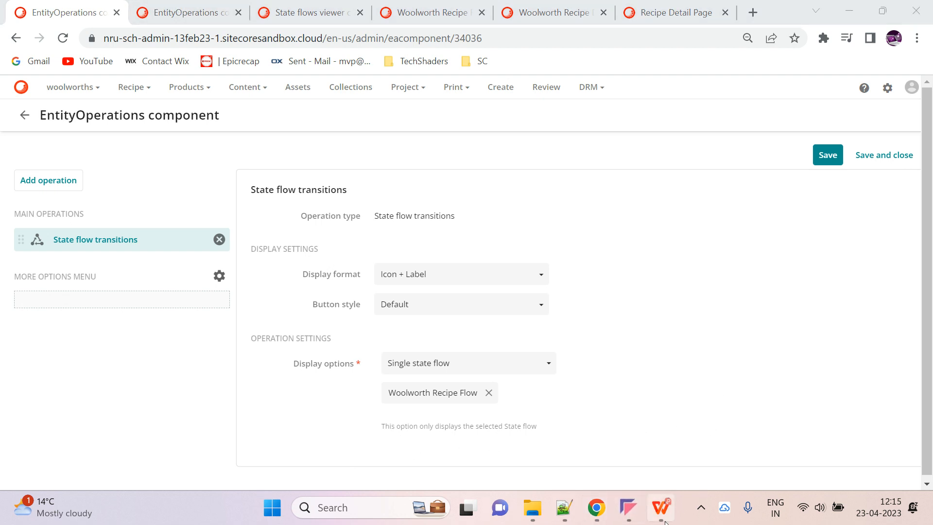
pyautogui.click(625, 509)
pyautogui.click(83, 395)
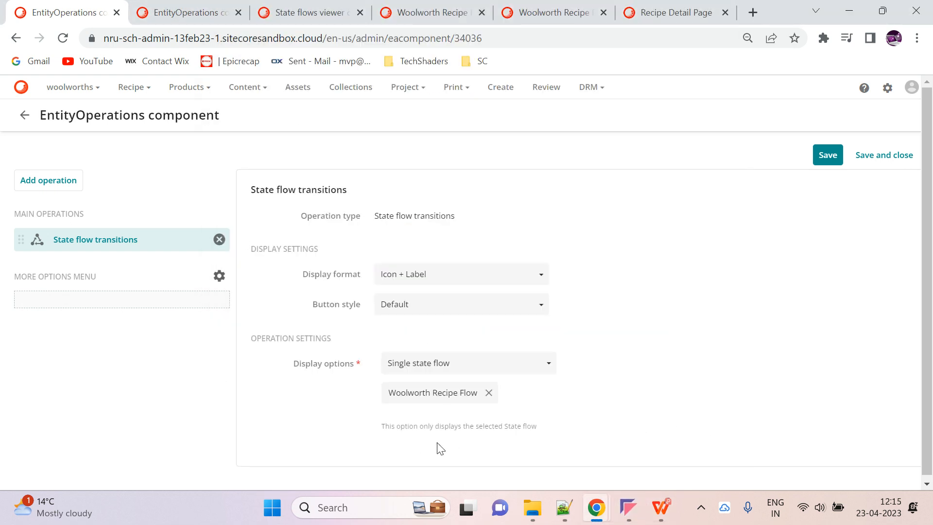
# Step: Confirm the More options menu settings with Default button style and Icon + Label display, and save the component
pyautogui.click(219, 277)
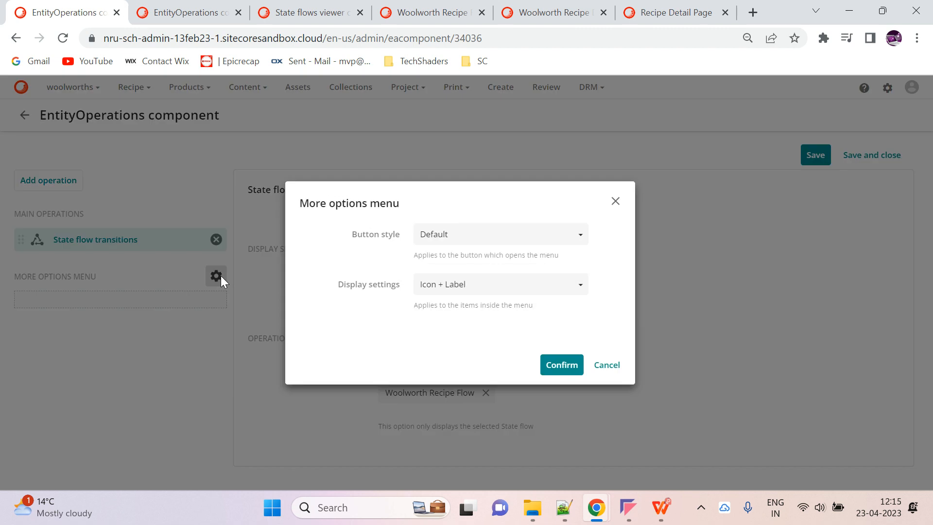
pyautogui.click(573, 370)
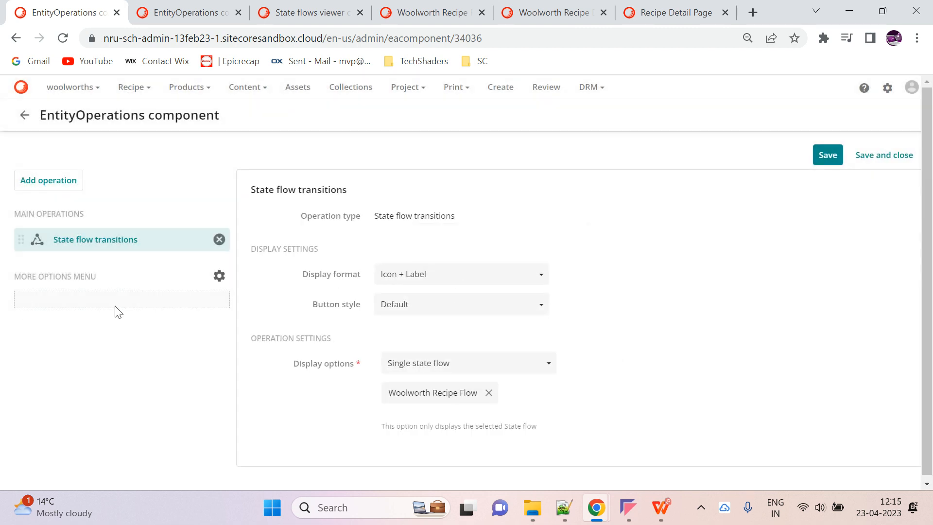
pyautogui.click(827, 155)
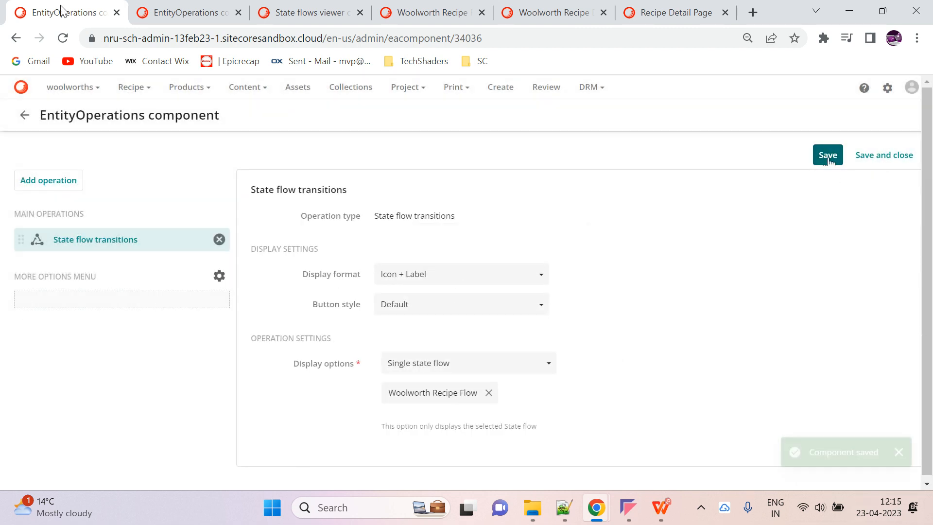
# Step: Add the Assign state flows operation and move it from the main operations into the More options menu
pyautogui.click(55, 188)
pyautogui.scroll(-10, 146, 304)
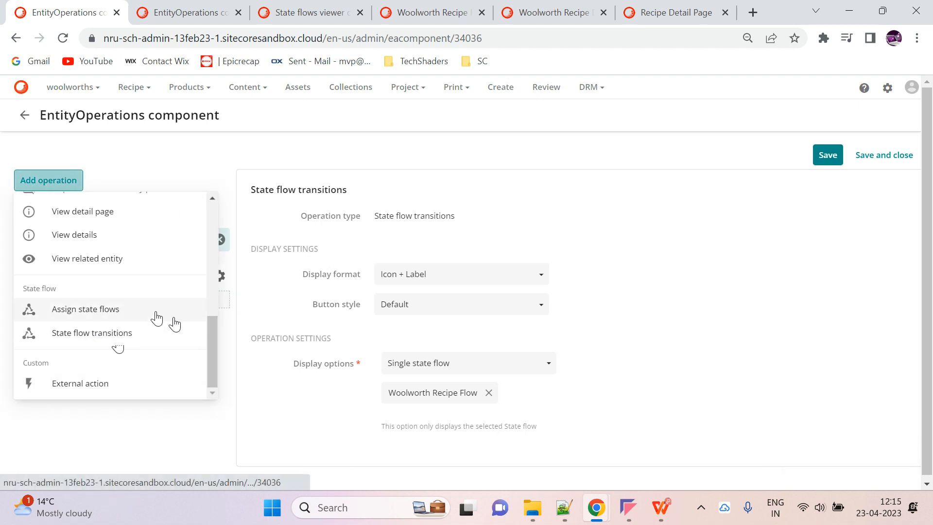
pyautogui.click(156, 316)
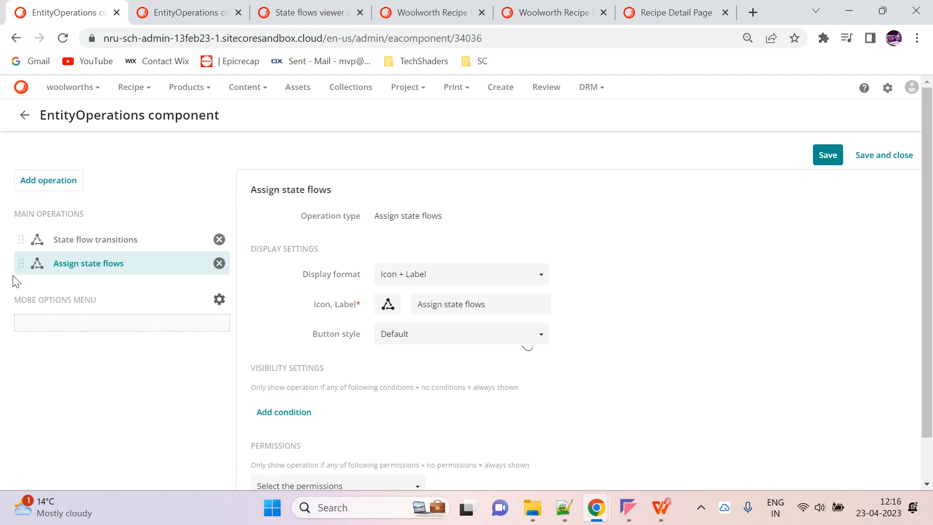
pyautogui.moveTo(22, 260); pyautogui.dragTo(22, 325)
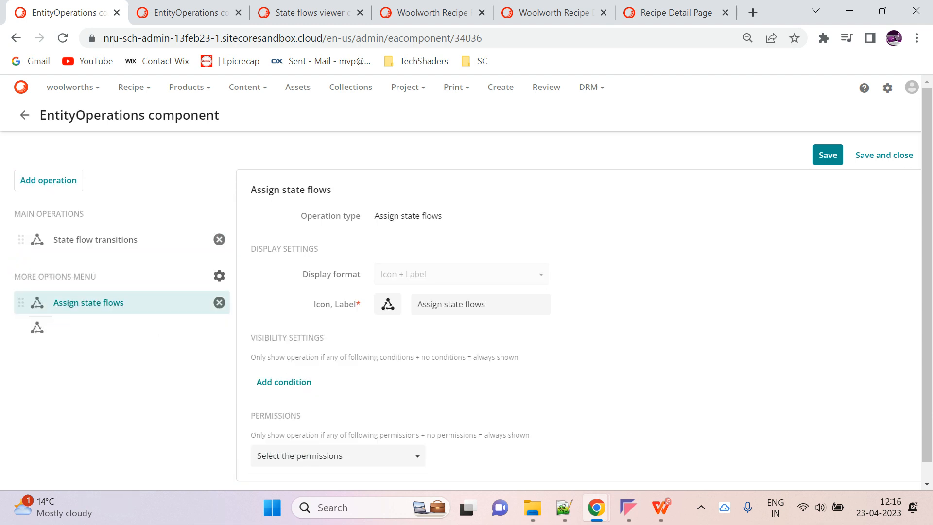
# Step: Select all permissions for the Assign state flows operation and save the component
pyautogui.scroll(-1, 604, 333)
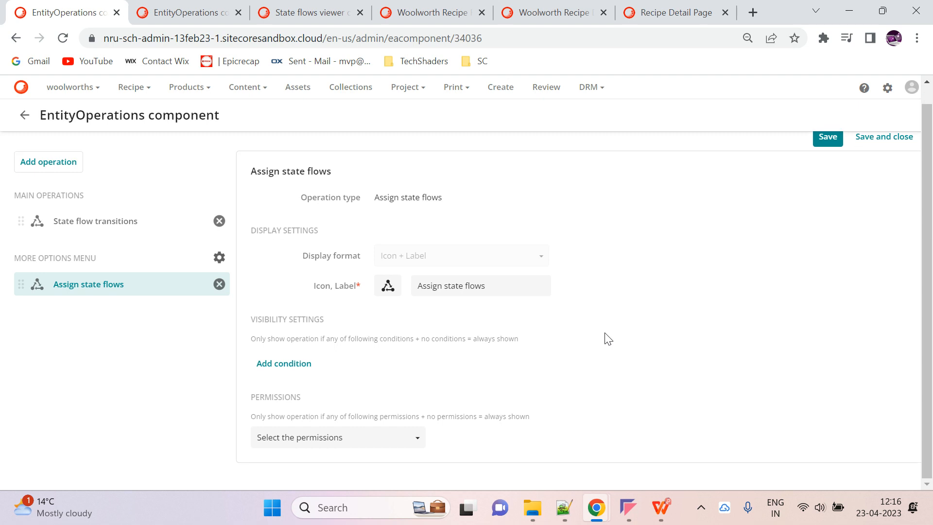
pyautogui.click(338, 439)
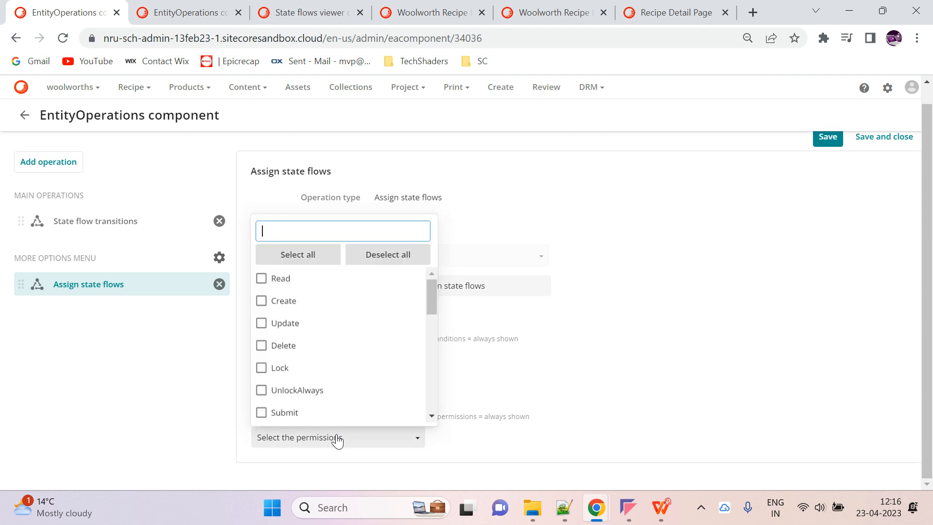
pyautogui.click(297, 254)
pyautogui.scroll(1, 719, 287)
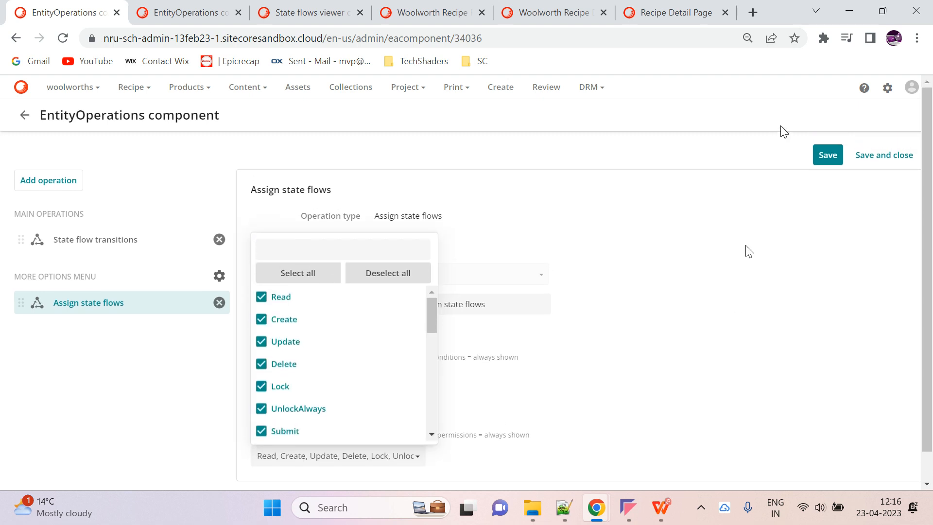
pyautogui.click(833, 163)
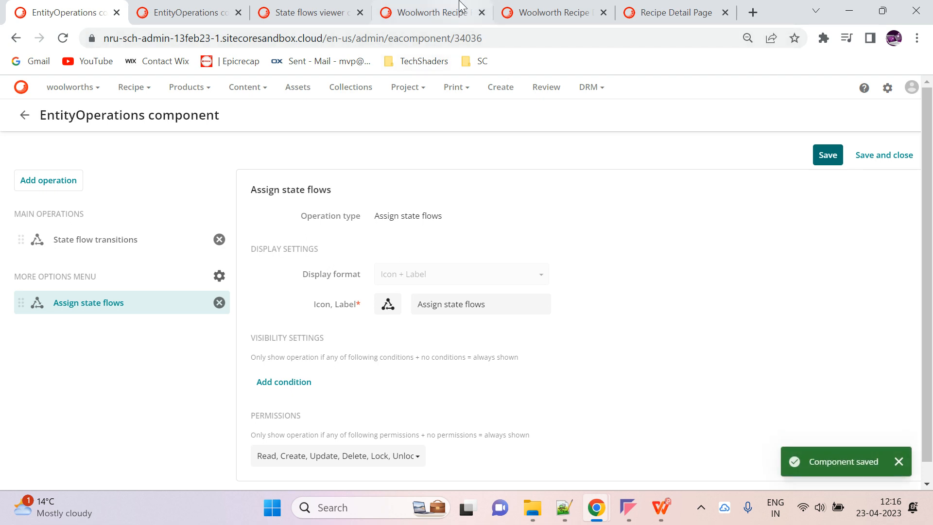
# Step: Reload the recipe's detailed page and check the operations offered in its header
pyautogui.click(432, 13)
pyautogui.hotkey('ctrl', 'Tab')
pyautogui.click(62, 38)
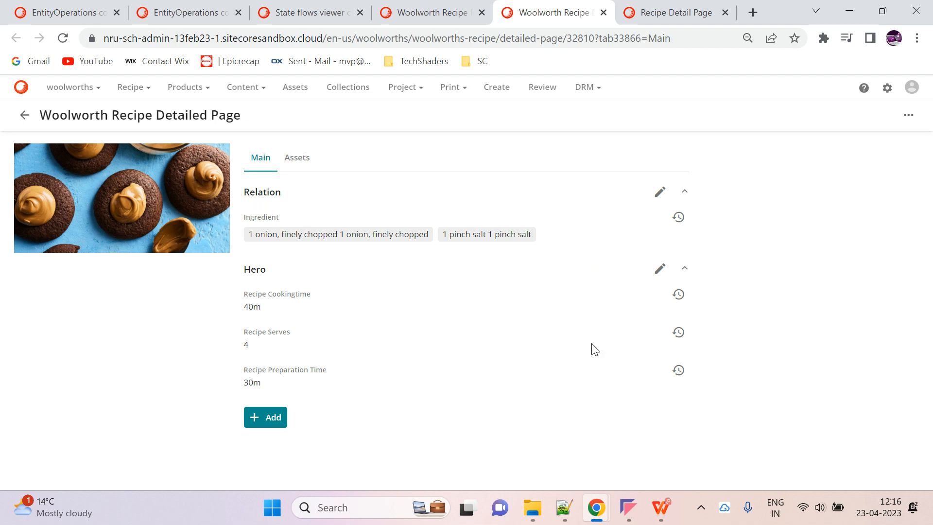
pyautogui.click(908, 115)
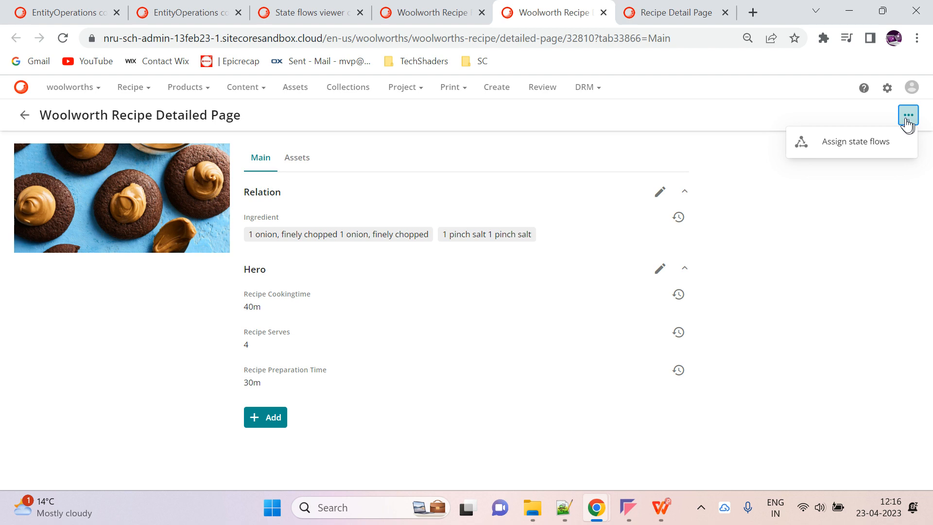
pyautogui.click(63, 38)
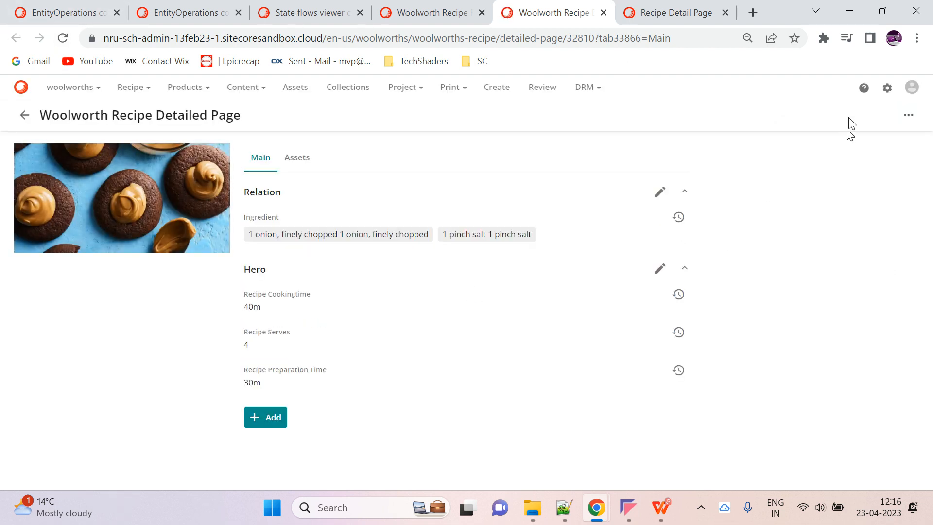
# Step: Assign the Woolworth Recipe Flow to the recipe and confirm its transition from Draft to InProgress
pyautogui.click(908, 115)
pyautogui.click(836, 142)
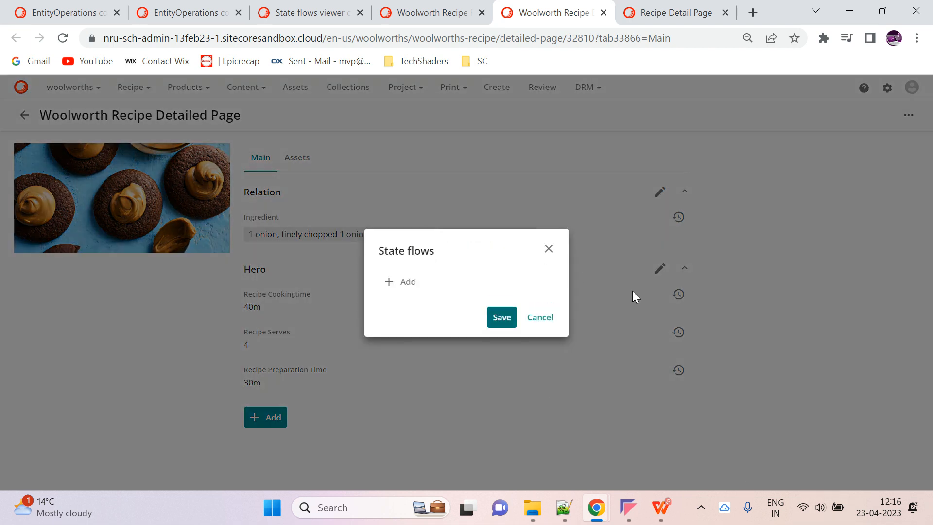
pyautogui.click(403, 281)
pyautogui.click(376, 300)
pyautogui.click(578, 365)
pyautogui.click(505, 322)
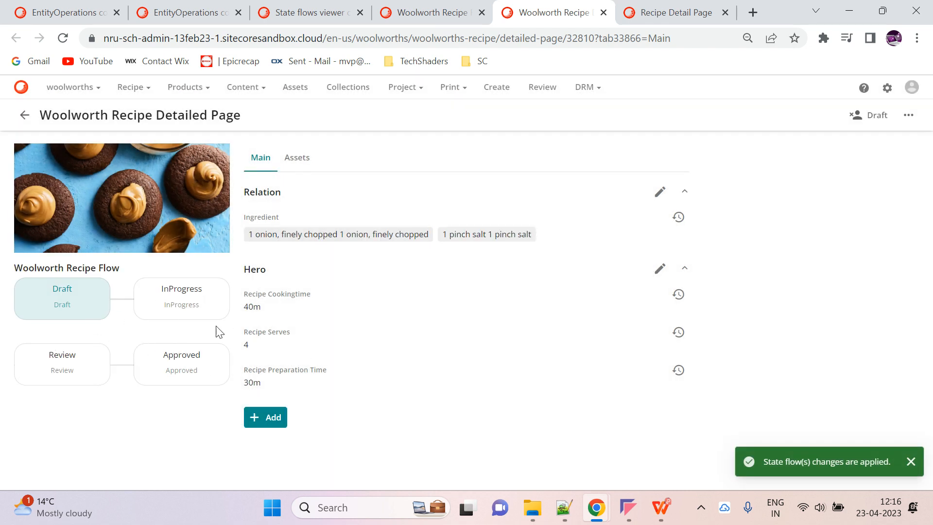
pyautogui.click(855, 116)
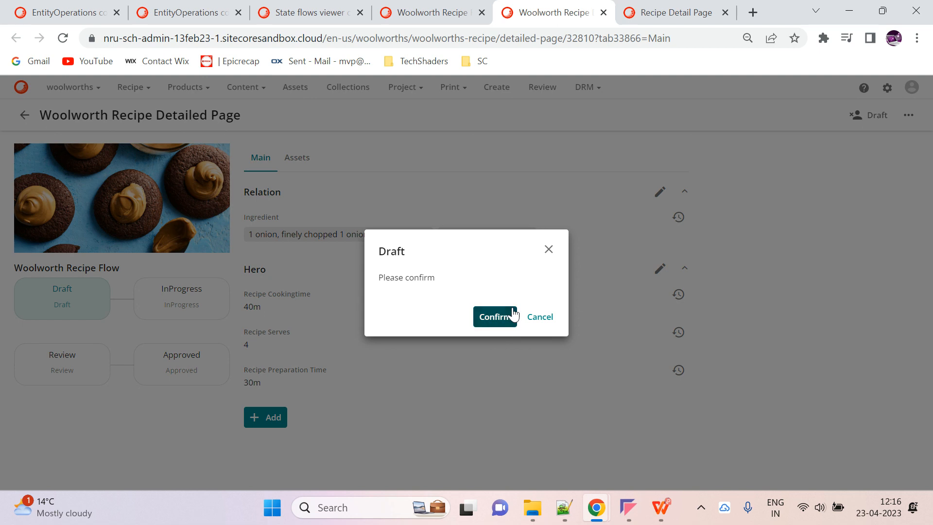
pyautogui.click(495, 316)
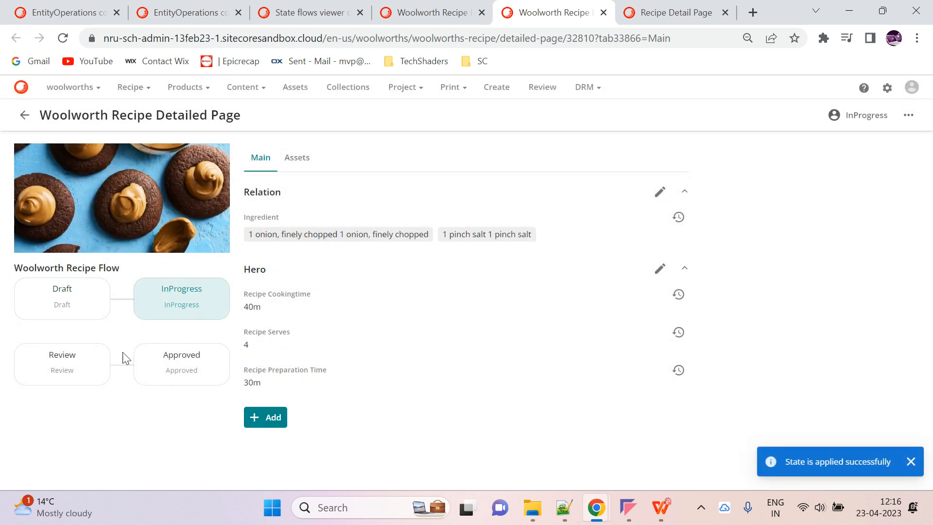
# Step: Set the linear display mode of the detailed page's State flow component to Vertical steps, save it and reload the recipe page
pyautogui.click(188, 12)
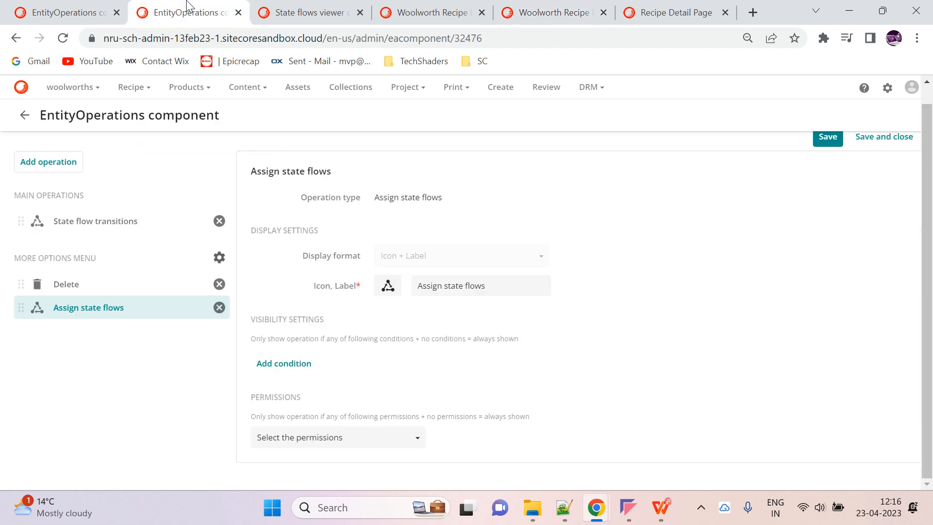
pyautogui.click(42, 4)
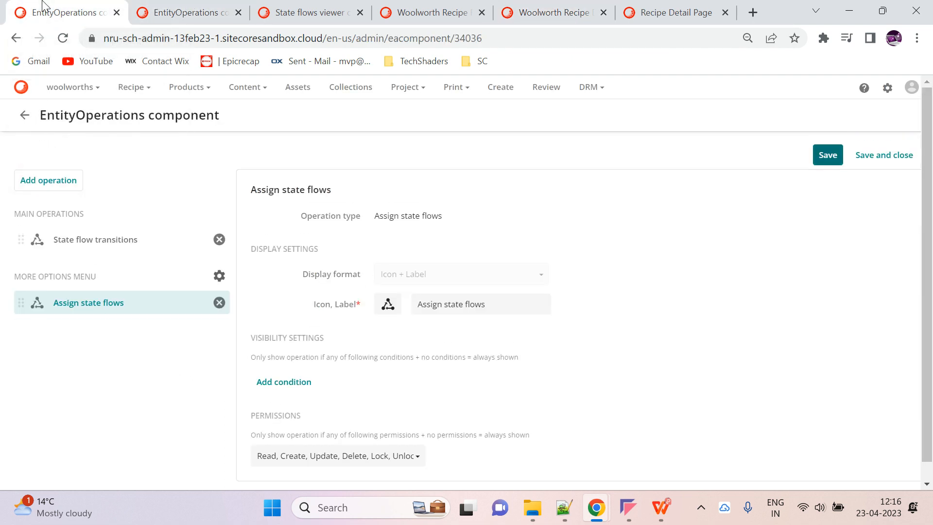
pyautogui.click(707, 22)
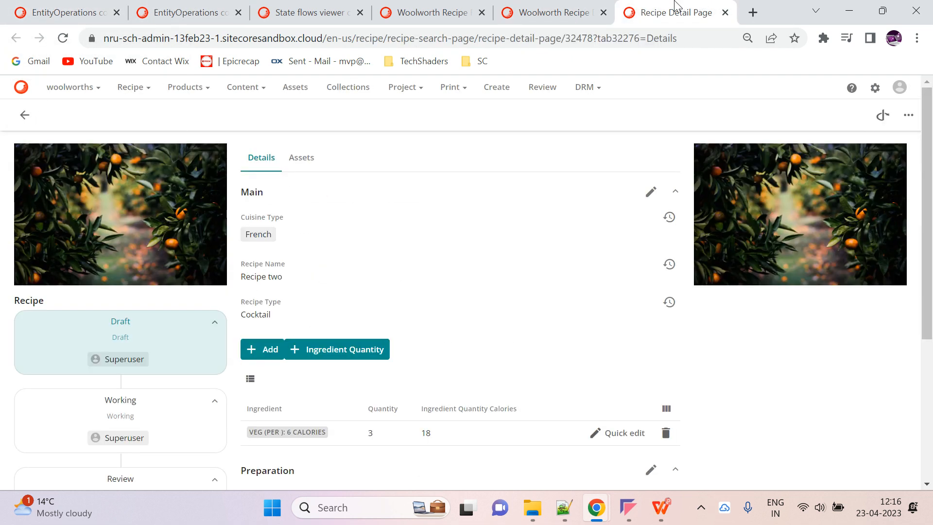
pyautogui.click(579, 5)
pyautogui.click(59, 5)
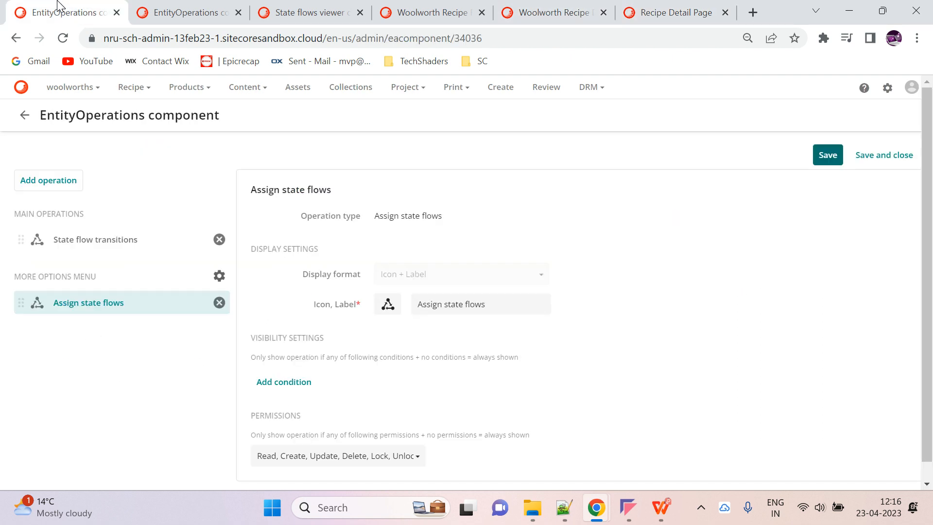
pyautogui.click(24, 115)
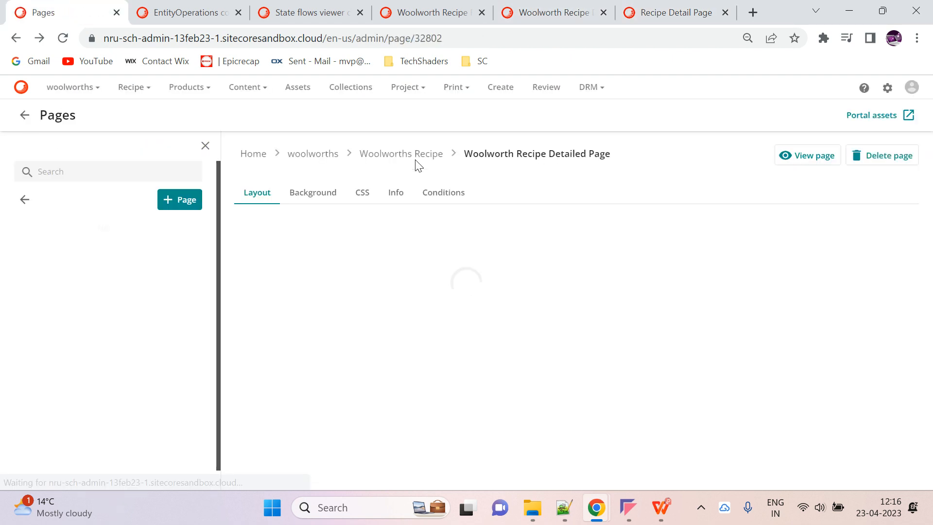
pyautogui.scroll(-4, 583, 345)
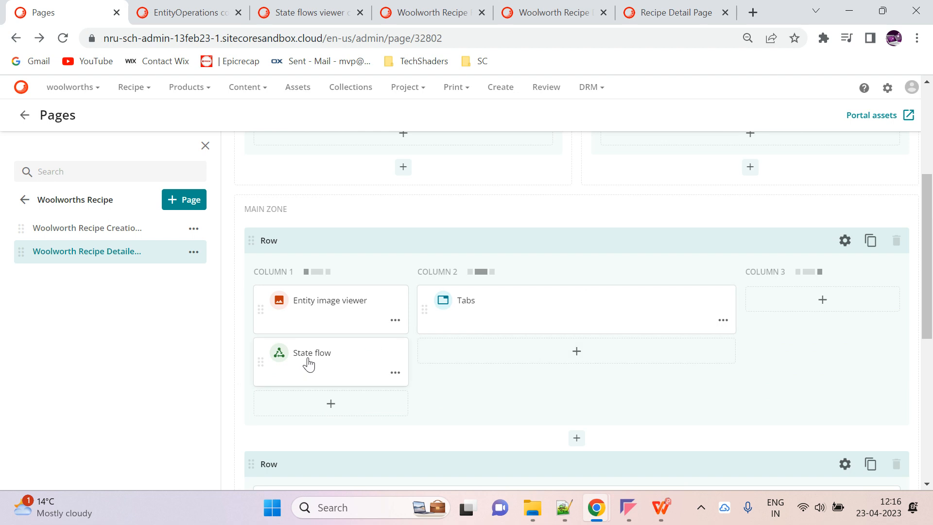
pyautogui.hotkey('alt', 'Right')
pyautogui.click(389, 232)
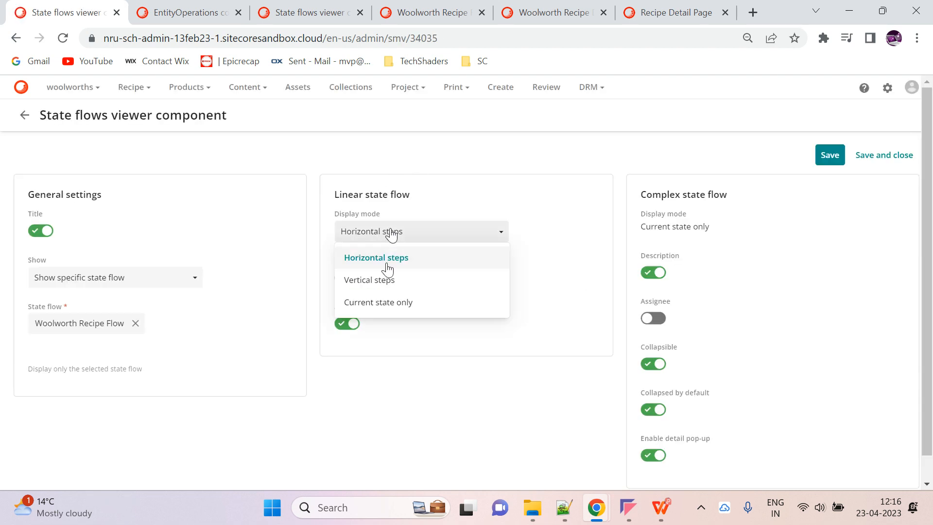
pyautogui.click(390, 286)
pyautogui.click(829, 153)
pyautogui.click(566, 9)
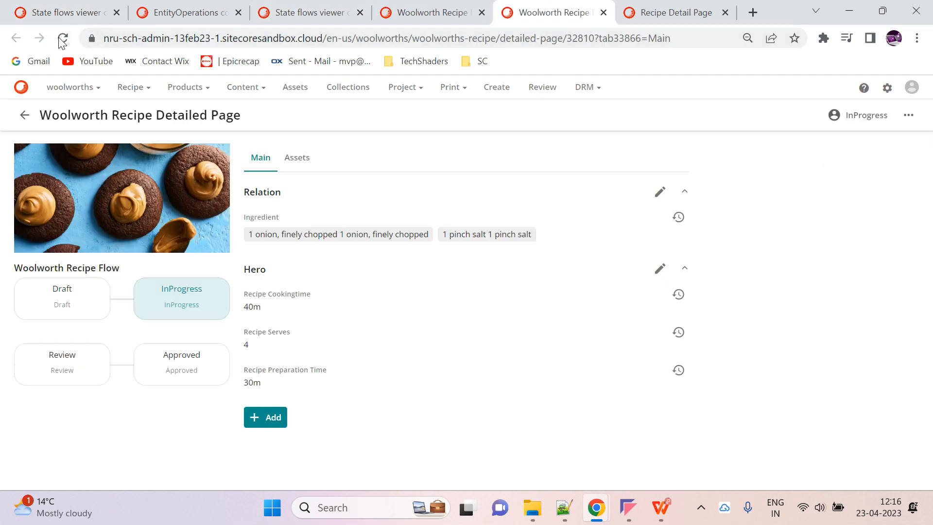
pyautogui.click(62, 38)
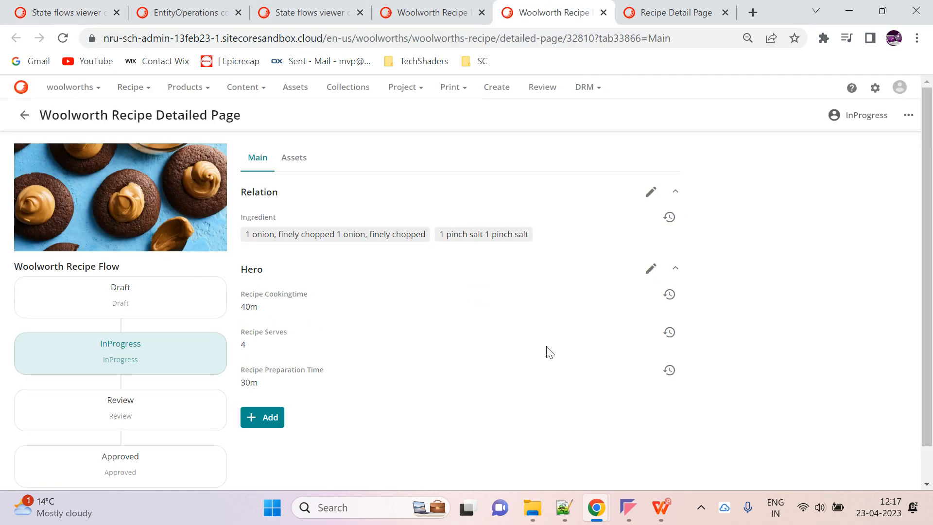
pyautogui.click(616, 507)
pyautogui.click(402, 400)
pyautogui.click(402, 400)
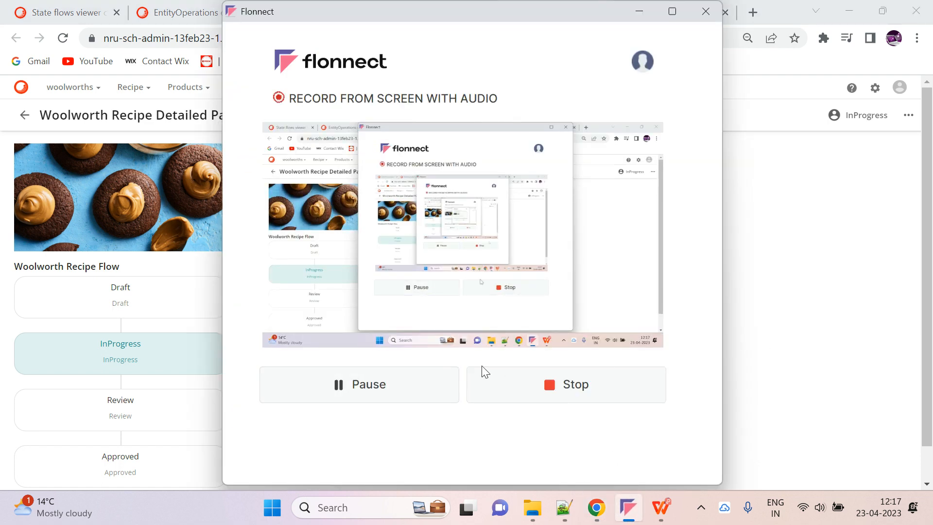
pyautogui.click(804, 392)
# Step: Review the State flow transitions and Assign state flows operations in the EntityOperations component and compare them with the recipe page's header
pyautogui.click(8, 8)
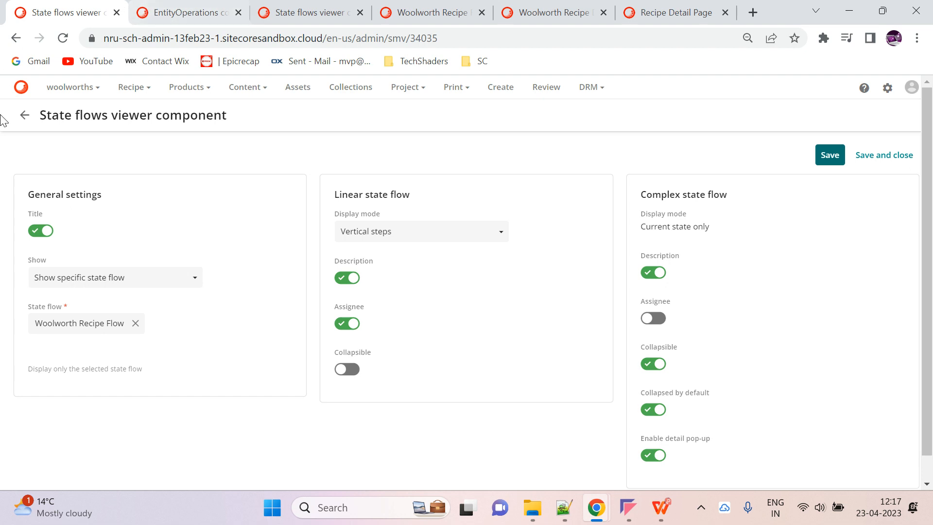
pyautogui.click(18, 115)
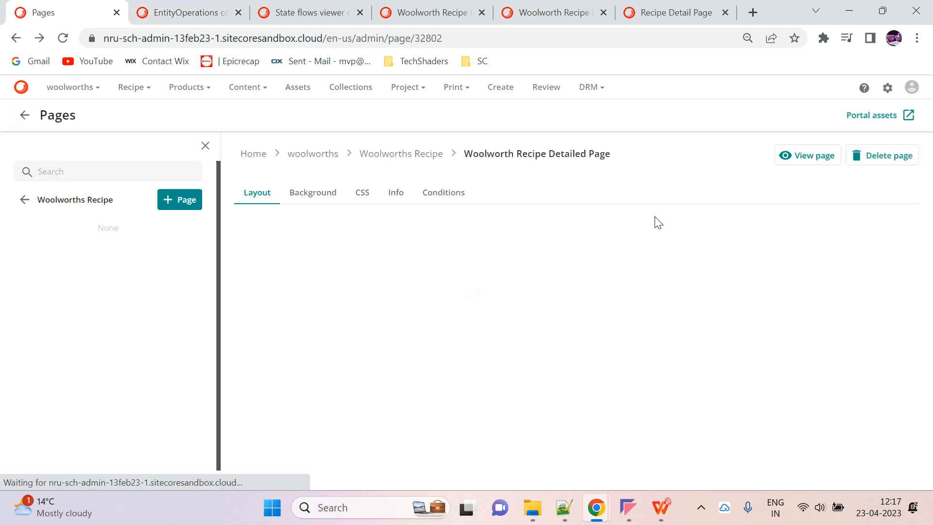
pyautogui.click(648, 305)
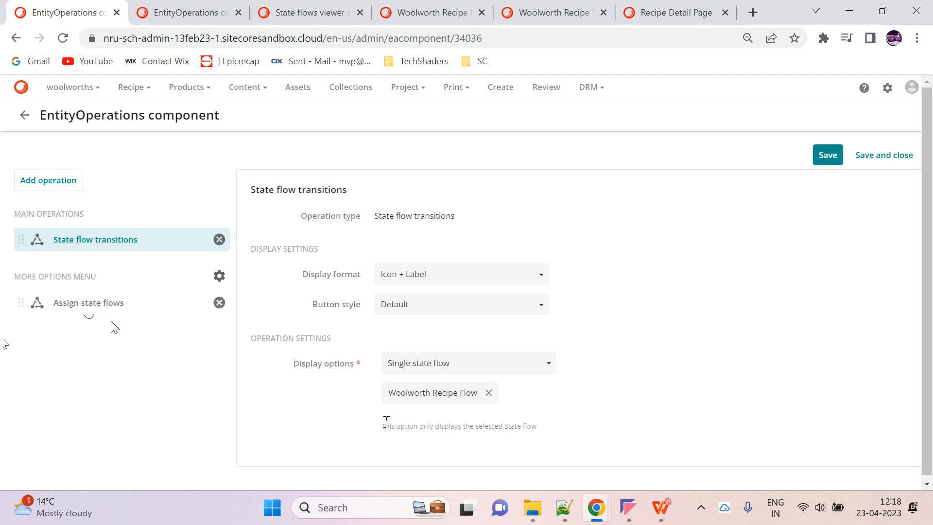
pyautogui.moveTo(381, 428); pyautogui.dragTo(548, 431)
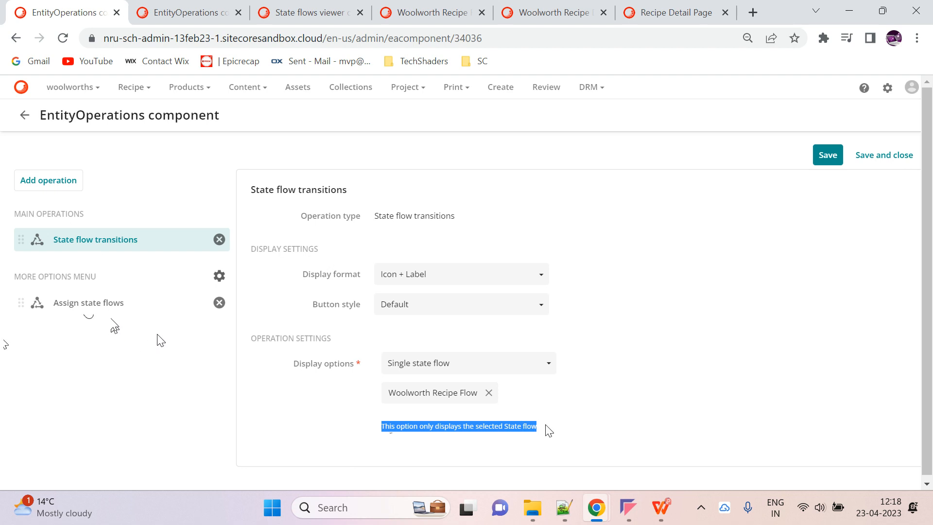
pyautogui.click(544, 13)
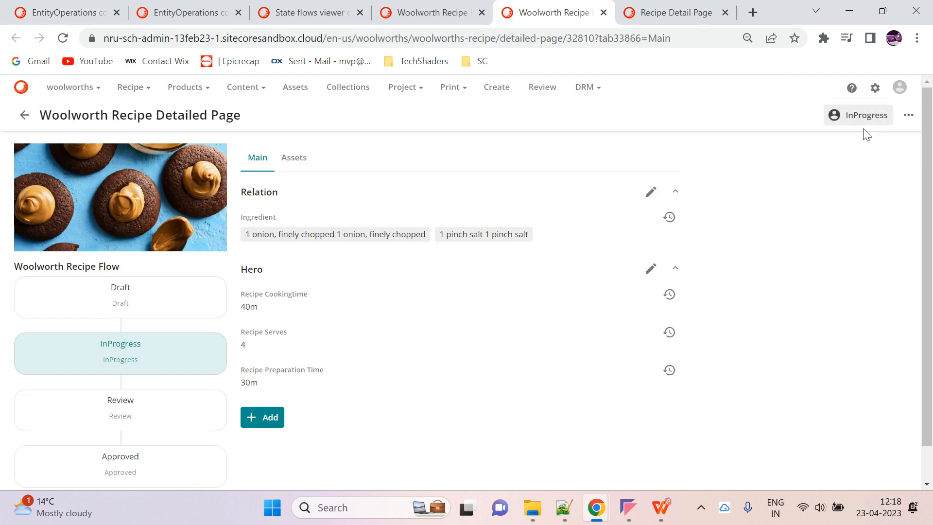
pyautogui.click(908, 115)
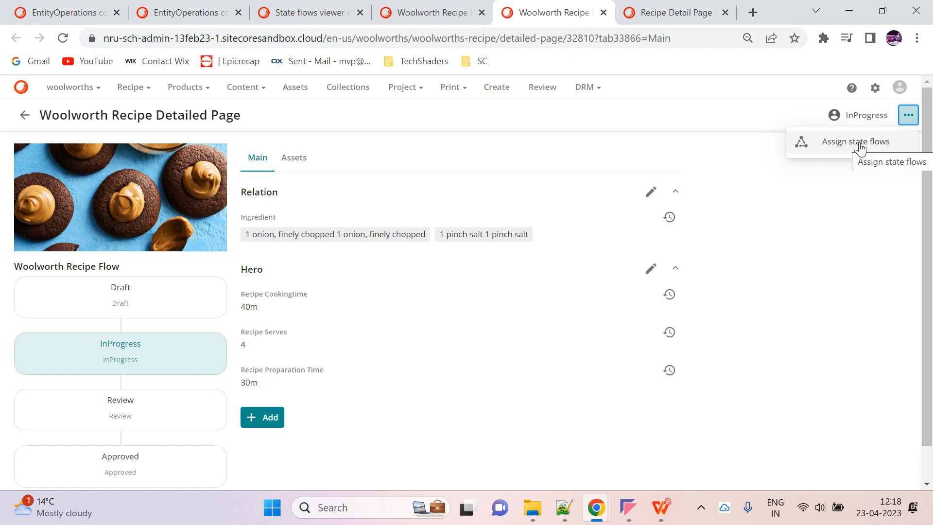
pyautogui.click(53, 12)
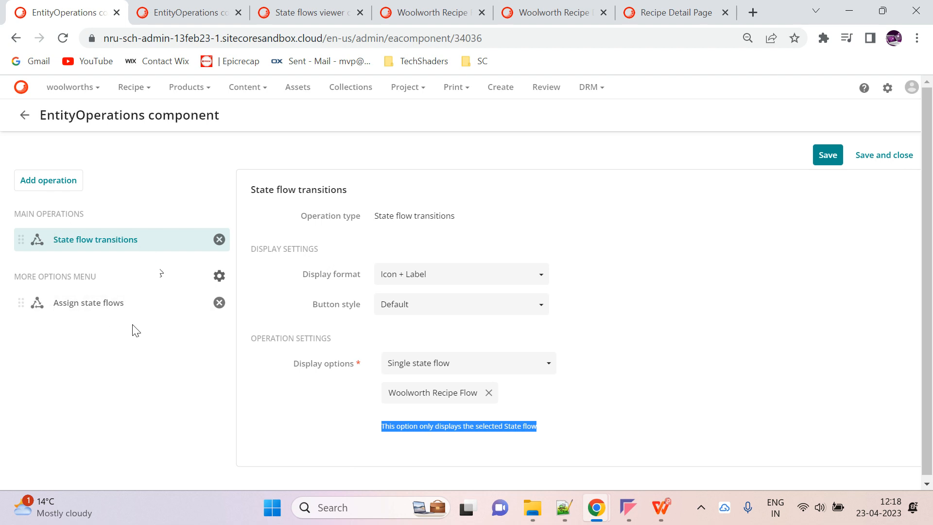
pyautogui.click(537, 5)
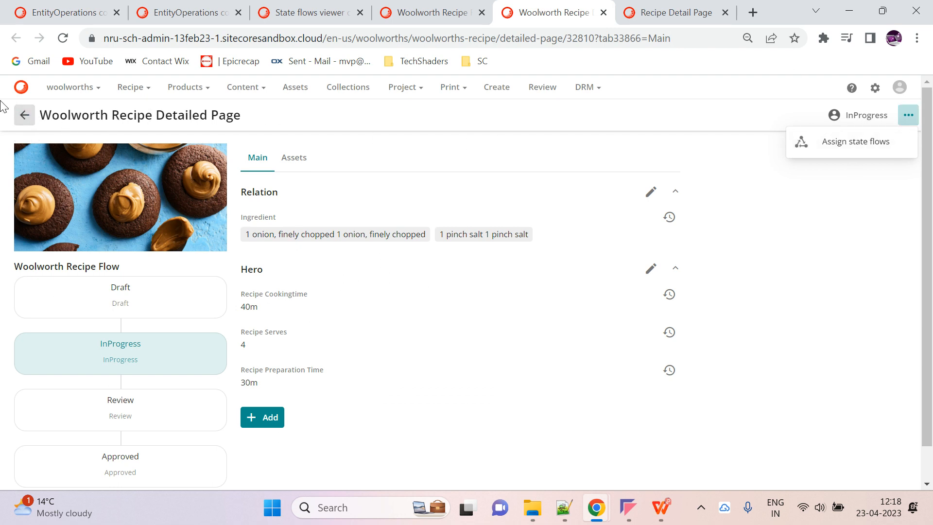
pyautogui.click(550, 174)
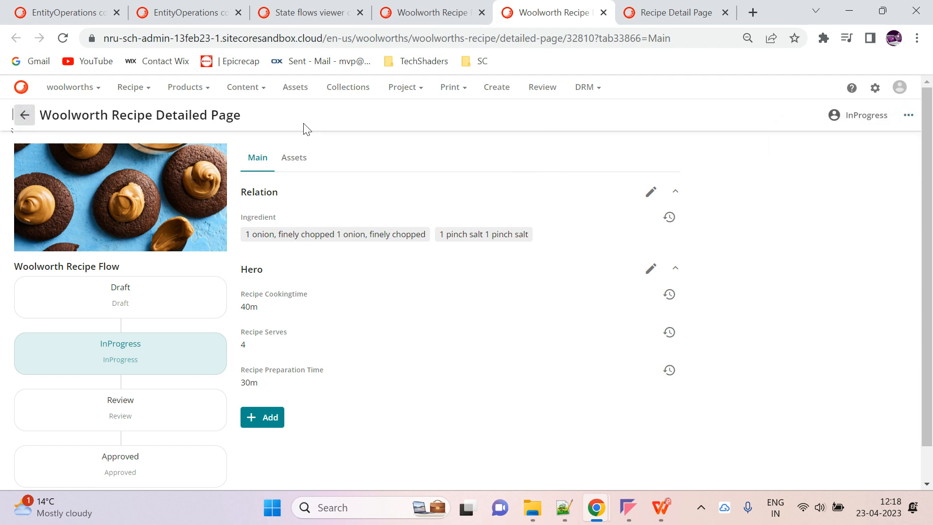
# Step: Start a new Woolworth Recipe and add the ingredients 1 pinch pepper, 200g heirloom tomato and 33902
pyautogui.click(84, 90)
pyautogui.click(86, 140)
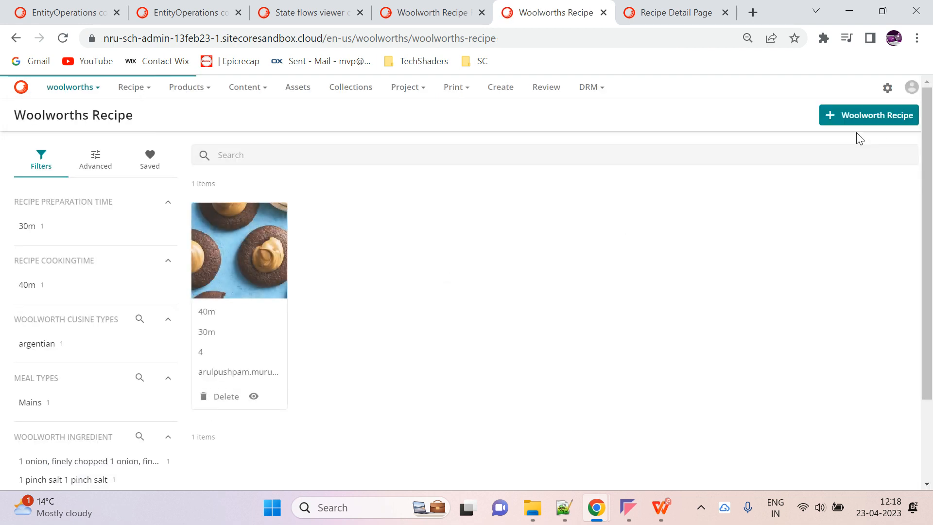
pyautogui.click(879, 116)
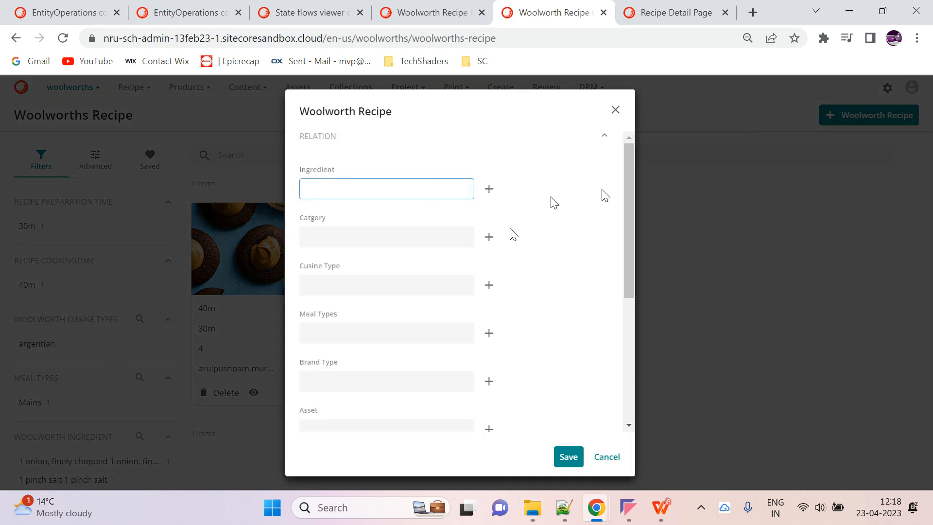
pyautogui.click(489, 190)
pyautogui.click(357, 236)
pyautogui.click(388, 299)
pyautogui.click(398, 373)
pyautogui.click(571, 445)
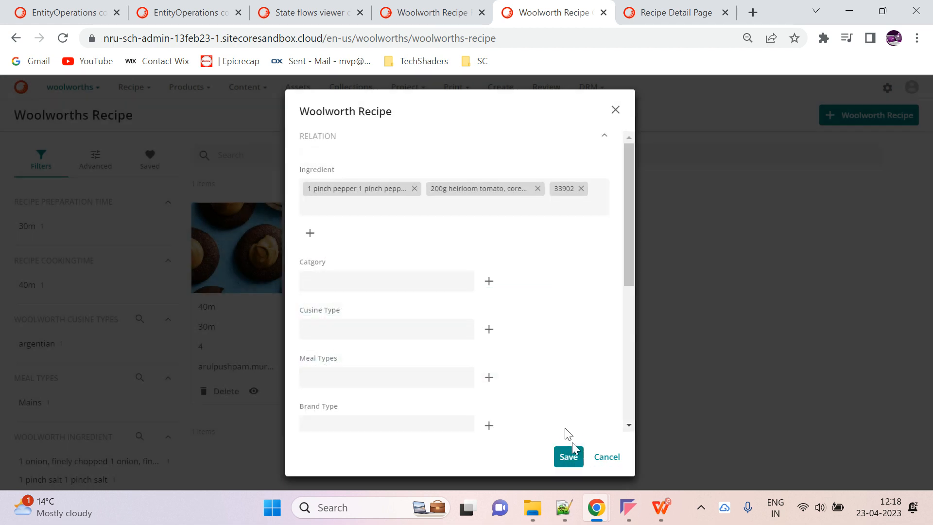
# Step: Assign category 32590 and cuisine type Australian to the new recipe
pyautogui.click(324, 291)
pyautogui.click(328, 290)
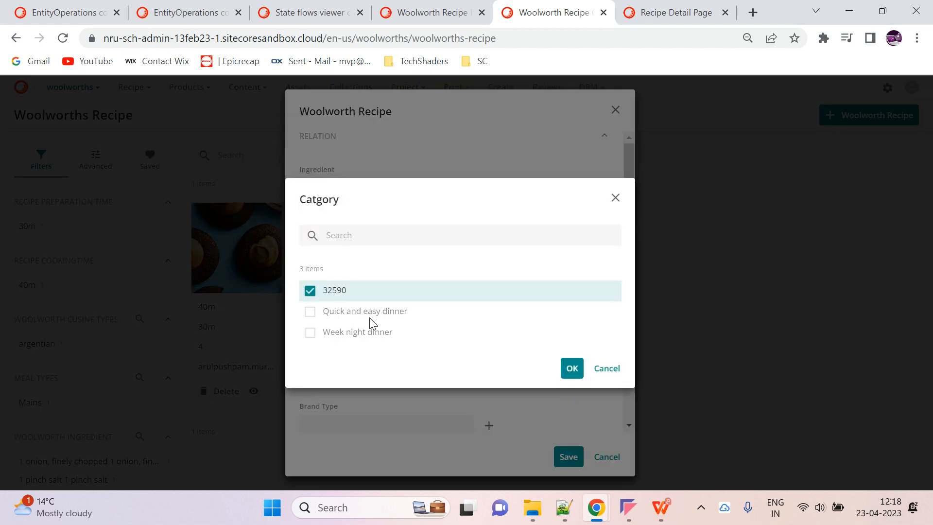
pyautogui.click(572, 369)
pyautogui.click(490, 329)
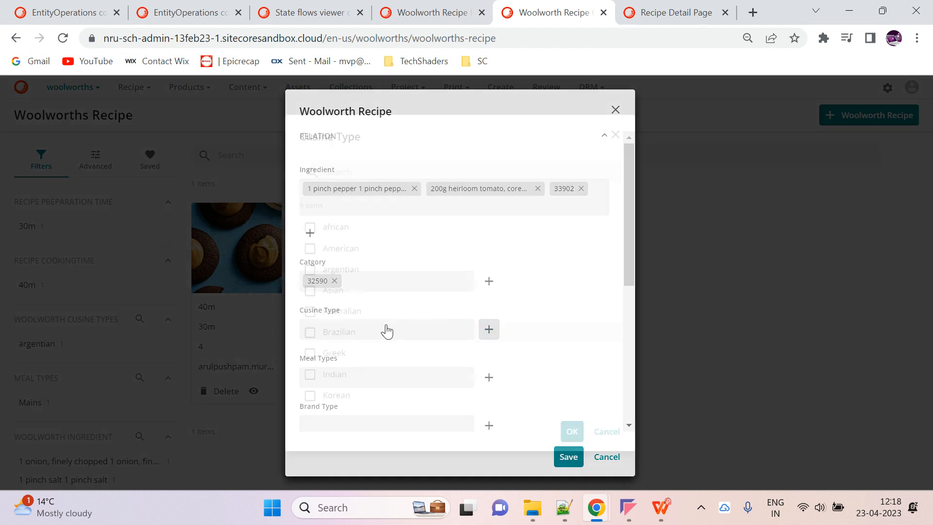
pyautogui.click(370, 317)
pyautogui.click(572, 431)
# Step: Set the new recipe's cooking time to 34 and save the recipe
pyautogui.scroll(-3, 527, 377)
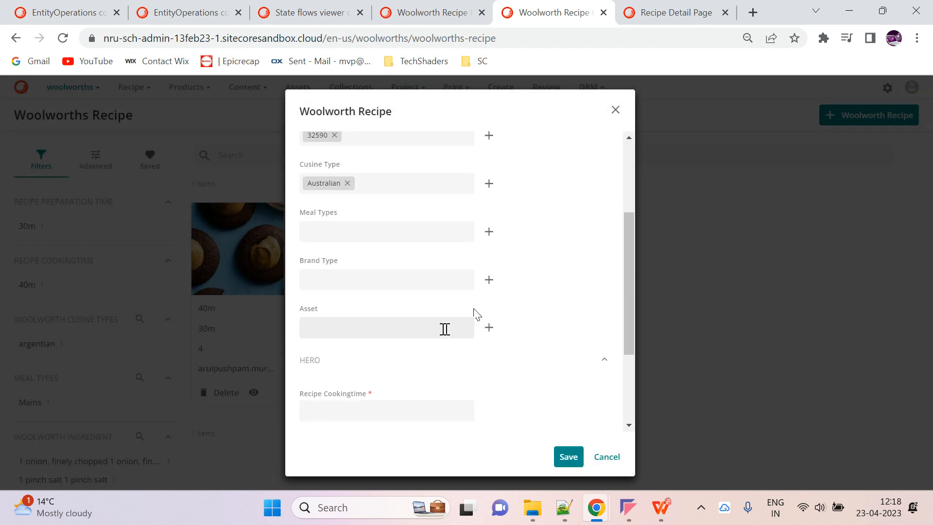
pyautogui.scroll(-3, 489, 363)
pyautogui.click(364, 272)
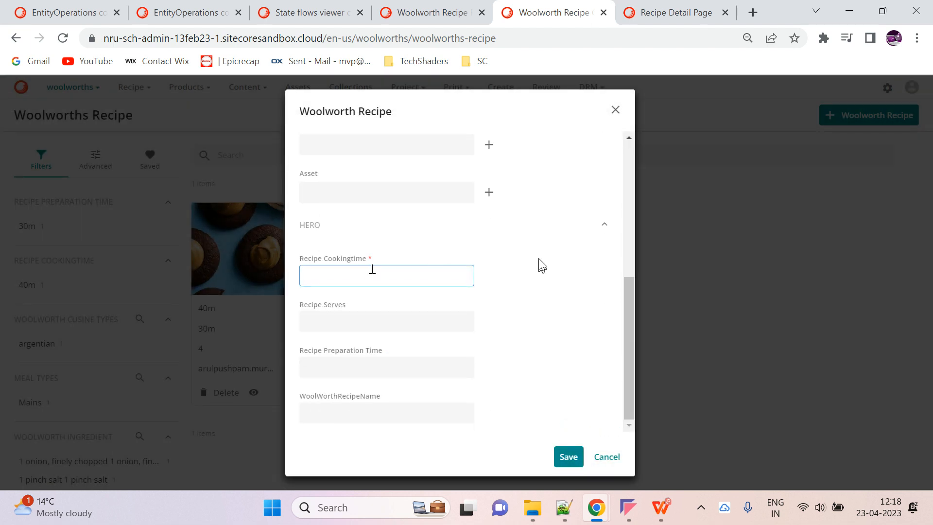
pyautogui.click(568, 459)
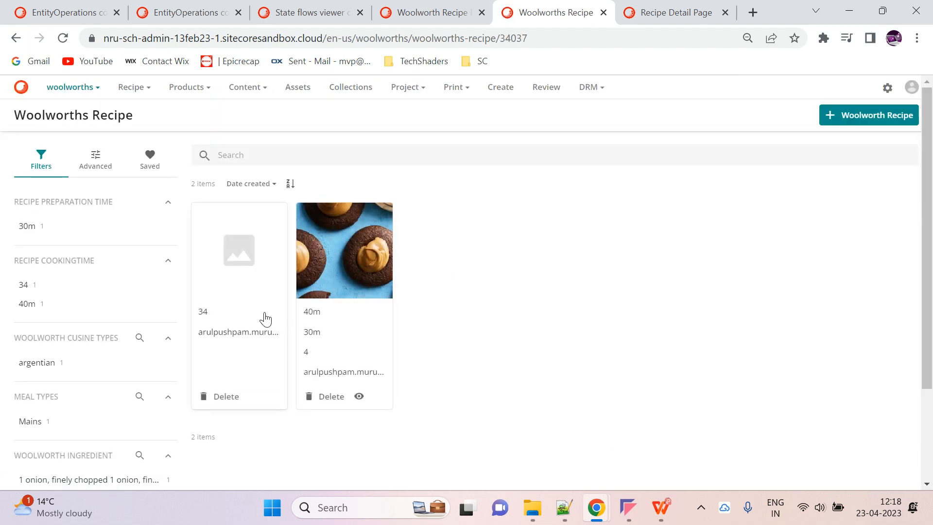
# Step: Open the new recipe with cooking time 34 and start adding existing items to its assets
pyautogui.click(265, 319)
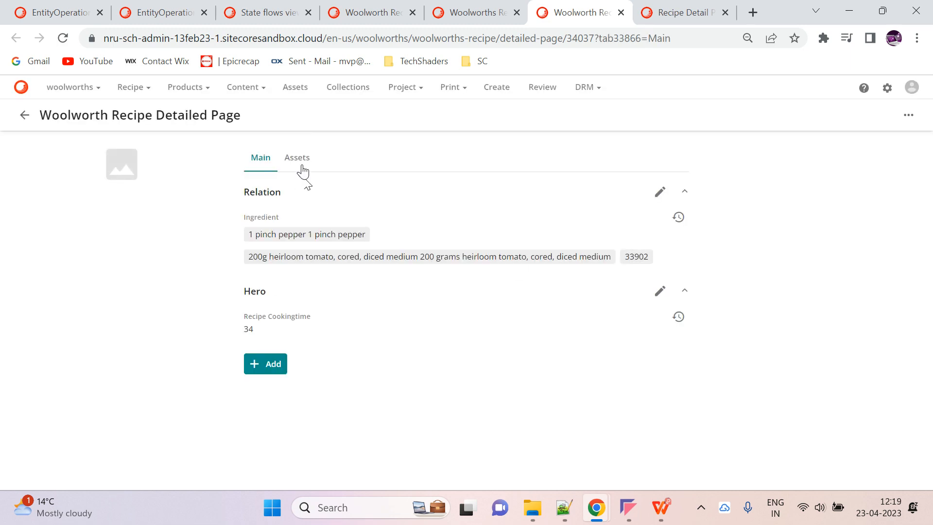
pyautogui.click(302, 166)
pyautogui.click(266, 205)
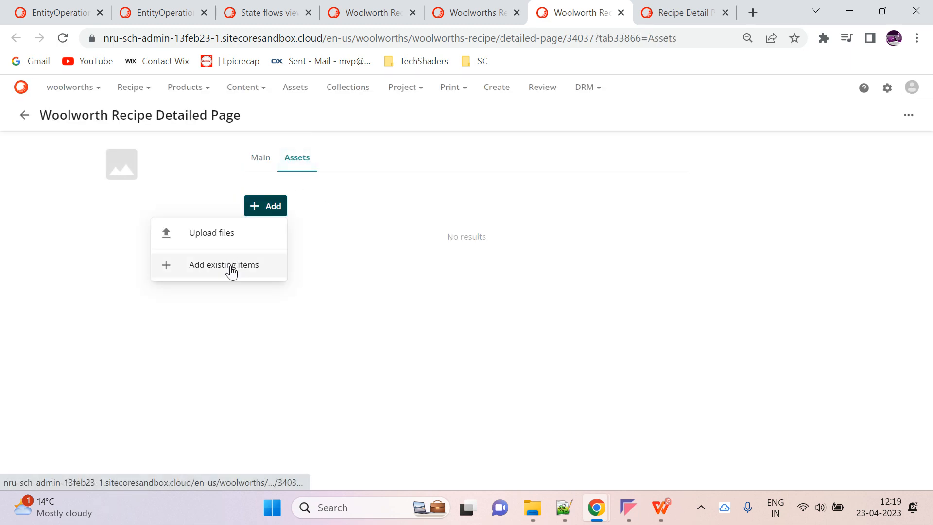
pyautogui.click(229, 266)
# Step: Add the beach huts, strawberry drinks, lemon slices, green drink and green leaves images to the recipe's assets and reload the page
pyautogui.click(415, 314)
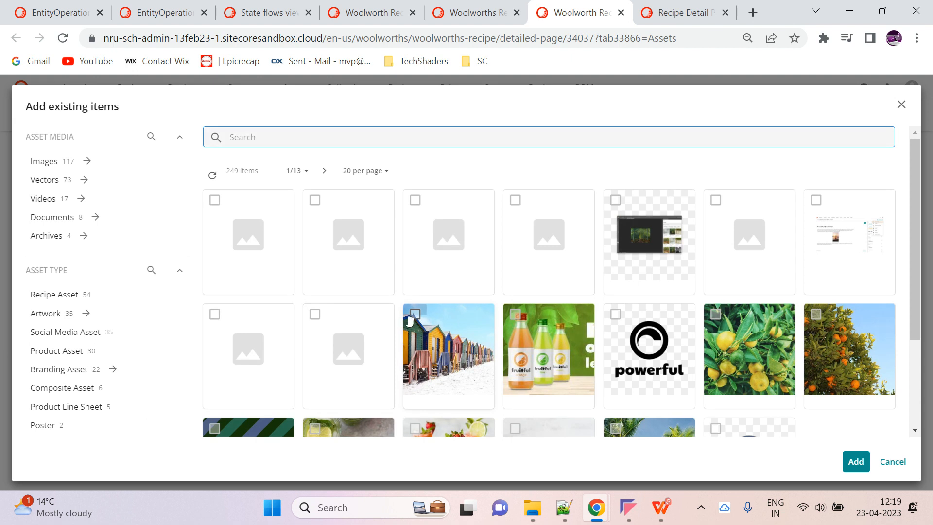
pyautogui.scroll(-3, 658, 319)
pyautogui.click(415, 297)
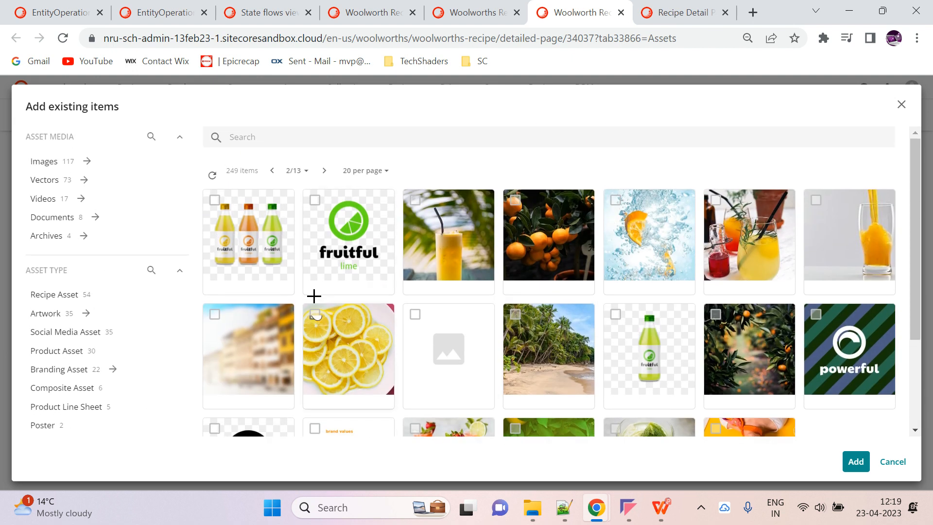
pyautogui.click(315, 313)
pyautogui.scroll(-3, 699, 298)
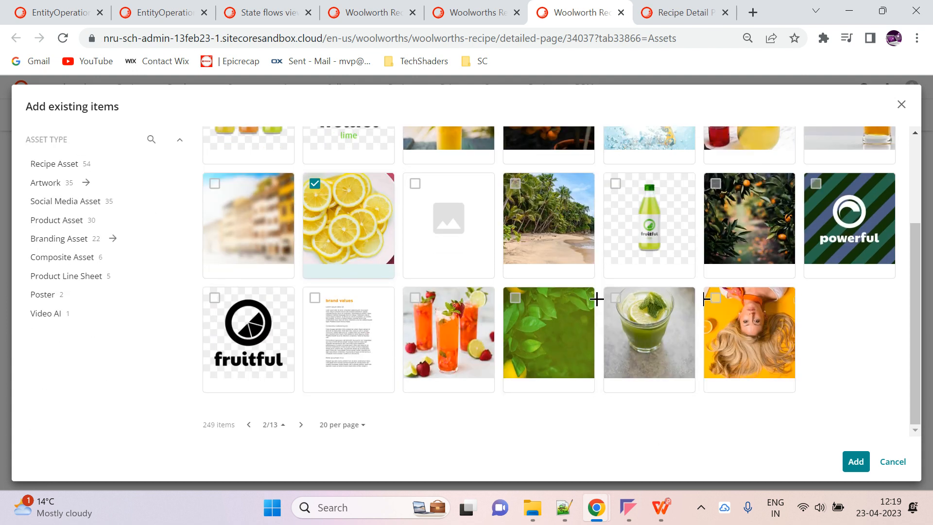
pyautogui.click(615, 298)
pyautogui.click(515, 298)
pyautogui.click(856, 461)
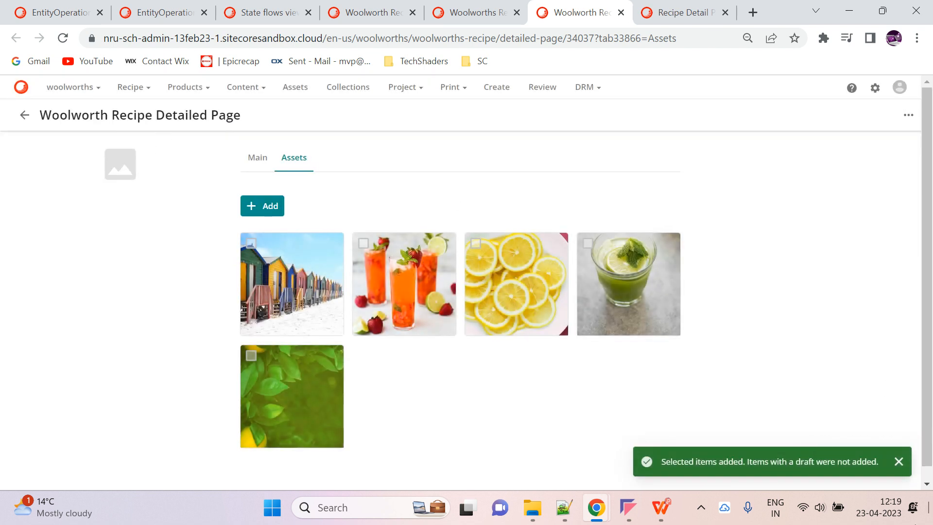
pyautogui.click(63, 38)
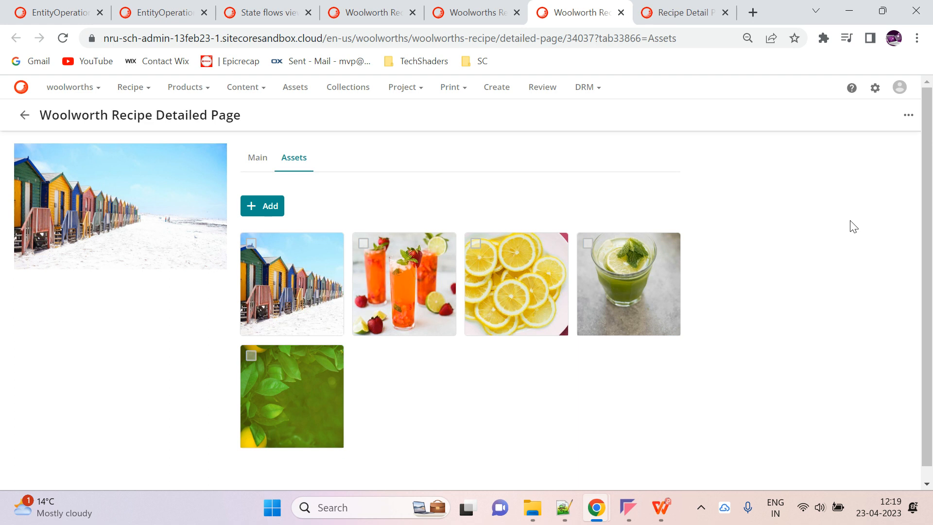
pyautogui.click(908, 115)
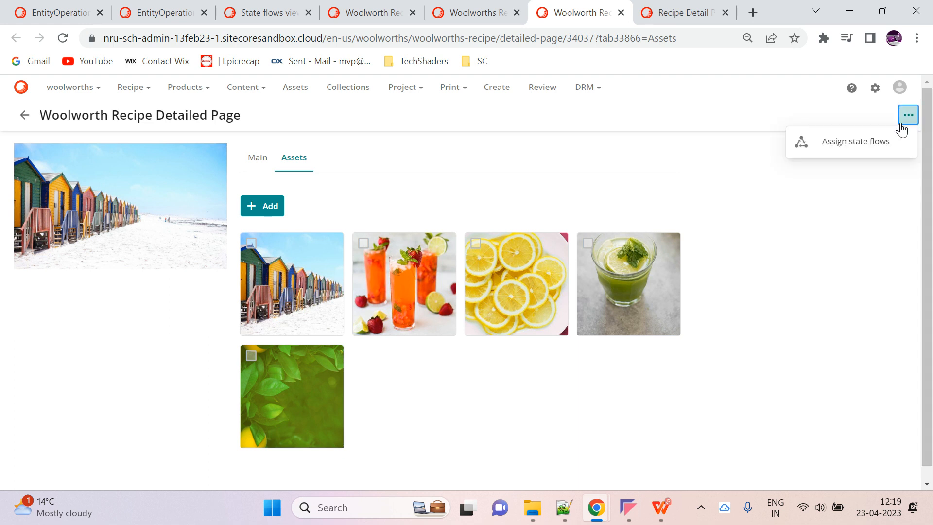
pyautogui.click(837, 141)
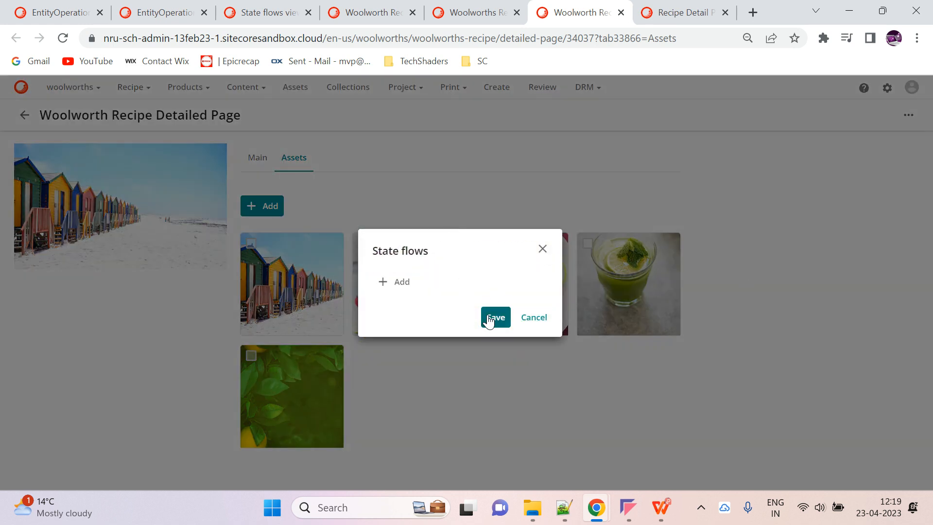
pyautogui.click(489, 320)
# Step: Assign the Woolworth Recipe Flow state flow to the new recipe and save the assignment
pyautogui.click(907, 117)
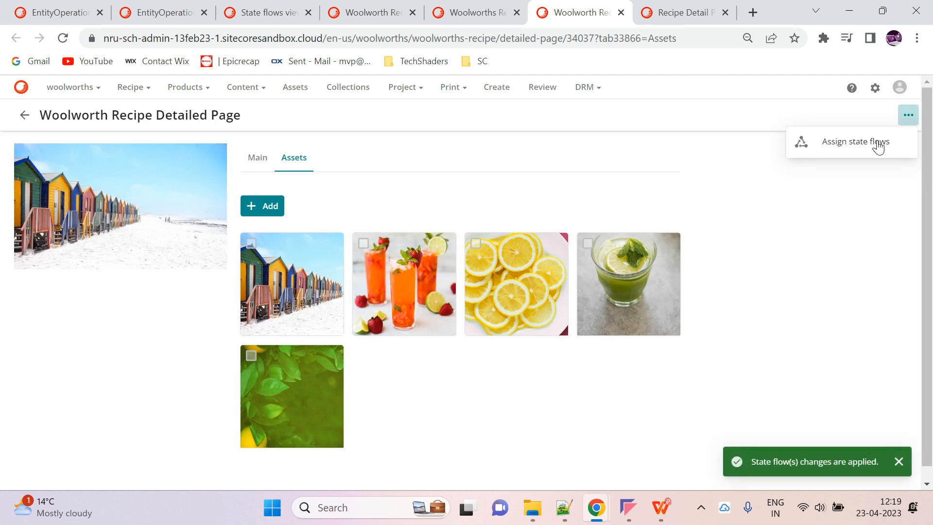
pyautogui.click(878, 146)
pyautogui.click(384, 281)
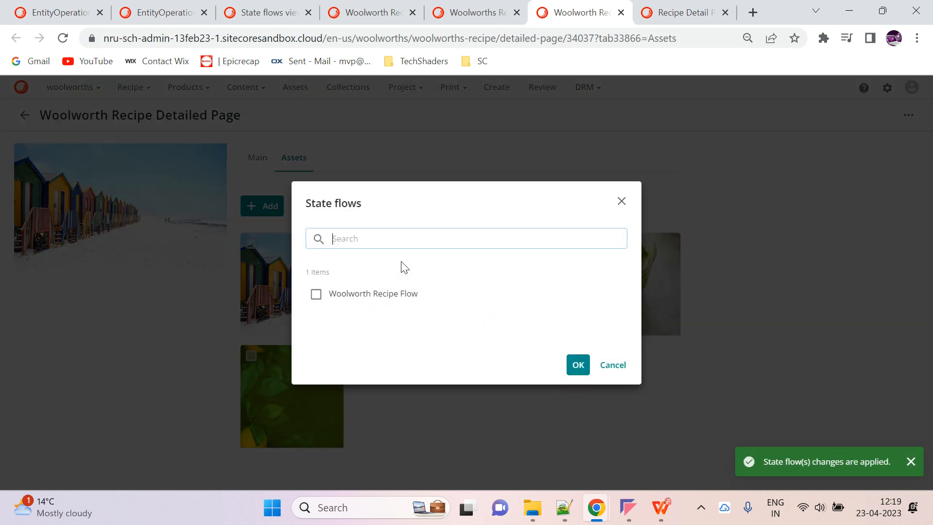
pyautogui.click(408, 294)
pyautogui.click(577, 365)
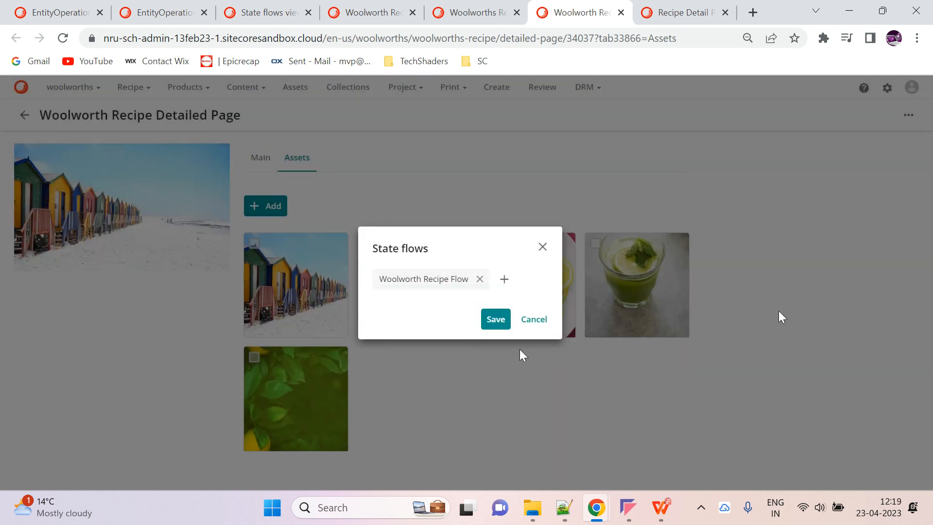
pyautogui.click(494, 319)
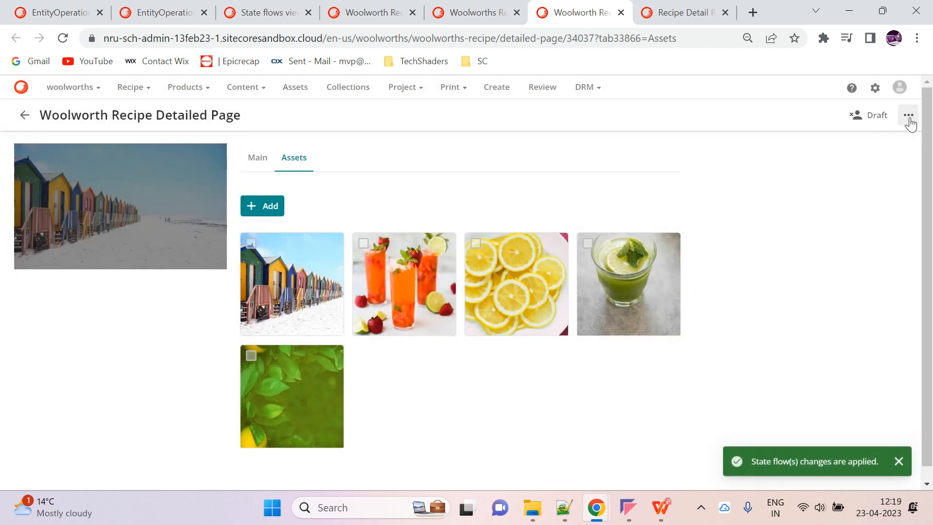
# Step: Return to the EntityOperations component to review its State flow transitions operation
pyautogui.click(19, 4)
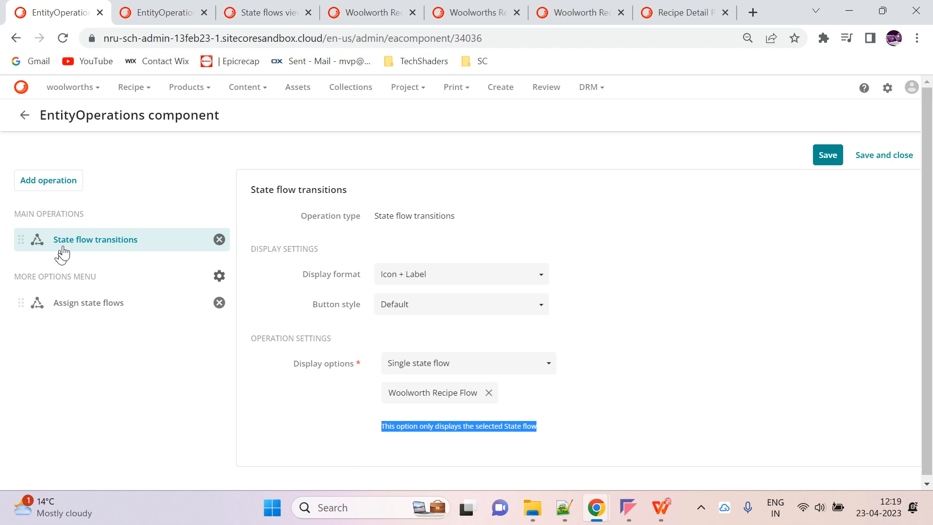